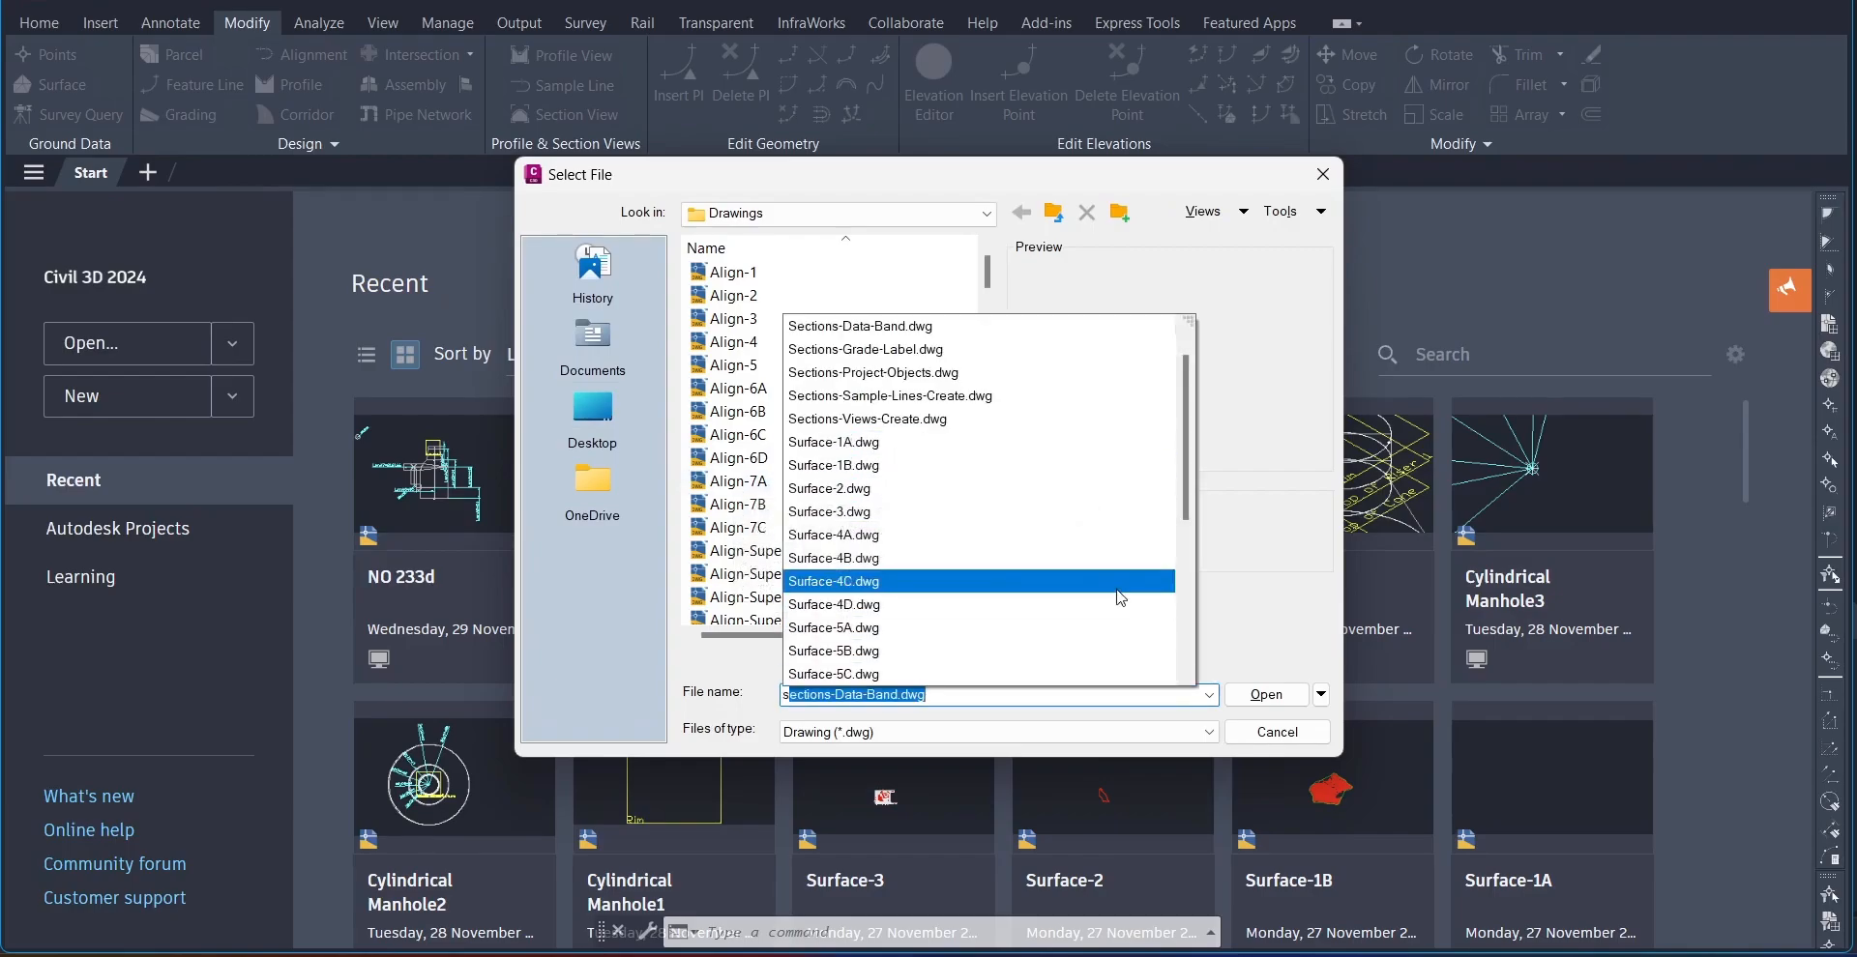
# Step: Open the Surface-4A.dwg drawing from the Drawings folder
pyautogui.click(1102, 538)
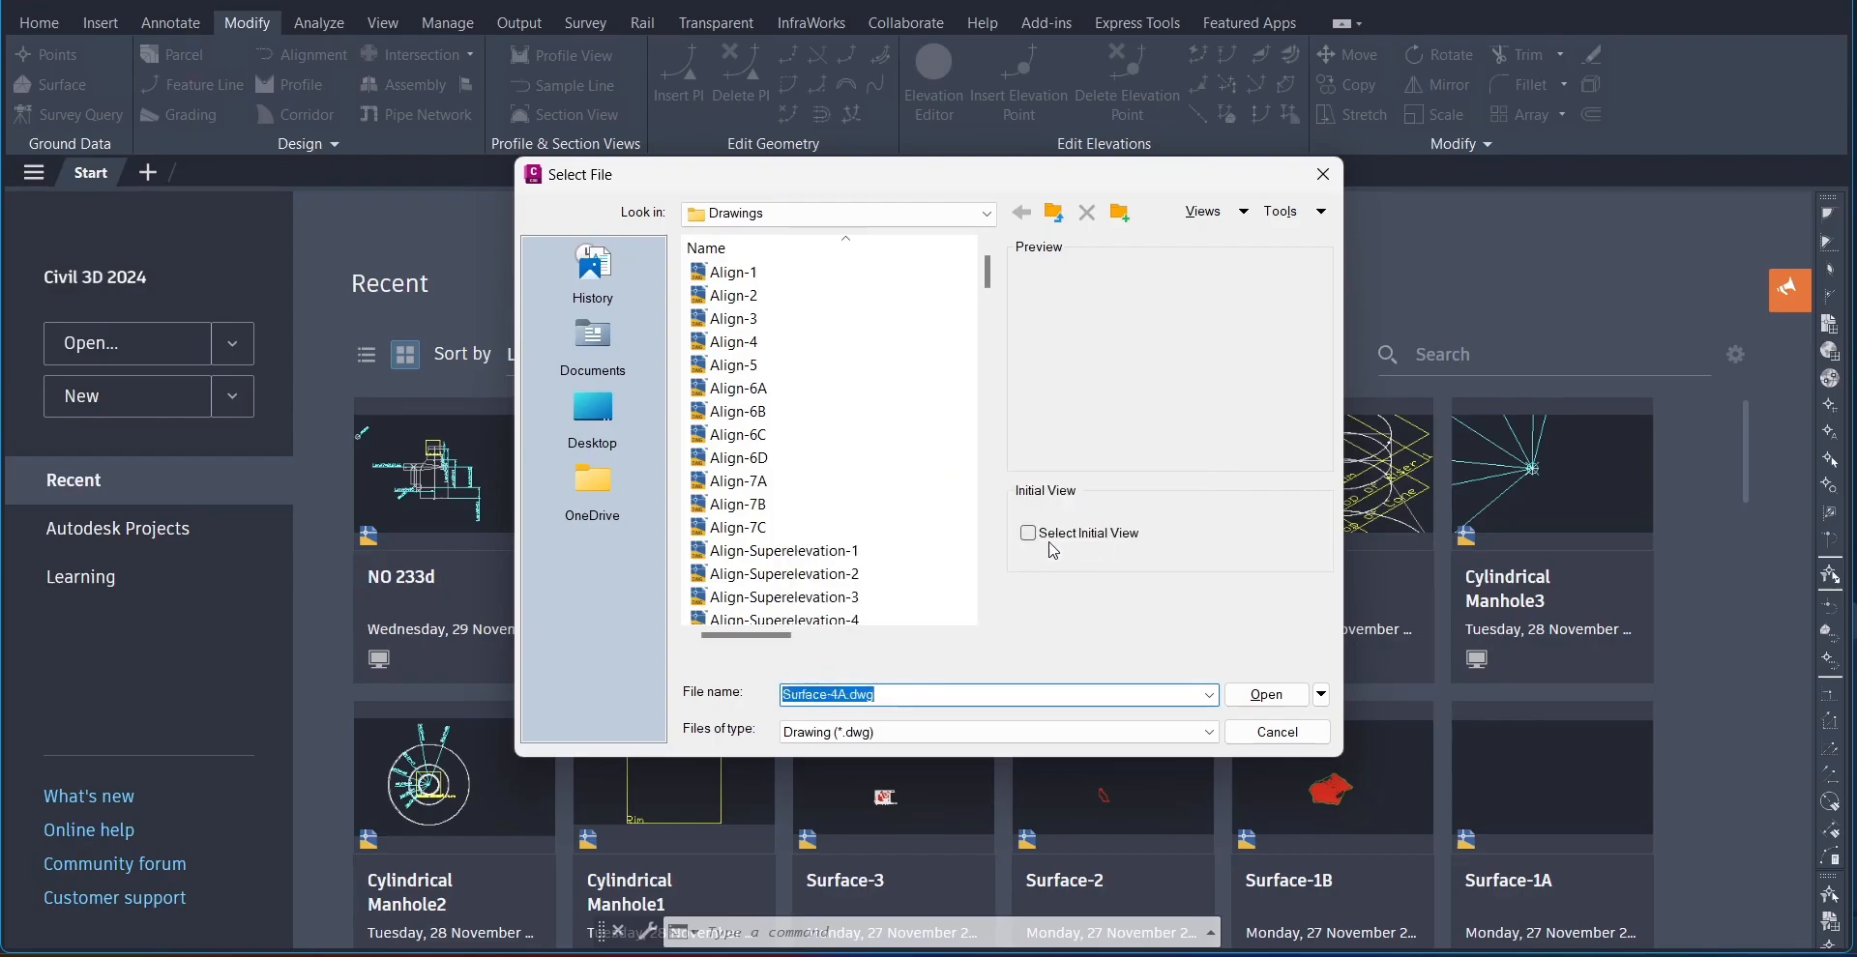
pyautogui.click(1264, 694)
pyautogui.click(1015, 537)
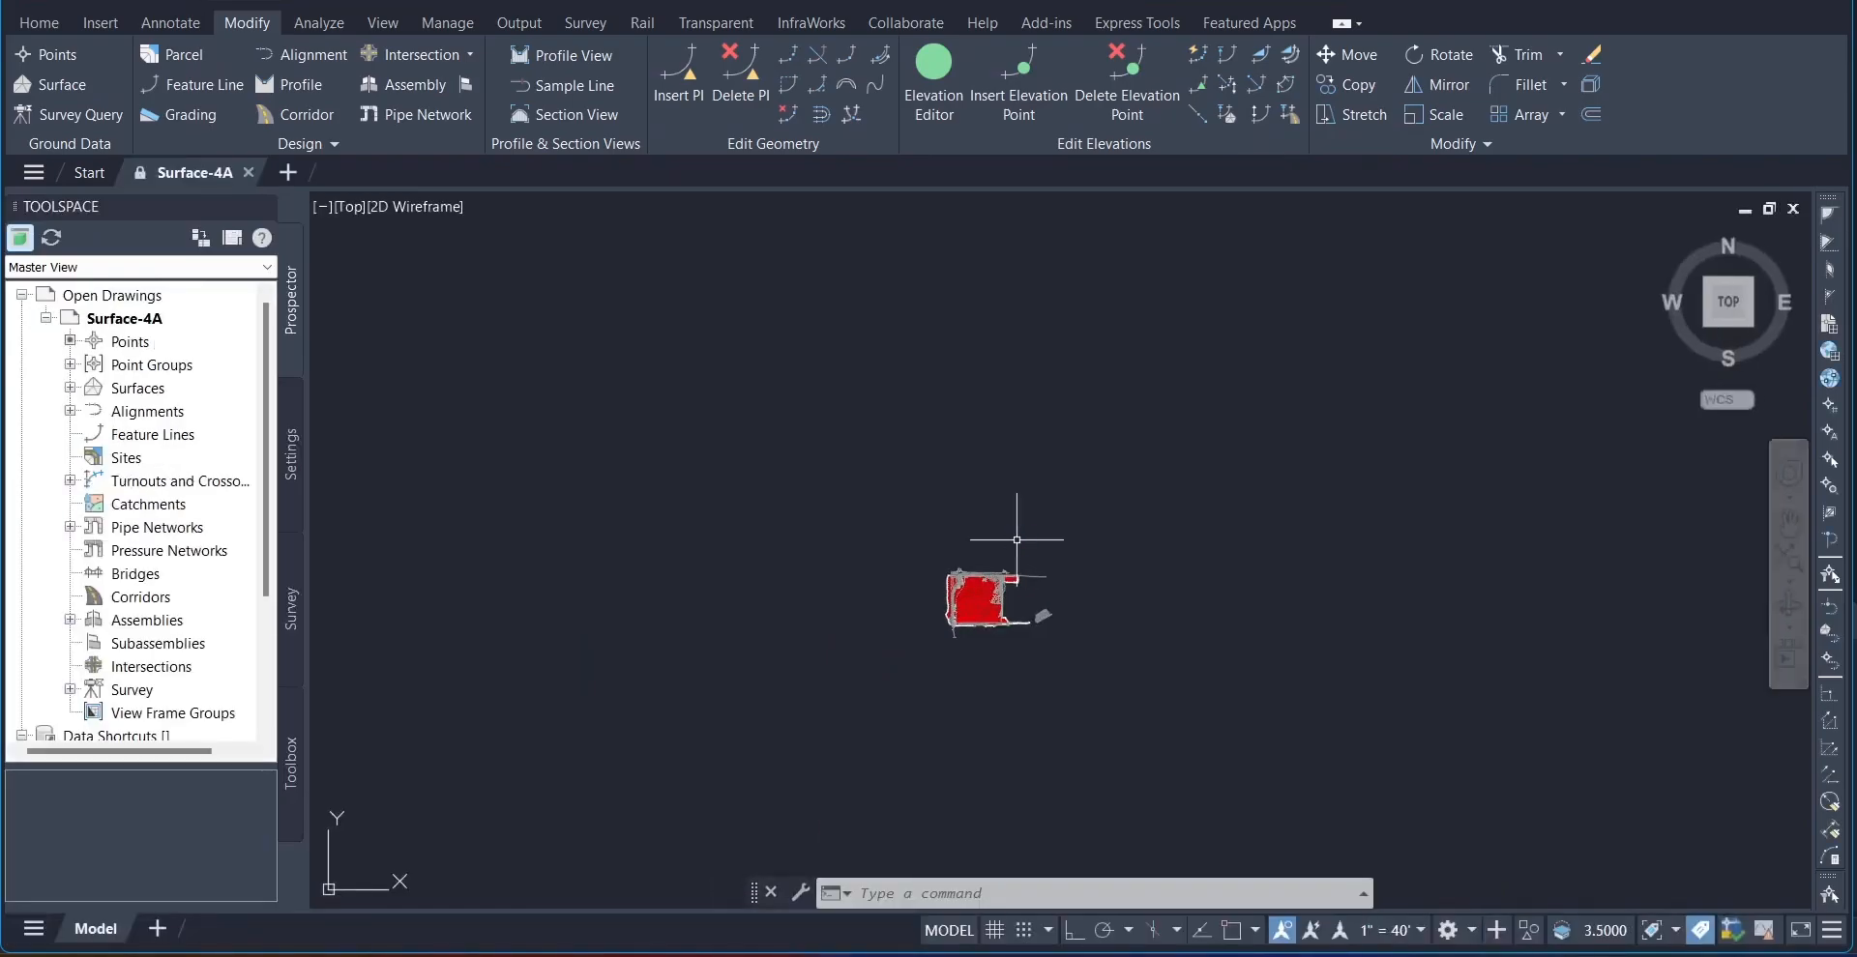
pyautogui.scroll(2, 1017, 539)
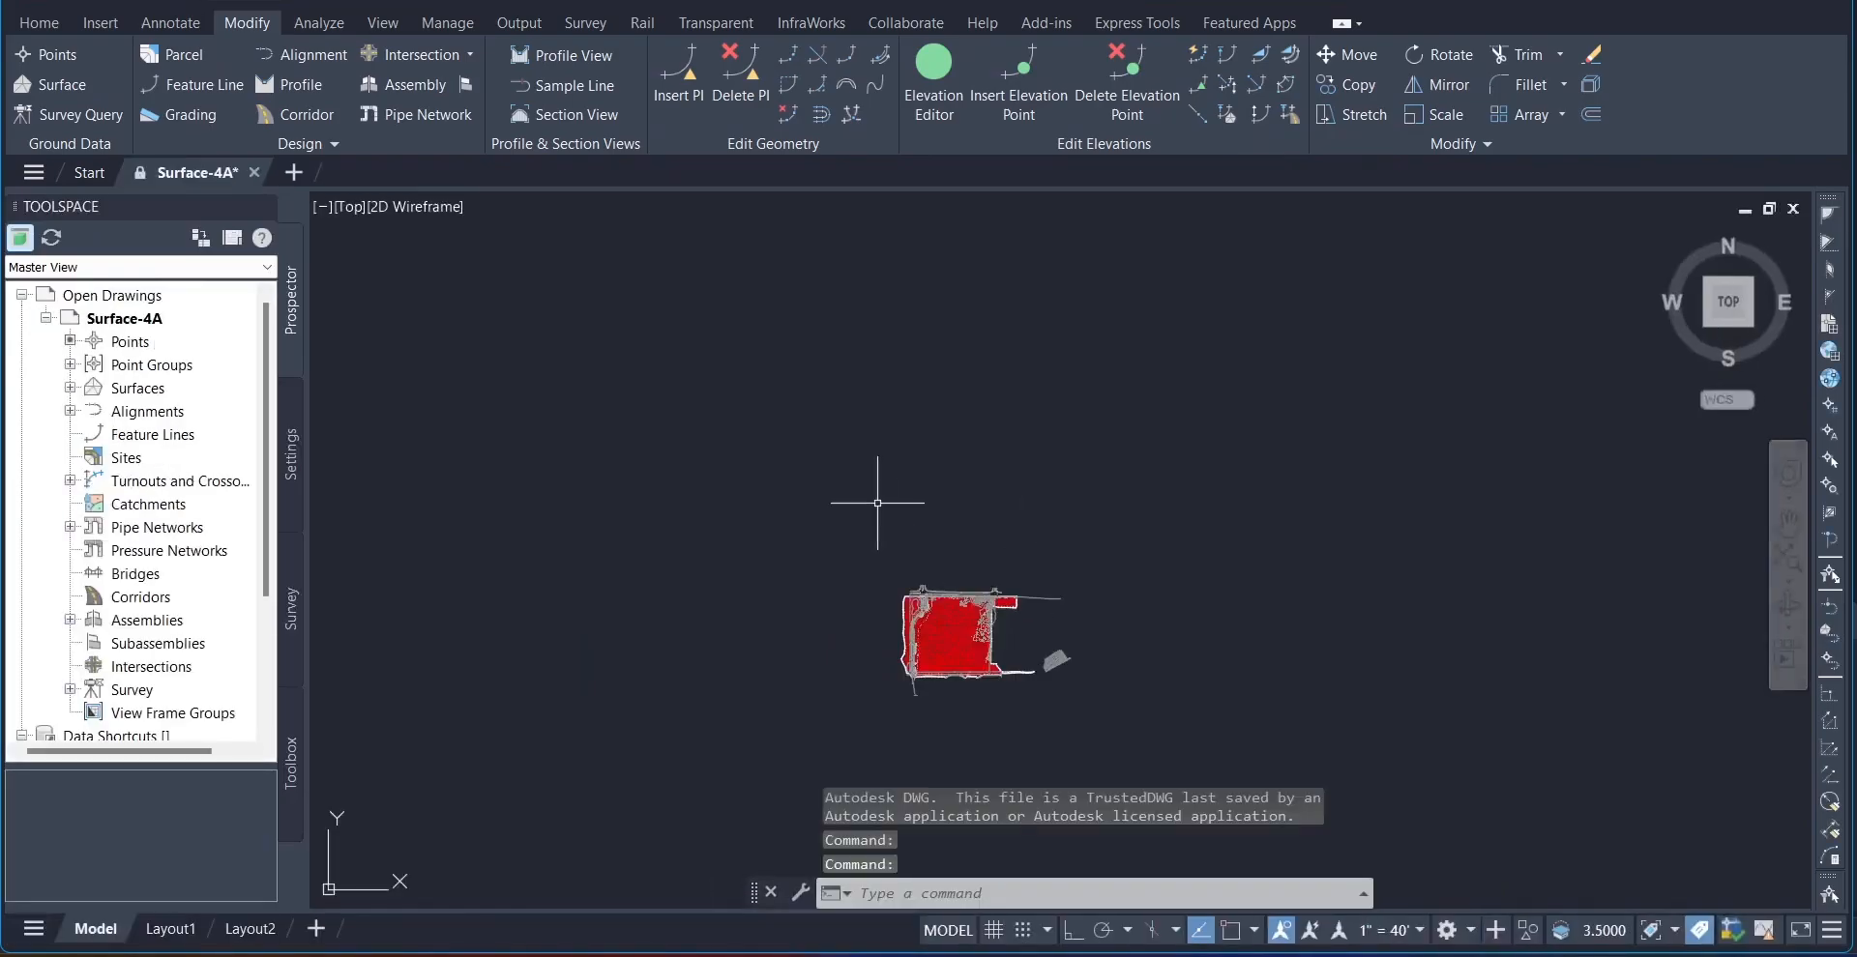
pyautogui.click(873, 486)
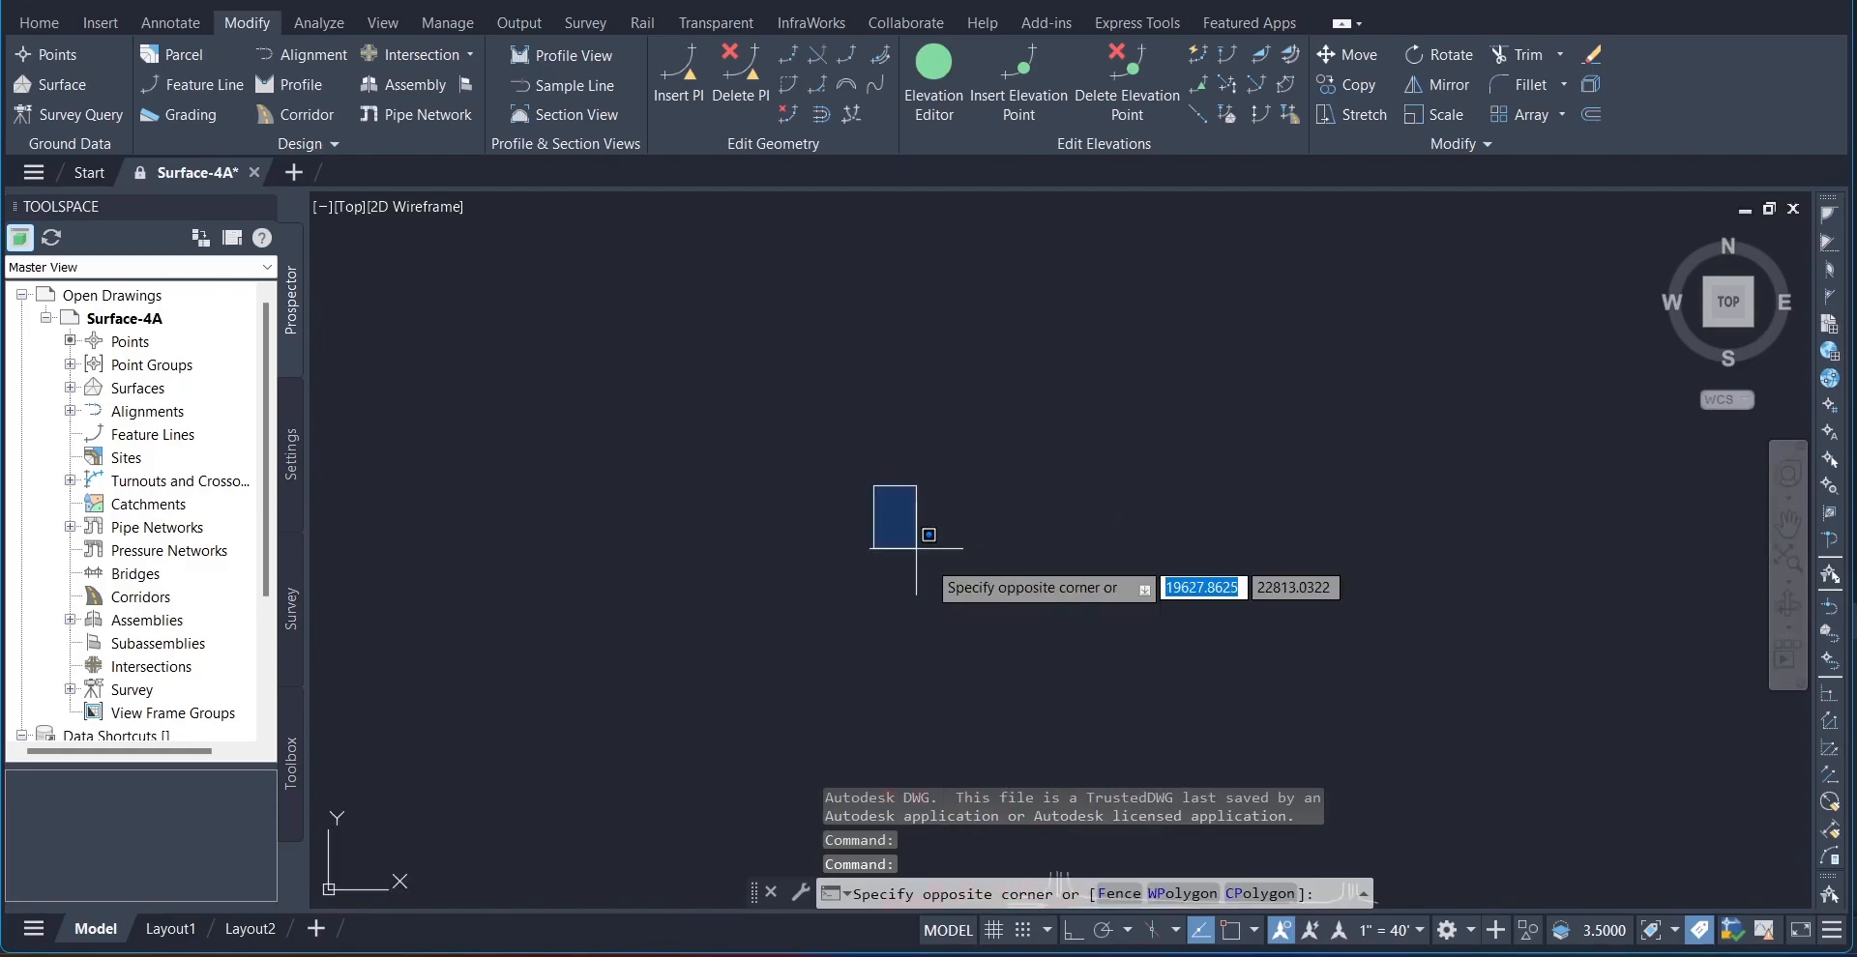
pyautogui.moveTo(1122, 738); pyautogui.dragTo(941, 447, button='middle')
pyautogui.press('Escape')
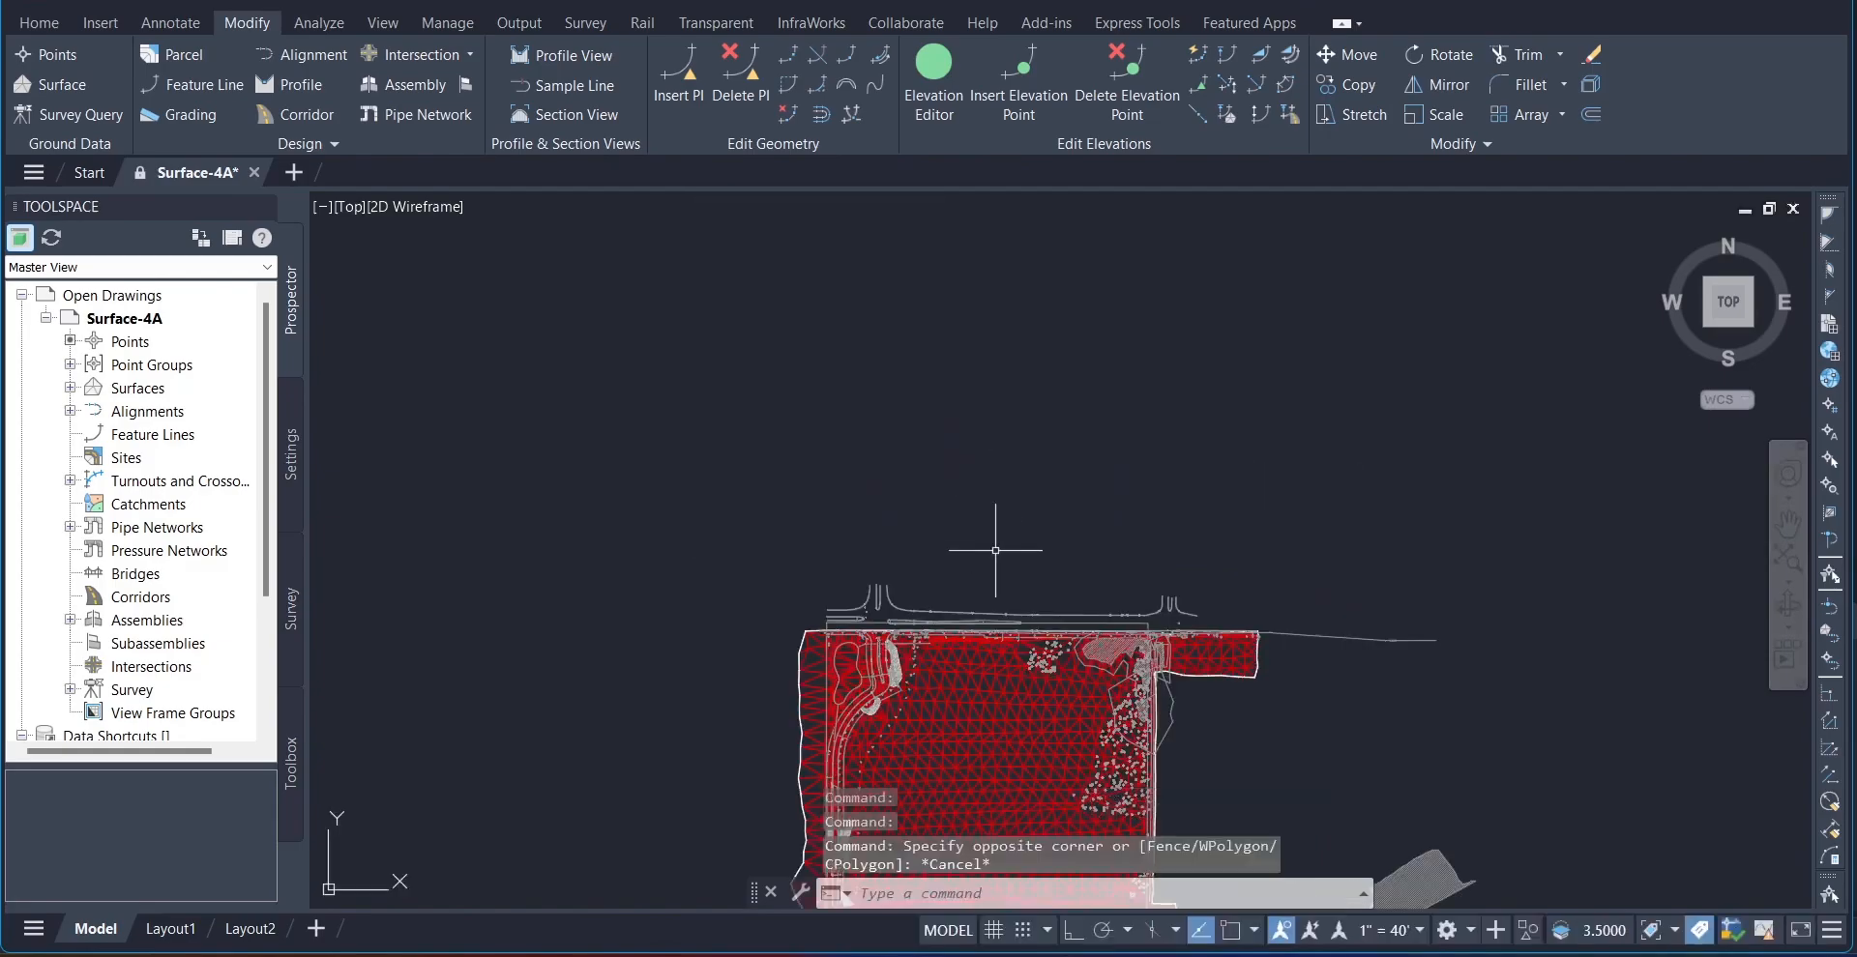
# Step: Examine the surface's triangulation, closing in on the triangles in its southeast part
pyautogui.scroll(2, 1016, 575)
pyautogui.scroll(-2, 1077, 558)
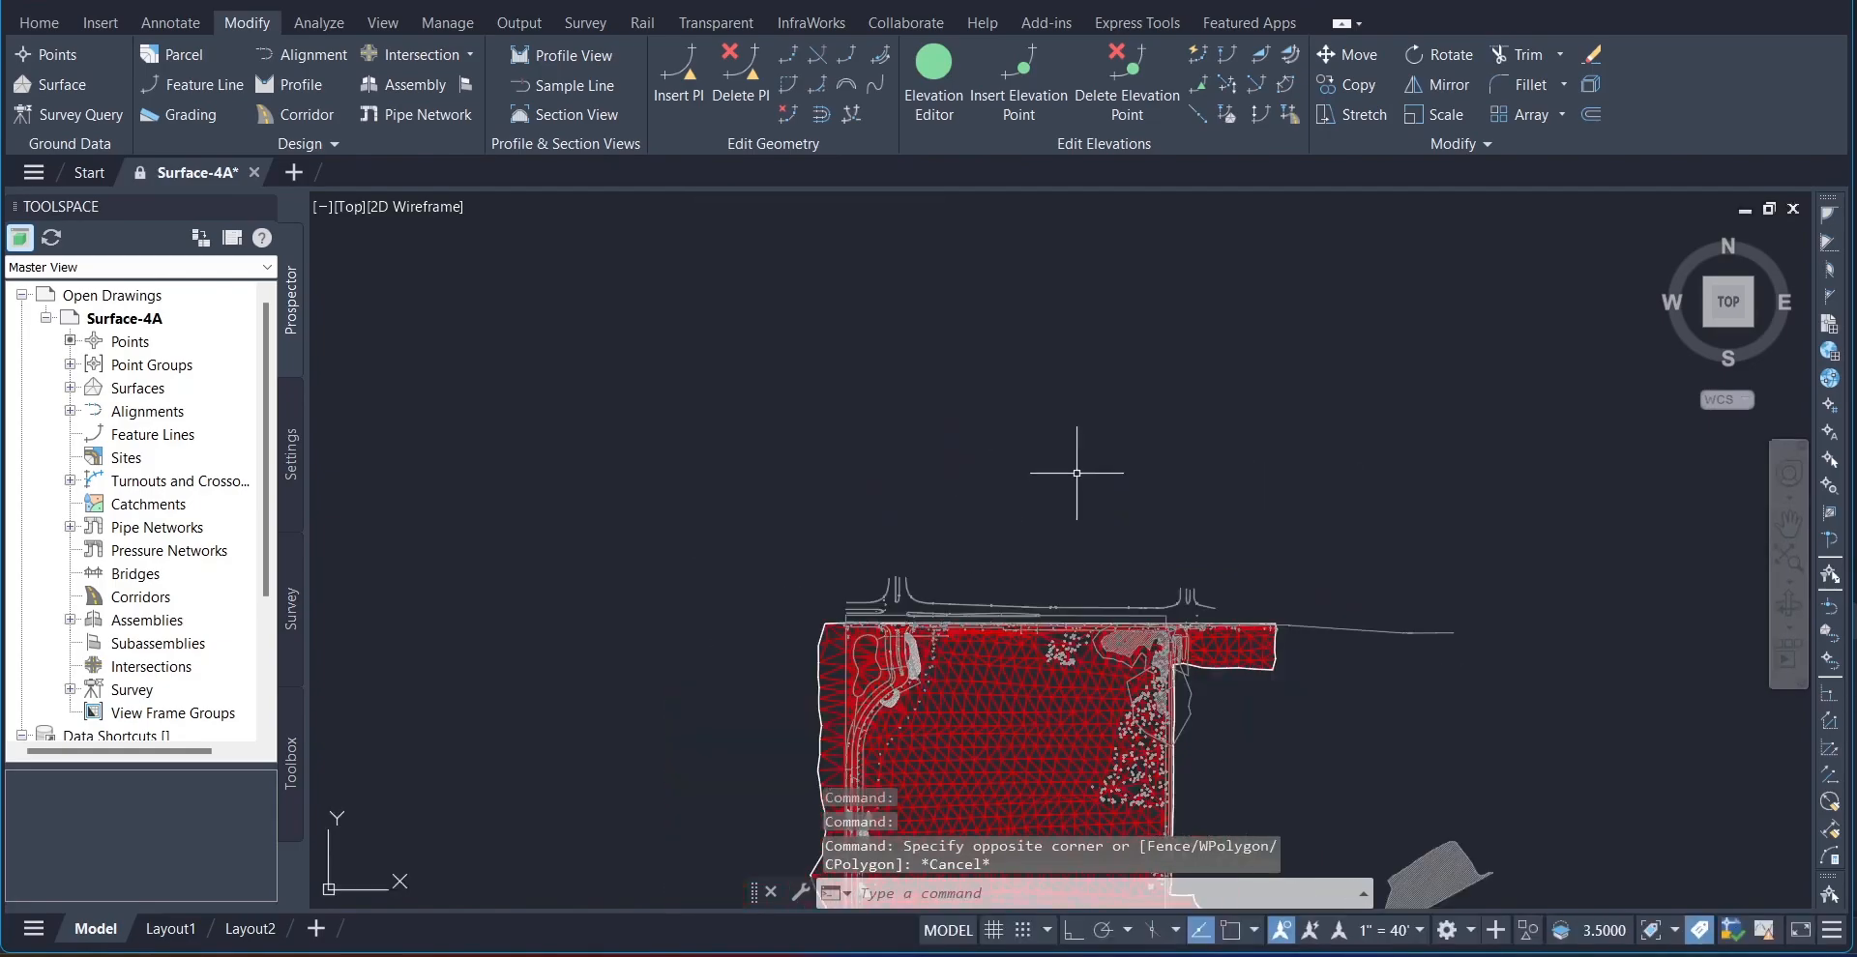
pyautogui.moveTo(1072, 438); pyautogui.dragTo(1050, 314, button='middle')
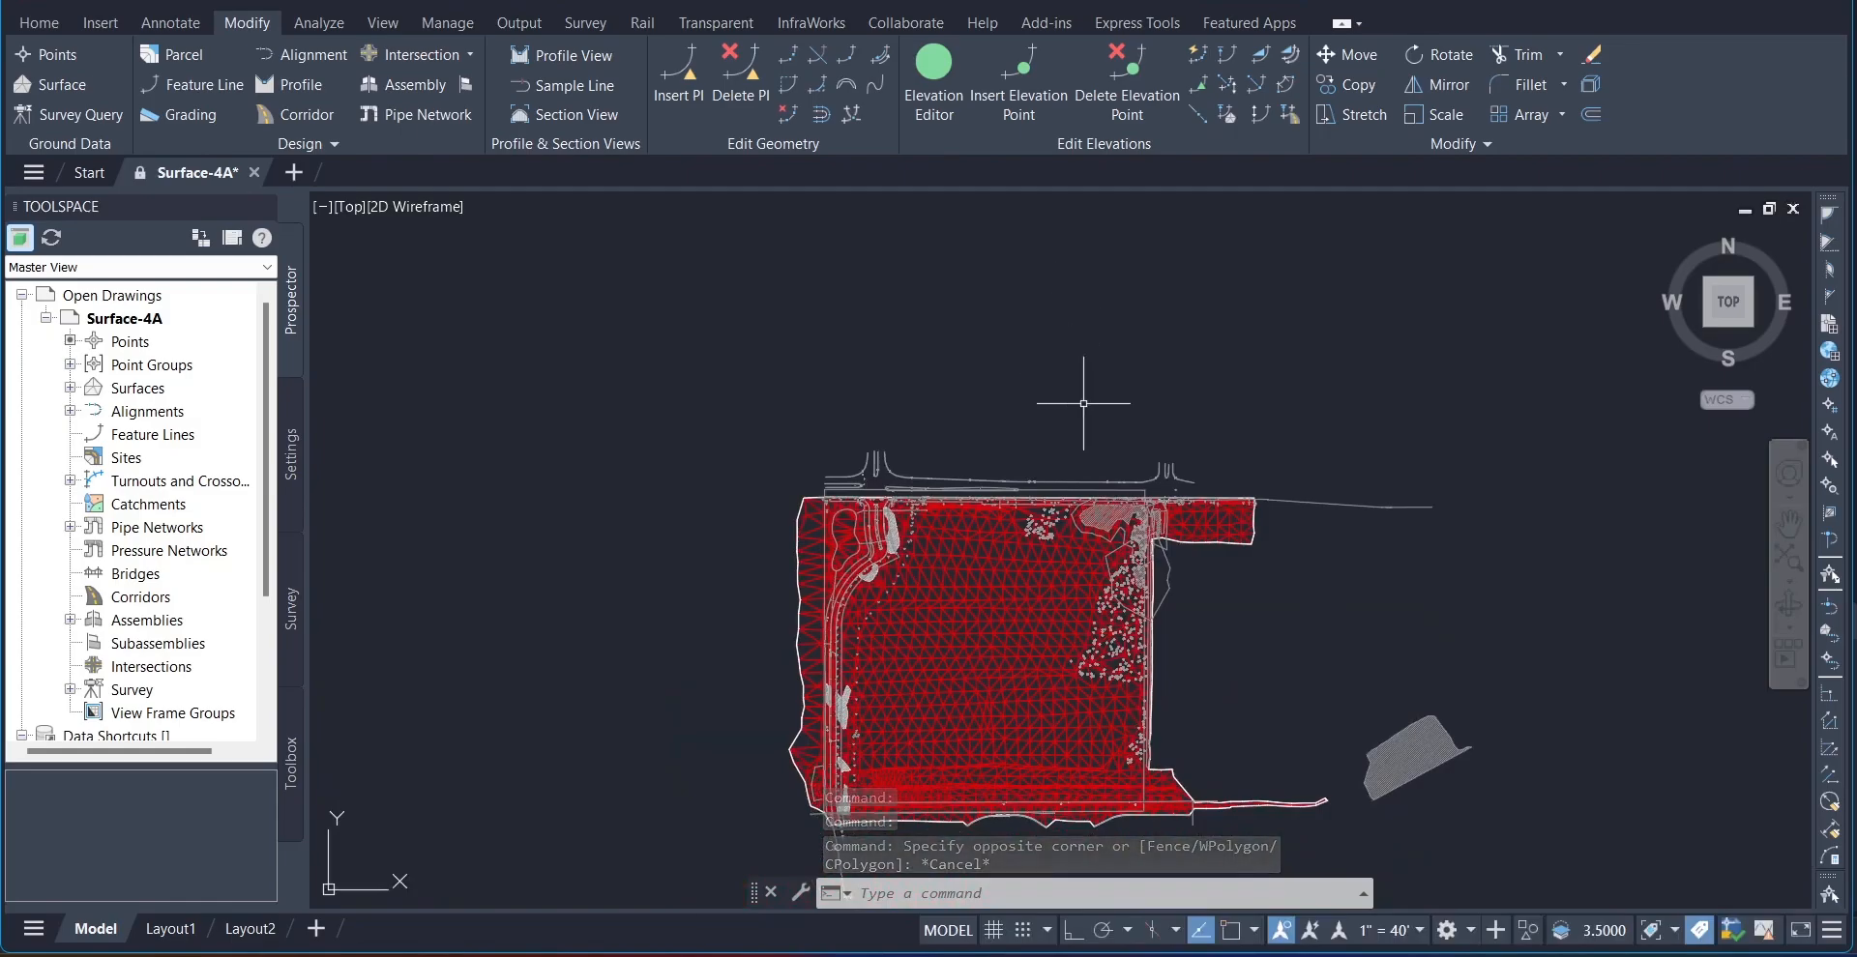
pyautogui.moveTo(1334, 600)
pyautogui.mouseDown(button='middle')
pyautogui.moveTo(1351, 485)
pyautogui.moveTo(1301, 439)
pyautogui.mouseUp(button='middle')
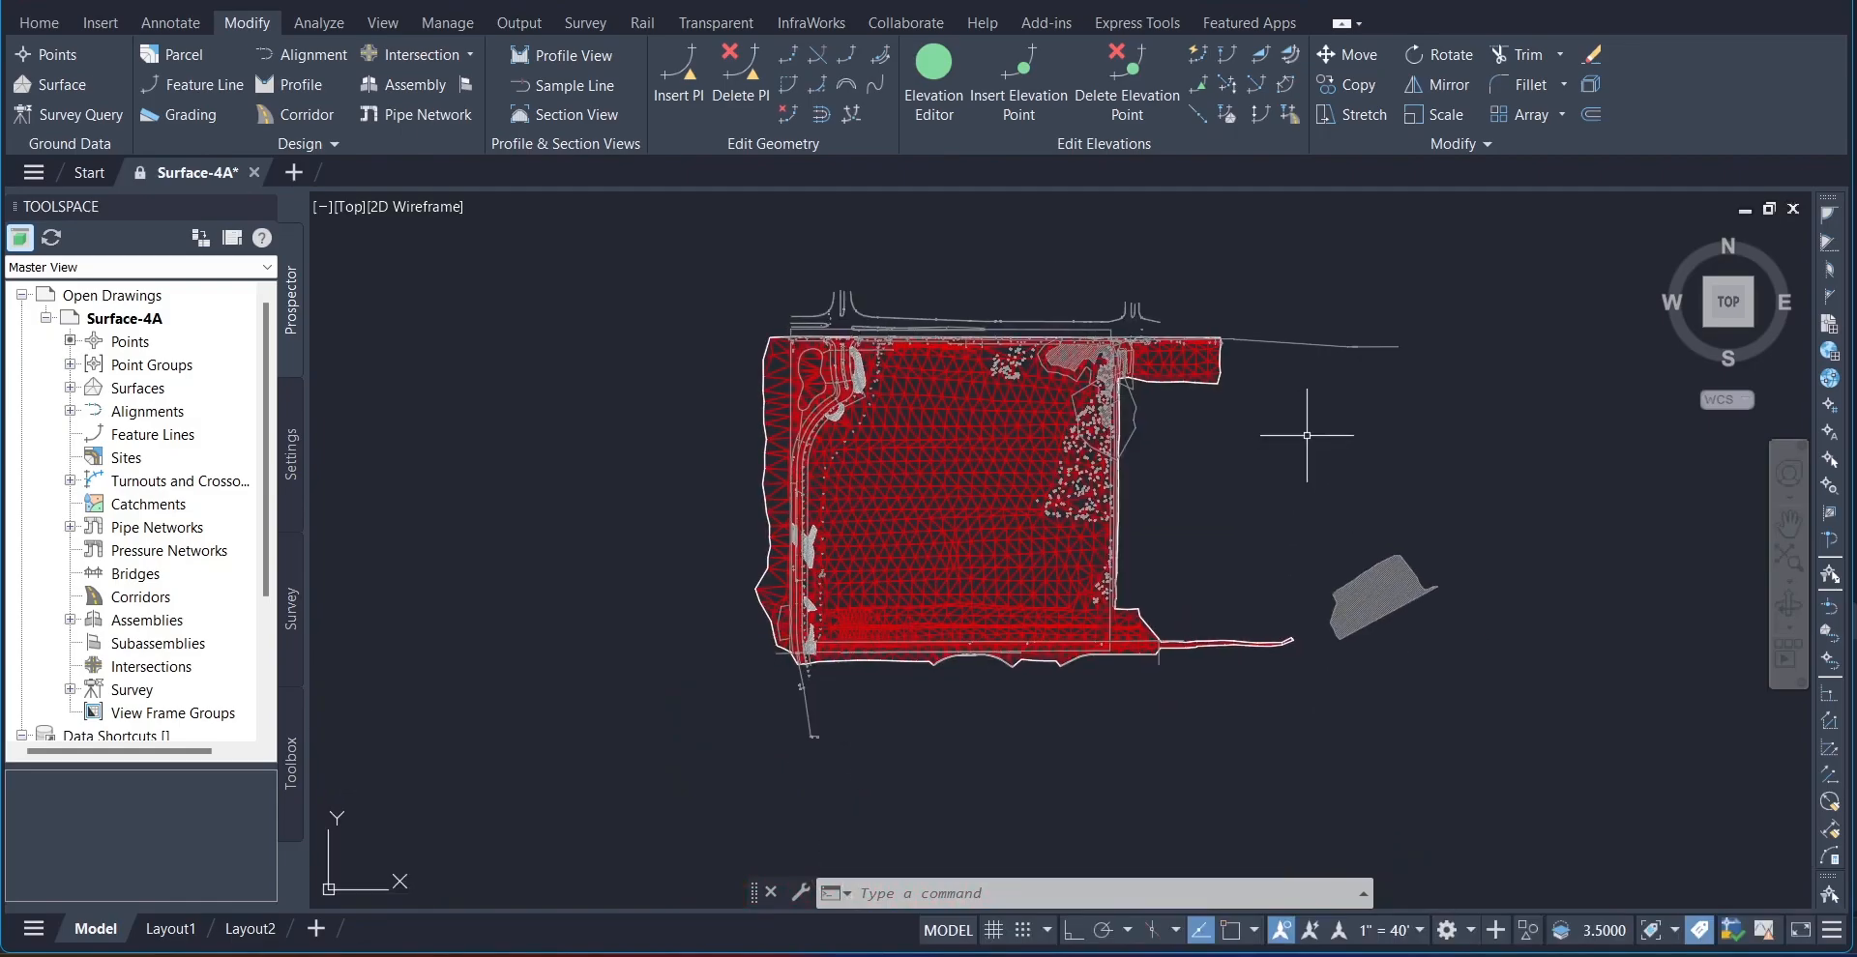
pyautogui.scroll(4, 1299, 457)
pyautogui.scroll(-2, 1090, 497)
pyautogui.moveTo(1019, 512); pyautogui.dragTo(1271, 438, button='middle')
pyautogui.scroll(-2, 1270, 437)
pyautogui.moveTo(1270, 437)
pyautogui.mouseDown(button='middle')
pyautogui.moveTo(1275, 498)
pyautogui.moveTo(1144, 539)
pyautogui.mouseUp(button='middle')
pyautogui.scroll(2, 1129, 533)
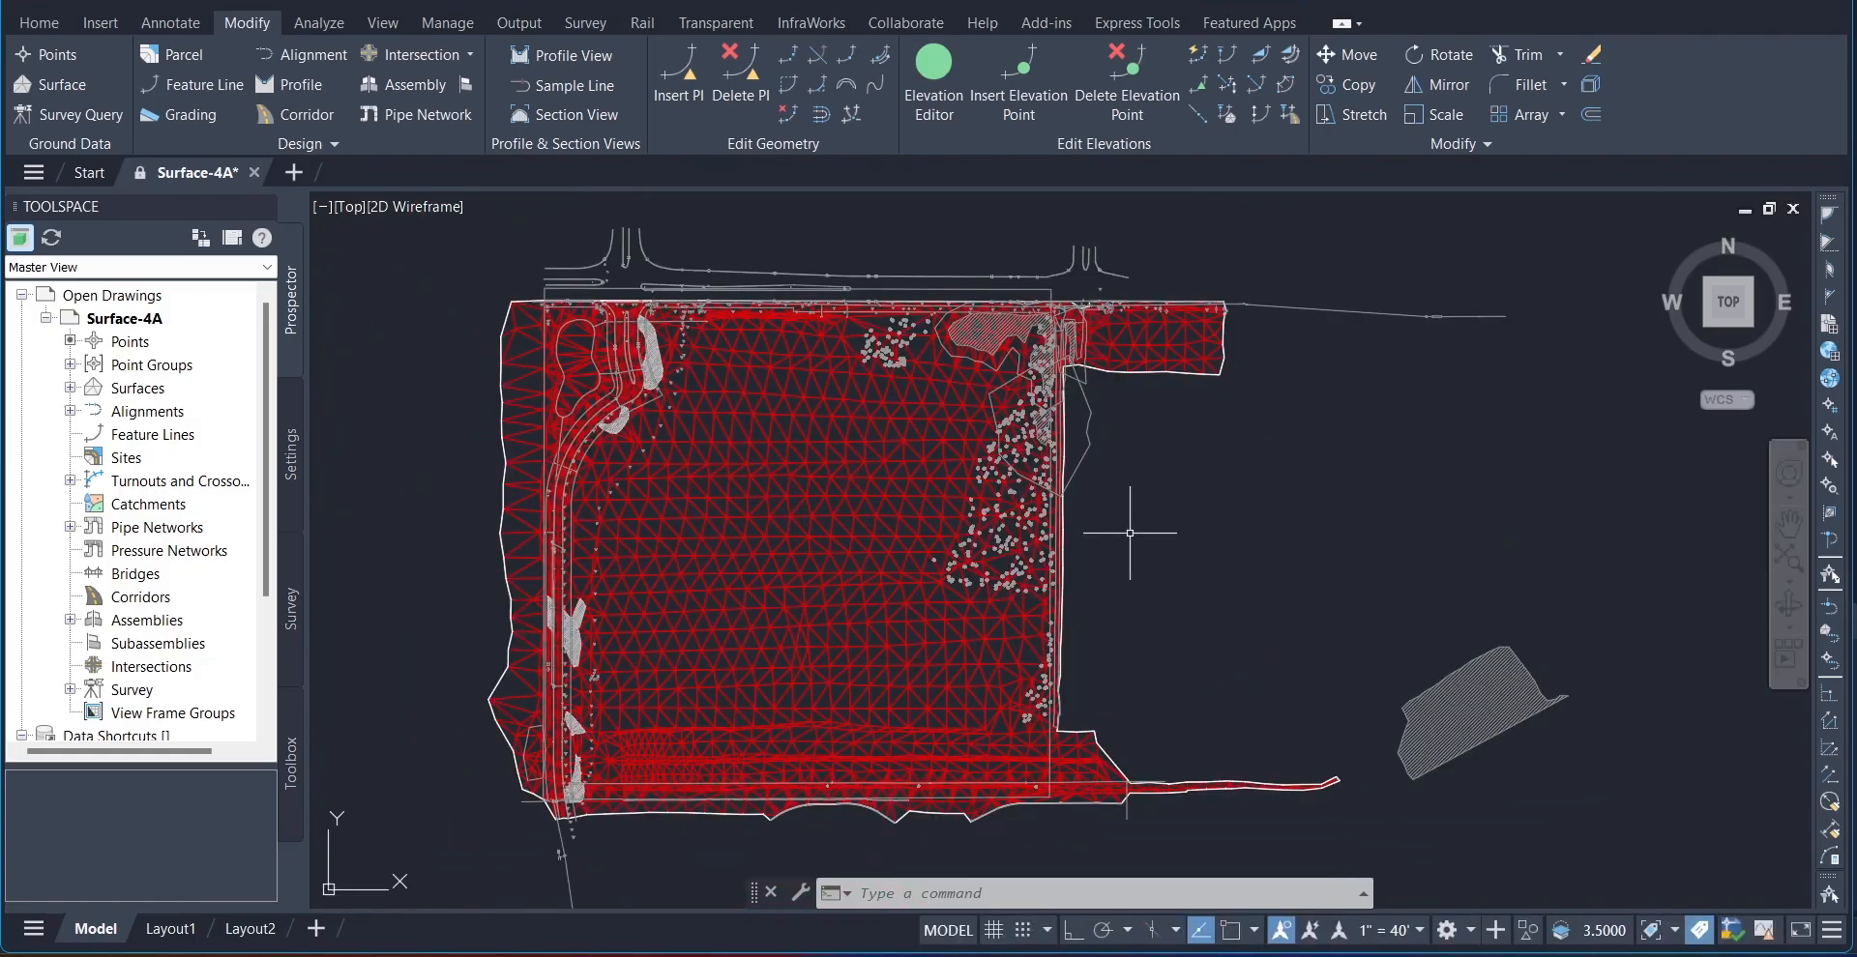
pyautogui.scroll(2, 1130, 532)
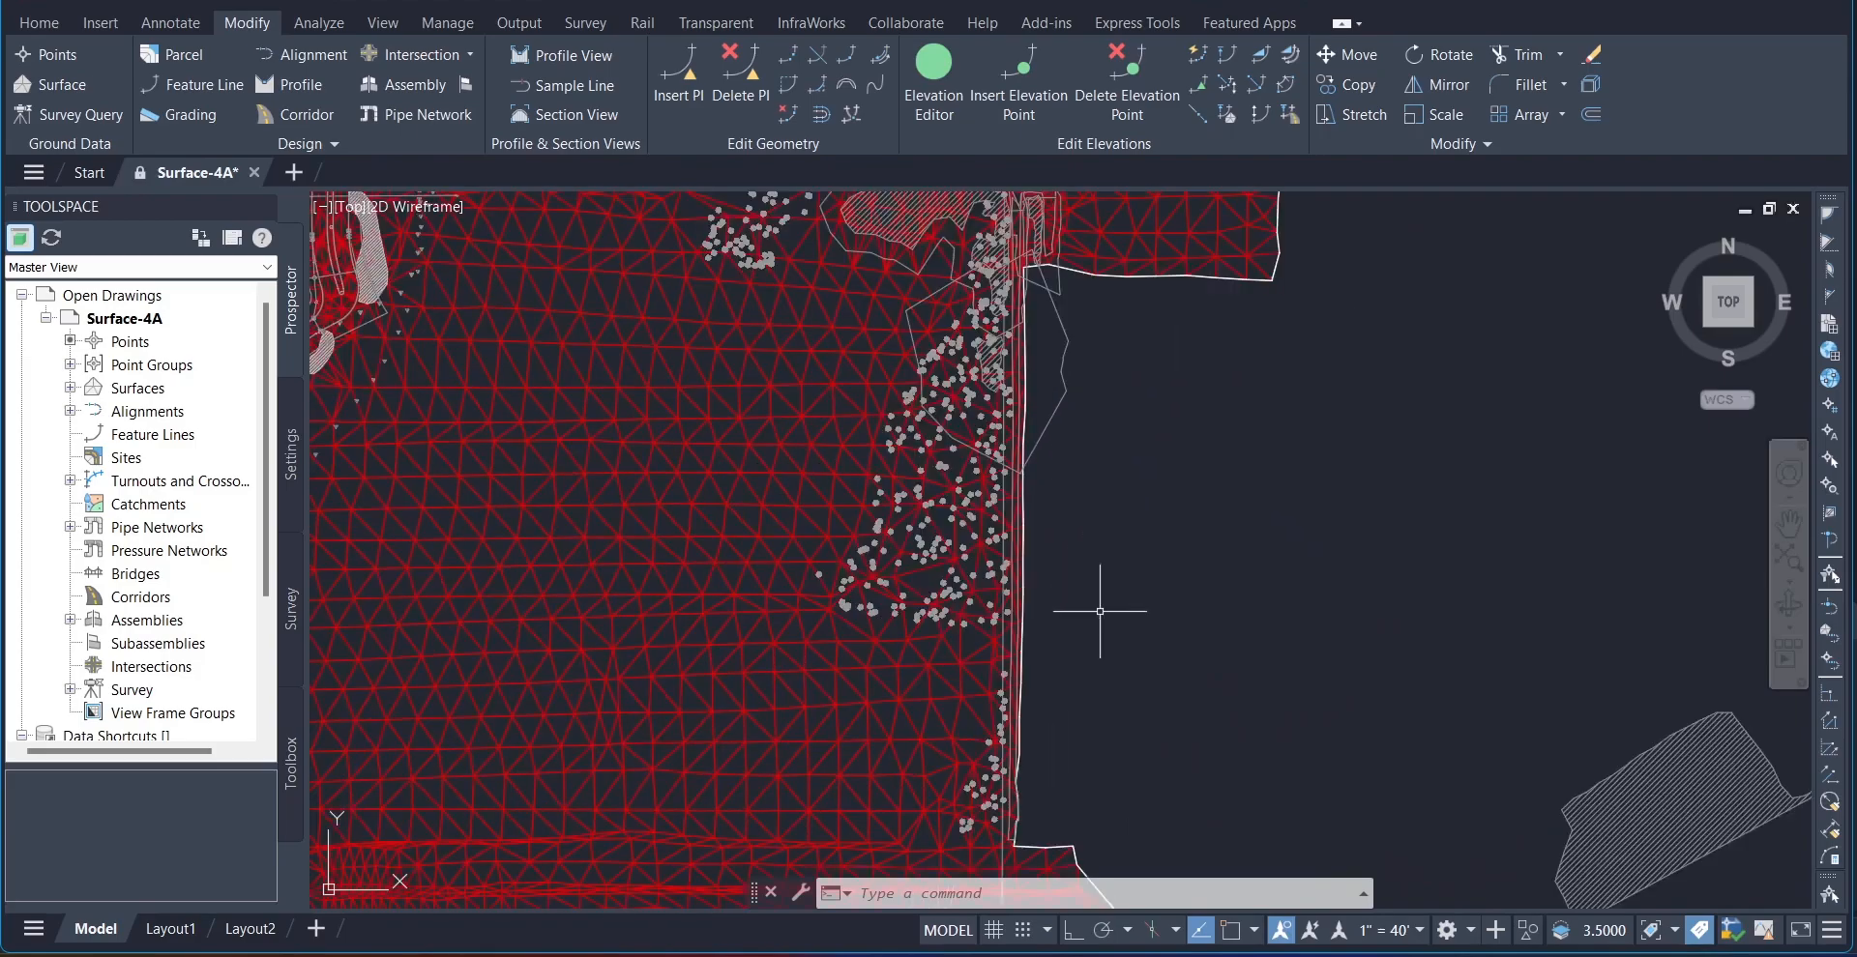
pyautogui.moveTo(1099, 613)
pyautogui.mouseDown(button='middle')
pyautogui.moveTo(1285, 468)
pyautogui.moveTo(1451, 378)
pyautogui.mouseUp(button='middle')
pyautogui.scroll(2, 1218, 523)
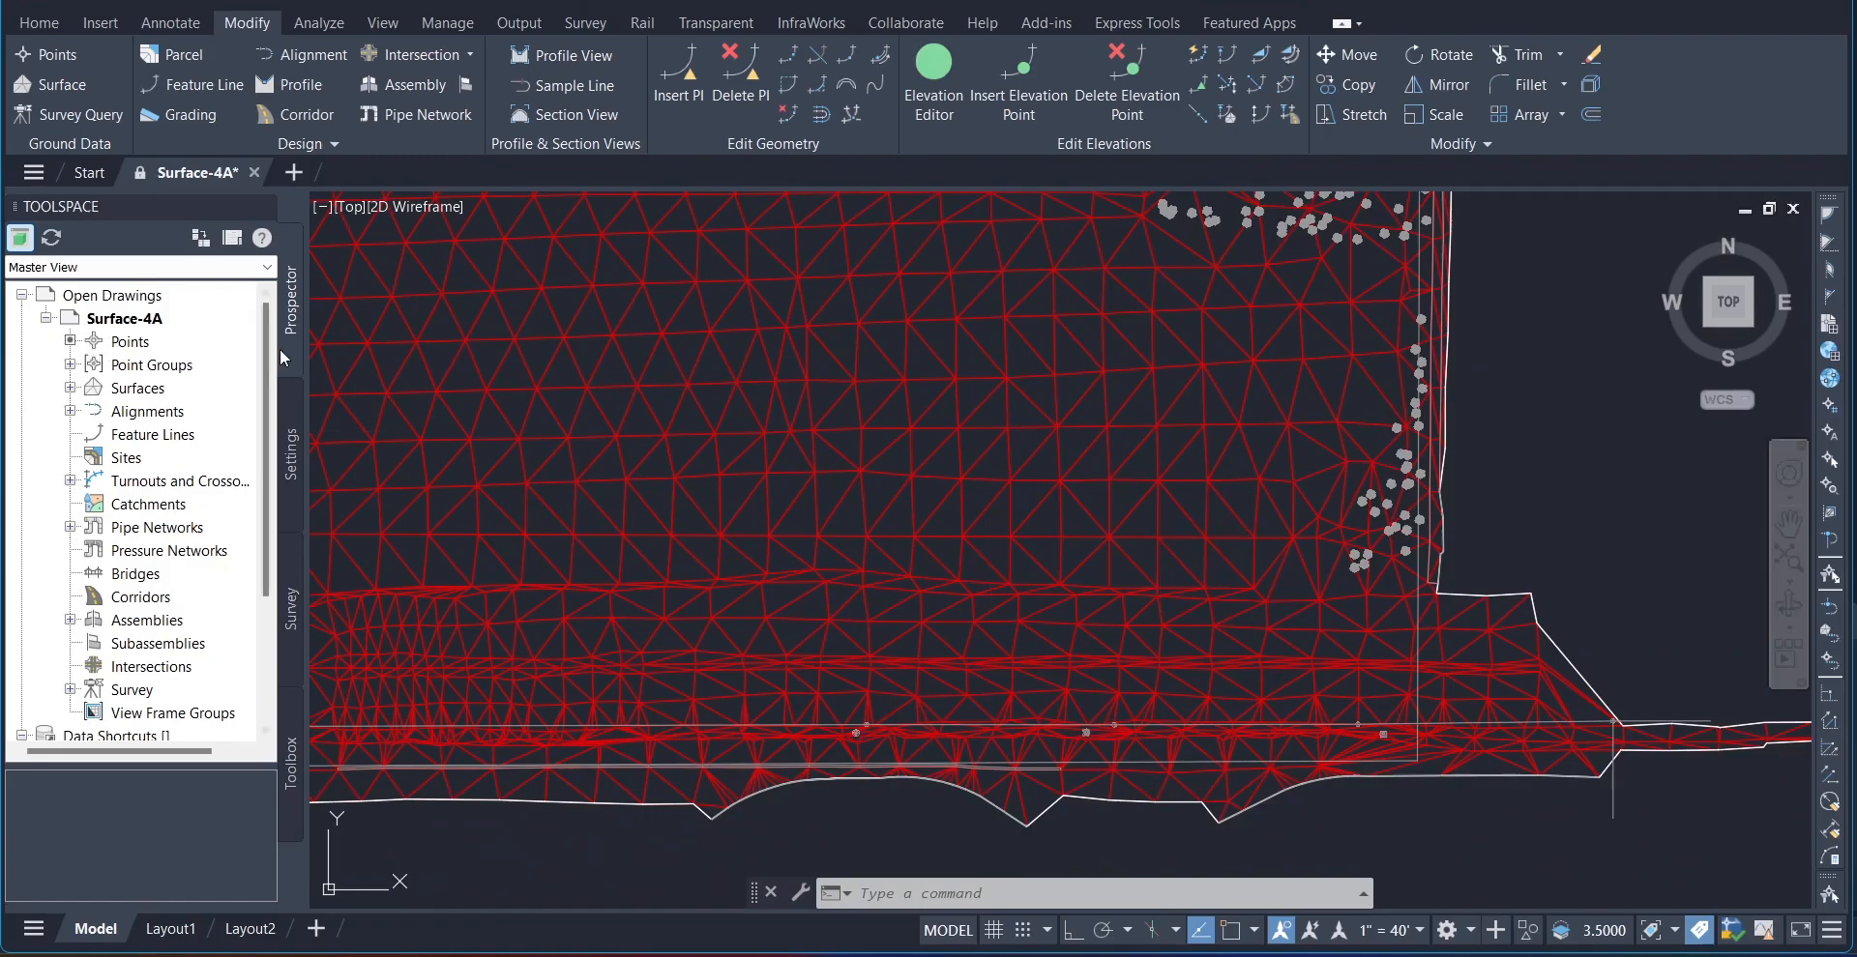
# Step: Start Swap Edge from the edits in the XGND surface definition and try it on an edge in the southern interior
pyautogui.click(70, 388)
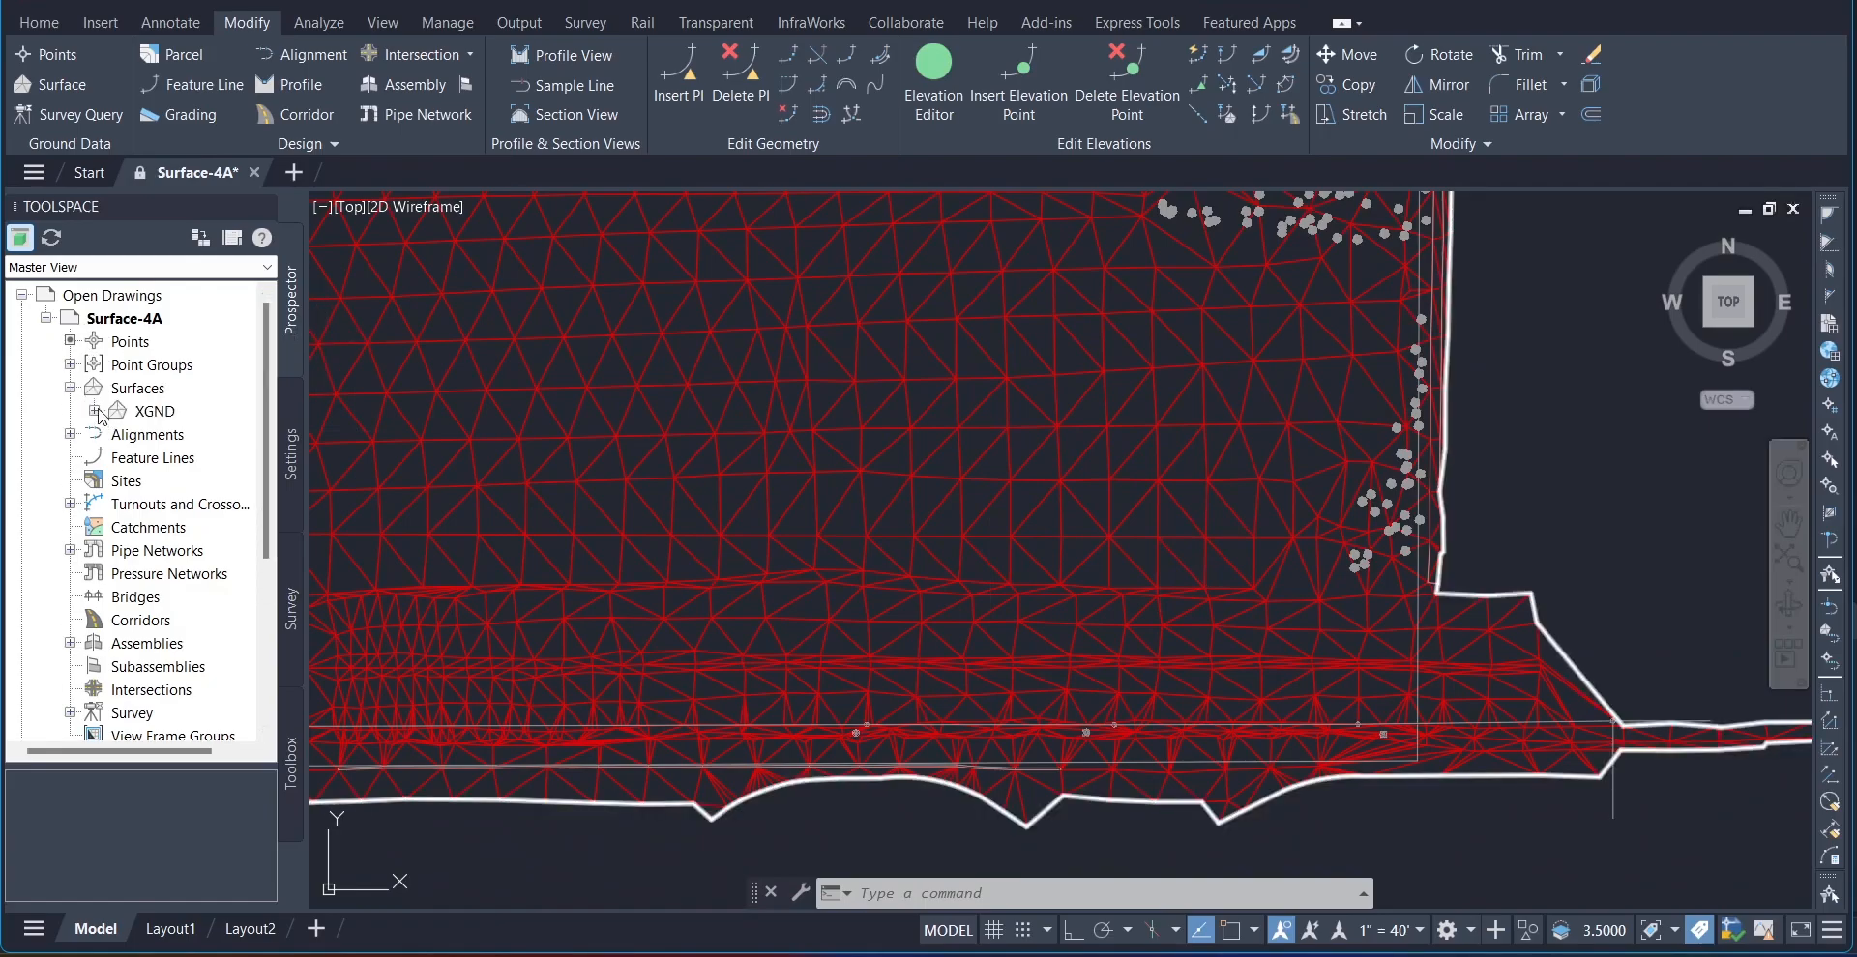
pyautogui.click(94, 411)
pyautogui.click(118, 481)
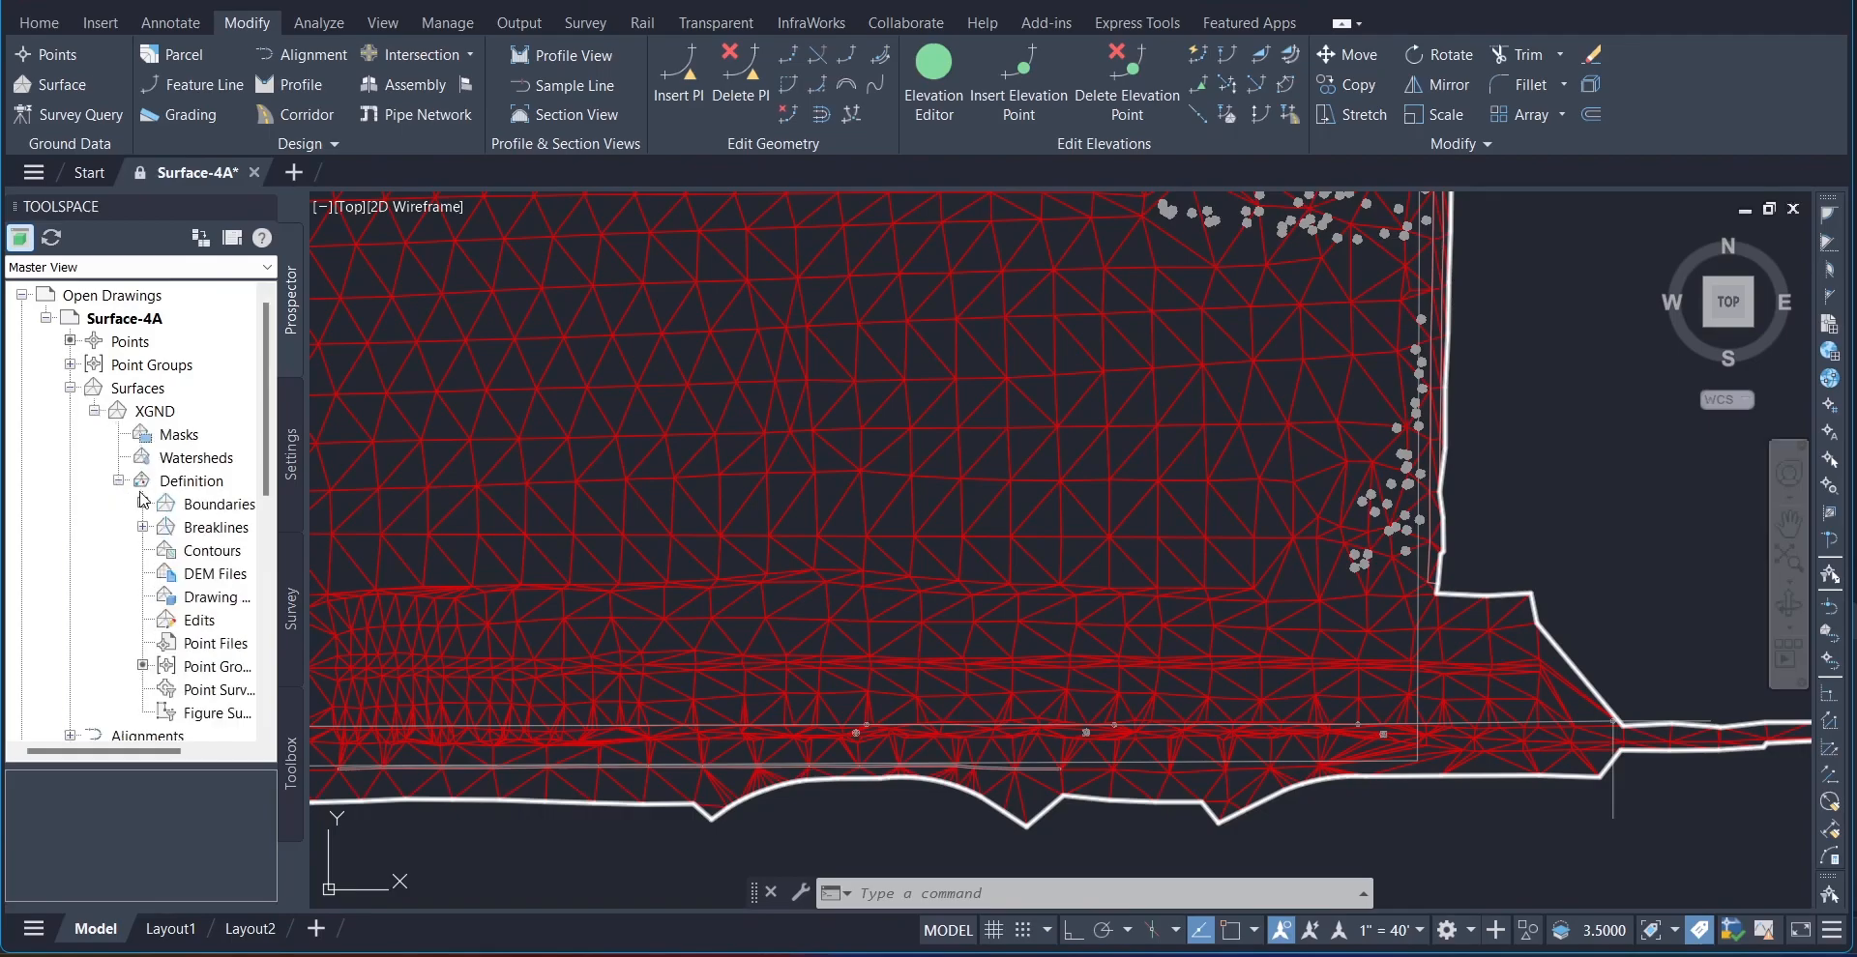
pyautogui.rightClick(211, 621)
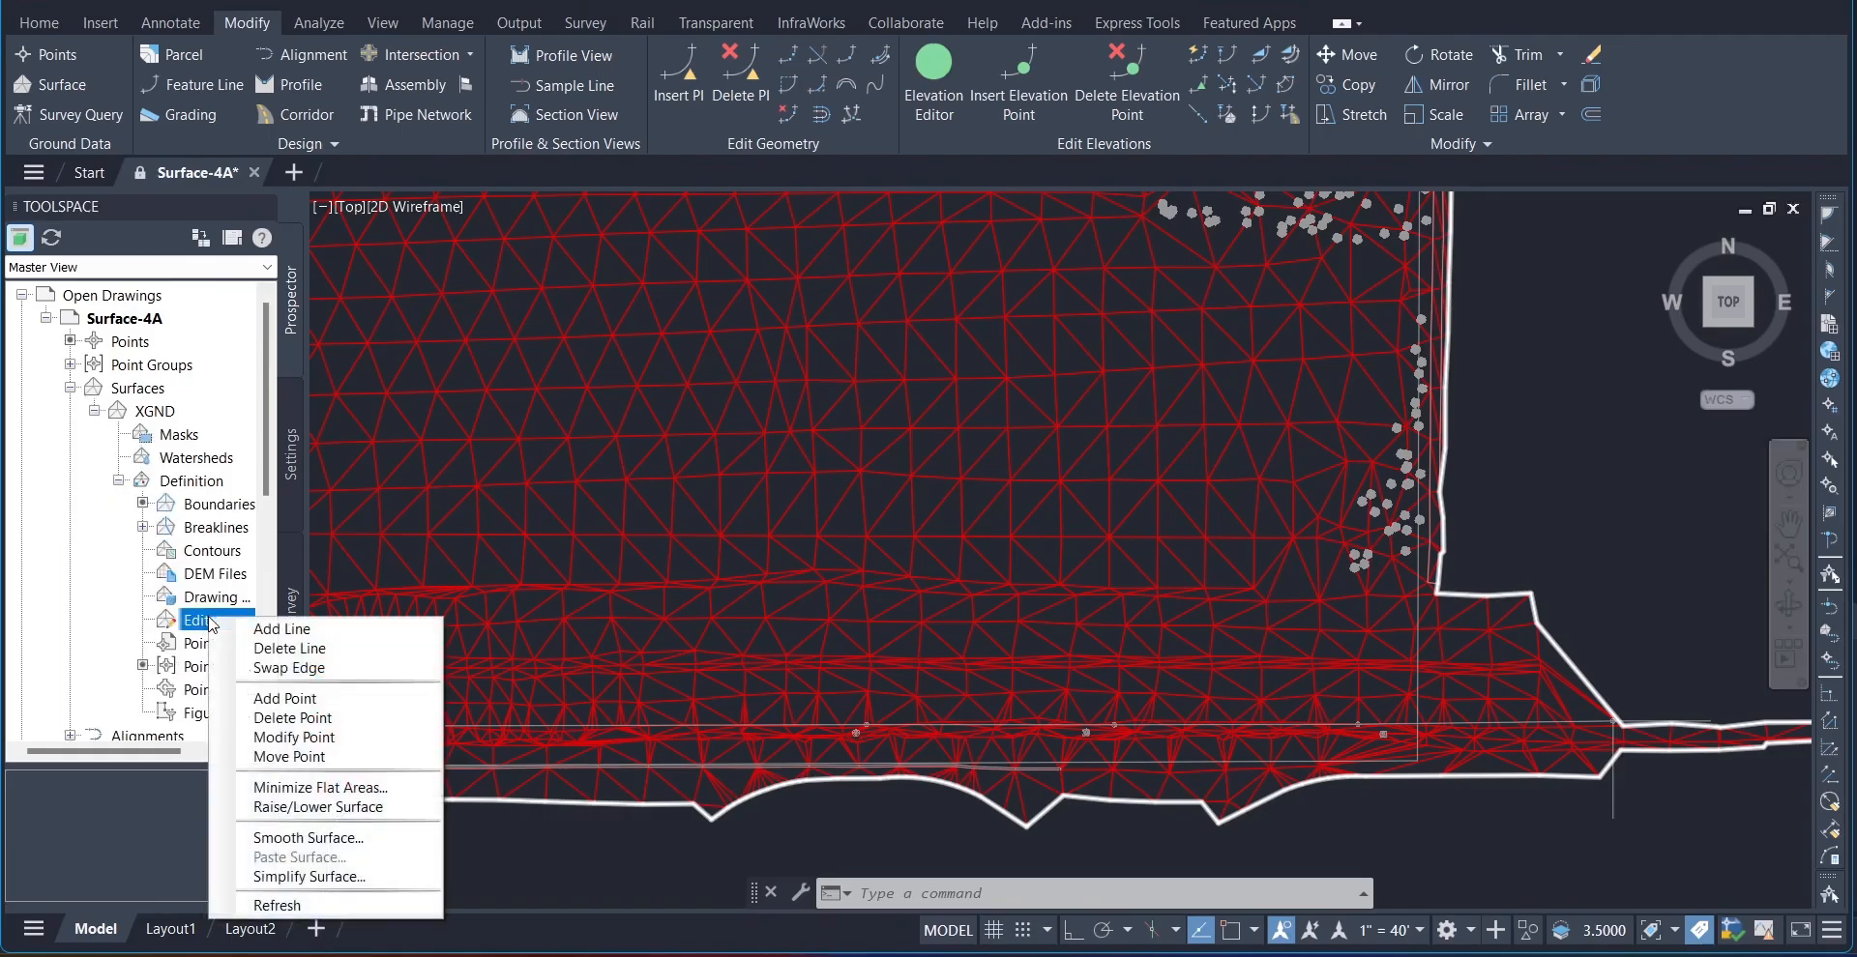
pyautogui.click(307, 668)
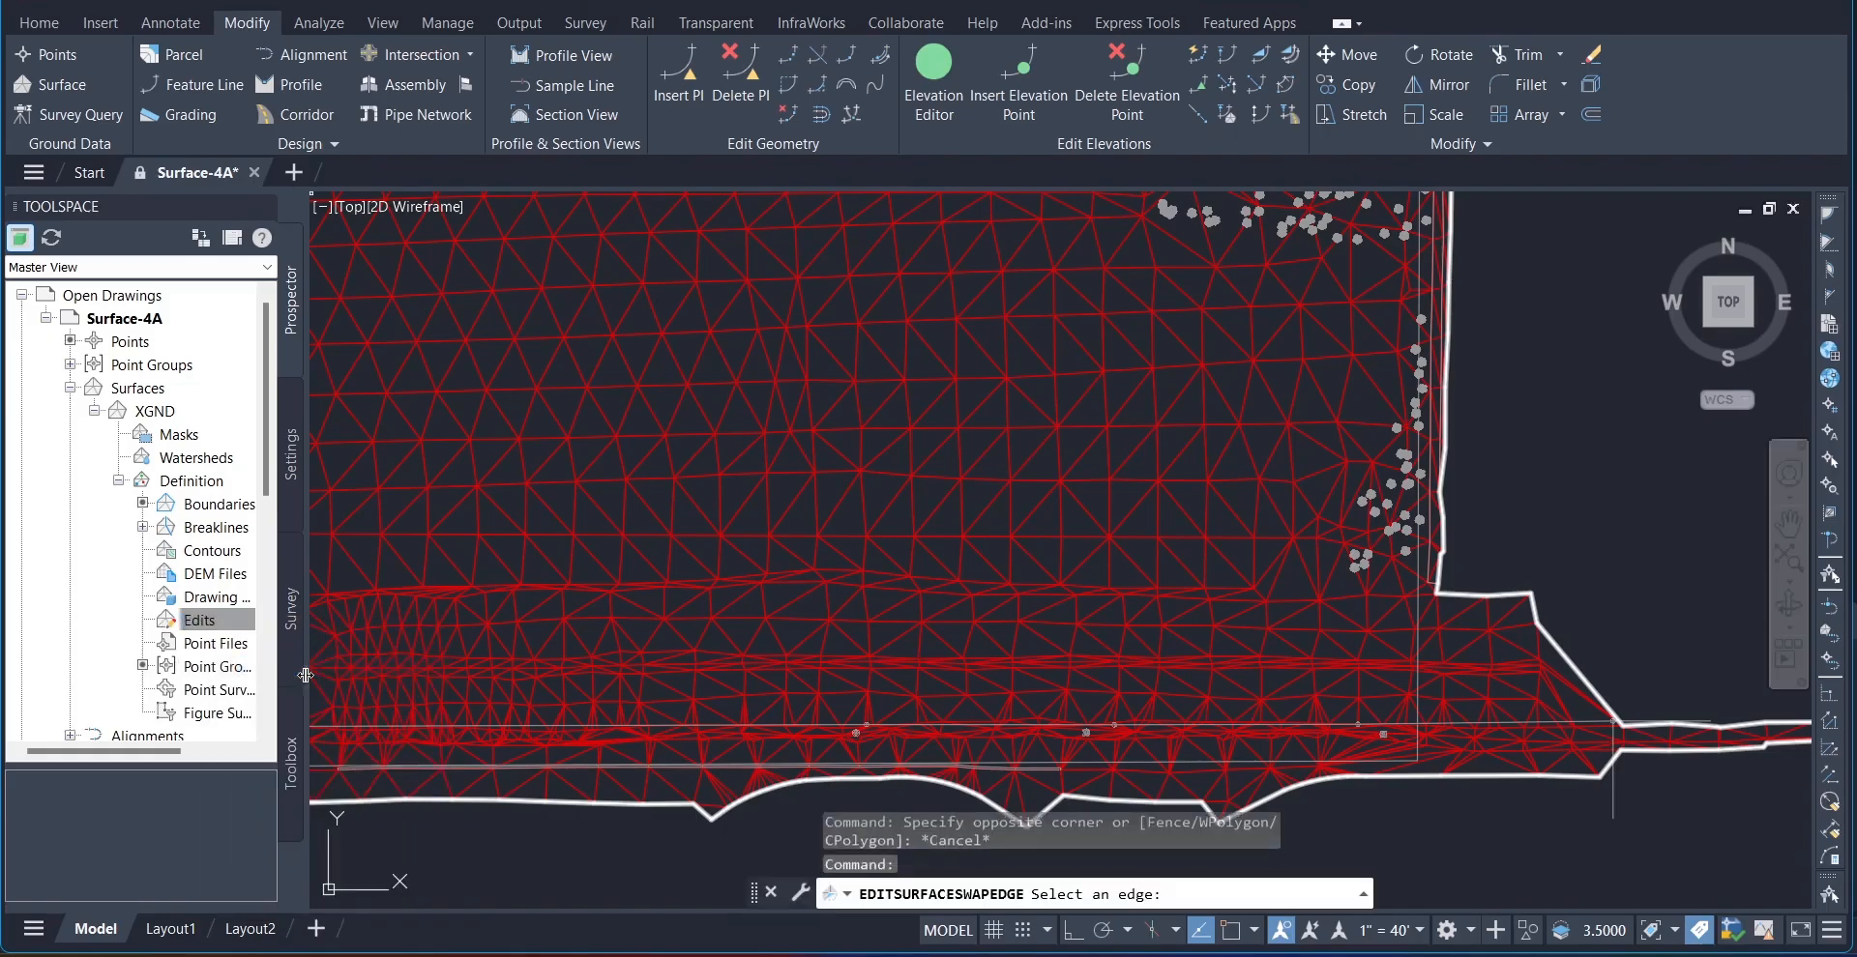
pyautogui.click(940, 519)
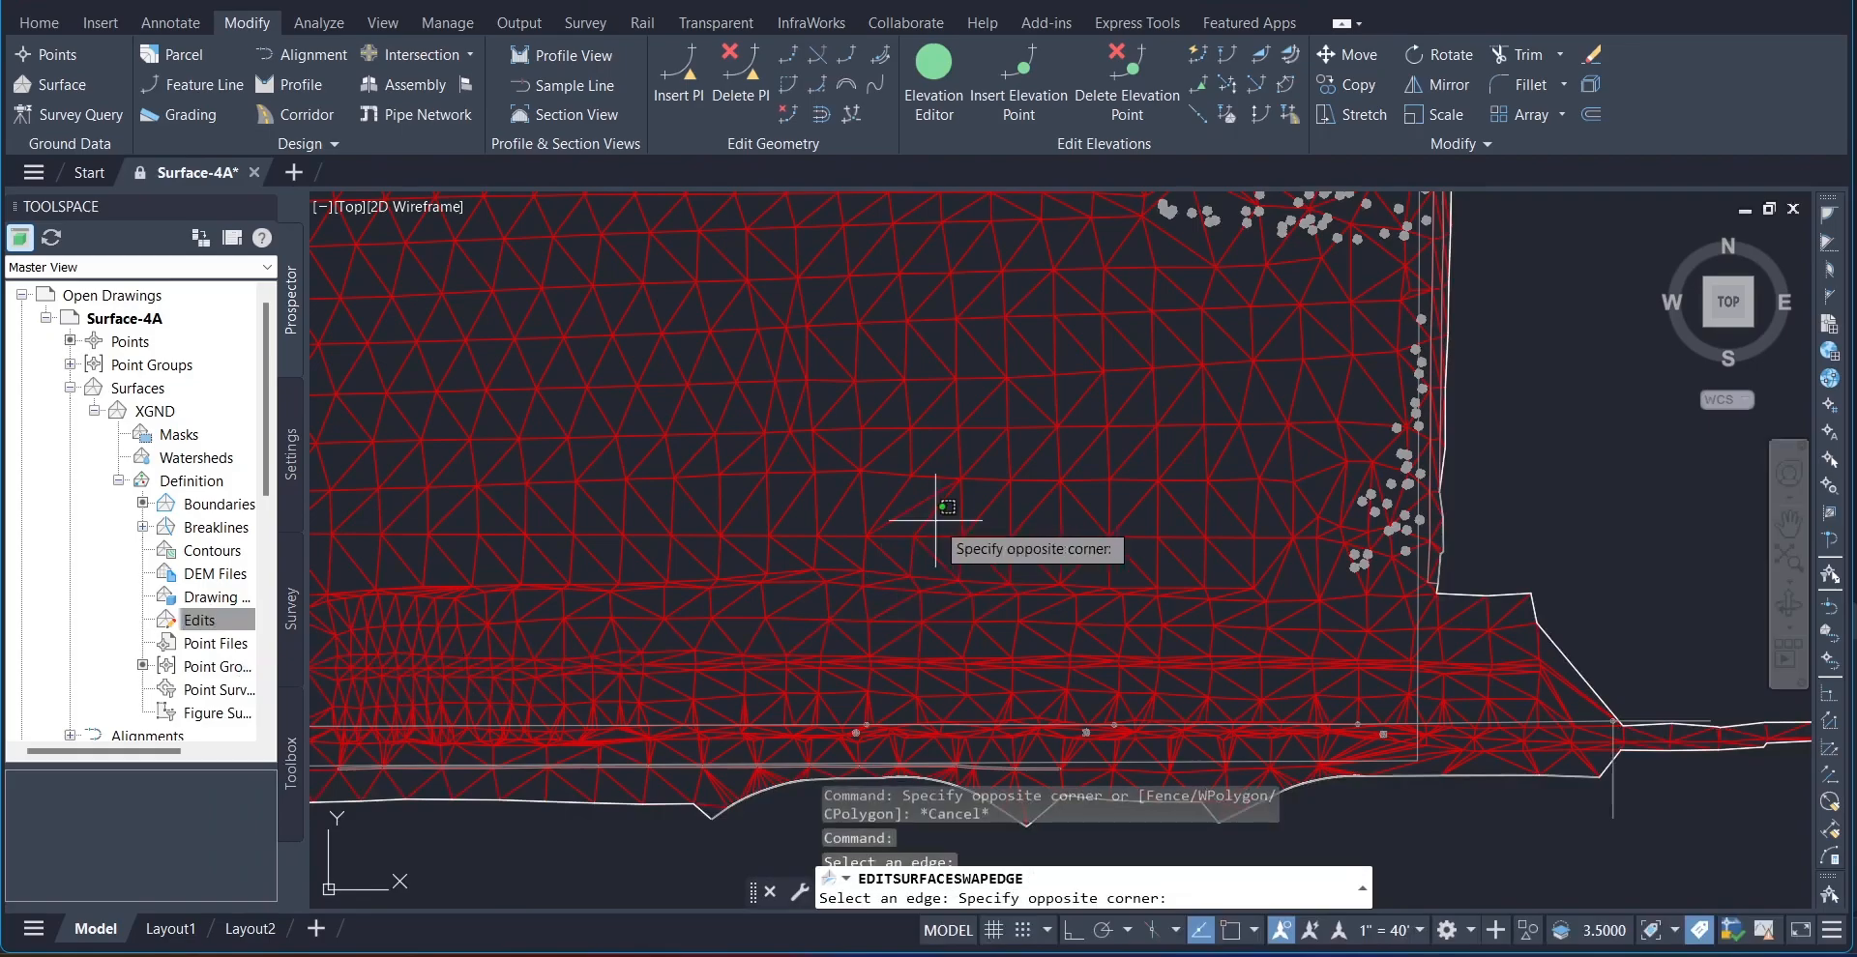
pyautogui.click(933, 514)
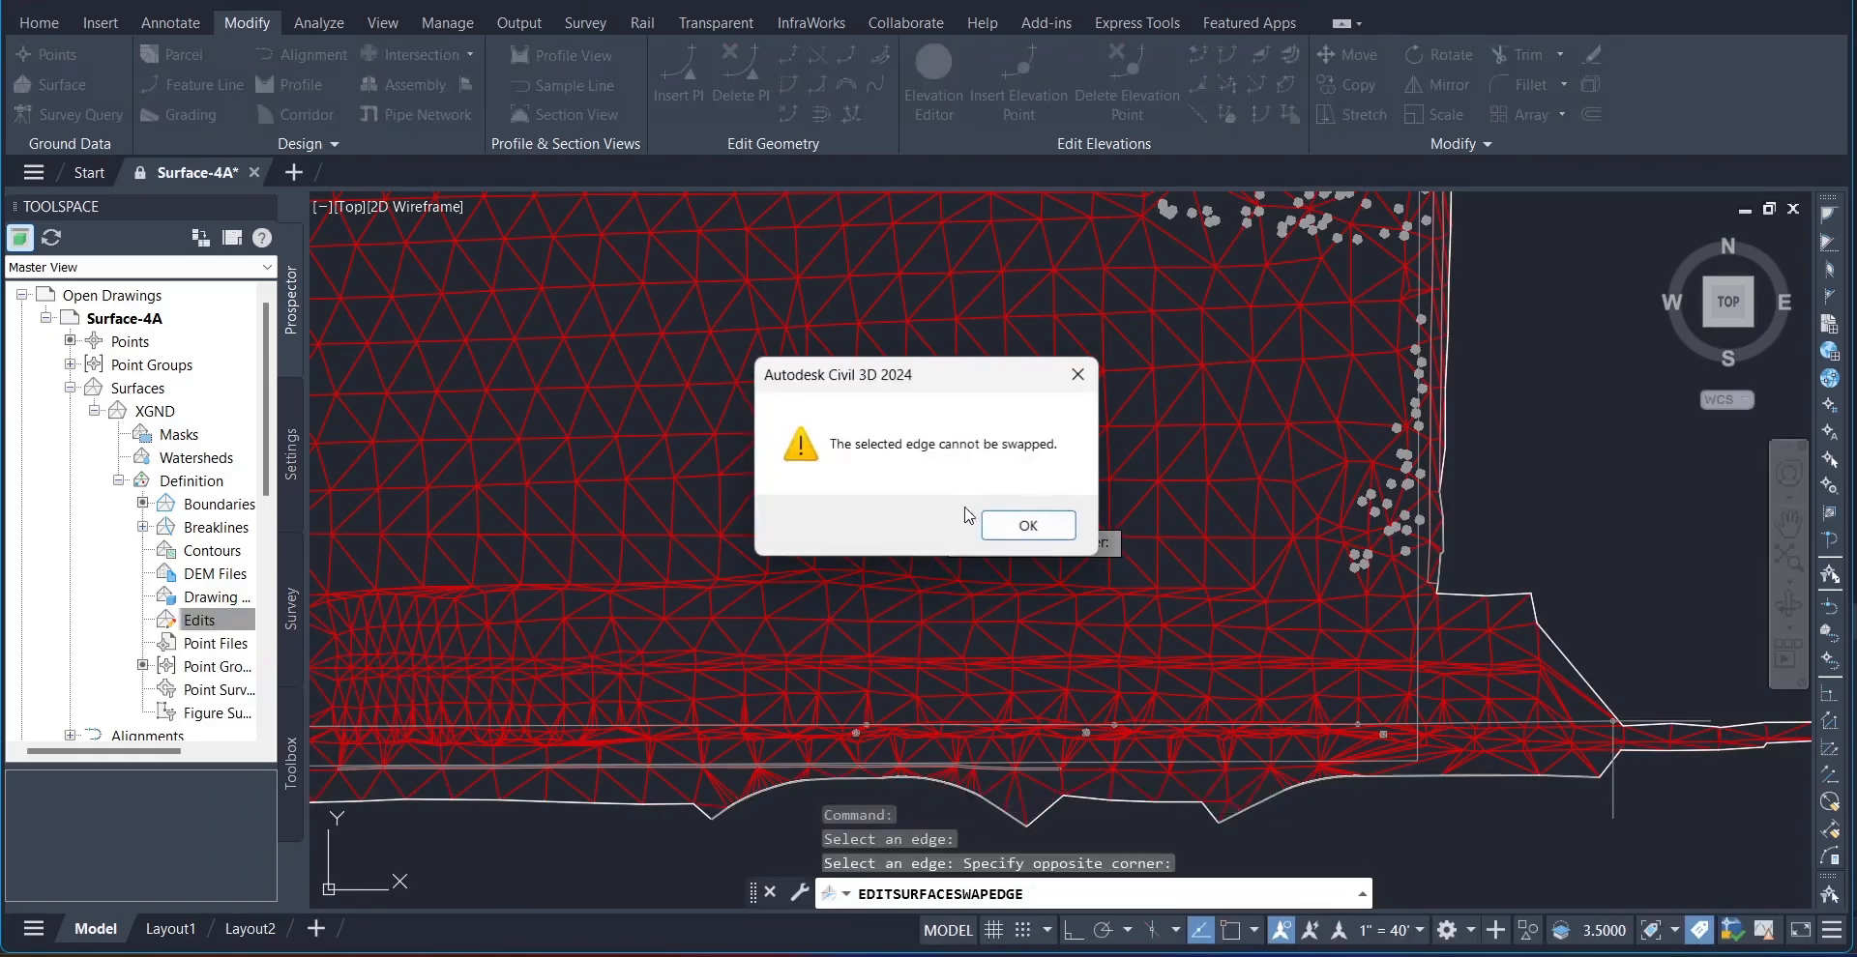
pyautogui.click(1028, 526)
# Step: Swap several neighbouring triangle edges in the southern interior of the XGND surface
pyautogui.click(963, 508)
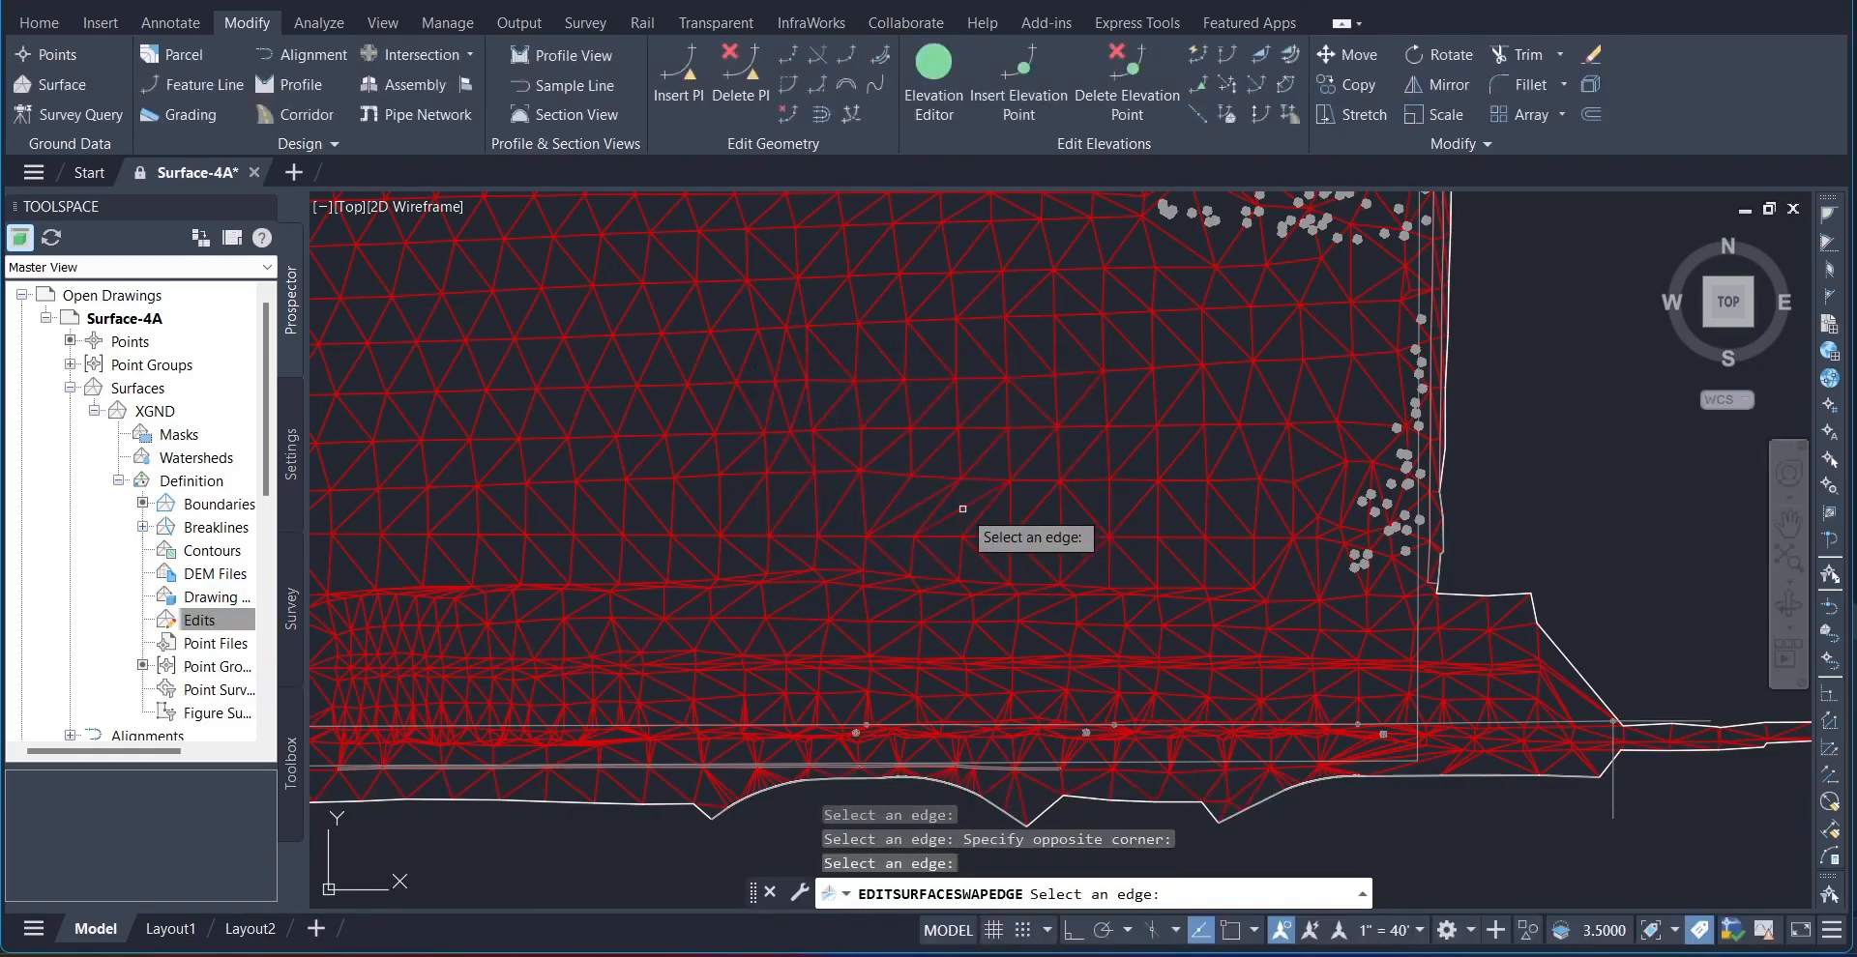
pyautogui.click(918, 508)
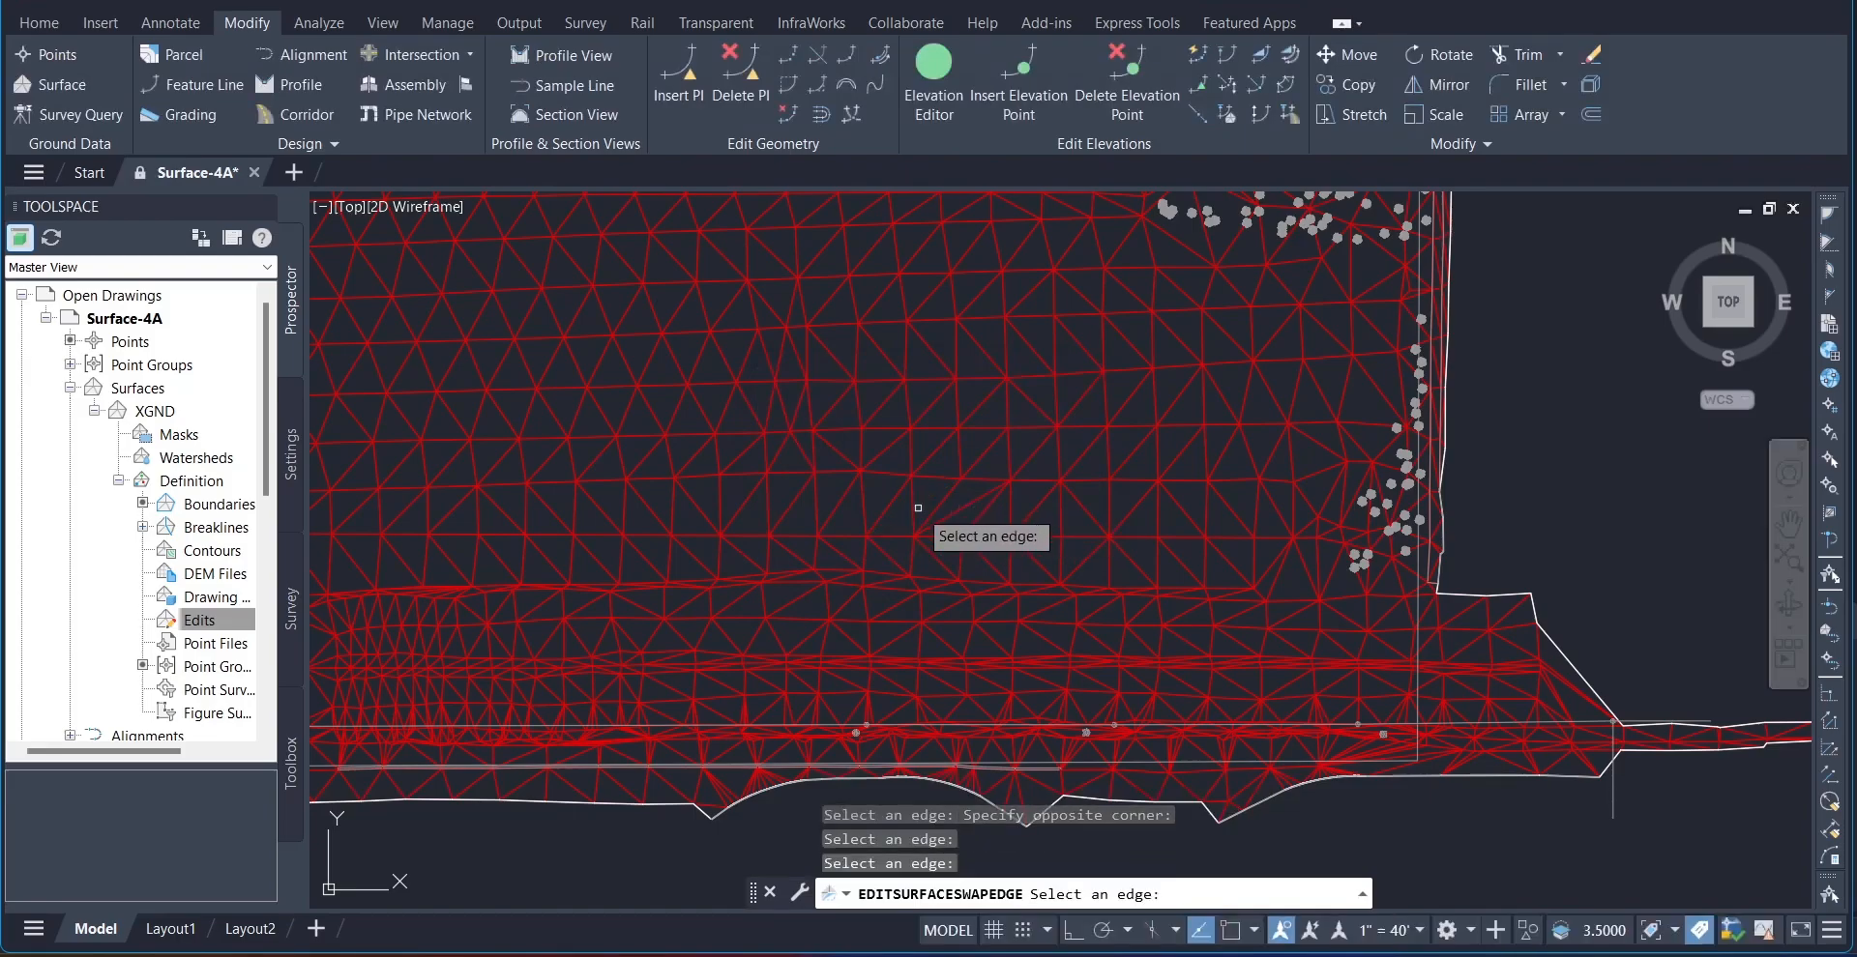
pyautogui.click(913, 510)
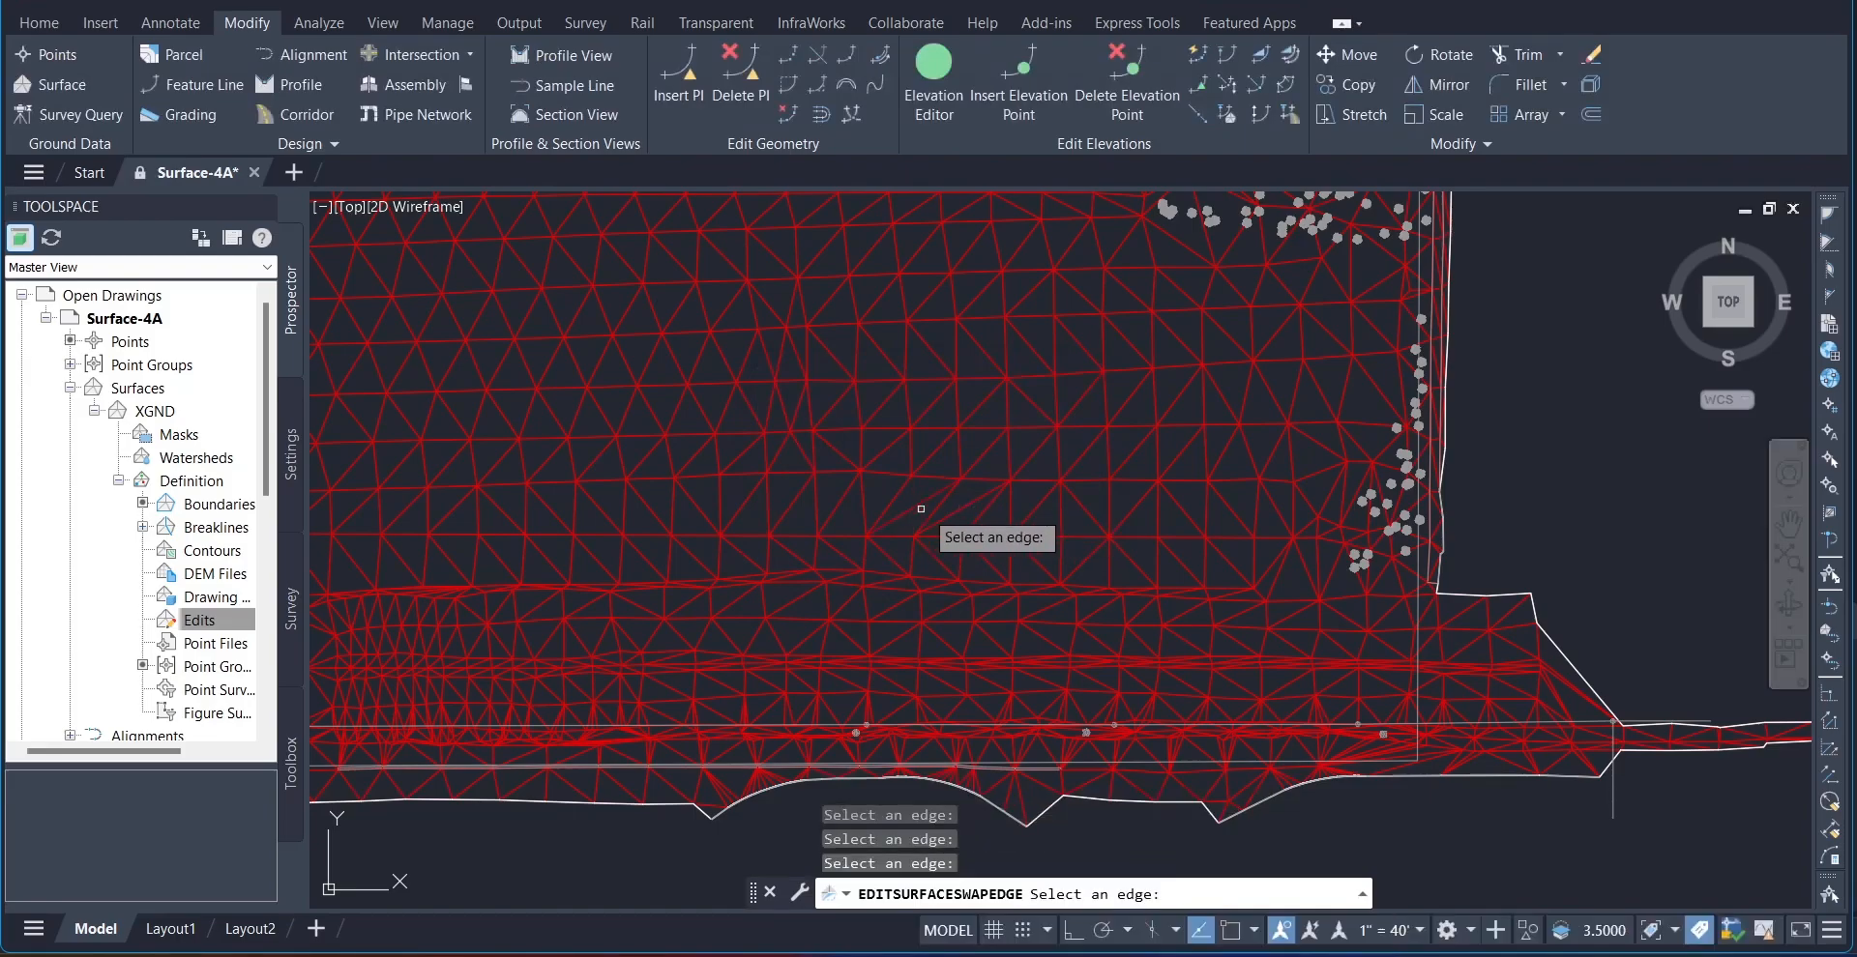
pyautogui.click(985, 513)
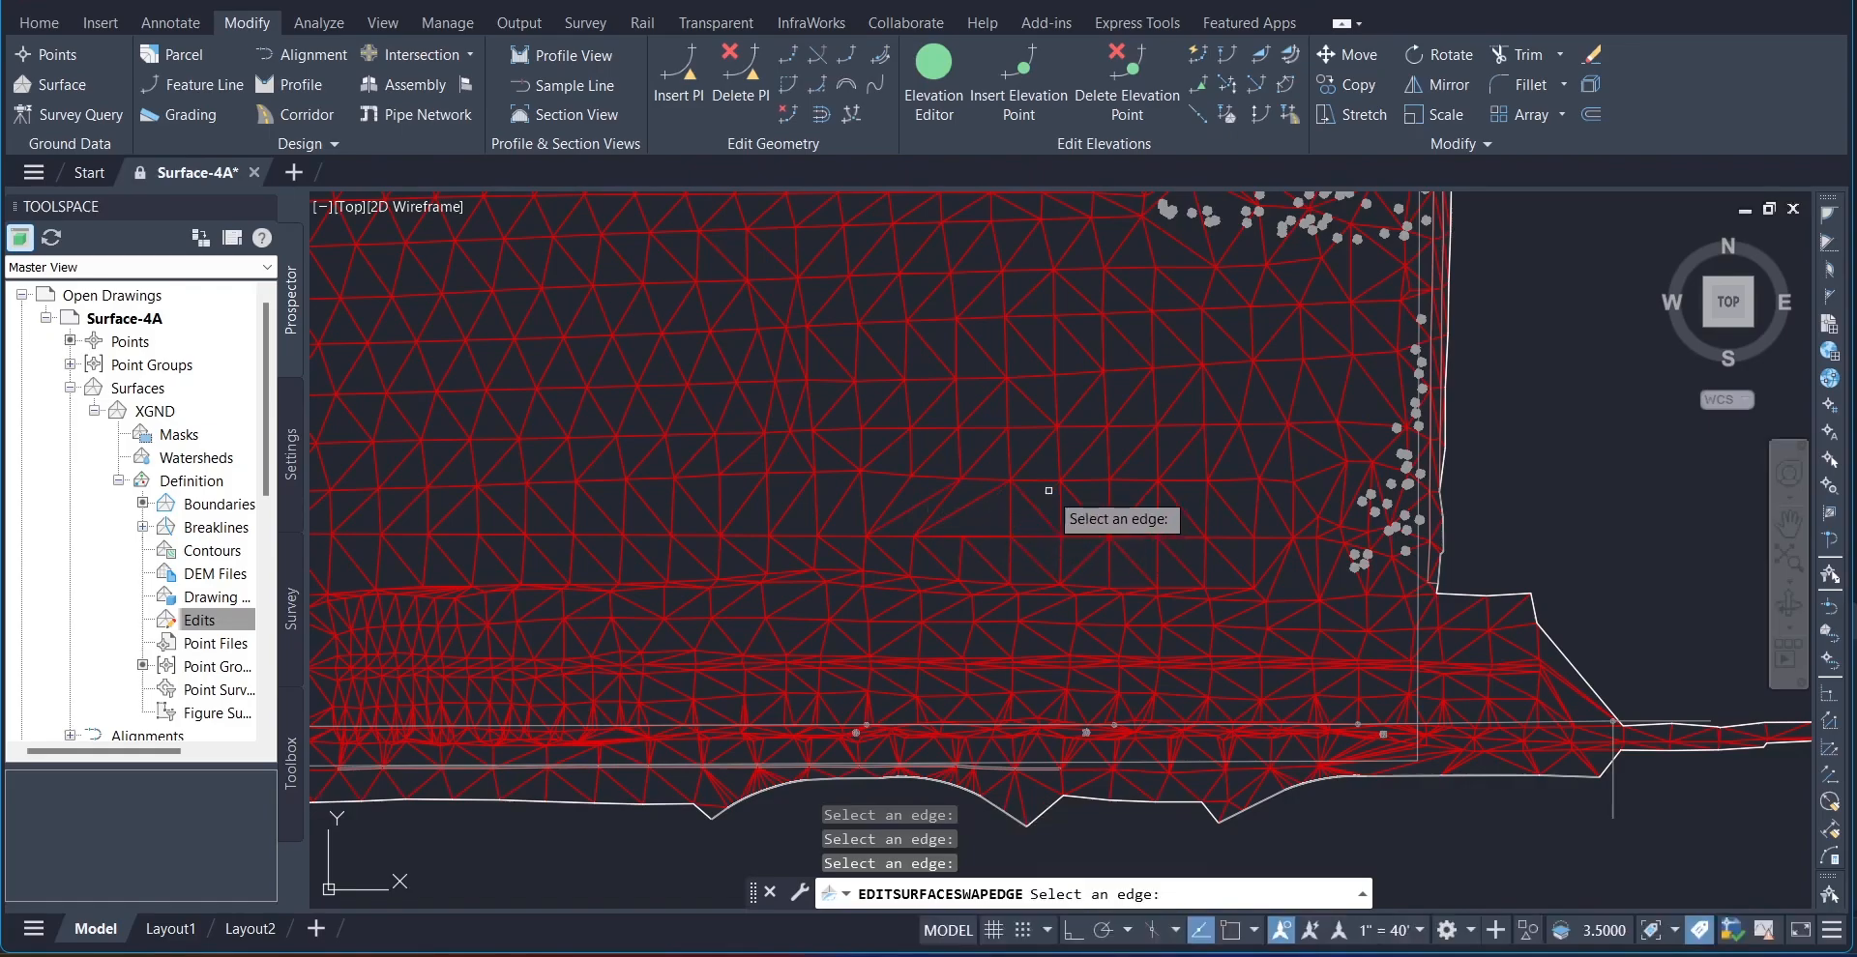
pyautogui.click(1036, 565)
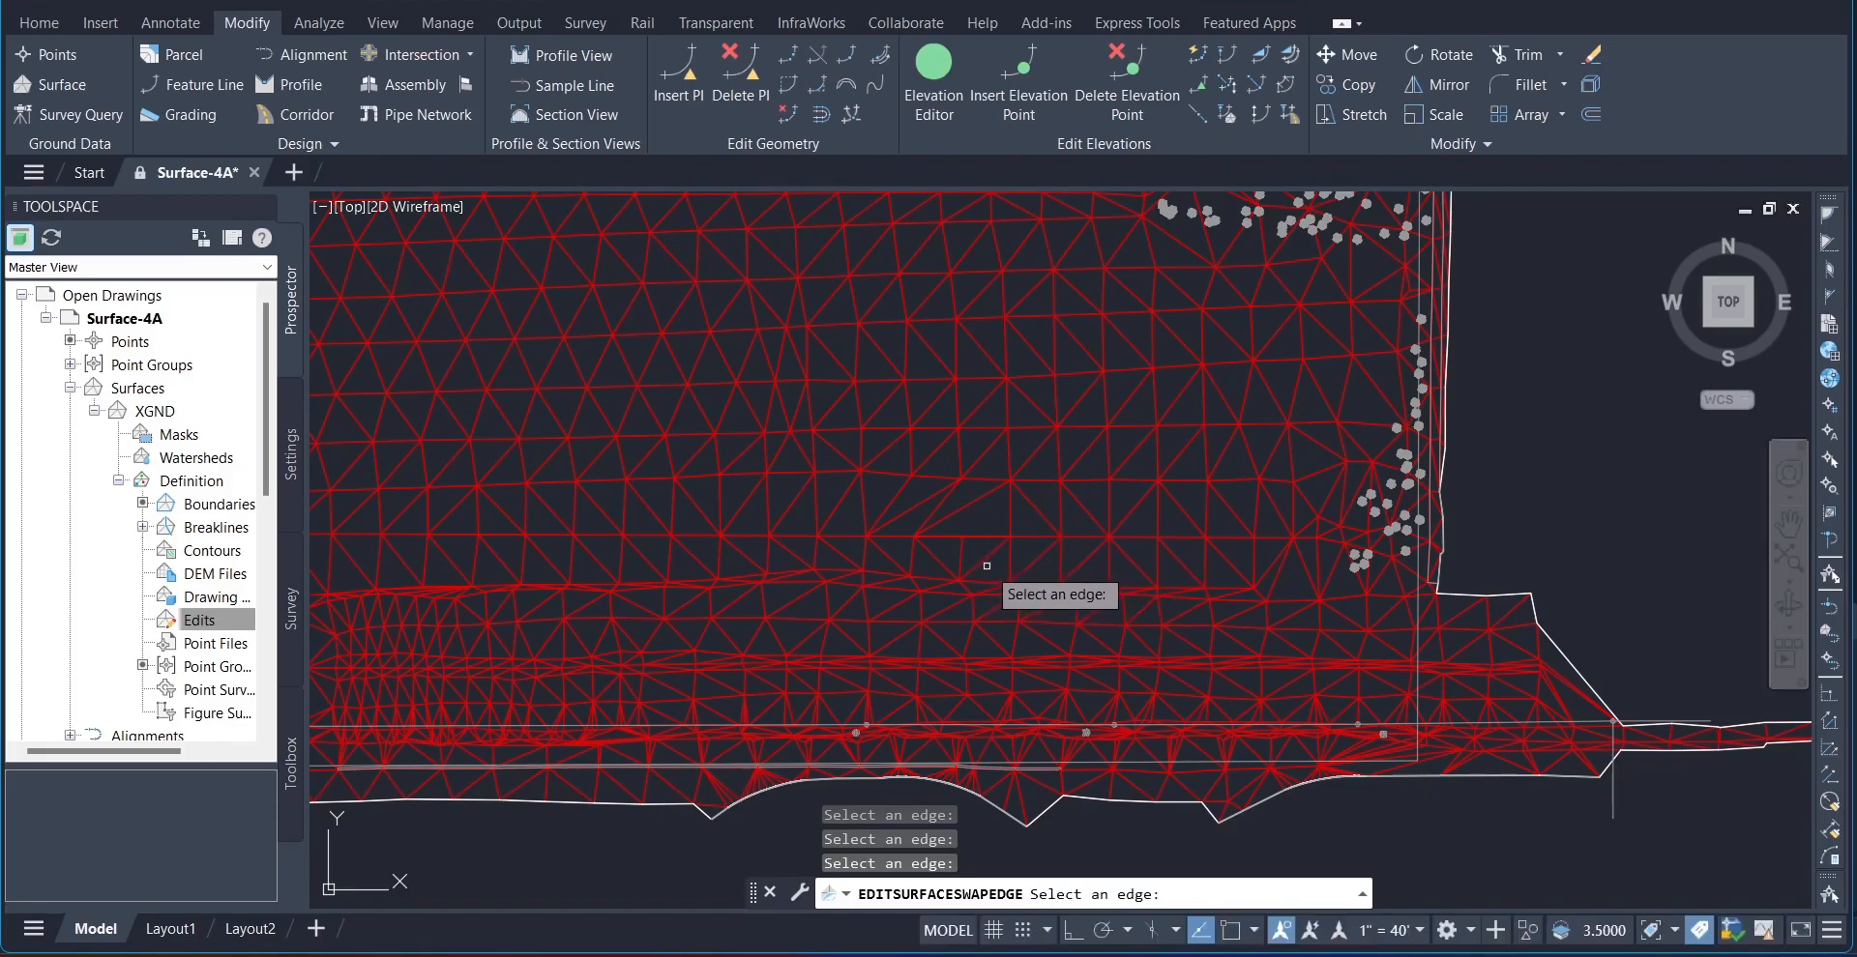
pyautogui.click(955, 561)
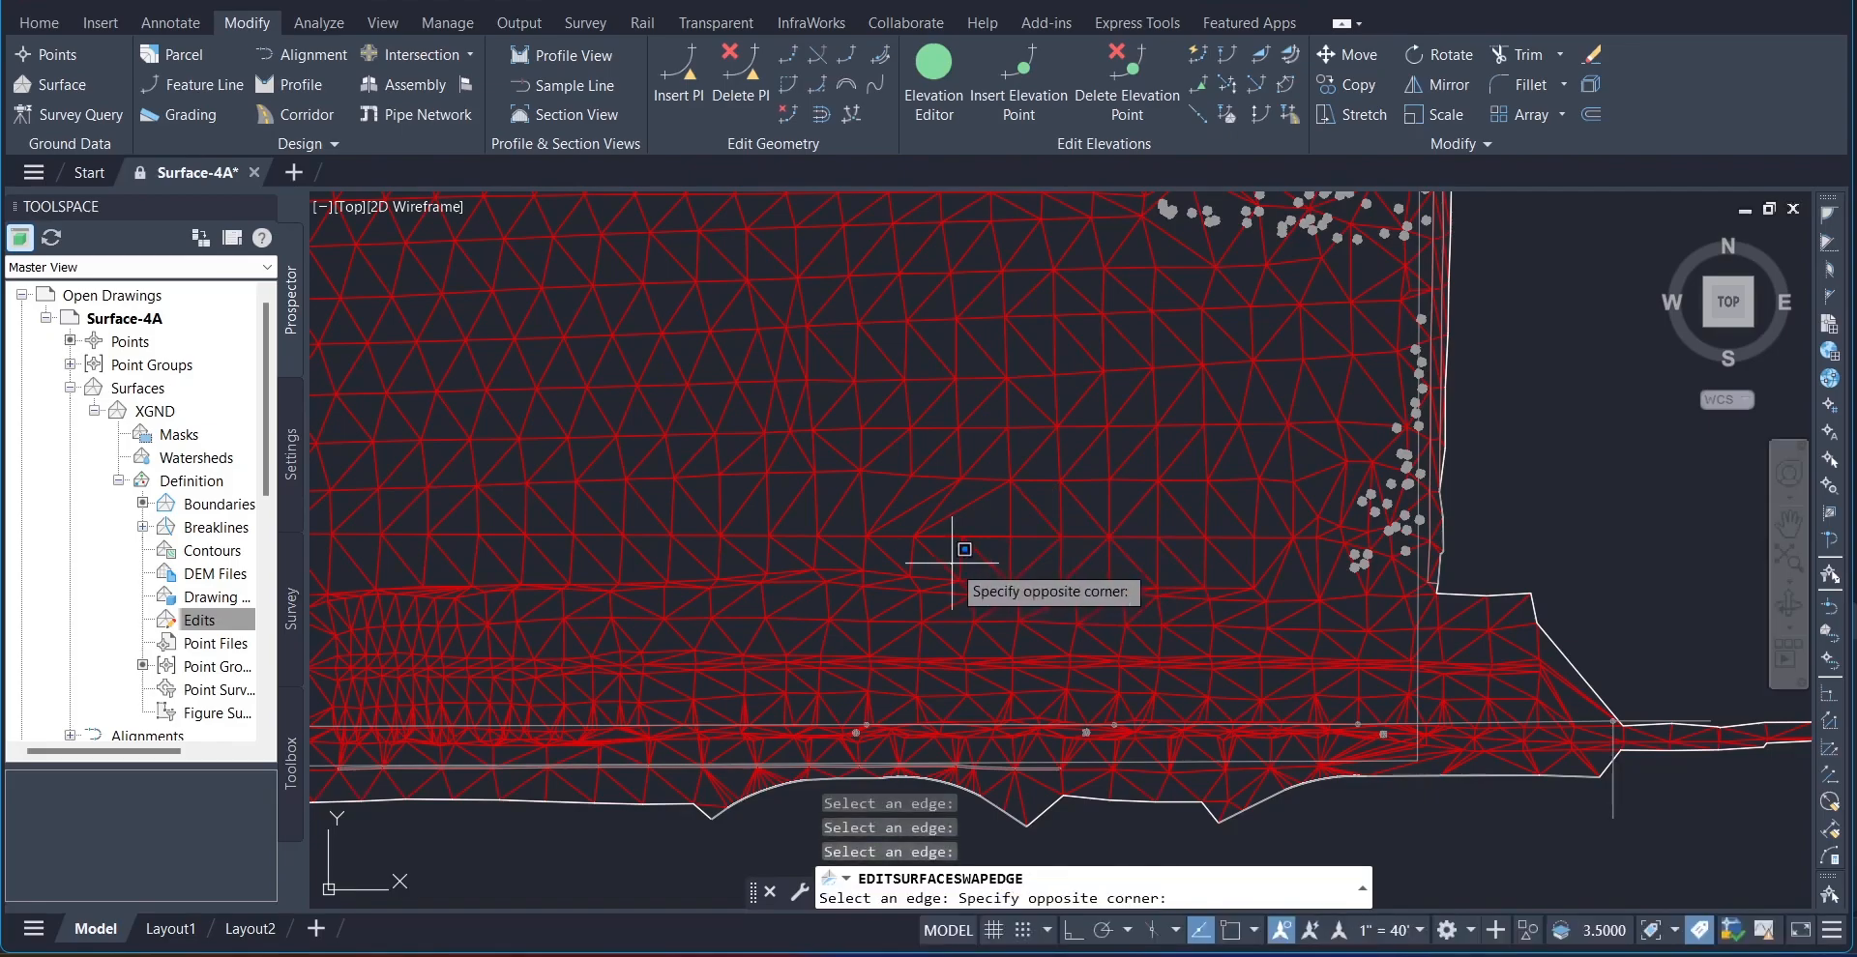
pyautogui.click(1077, 514)
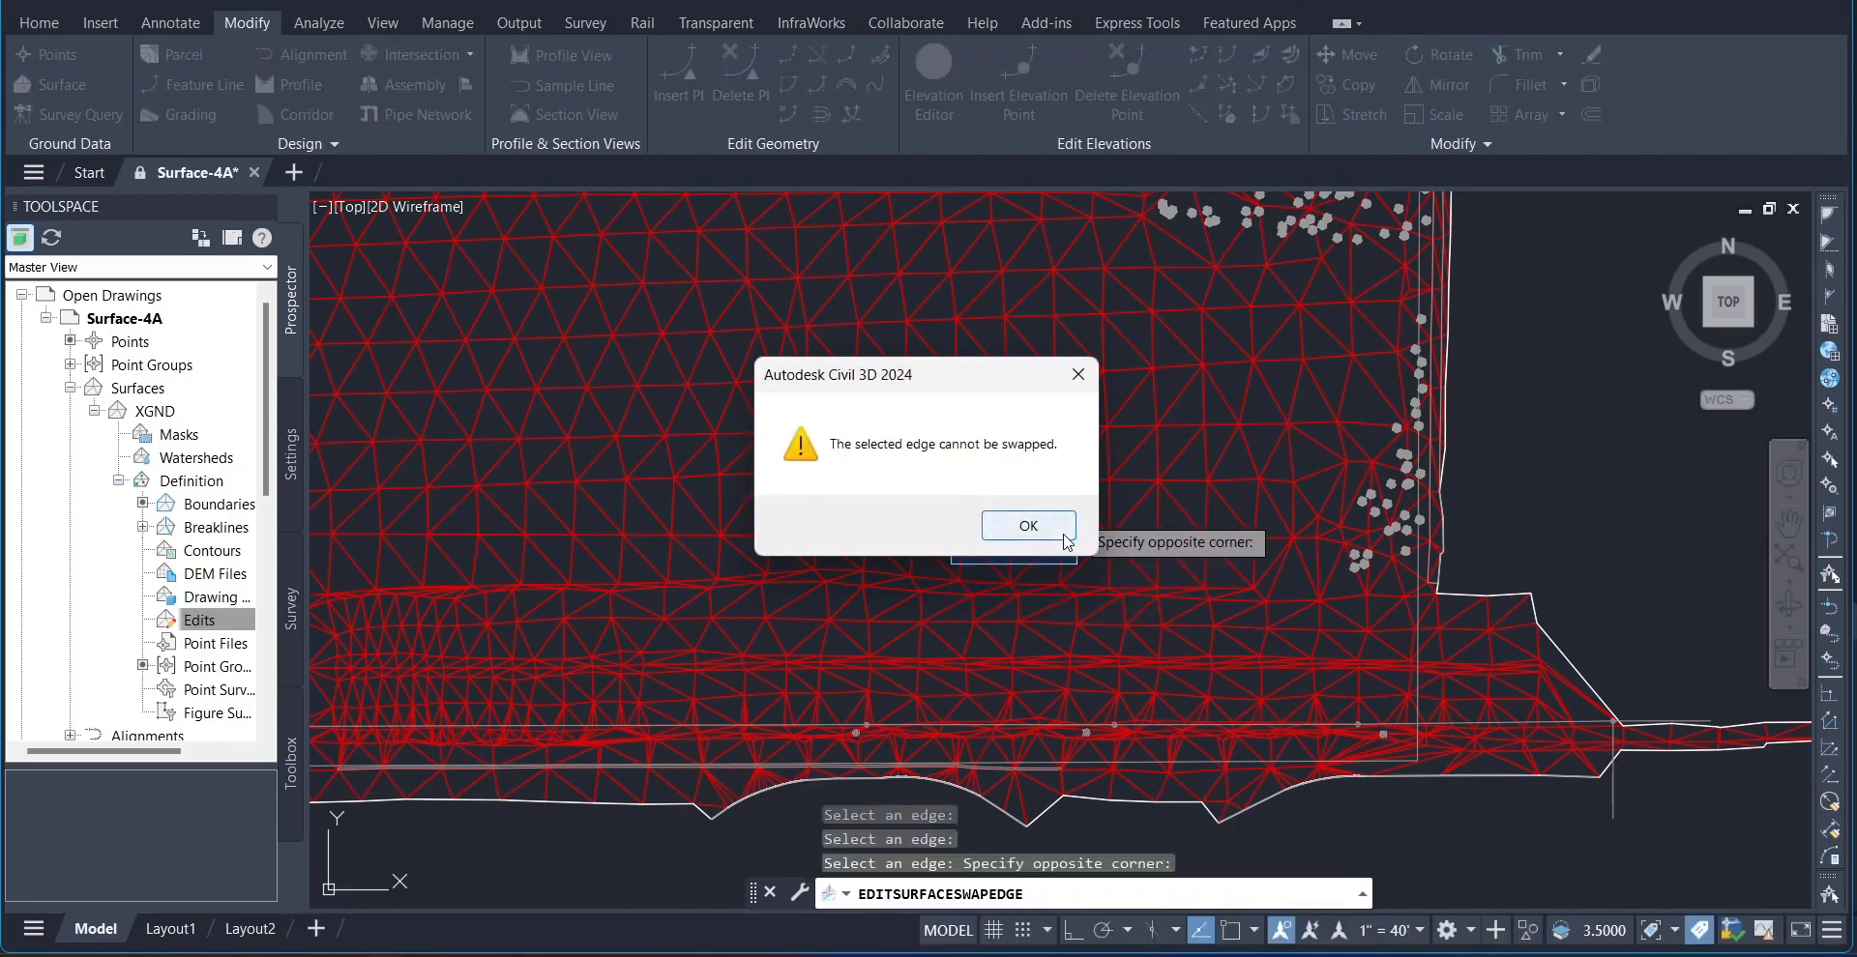
pyautogui.click(1065, 537)
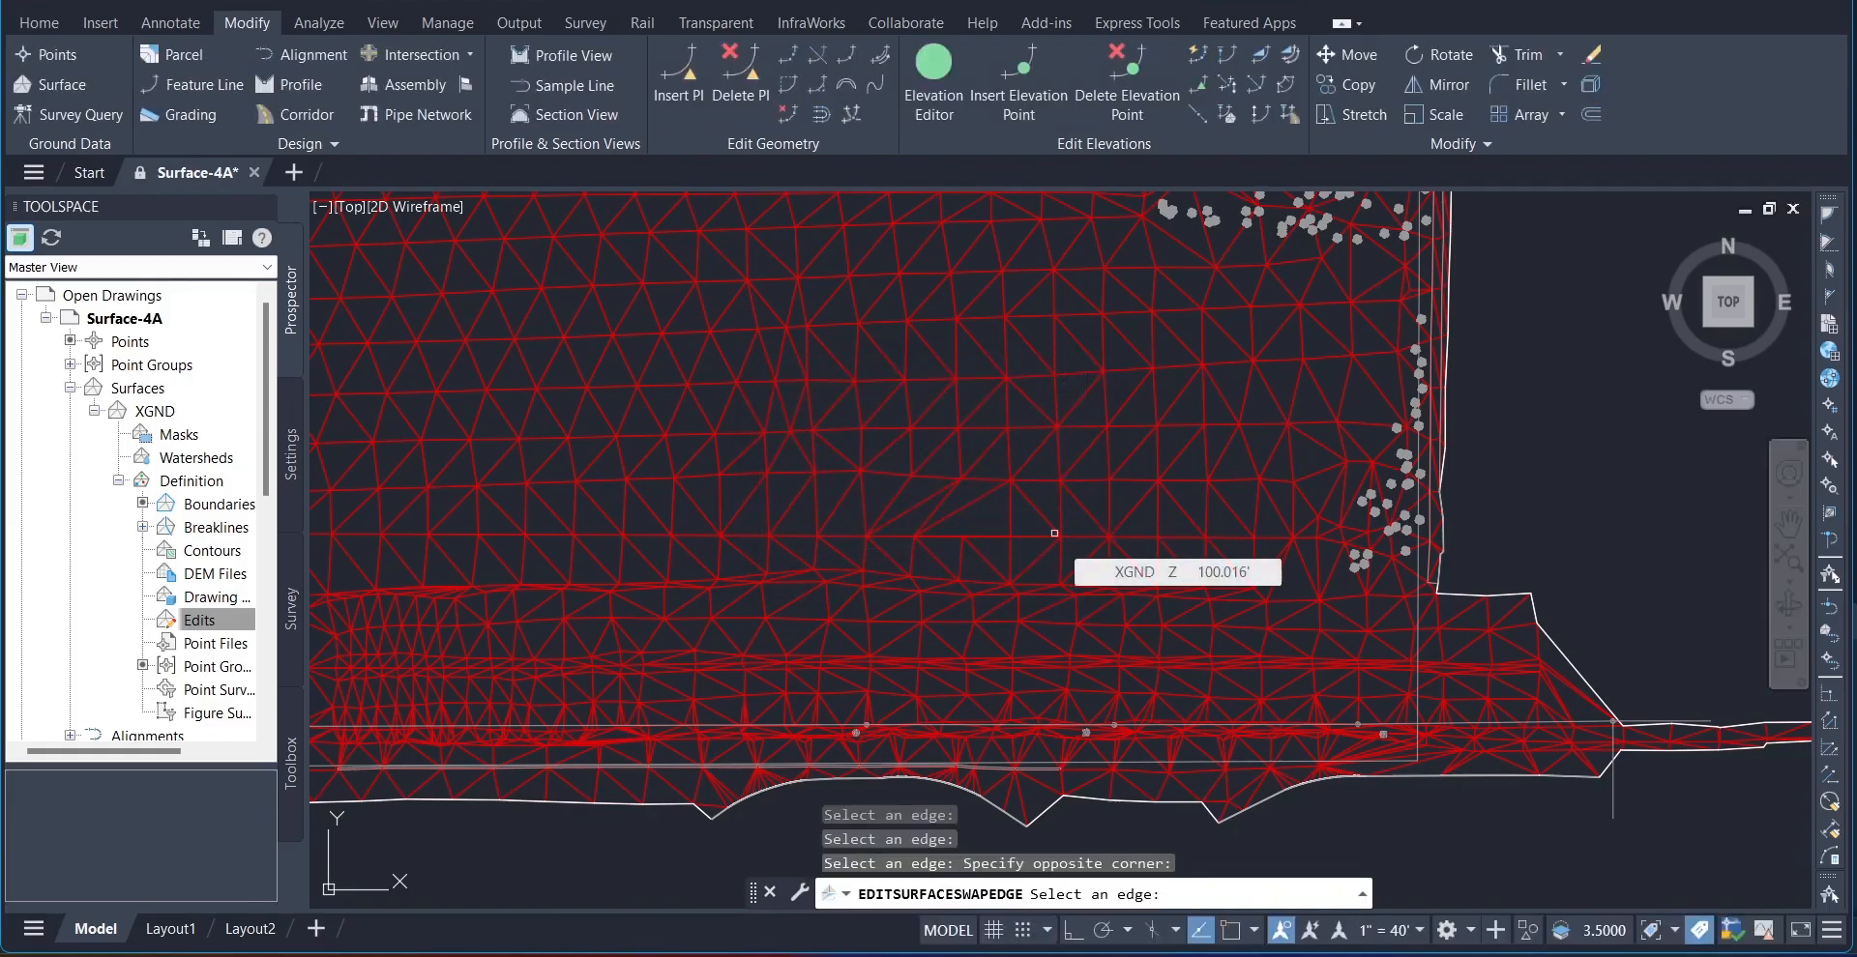
# Step: Swap three more triangle edges just west of the scattered points near the surface's east boundary, and end the command
pyautogui.click(1181, 453)
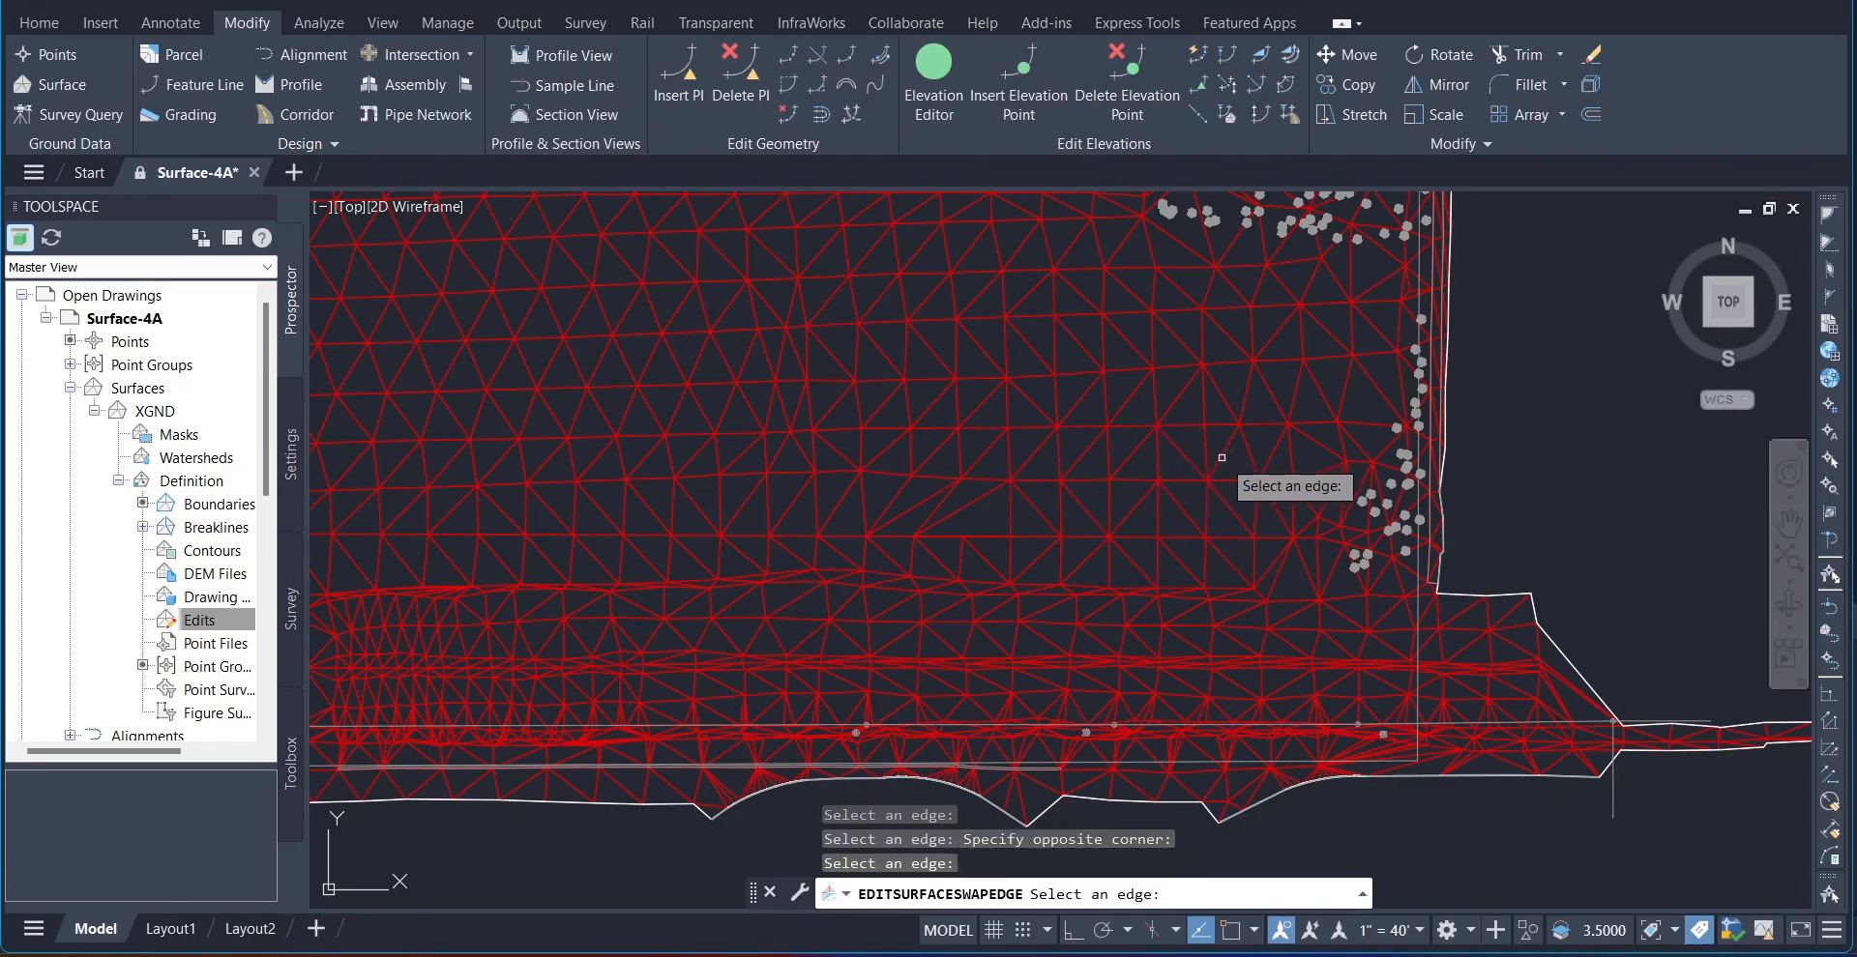
pyautogui.click(1217, 452)
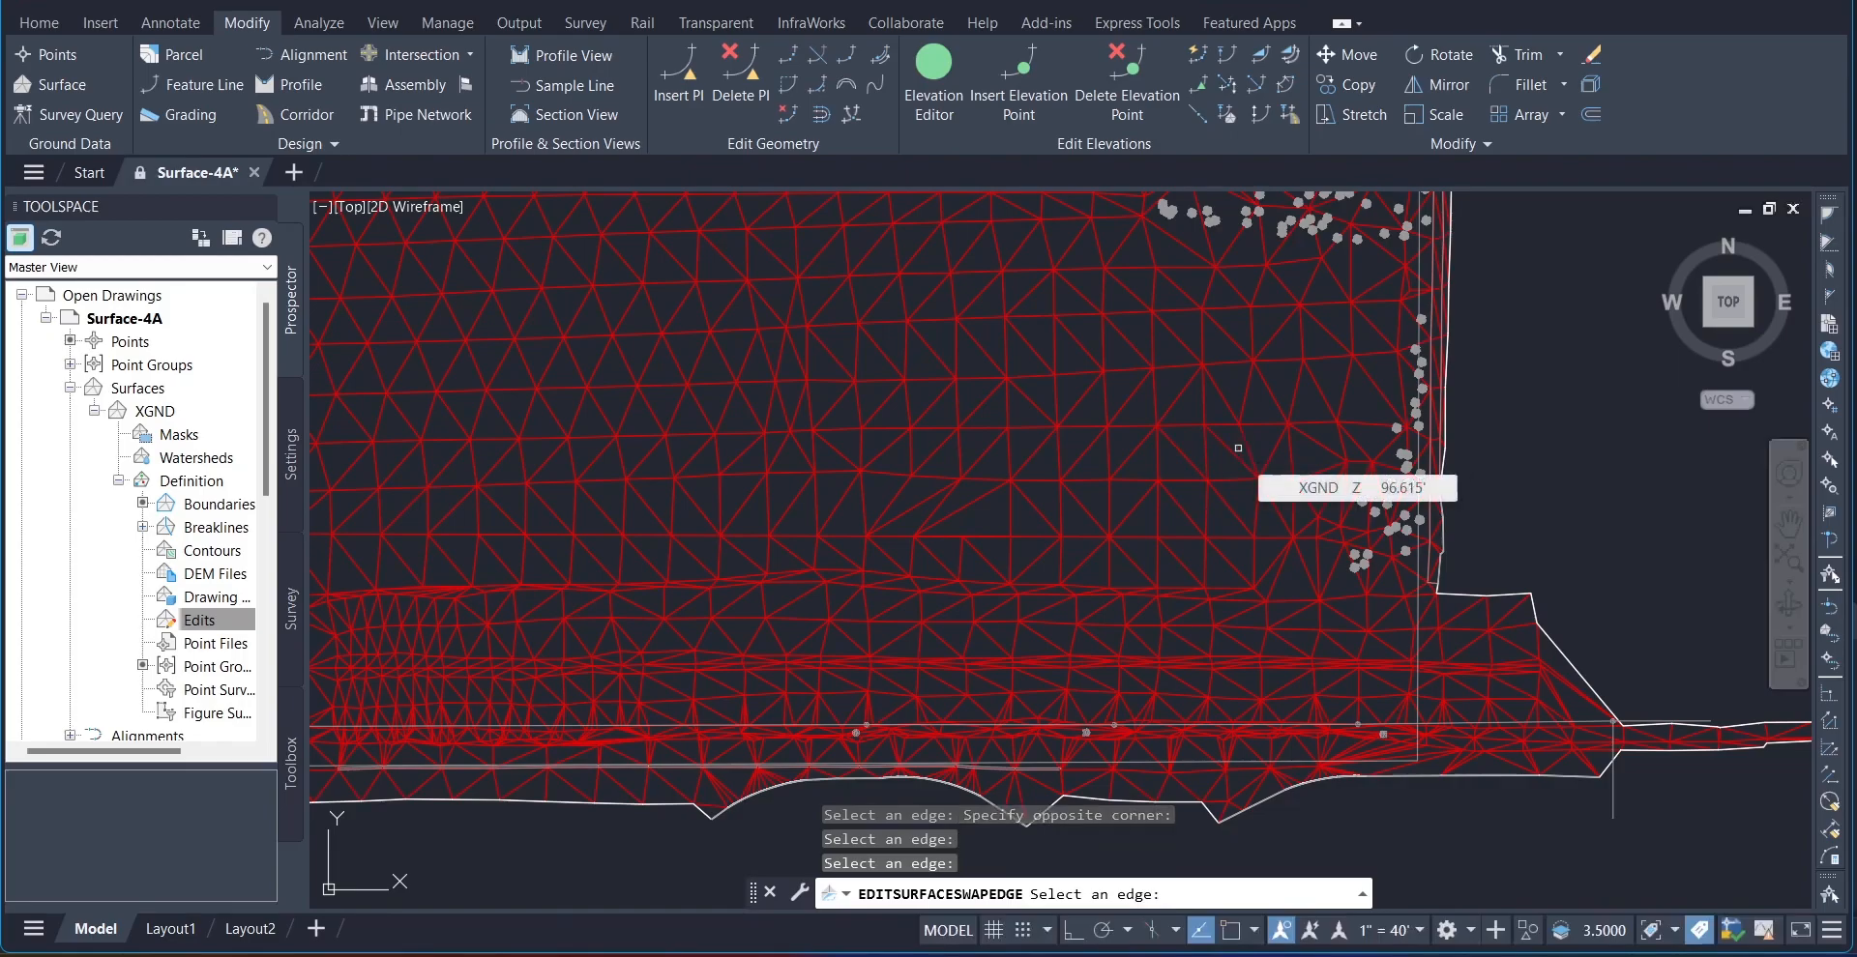
pyautogui.click(1276, 447)
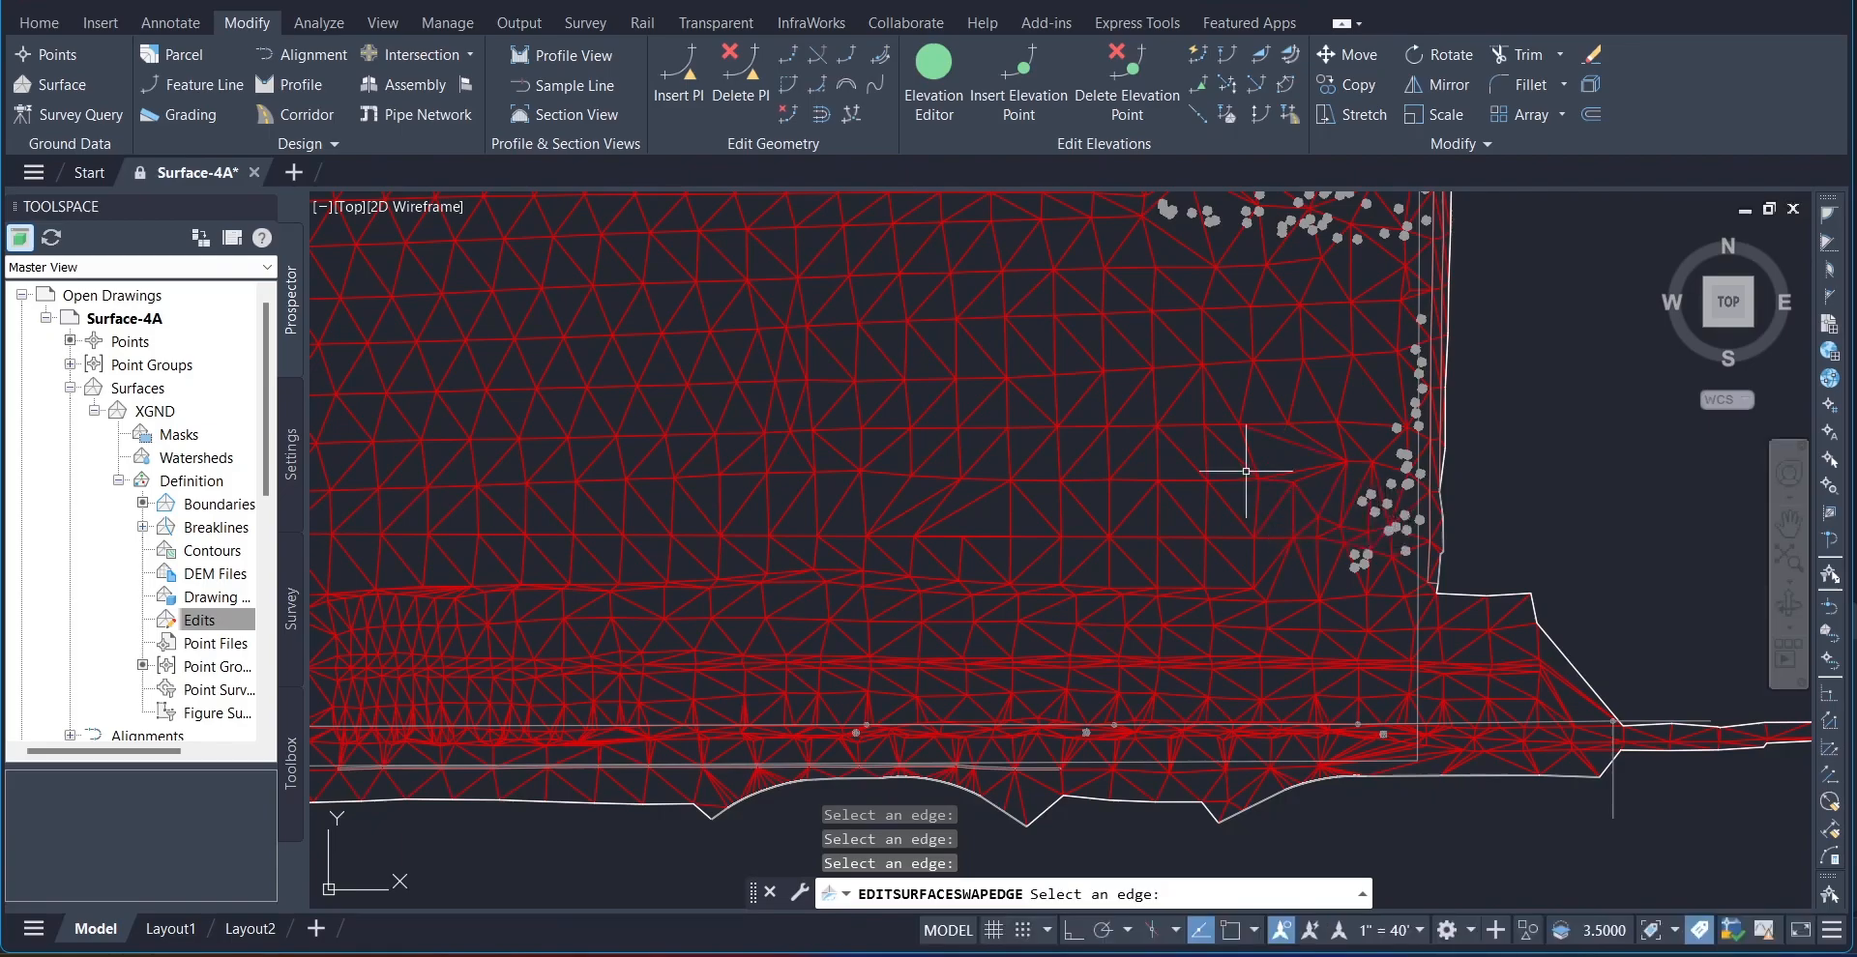
pyautogui.press('Return')
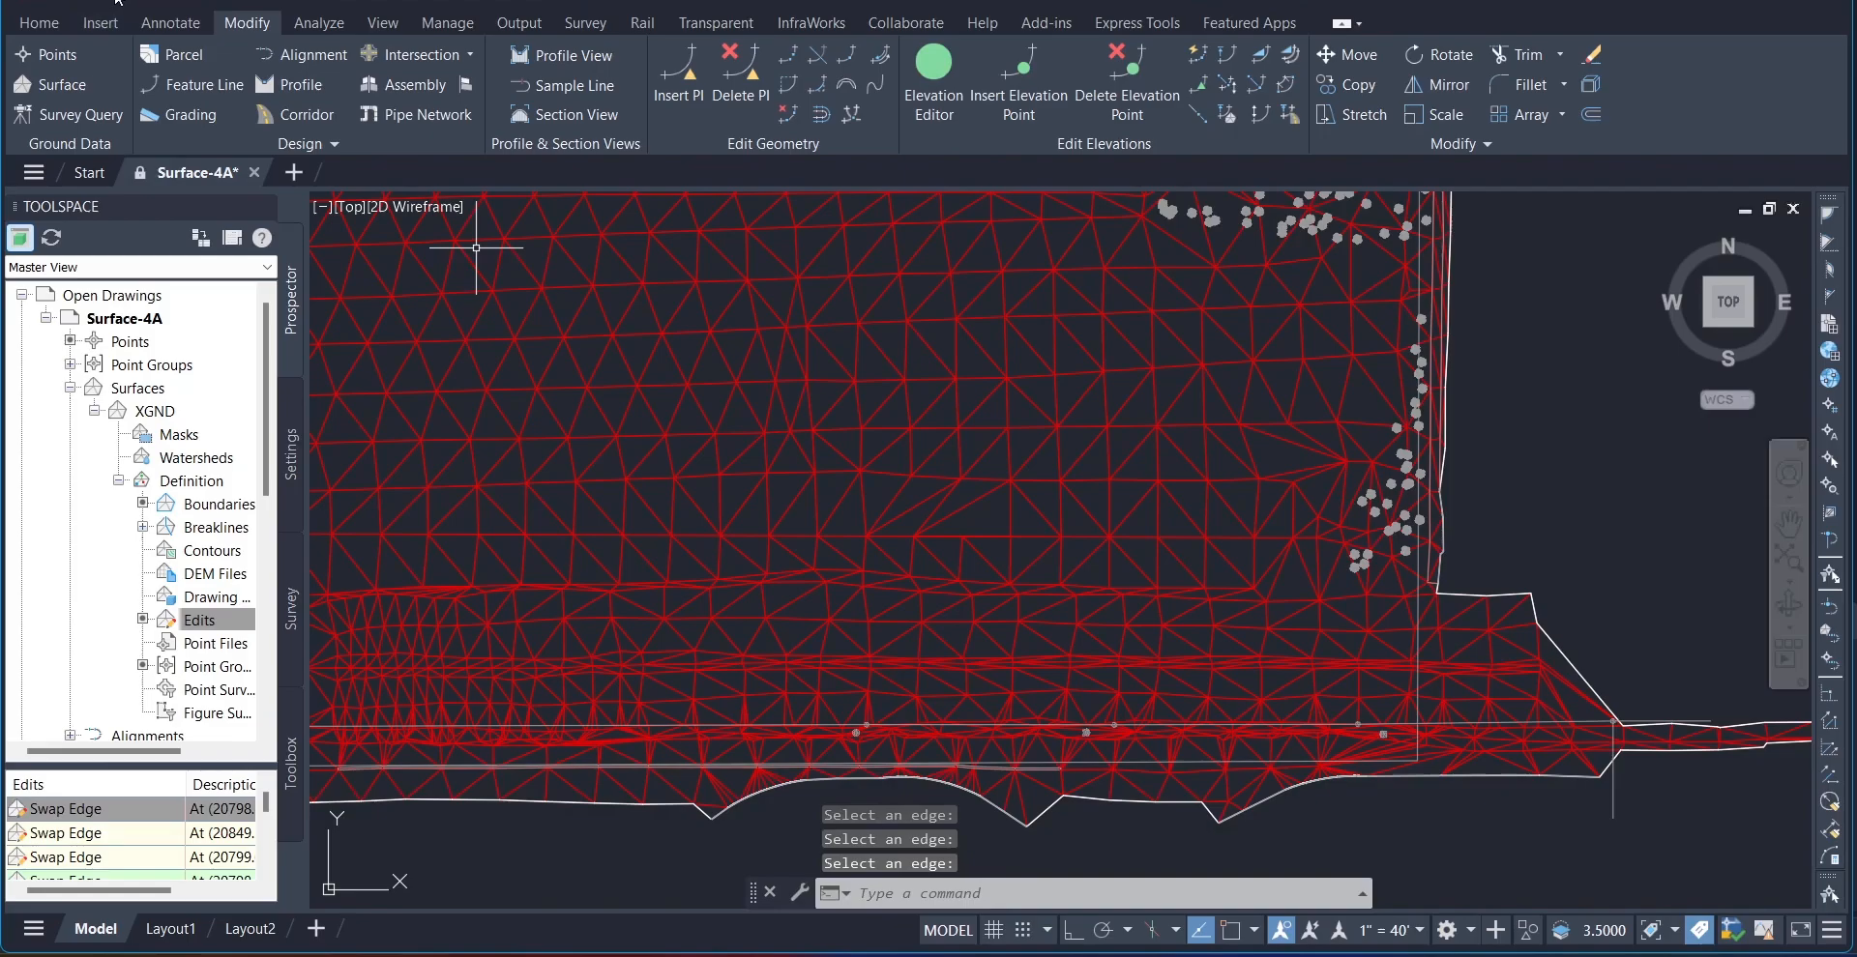
# Step: Open the Surface-4B drawing from the Drawings folder
pyautogui.click(117, 2)
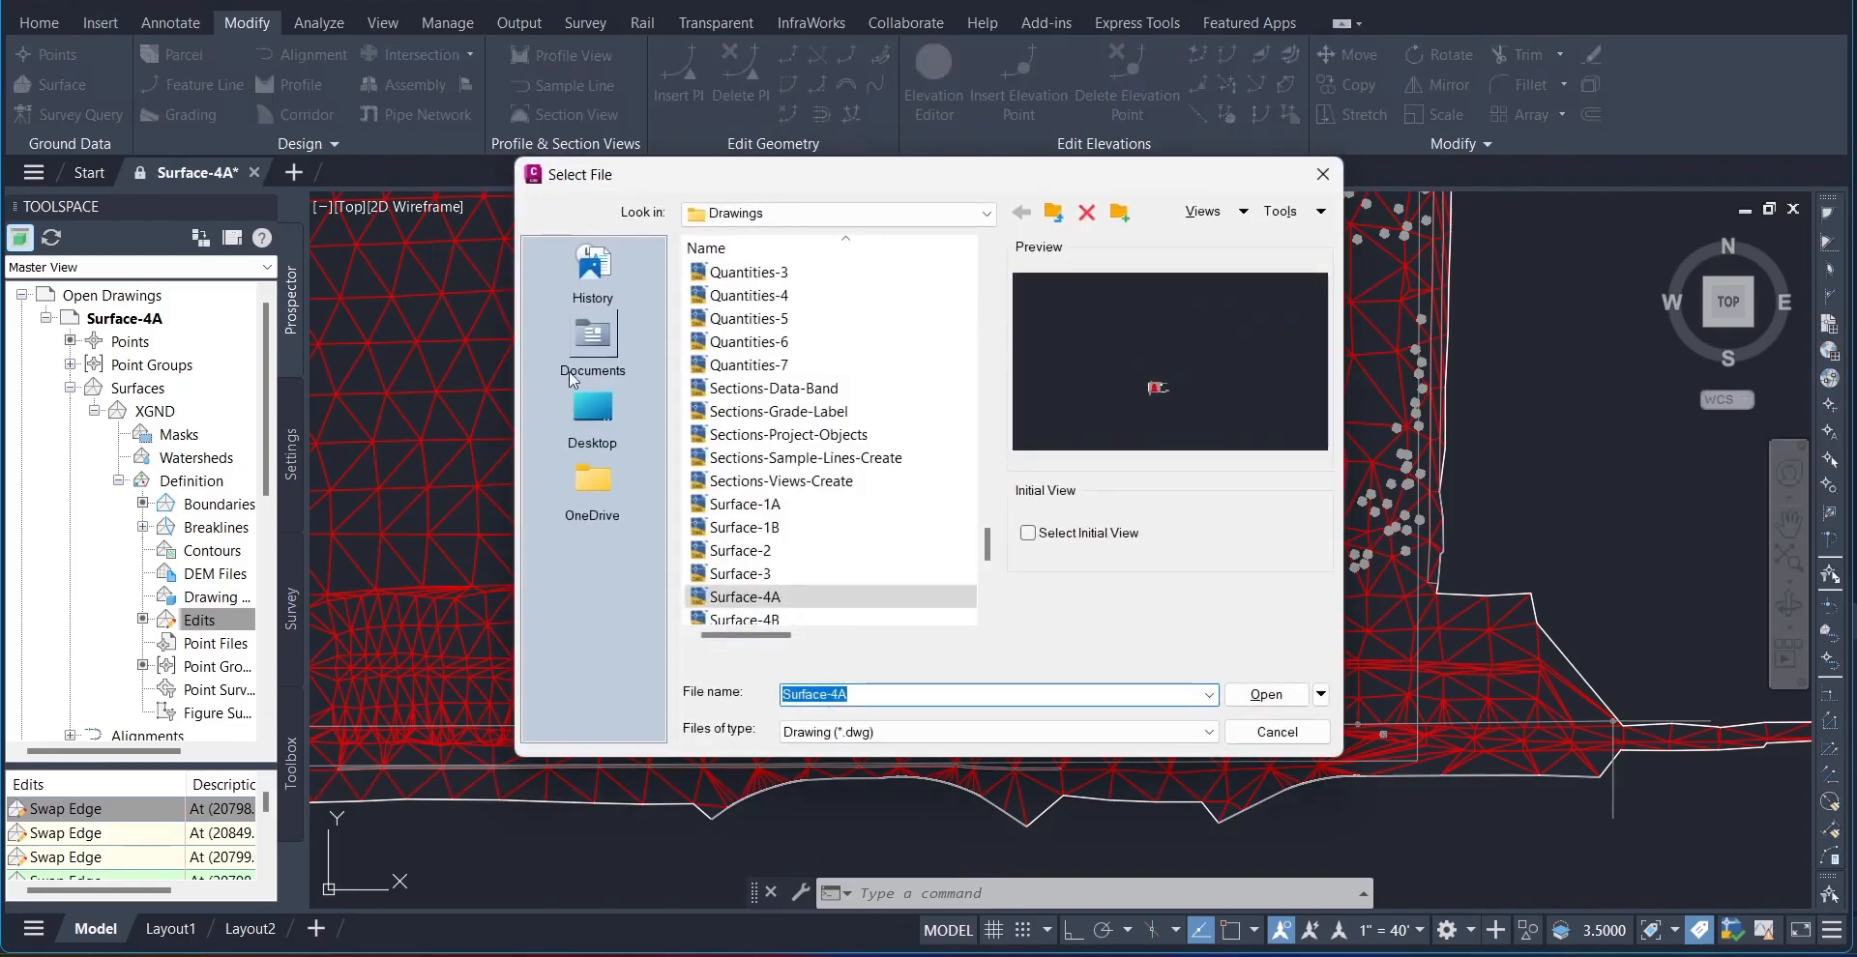
pyautogui.click(749, 619)
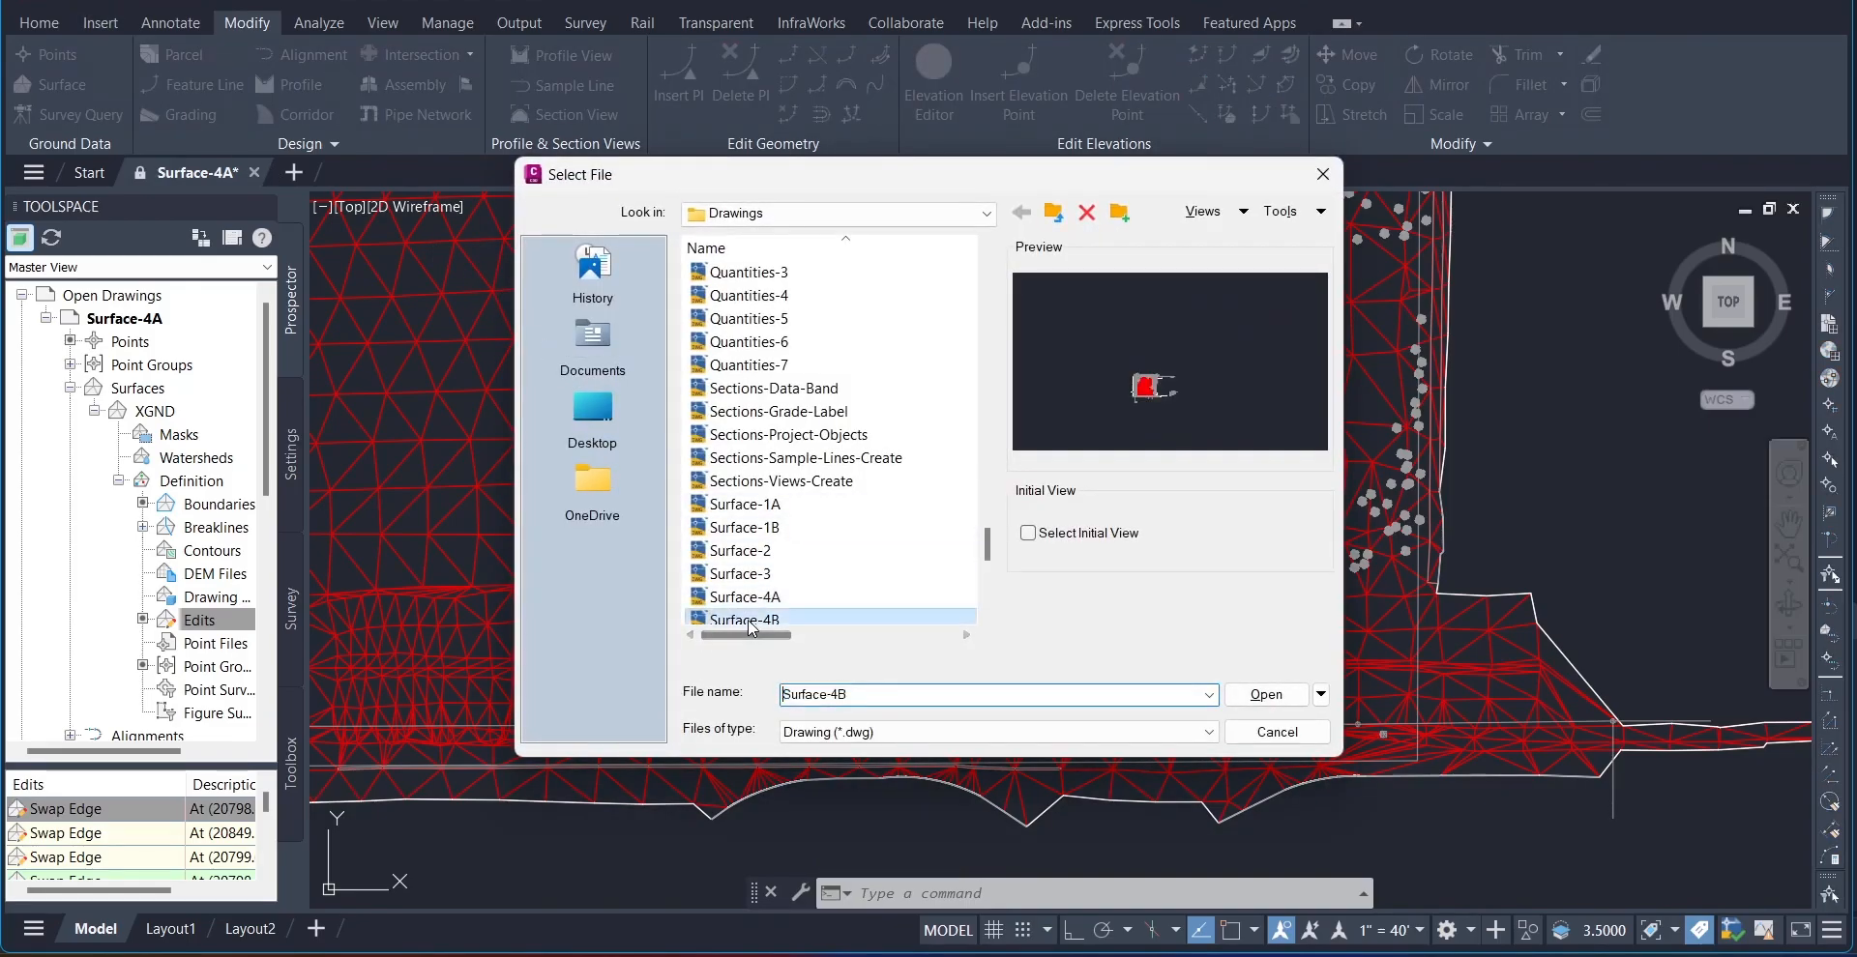
pyautogui.click(1266, 694)
pyautogui.click(1004, 521)
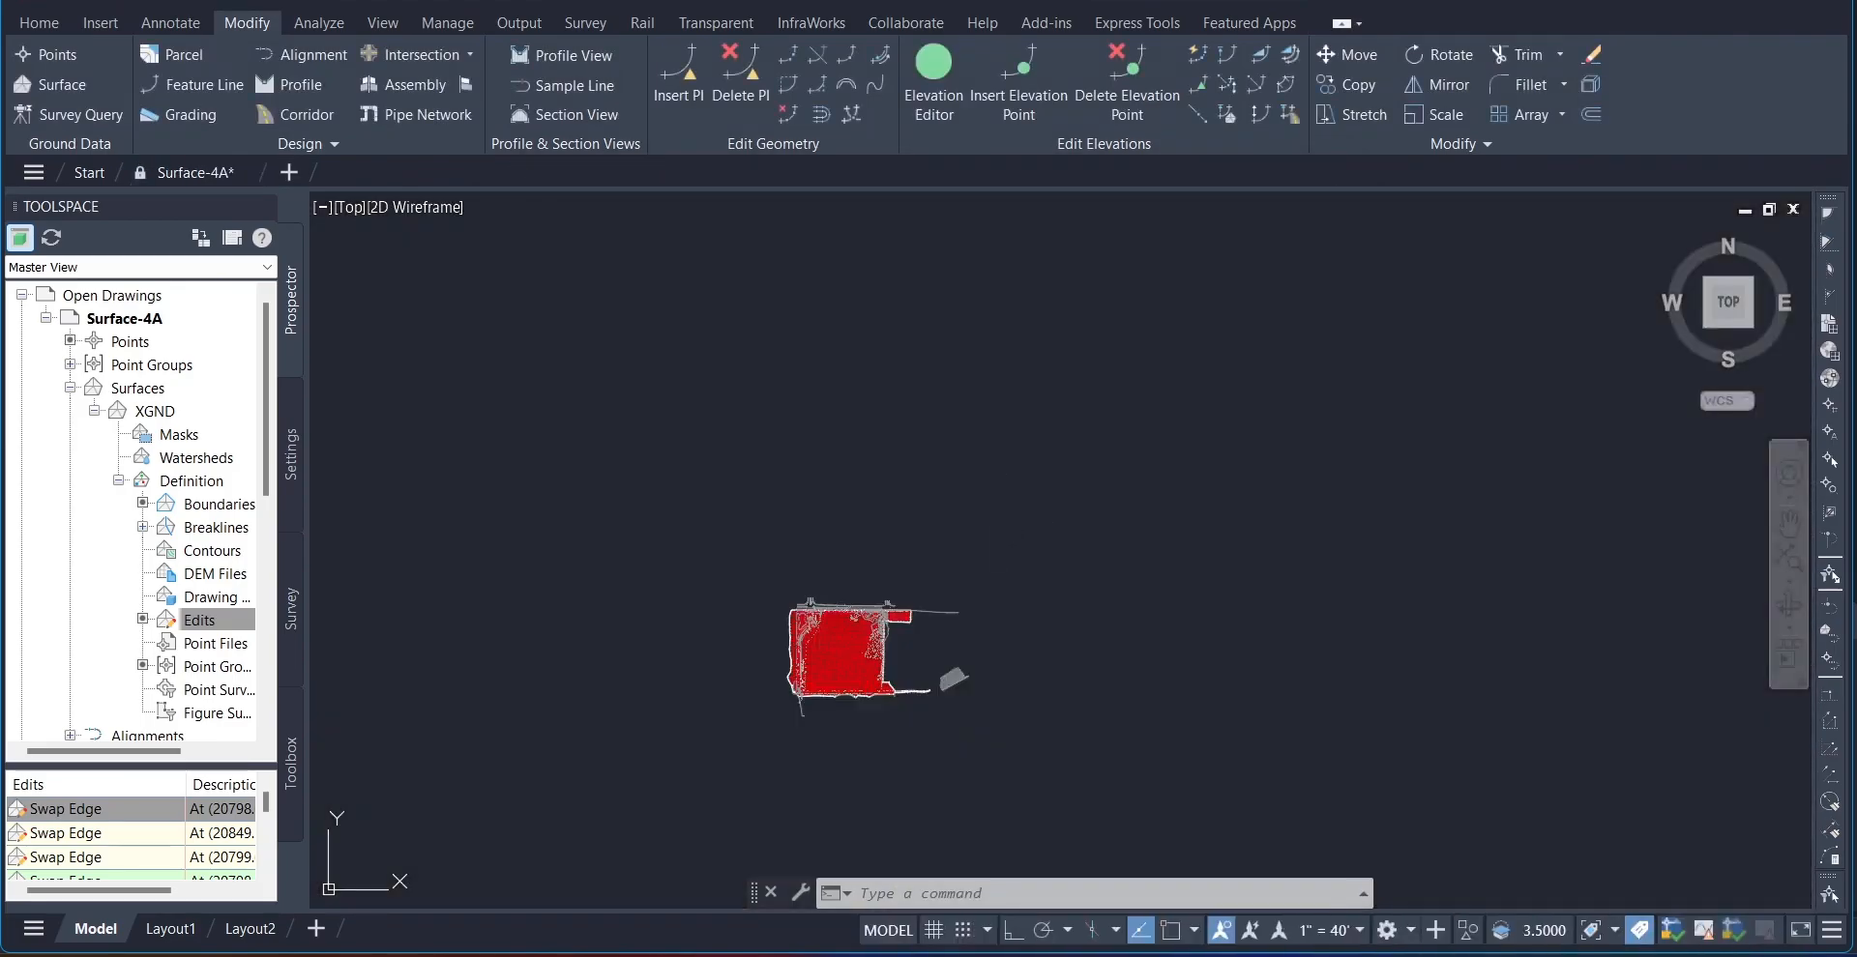
# Step: Zoom to the drawing extents and examine the triangle edges crossing the closed, curved outline in the XGND surface's northwest corner
pyautogui.moveTo(878, 658); pyautogui.dragTo(985, 596, button='middle')
pyautogui.scroll(1, 984, 596)
pyautogui.write('e')
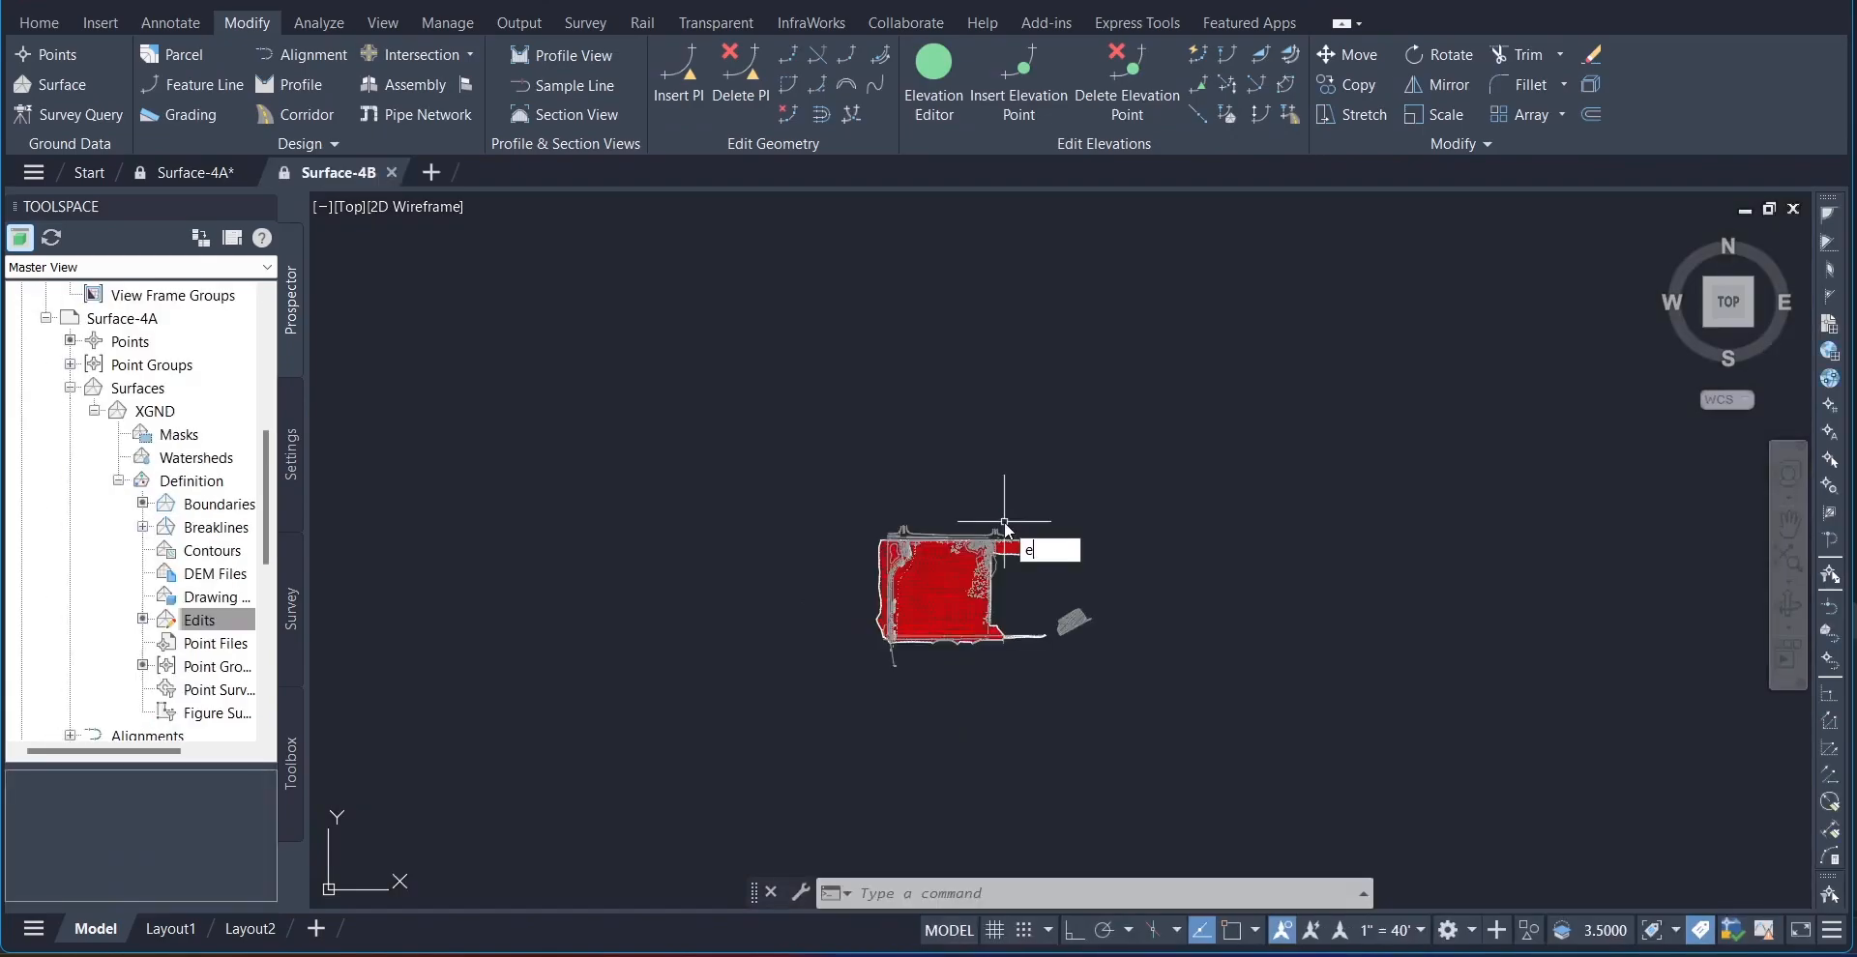
pyautogui.press('Return')
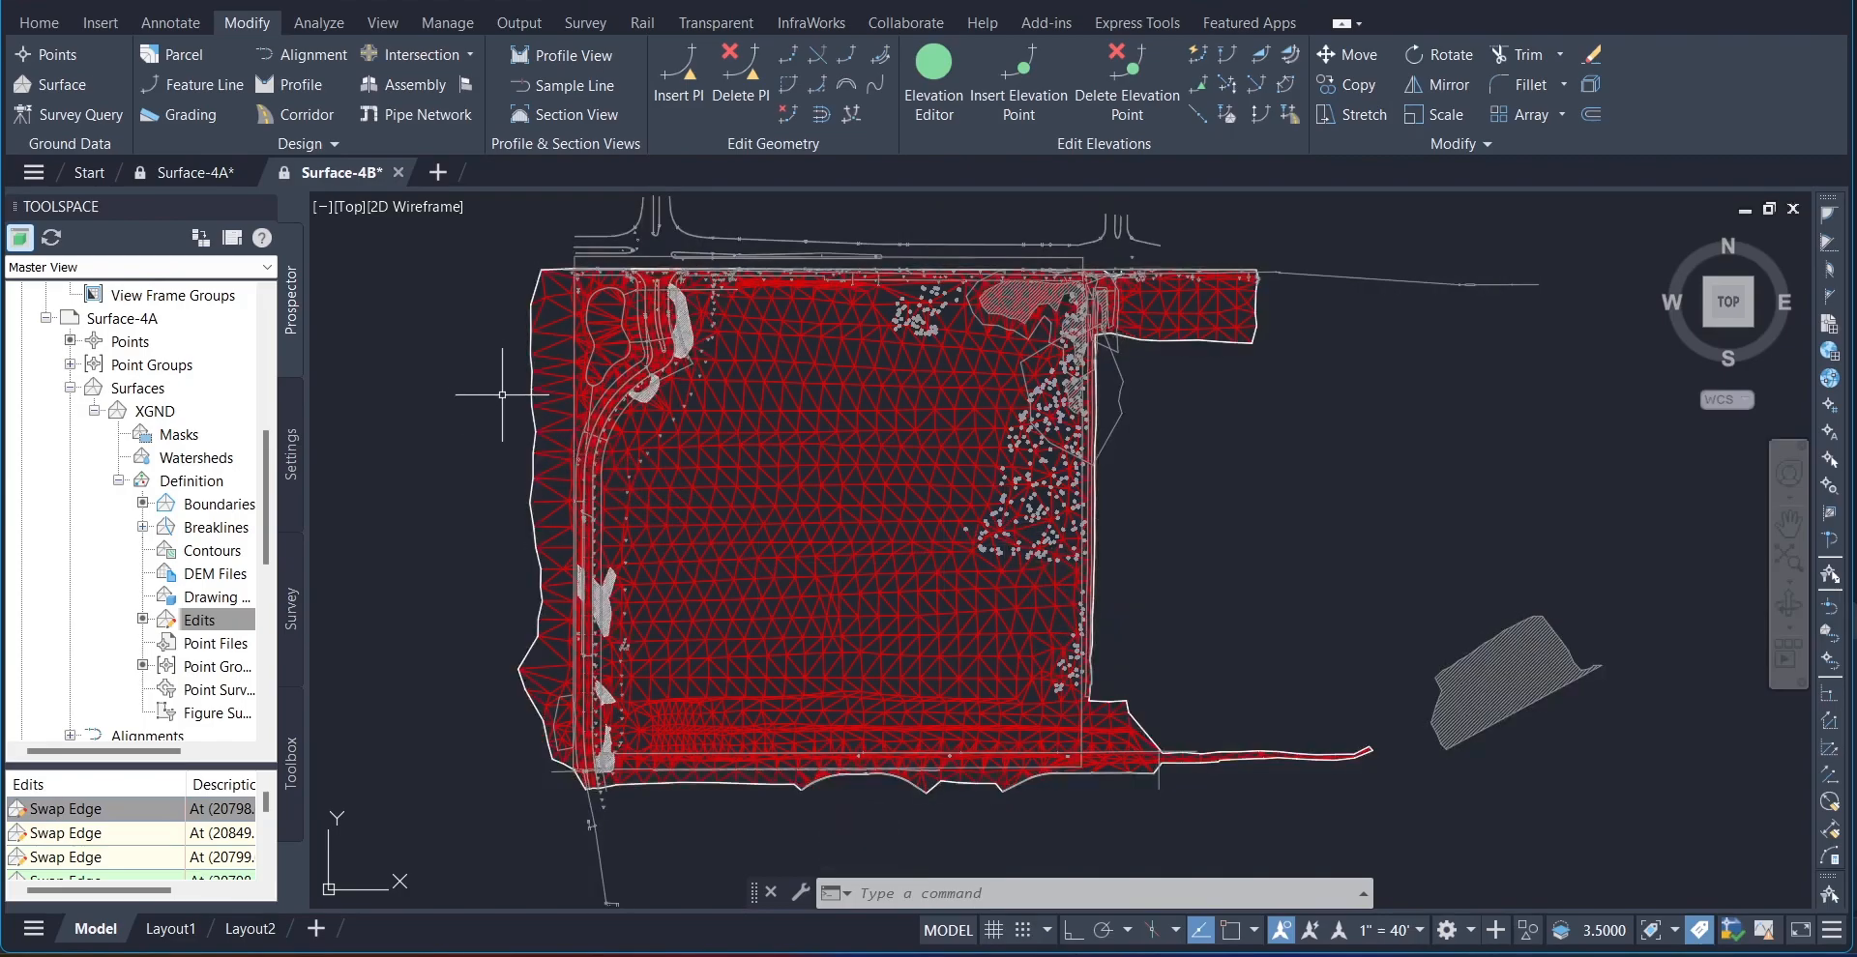
pyautogui.moveTo(502, 395); pyautogui.dragTo(699, 652, button='middle')
pyautogui.scroll(2, 700, 640)
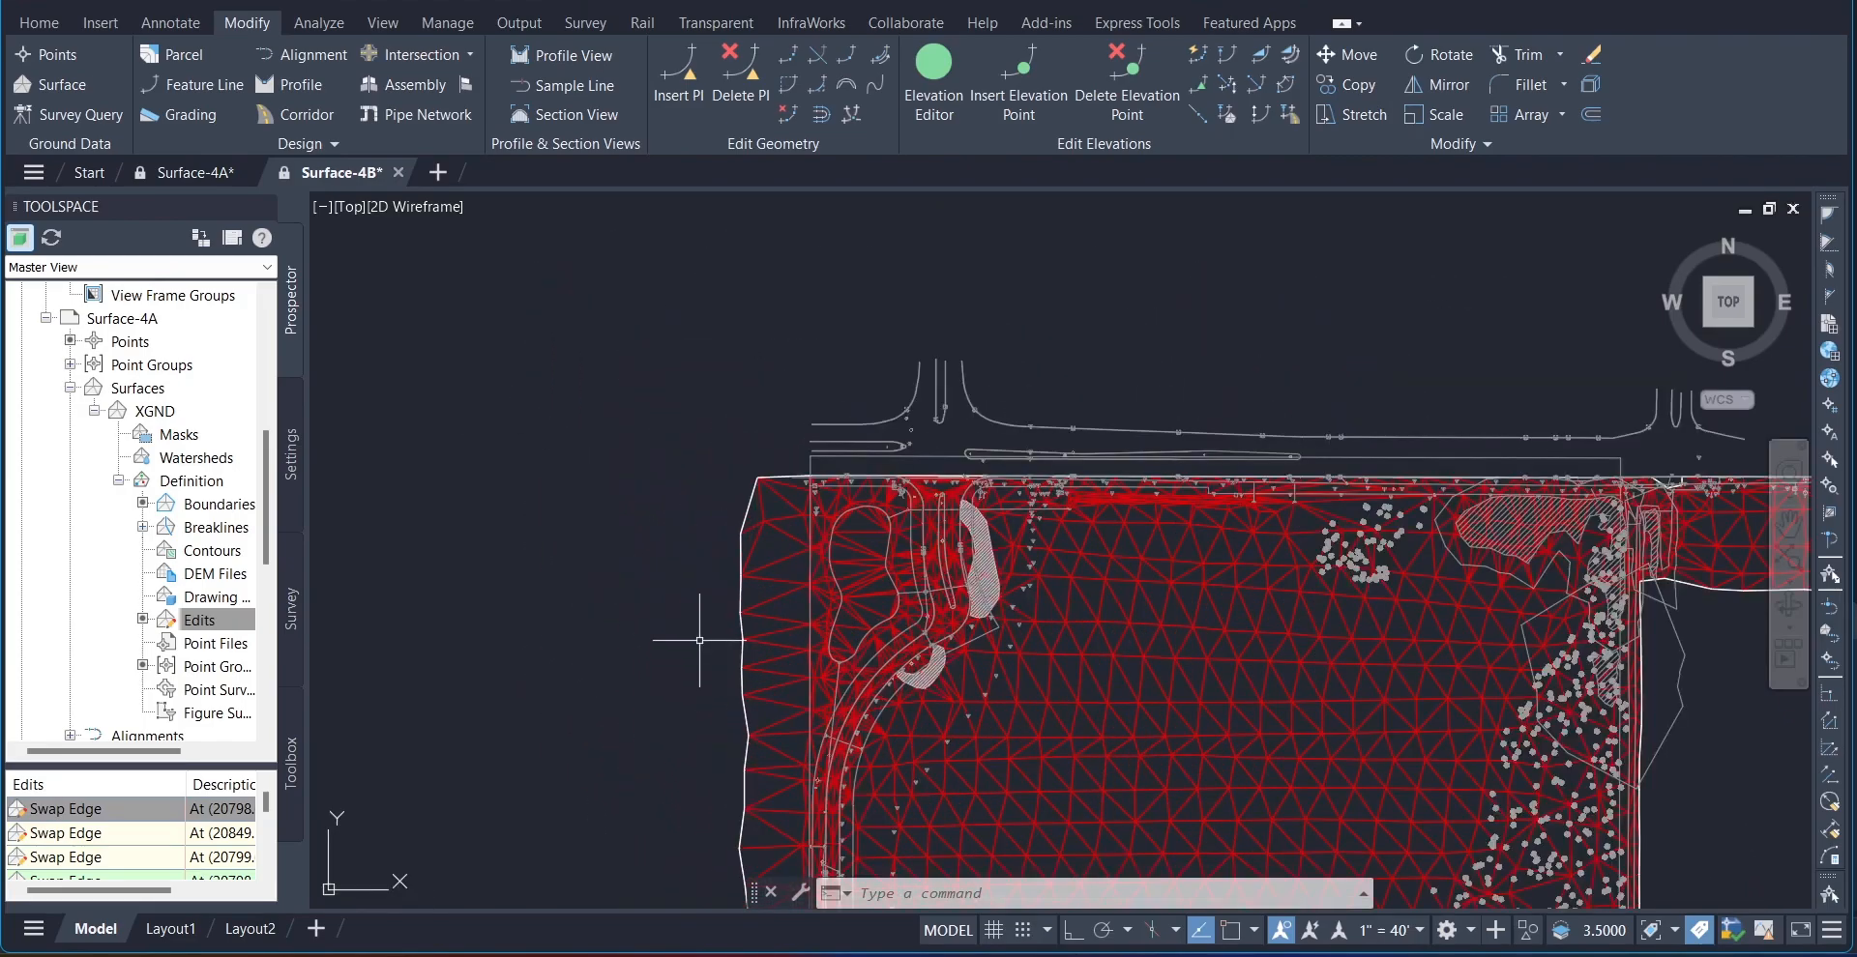
pyautogui.scroll(2, 699, 641)
pyautogui.scroll(2, 647, 551)
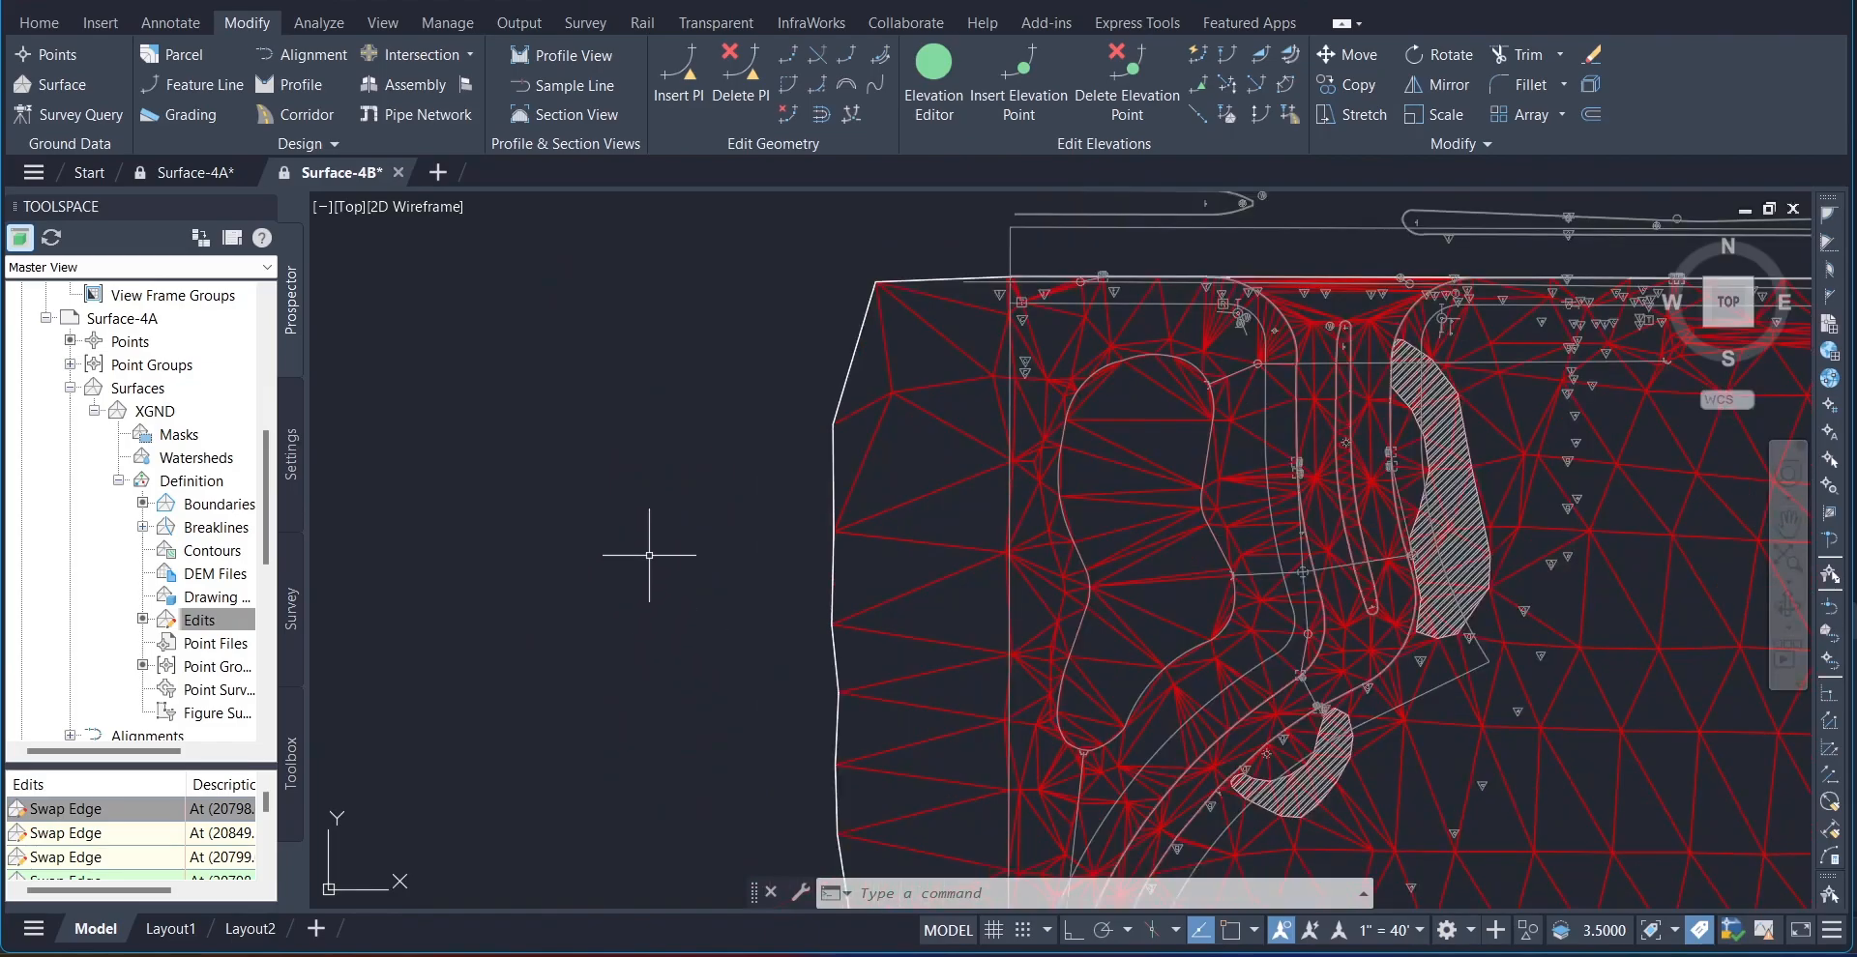
pyautogui.moveTo(782, 556); pyautogui.dragTo(571, 555, button='middle')
pyautogui.scroll(1, 850, 622)
pyautogui.scroll(1, 860, 621)
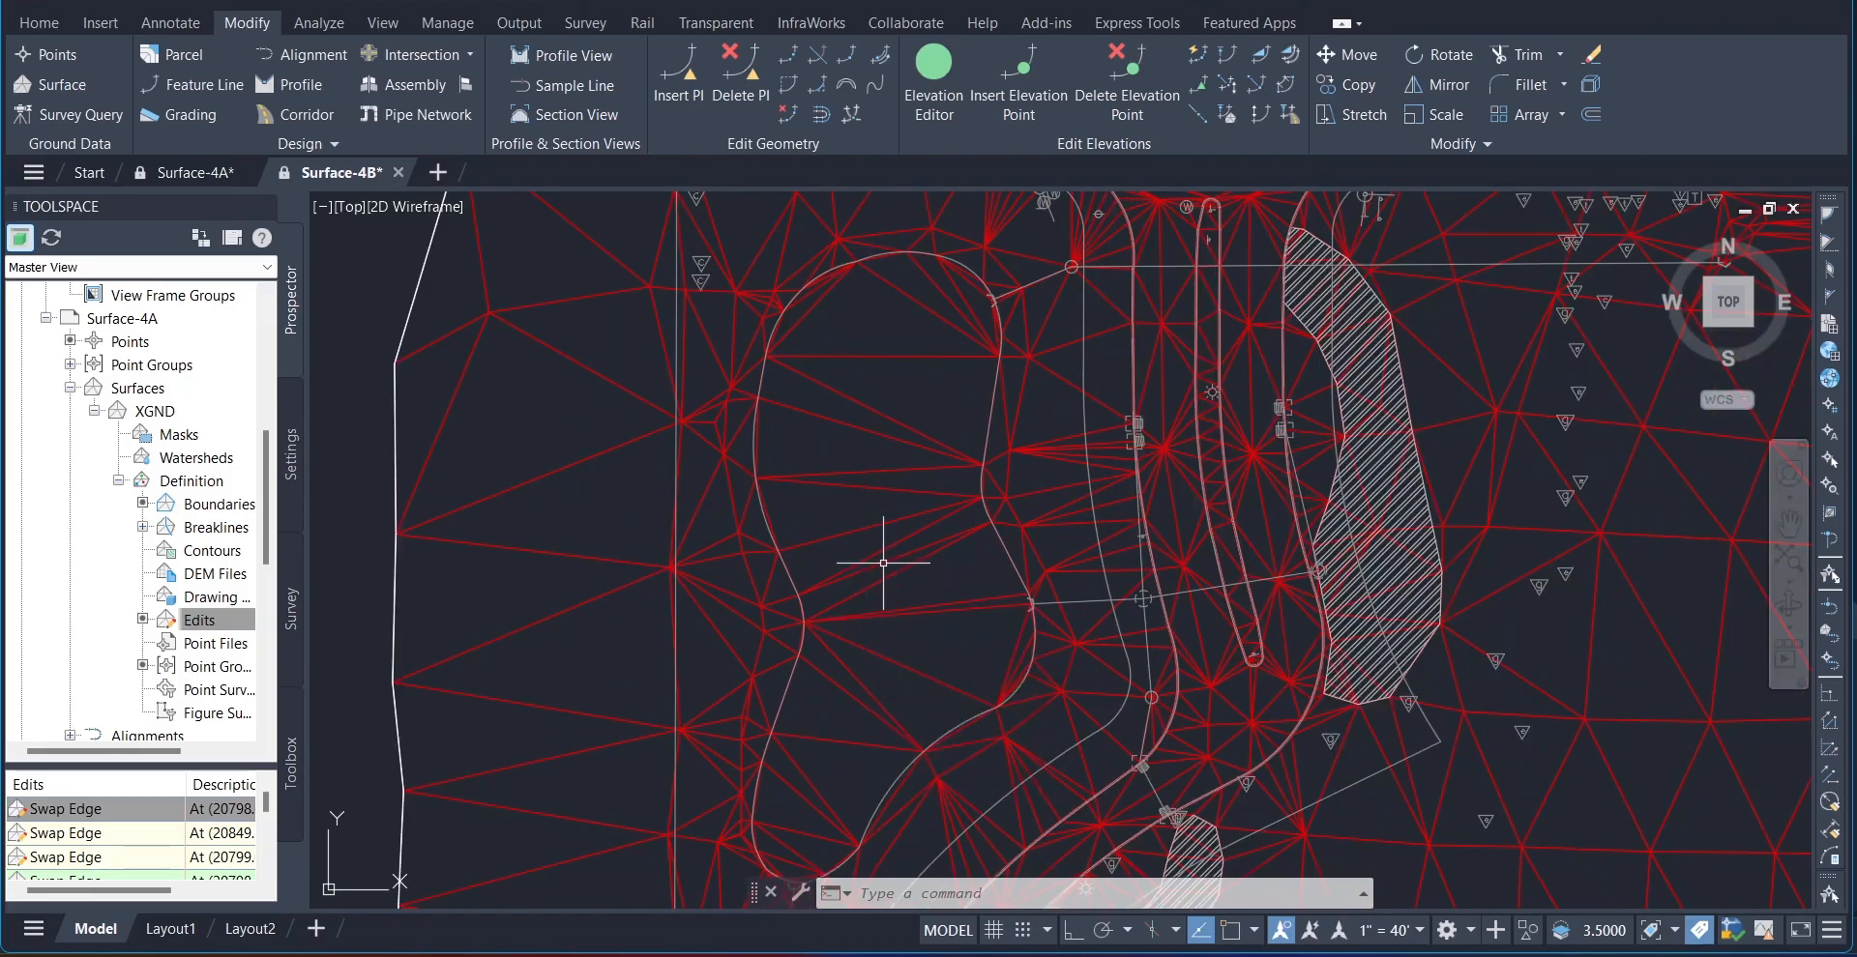
pyautogui.scroll(-2, 881, 561)
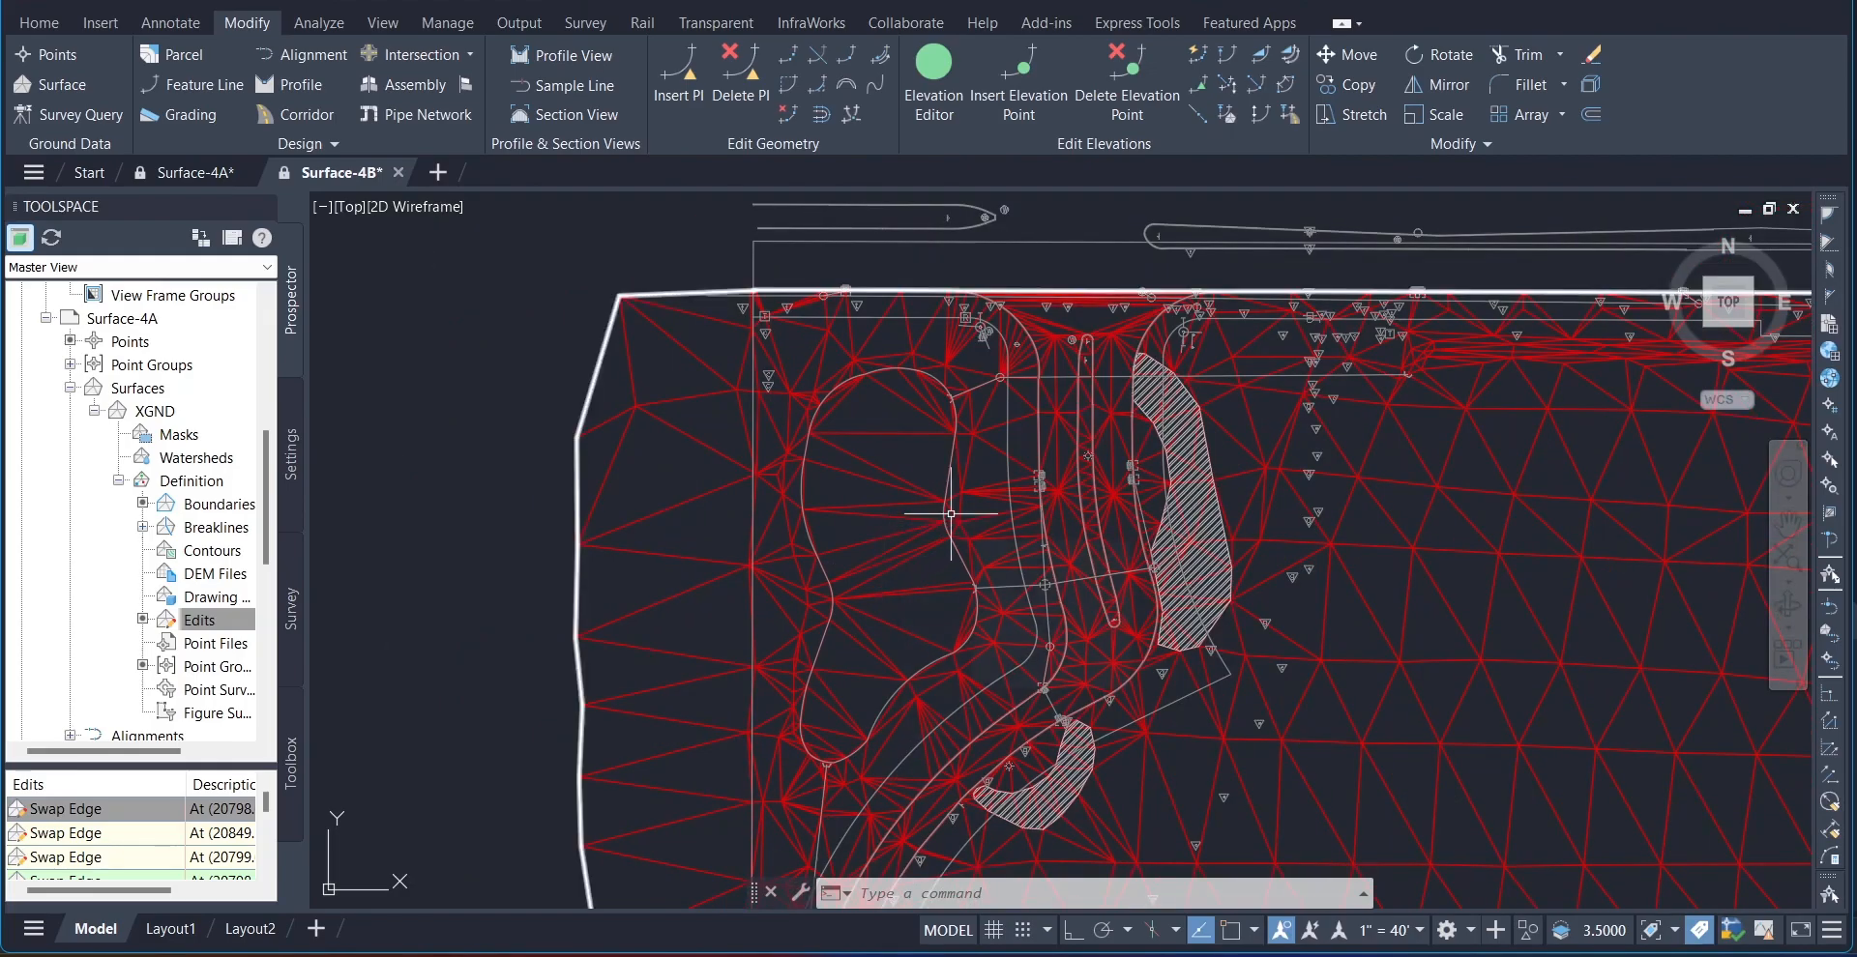
pyautogui.moveTo(950, 513)
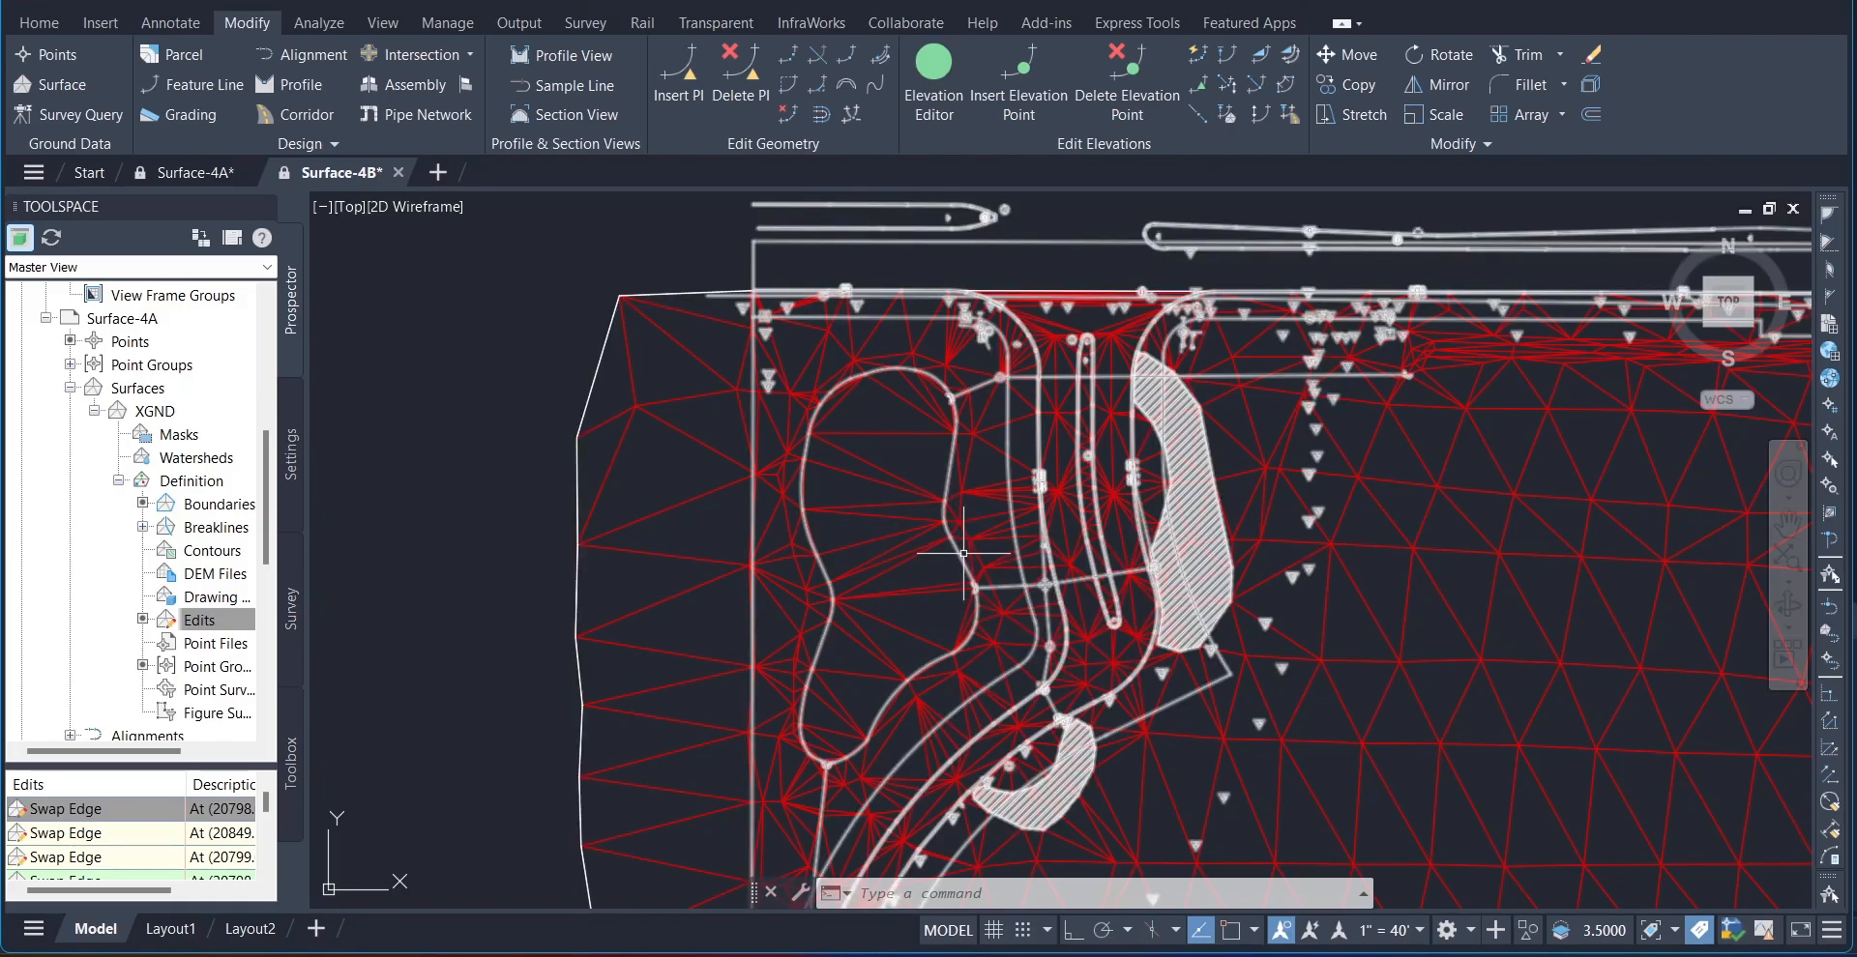
pyautogui.moveTo(963, 553)
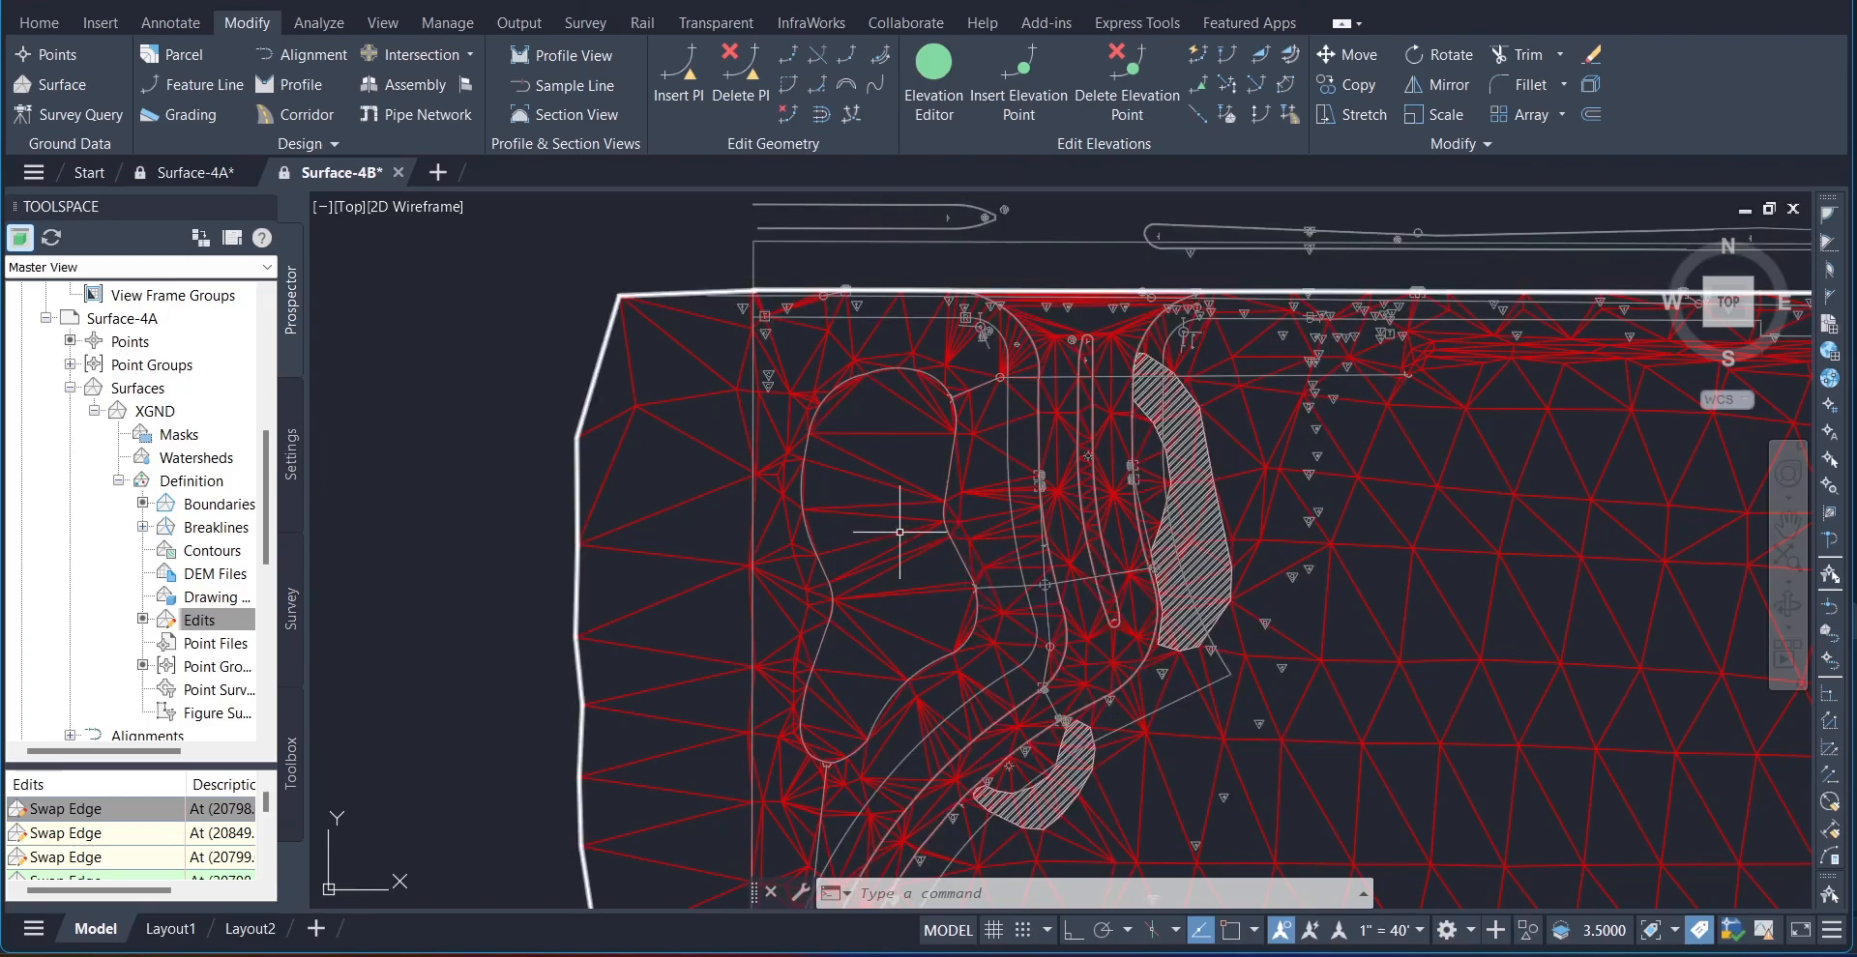
# Step: Collapse the Surface-4A branch and expand Surface-4B's surfaces down to the definition of XGND
pyautogui.click(45, 319)
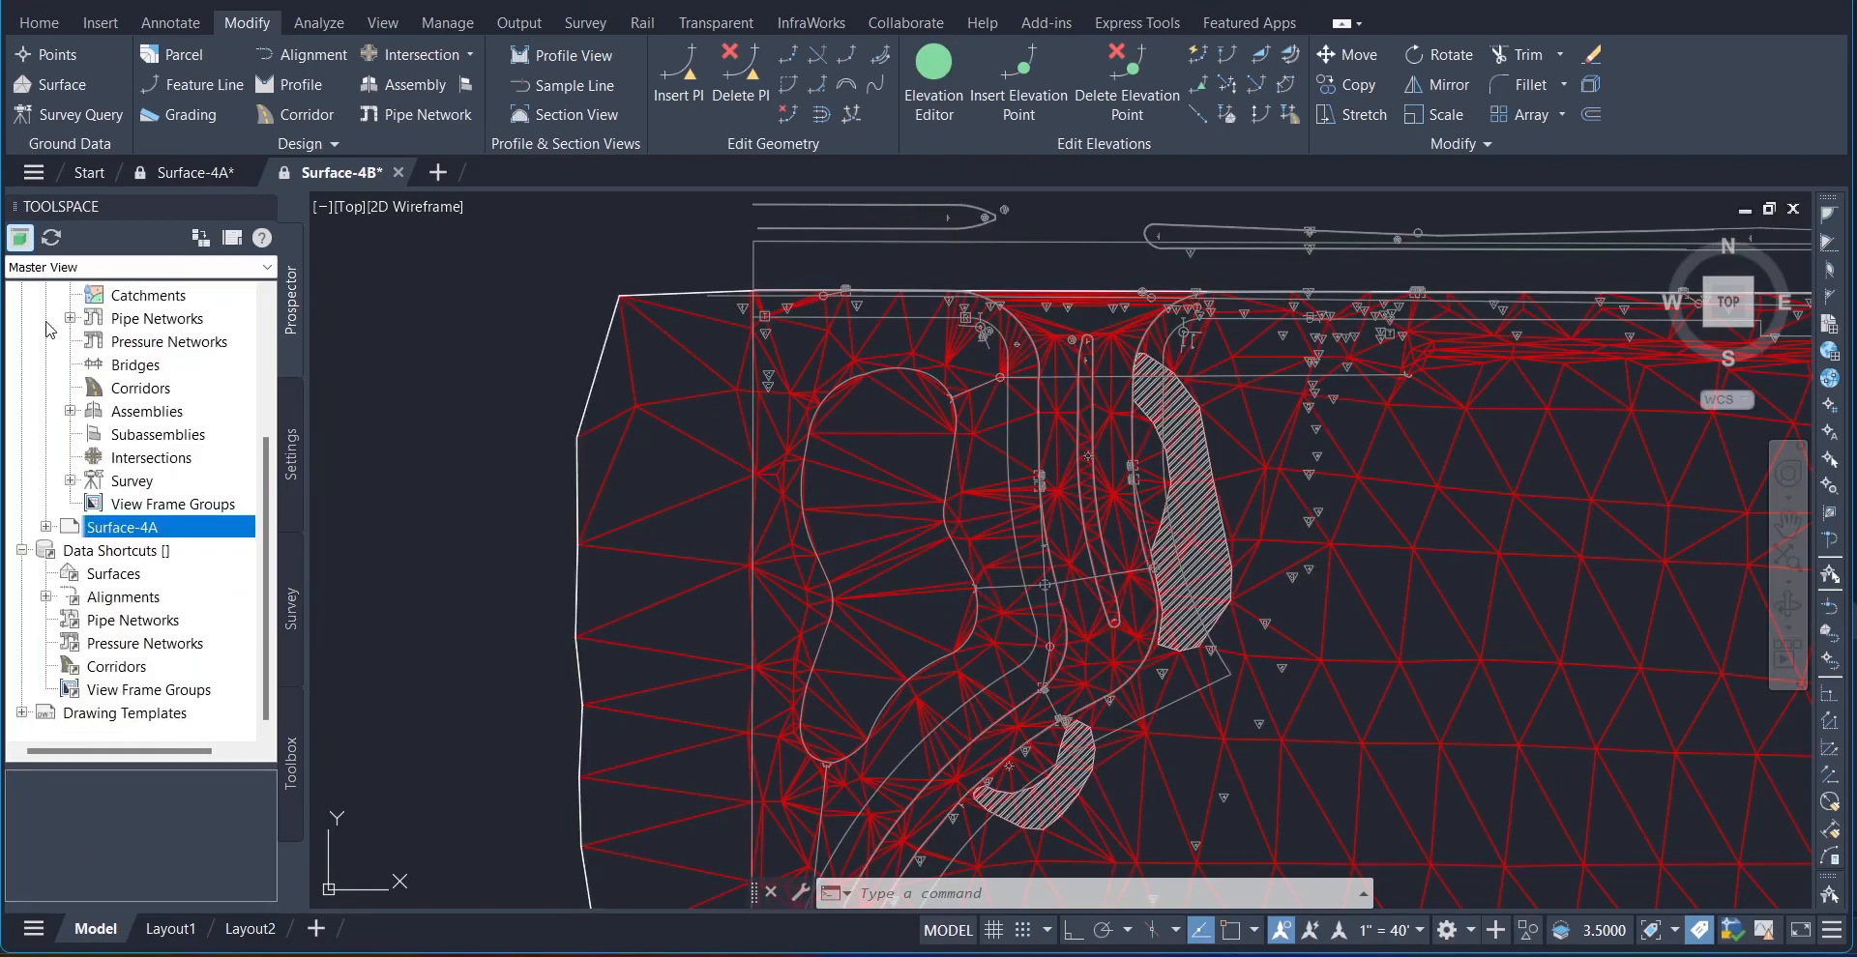
pyautogui.scroll(3, 46, 532)
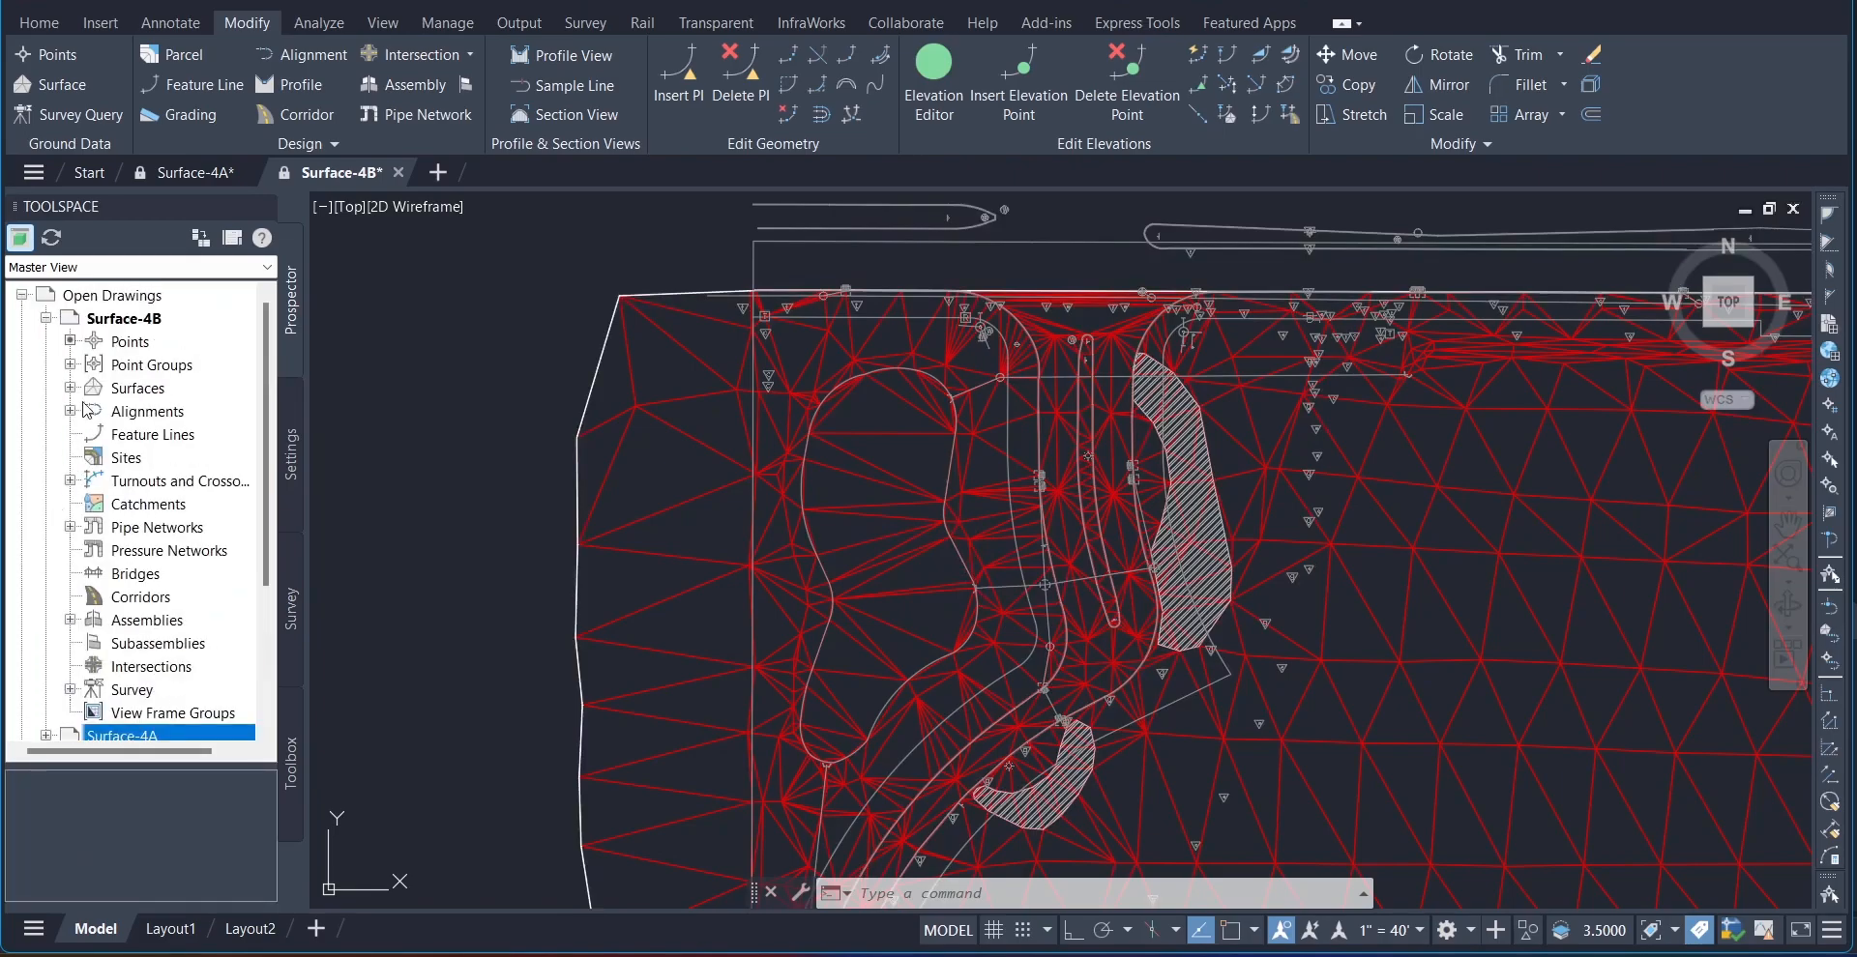
pyautogui.click(138, 388)
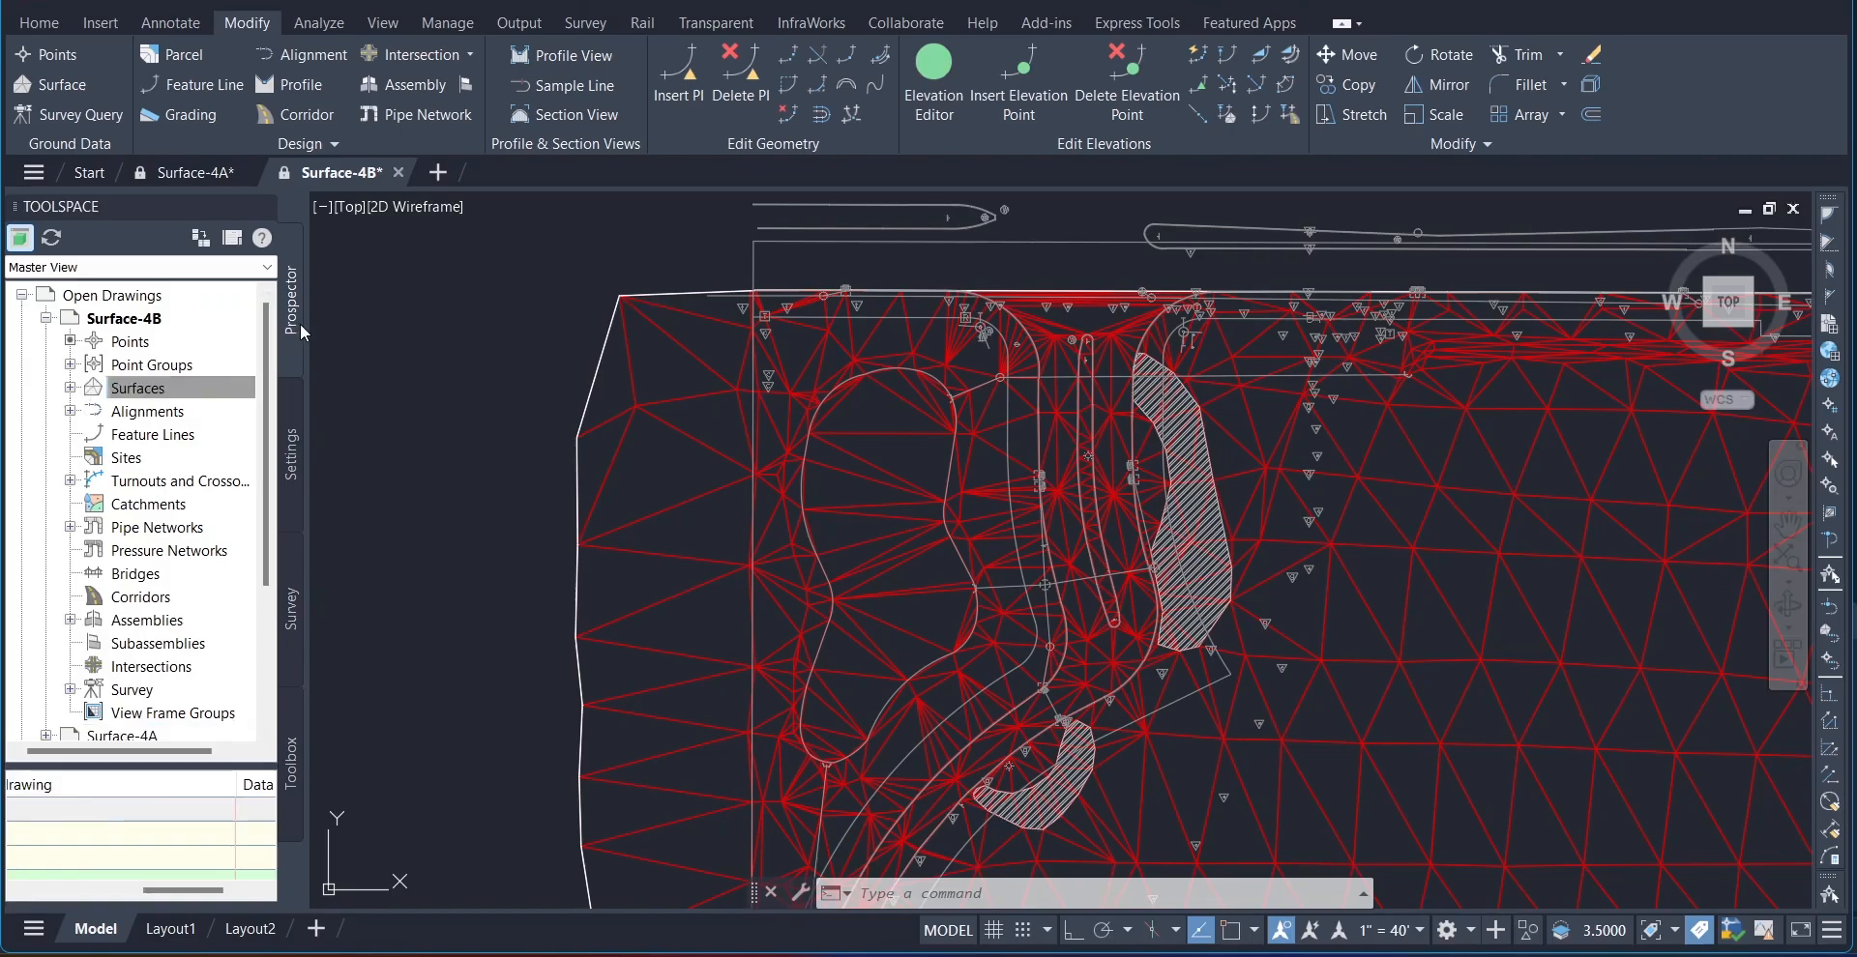
pyautogui.click(70, 388)
pyautogui.click(94, 411)
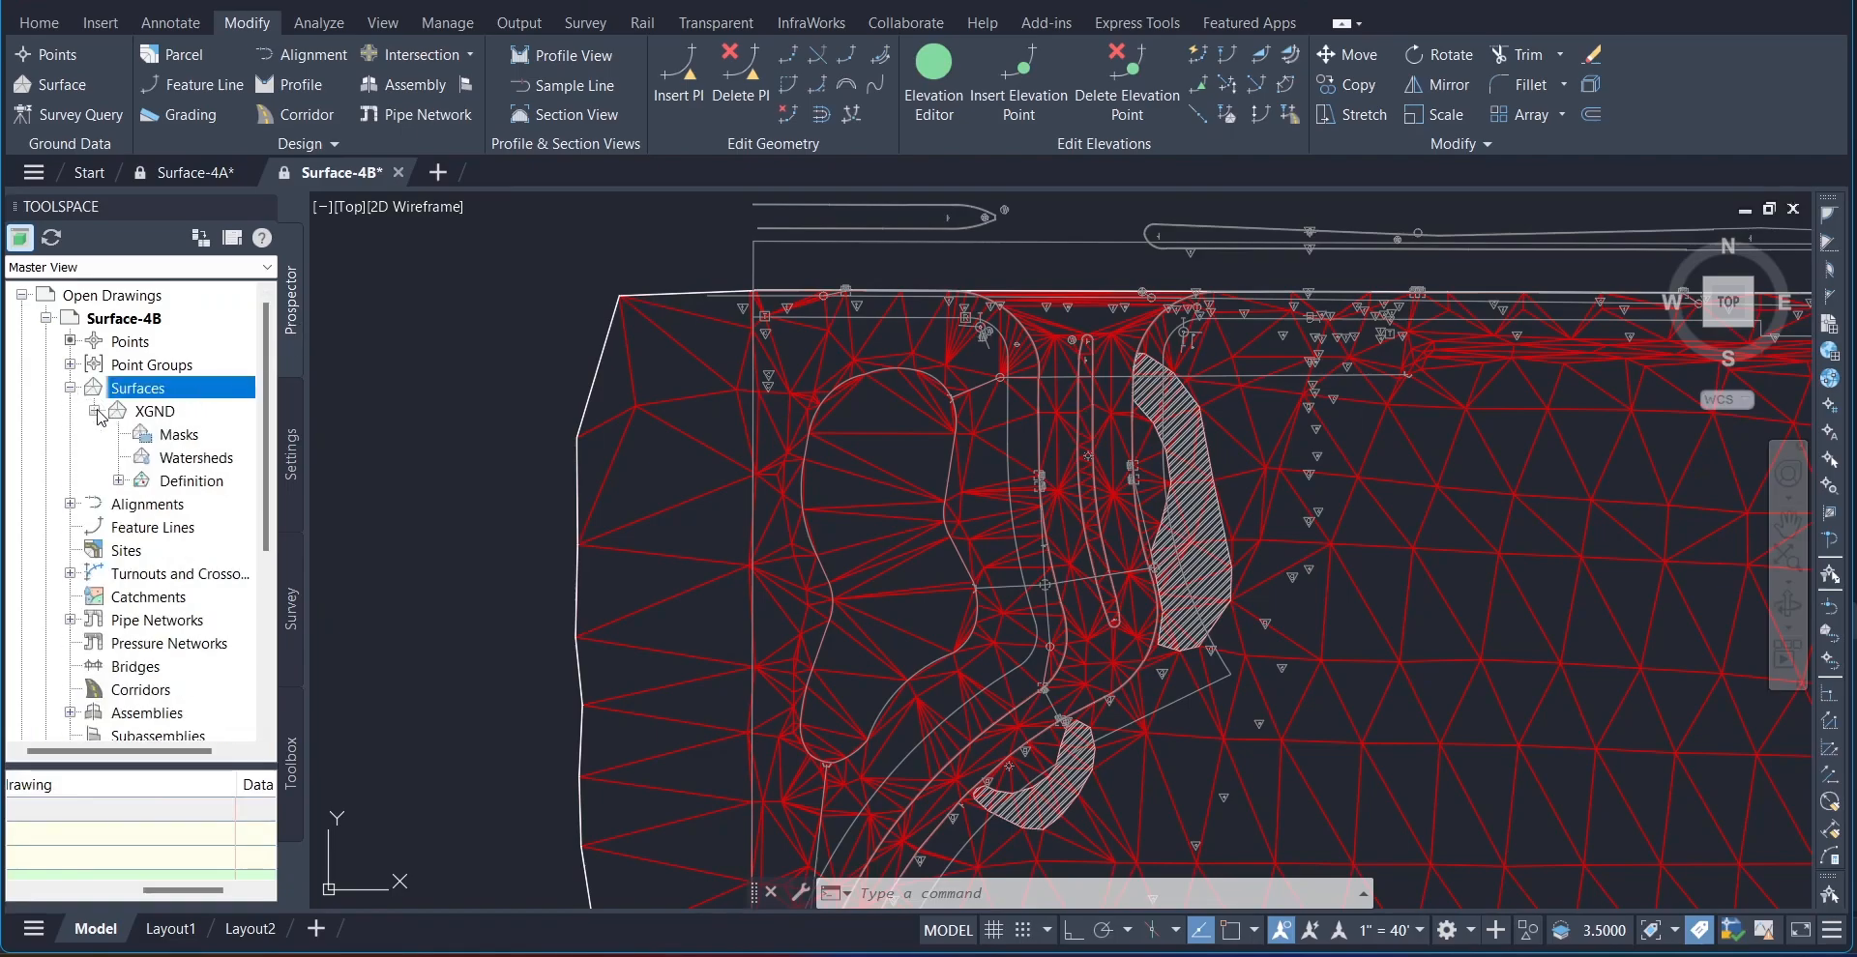
pyautogui.click(118, 481)
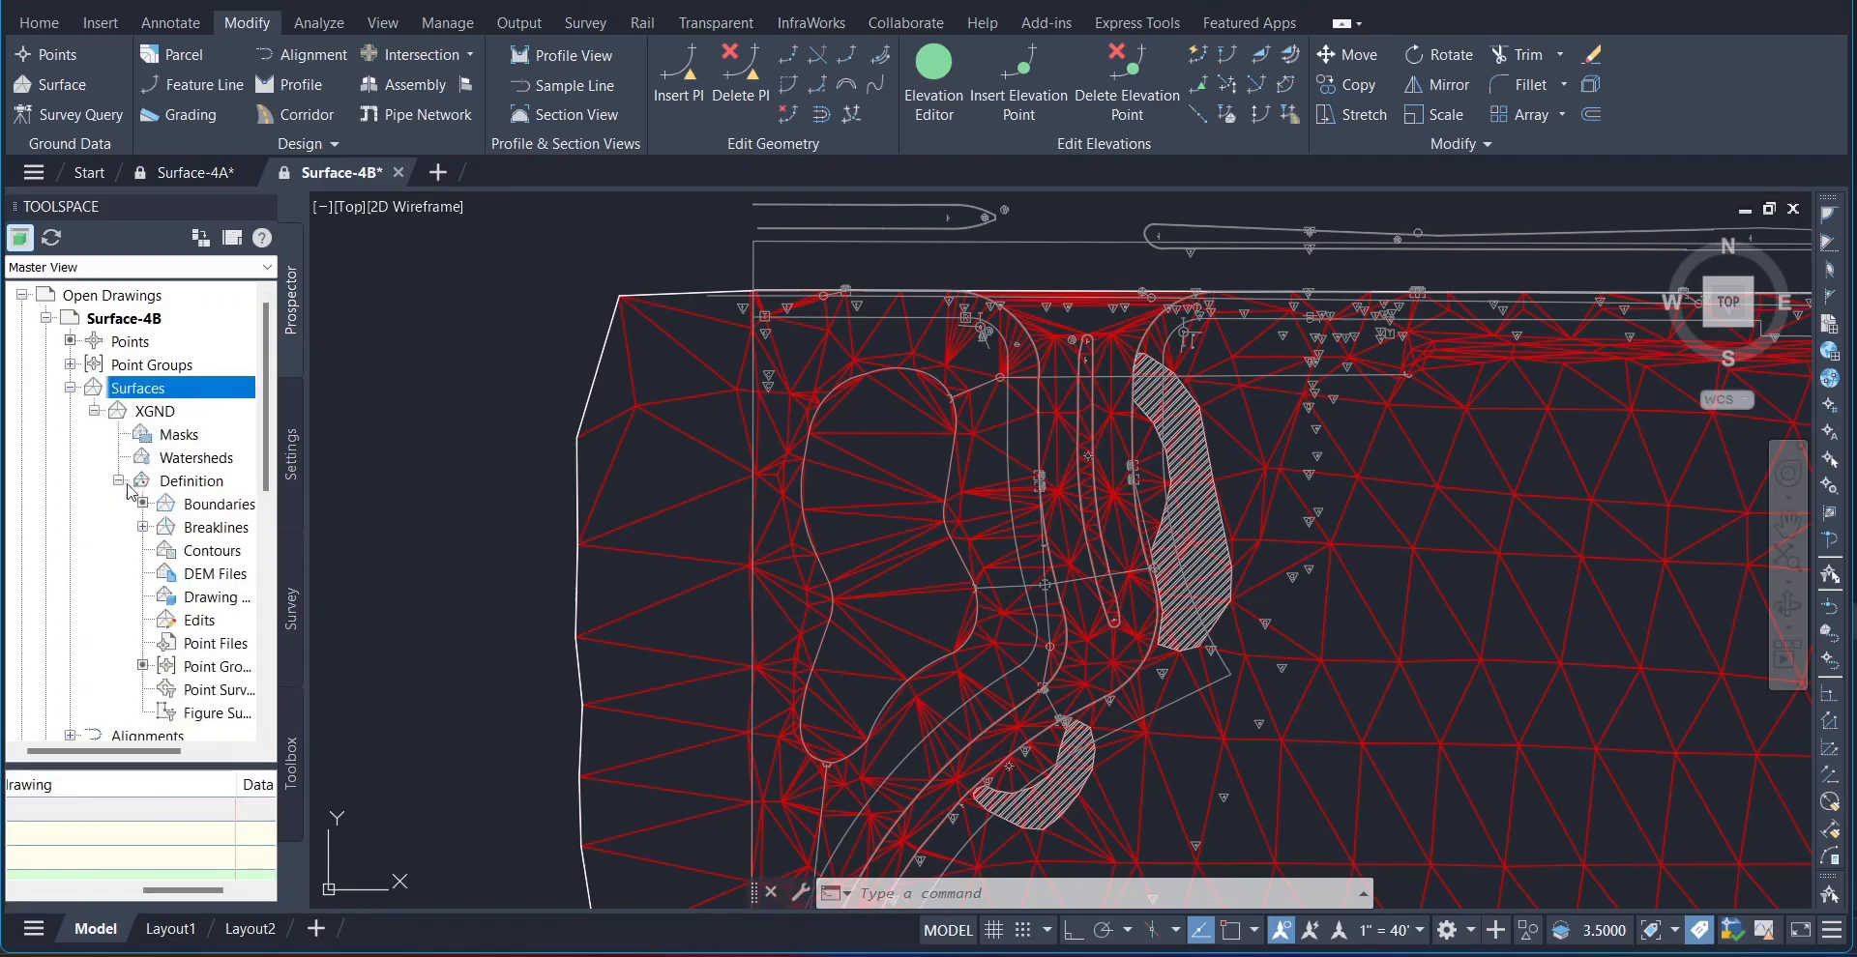
pyautogui.click(217, 505)
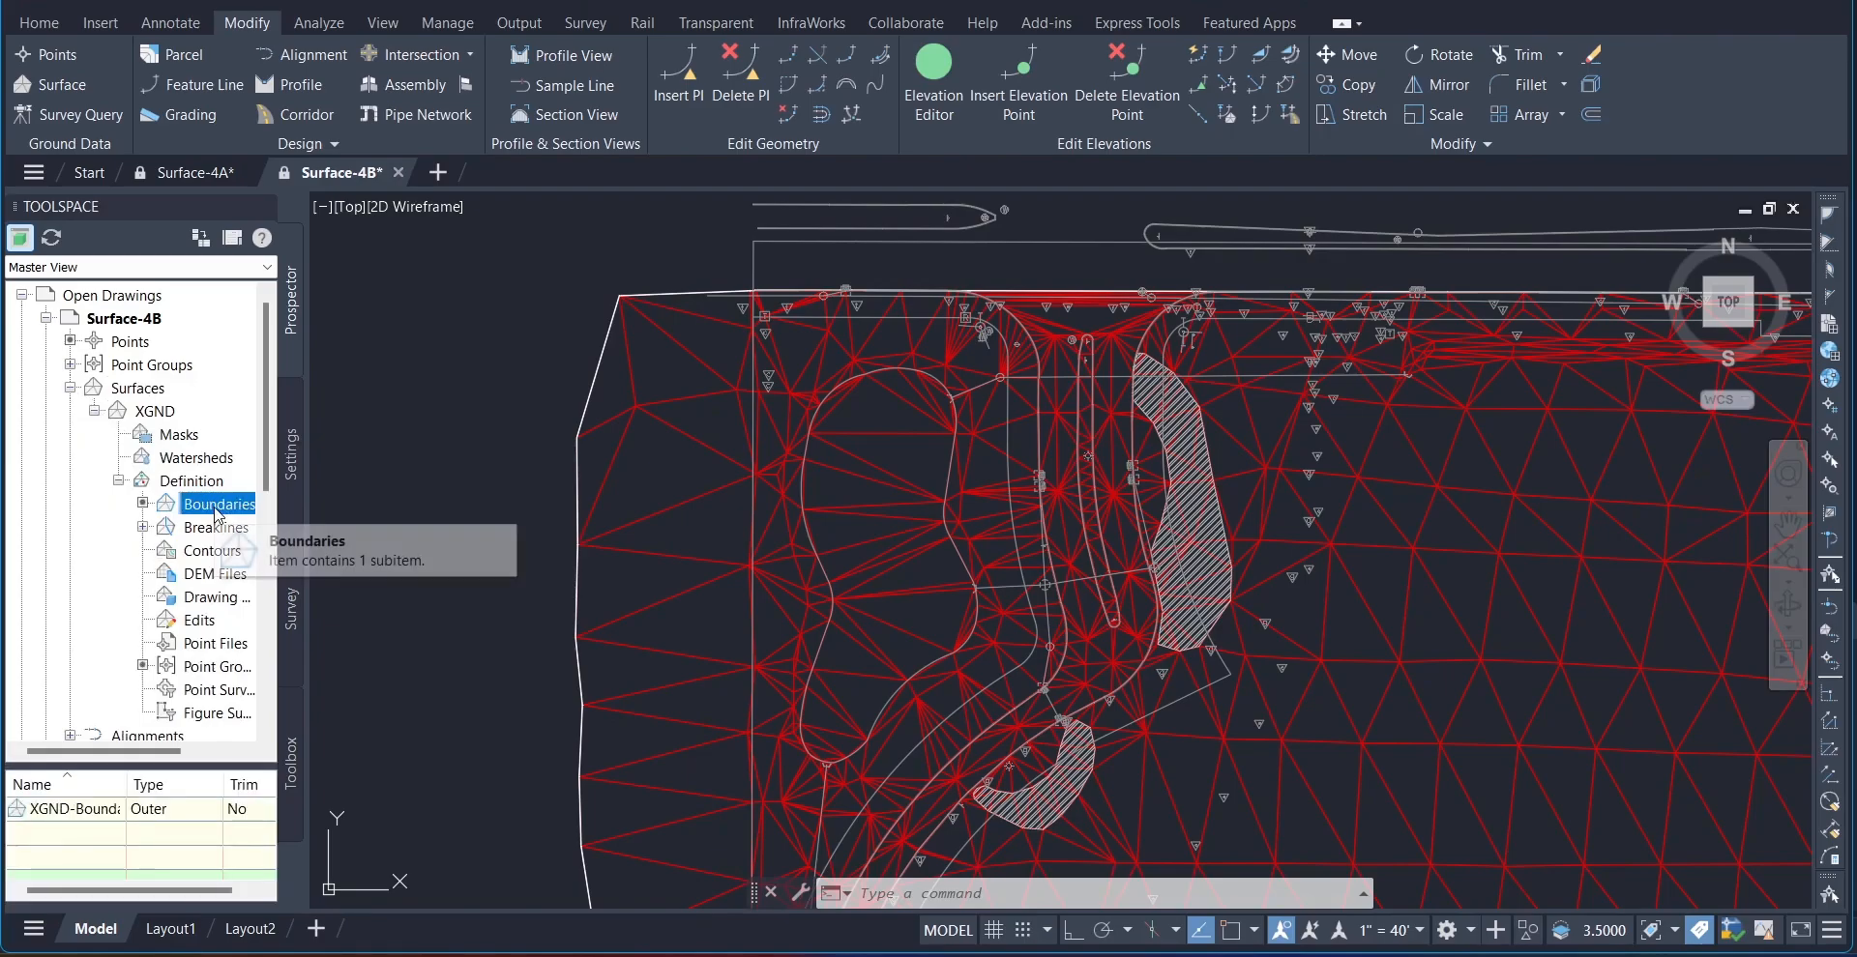
# Step: Use Delete Line from the XGND edits to remove the triangle edges crossing the closed, curved outline in the northwest corner
pyautogui.rightClick(205, 622)
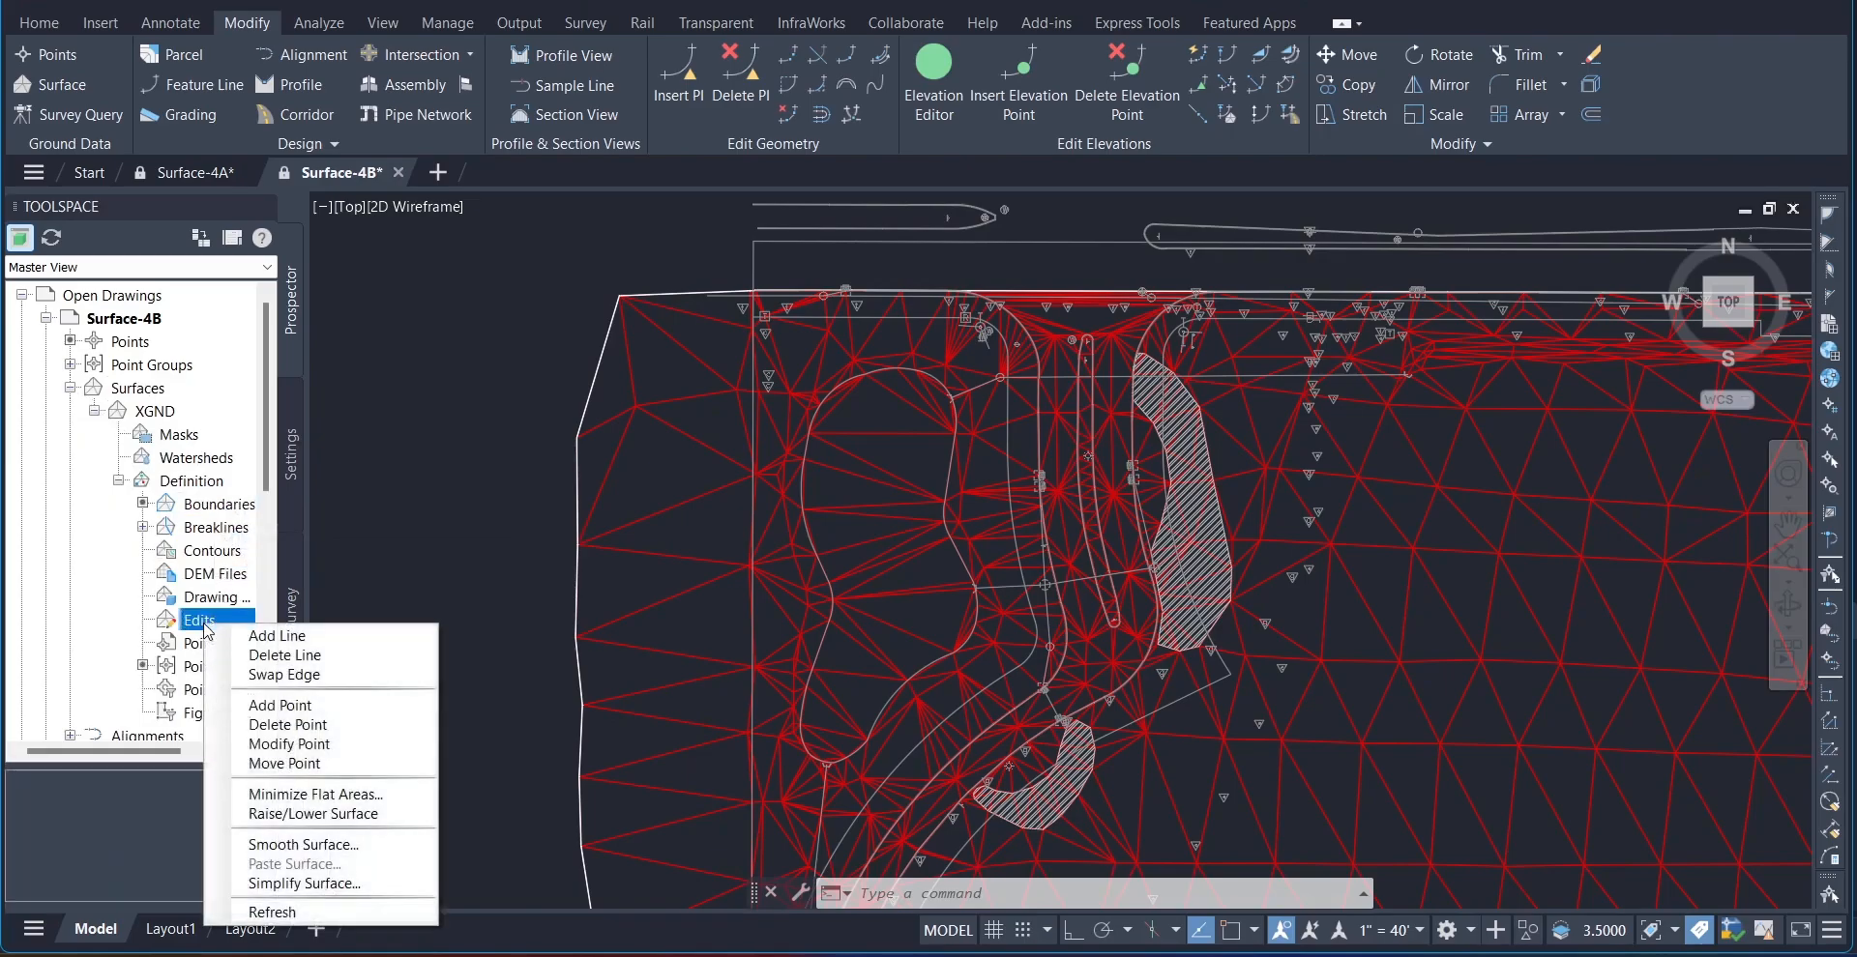
pyautogui.click(291, 654)
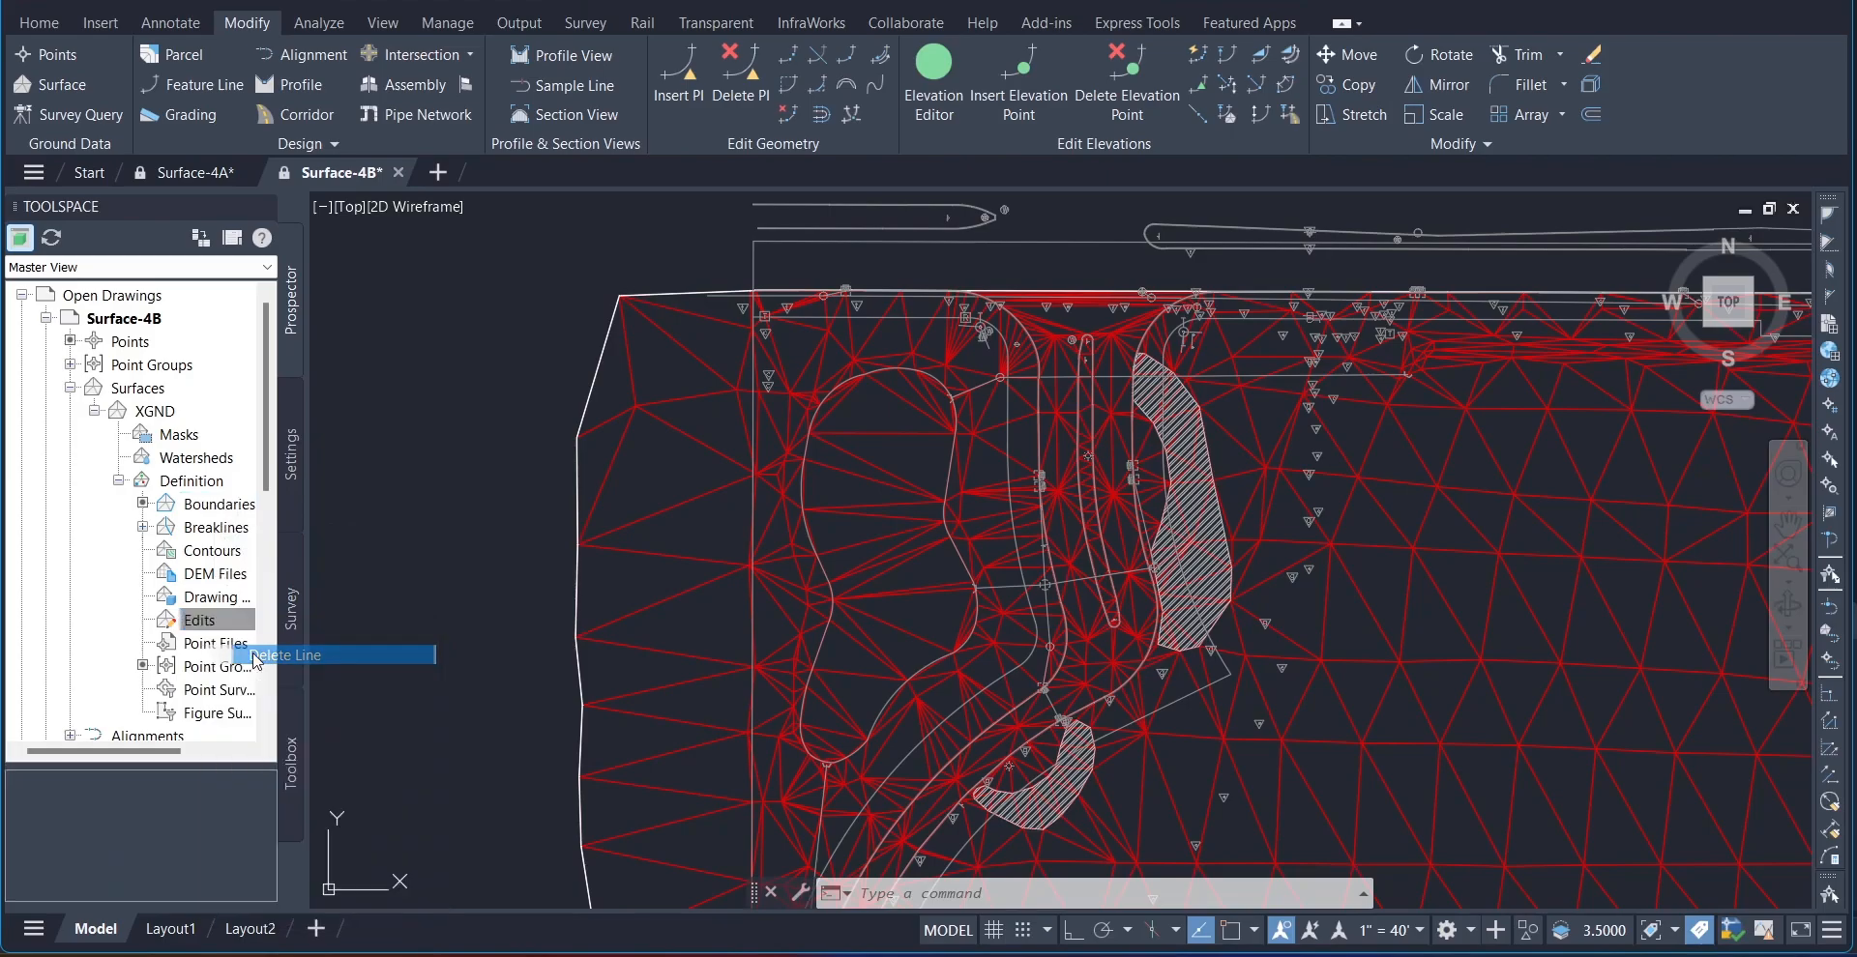
pyautogui.scroll(2, 1045, 586)
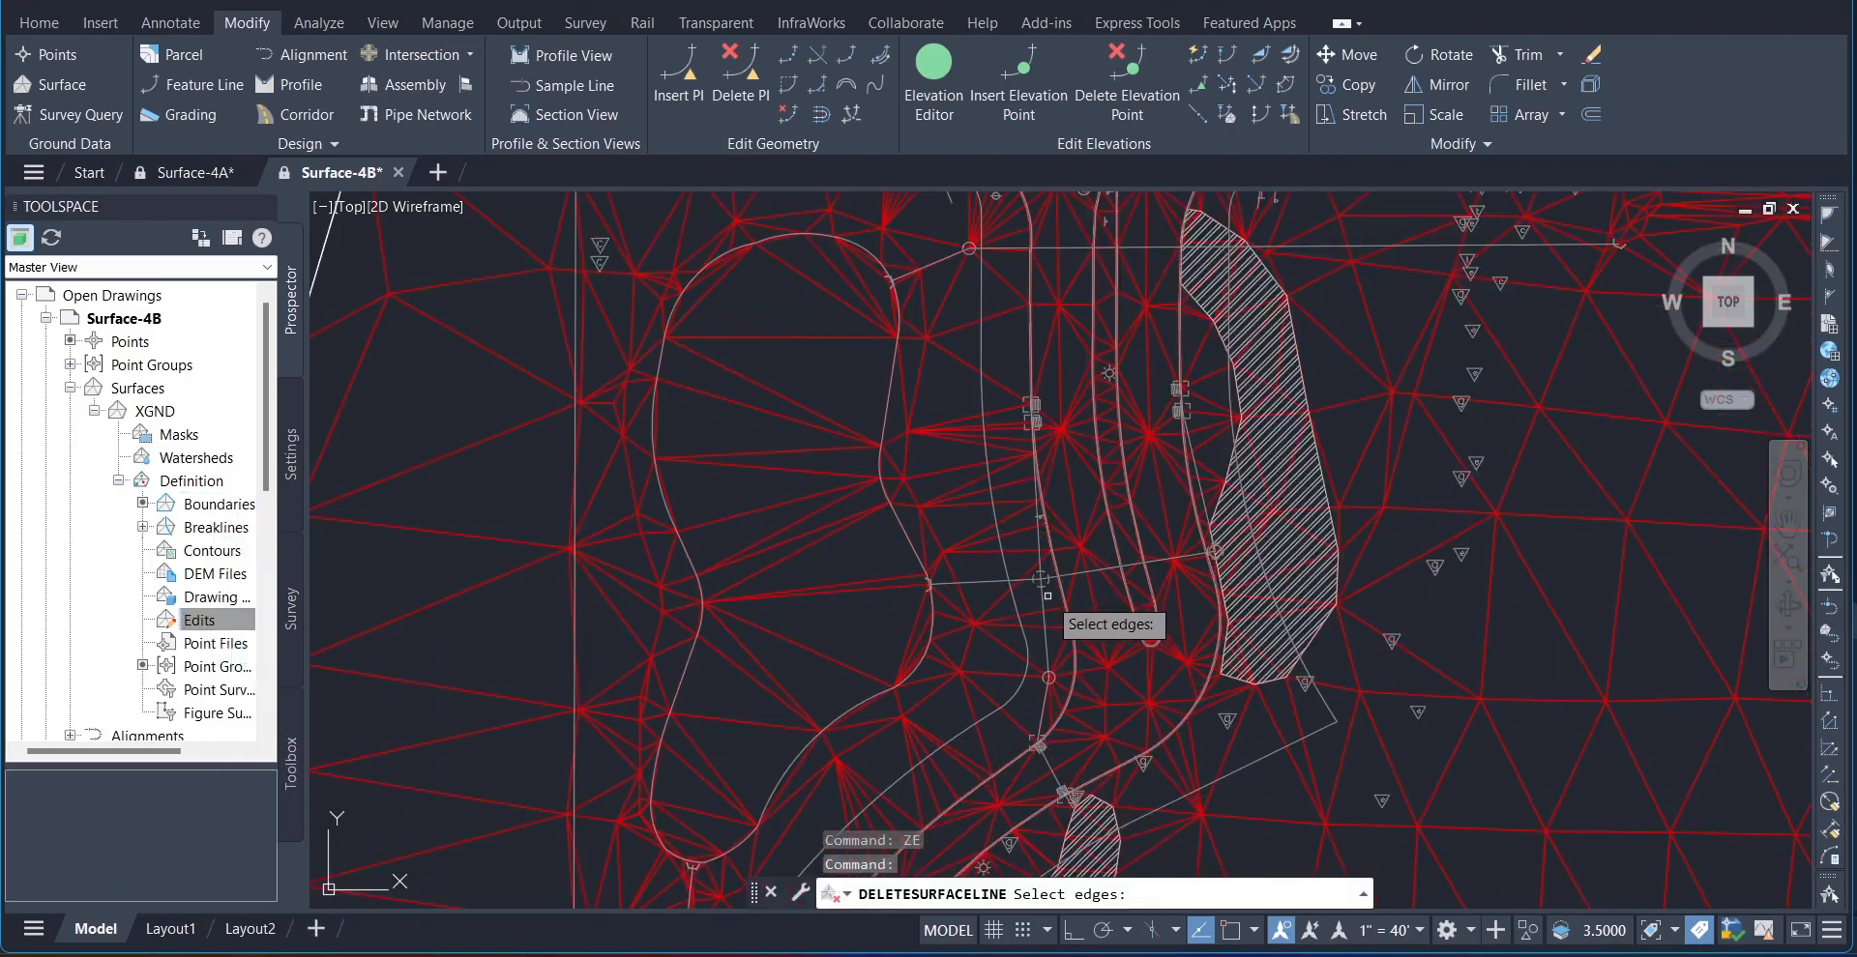
pyautogui.click(801, 334)
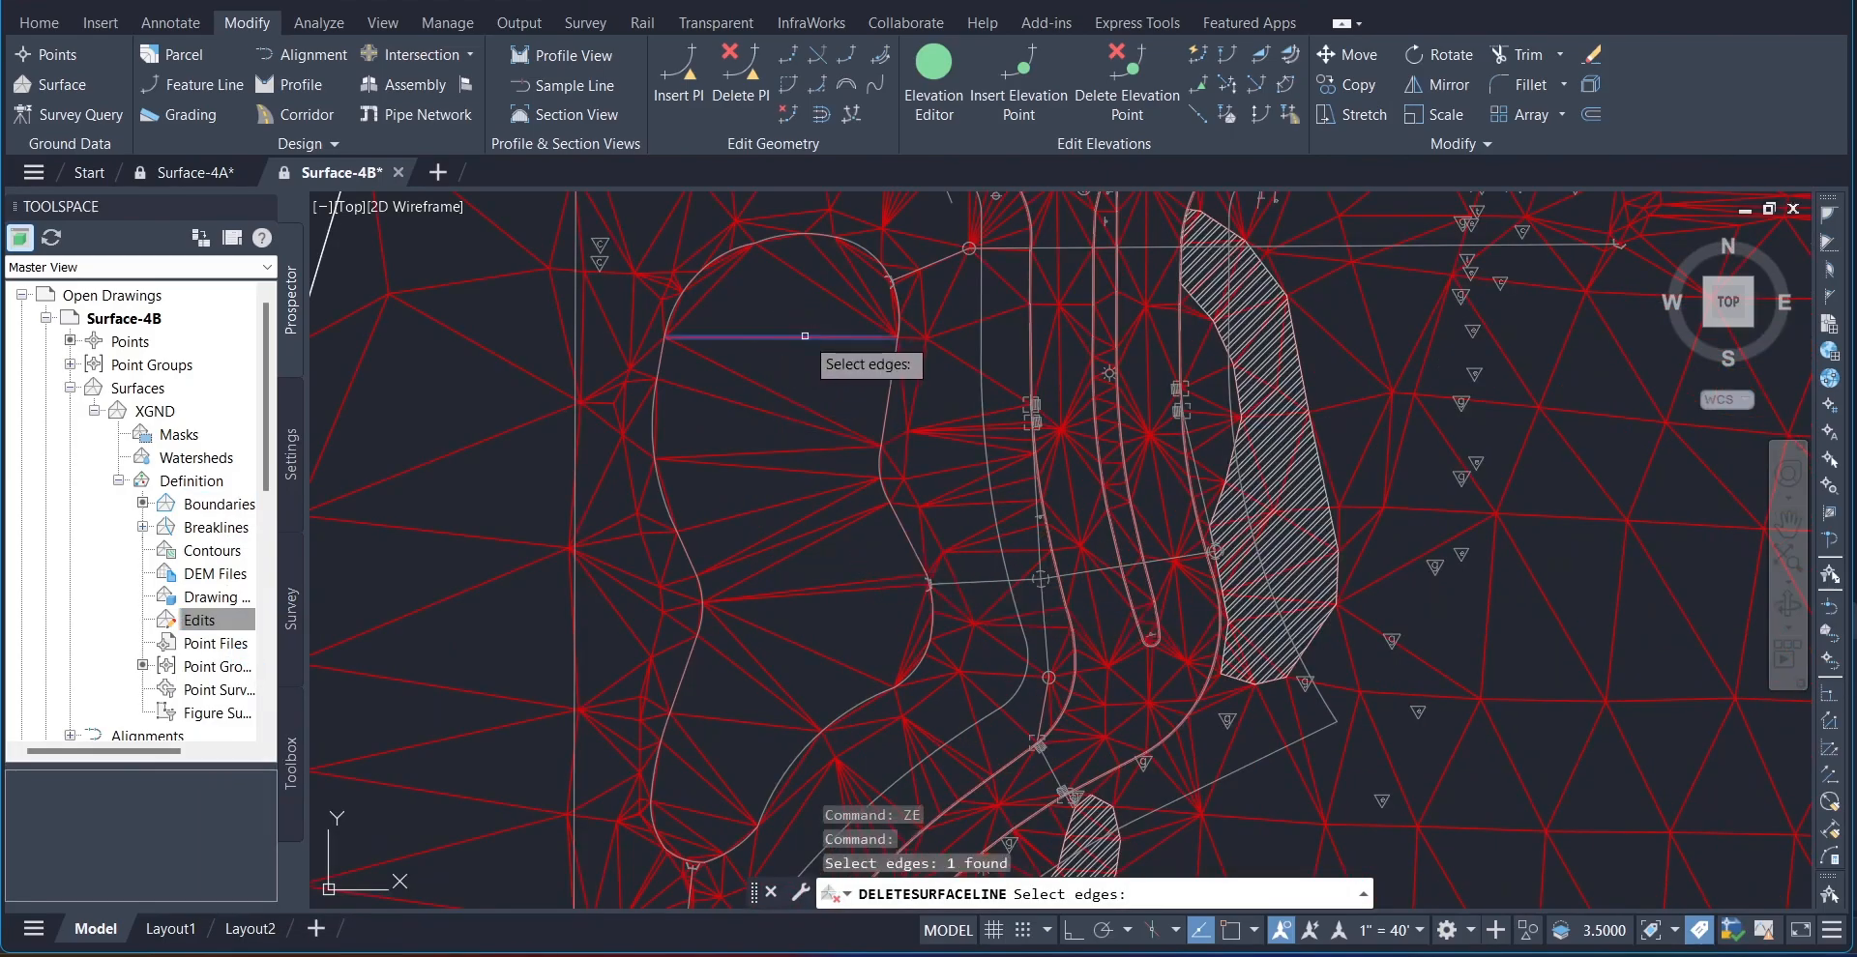
pyautogui.click(787, 406)
pyautogui.click(801, 423)
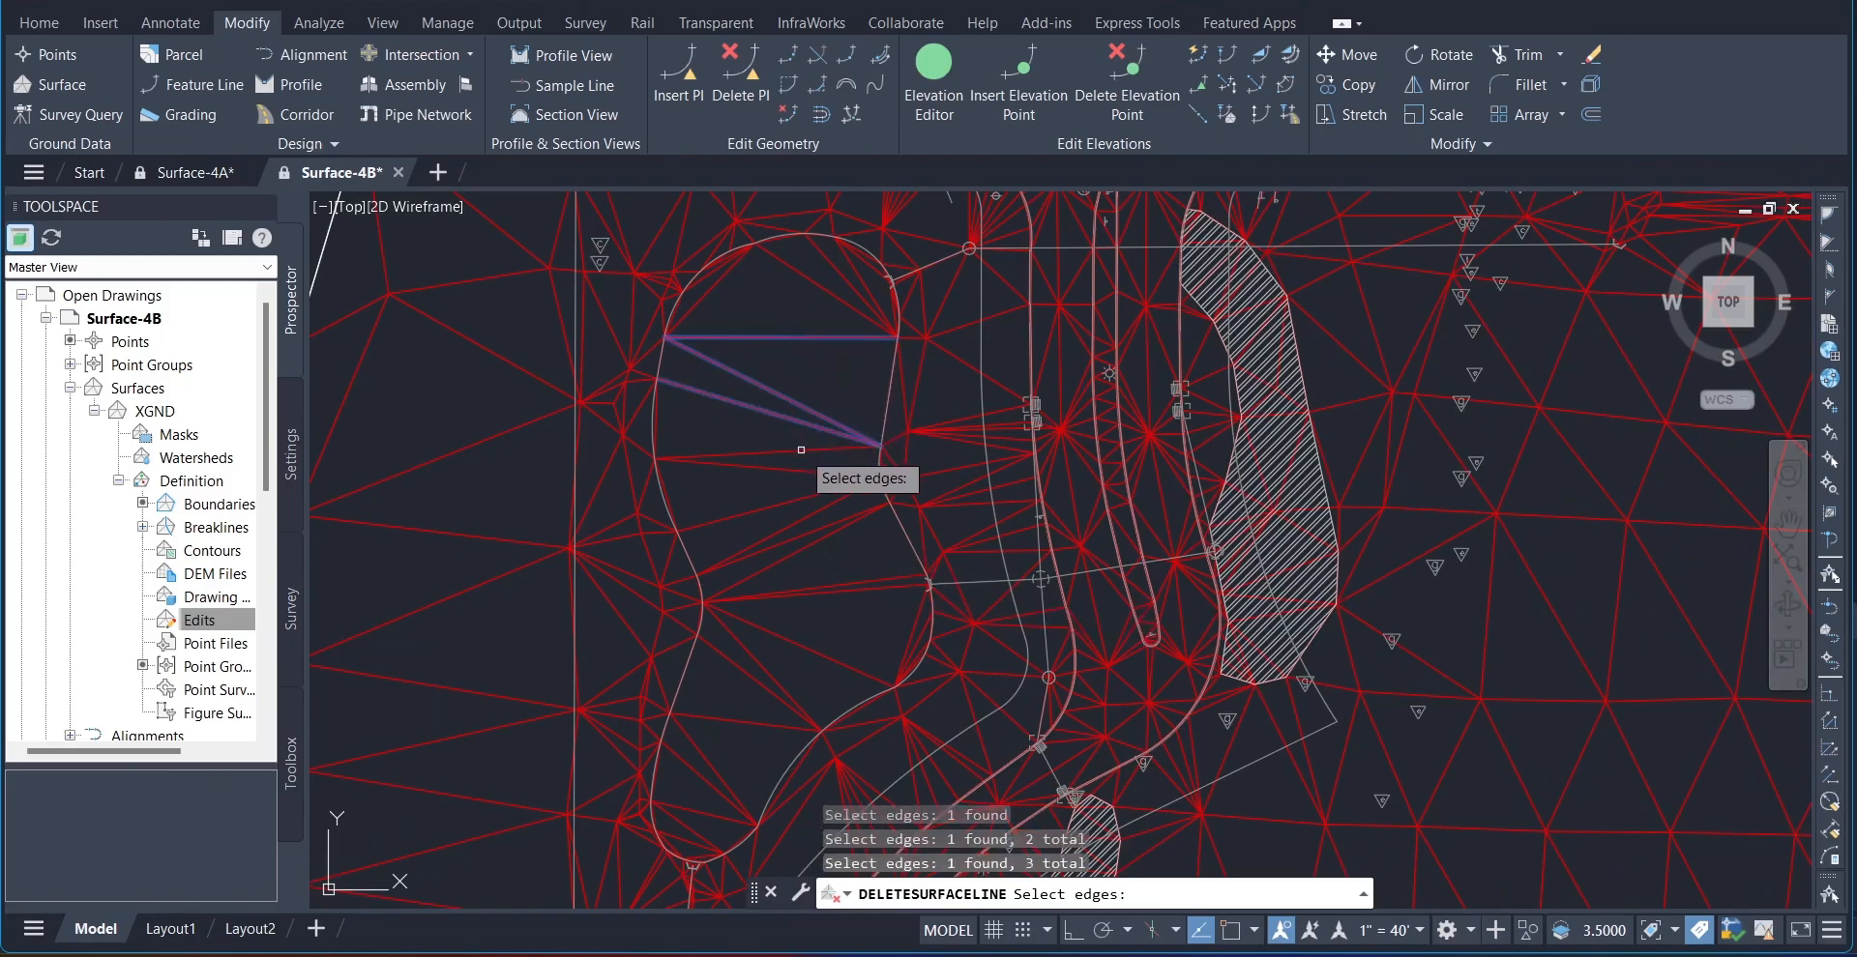
pyautogui.click(799, 449)
pyautogui.click(808, 471)
pyautogui.click(820, 491)
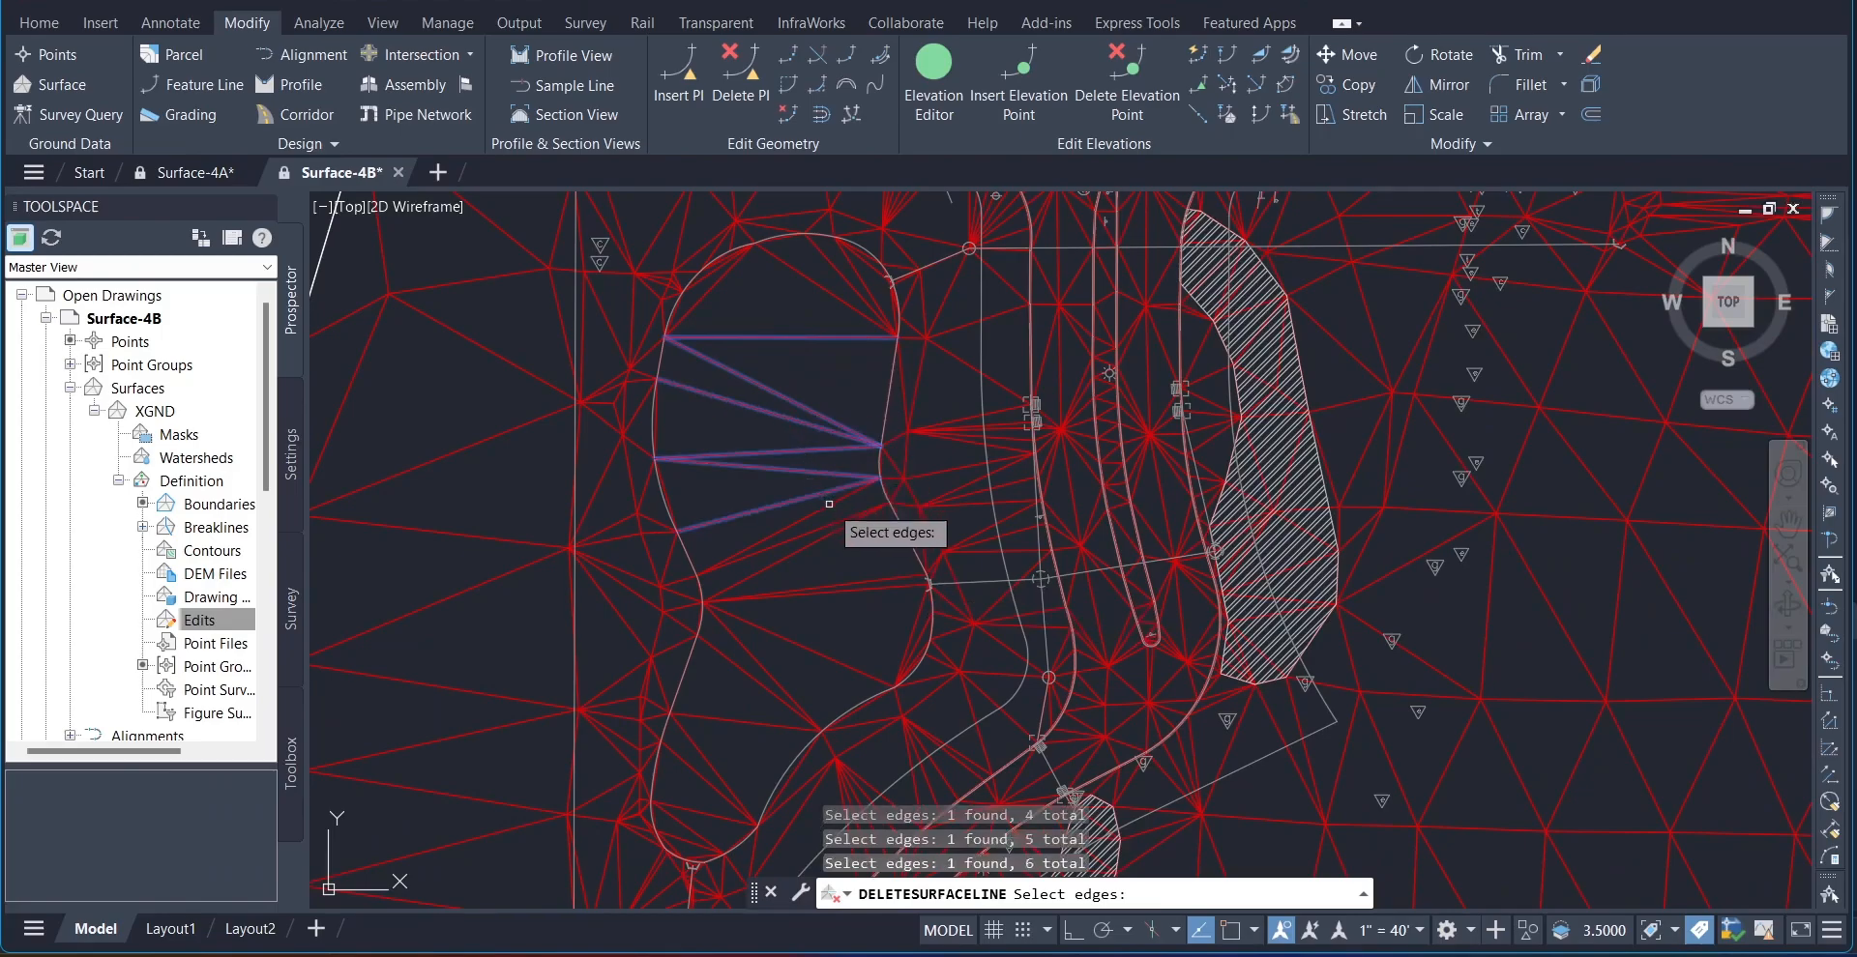
pyautogui.click(827, 508)
pyautogui.click(830, 523)
pyautogui.click(835, 530)
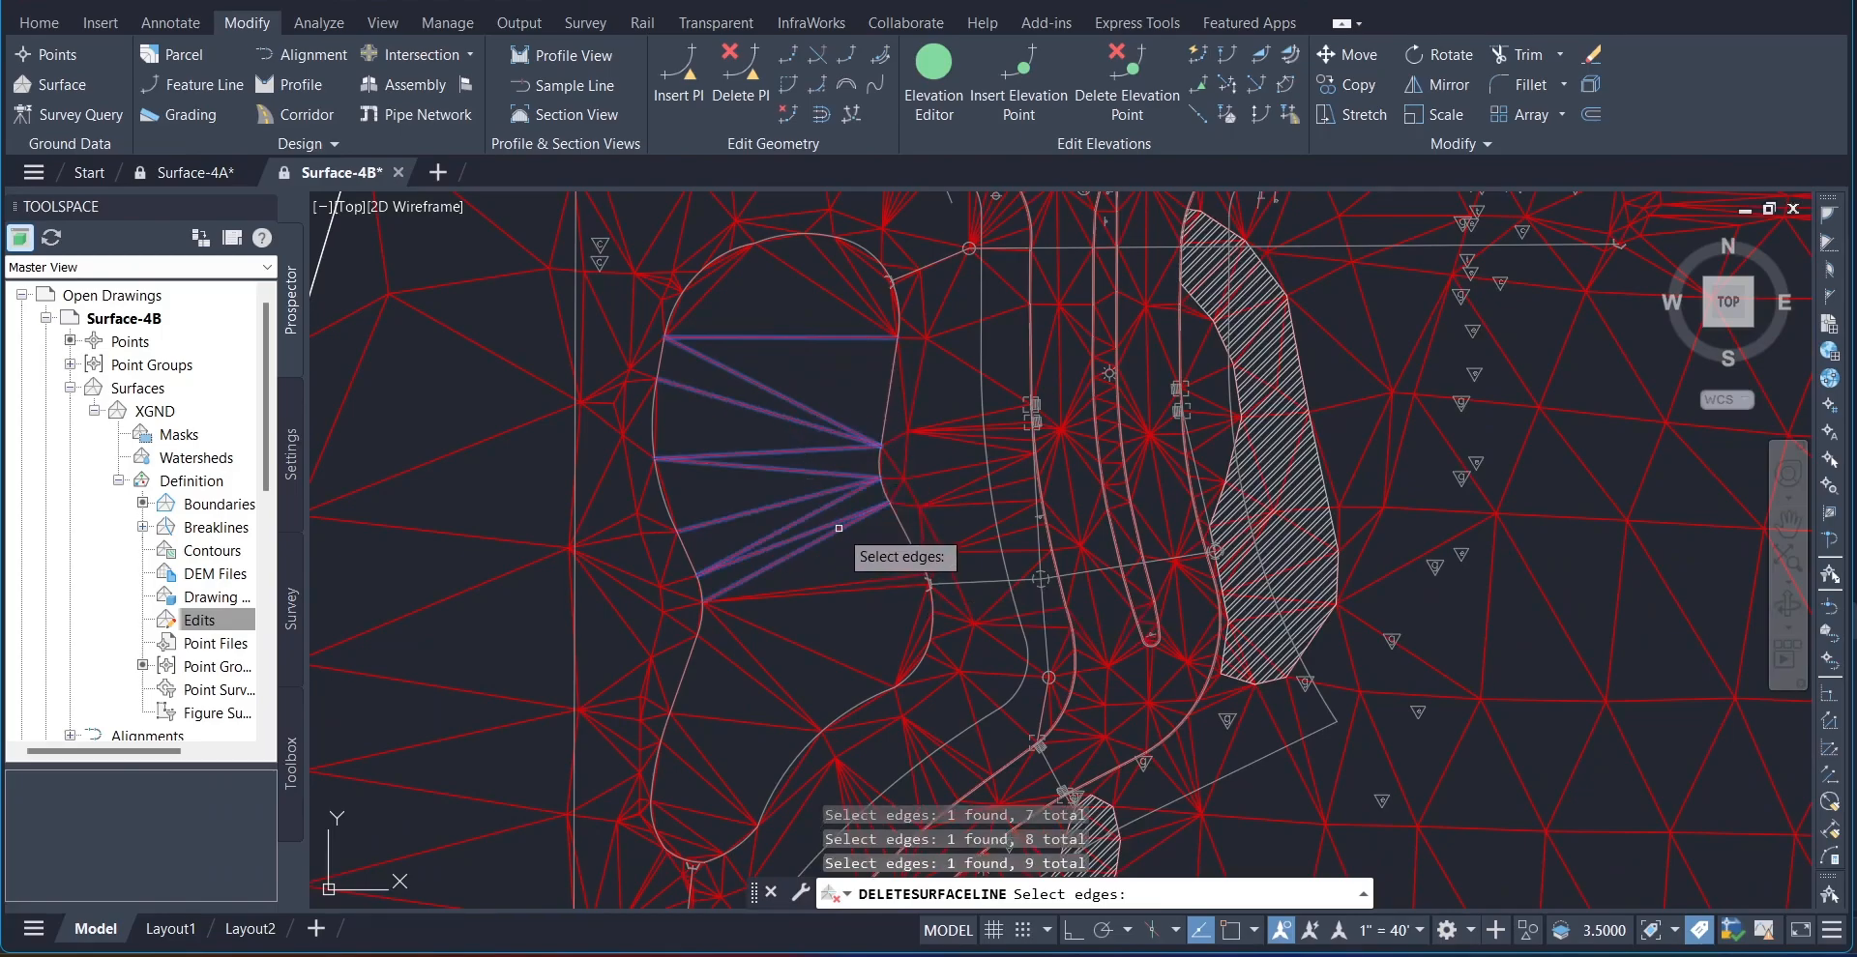
pyautogui.click(834, 584)
pyautogui.click(850, 592)
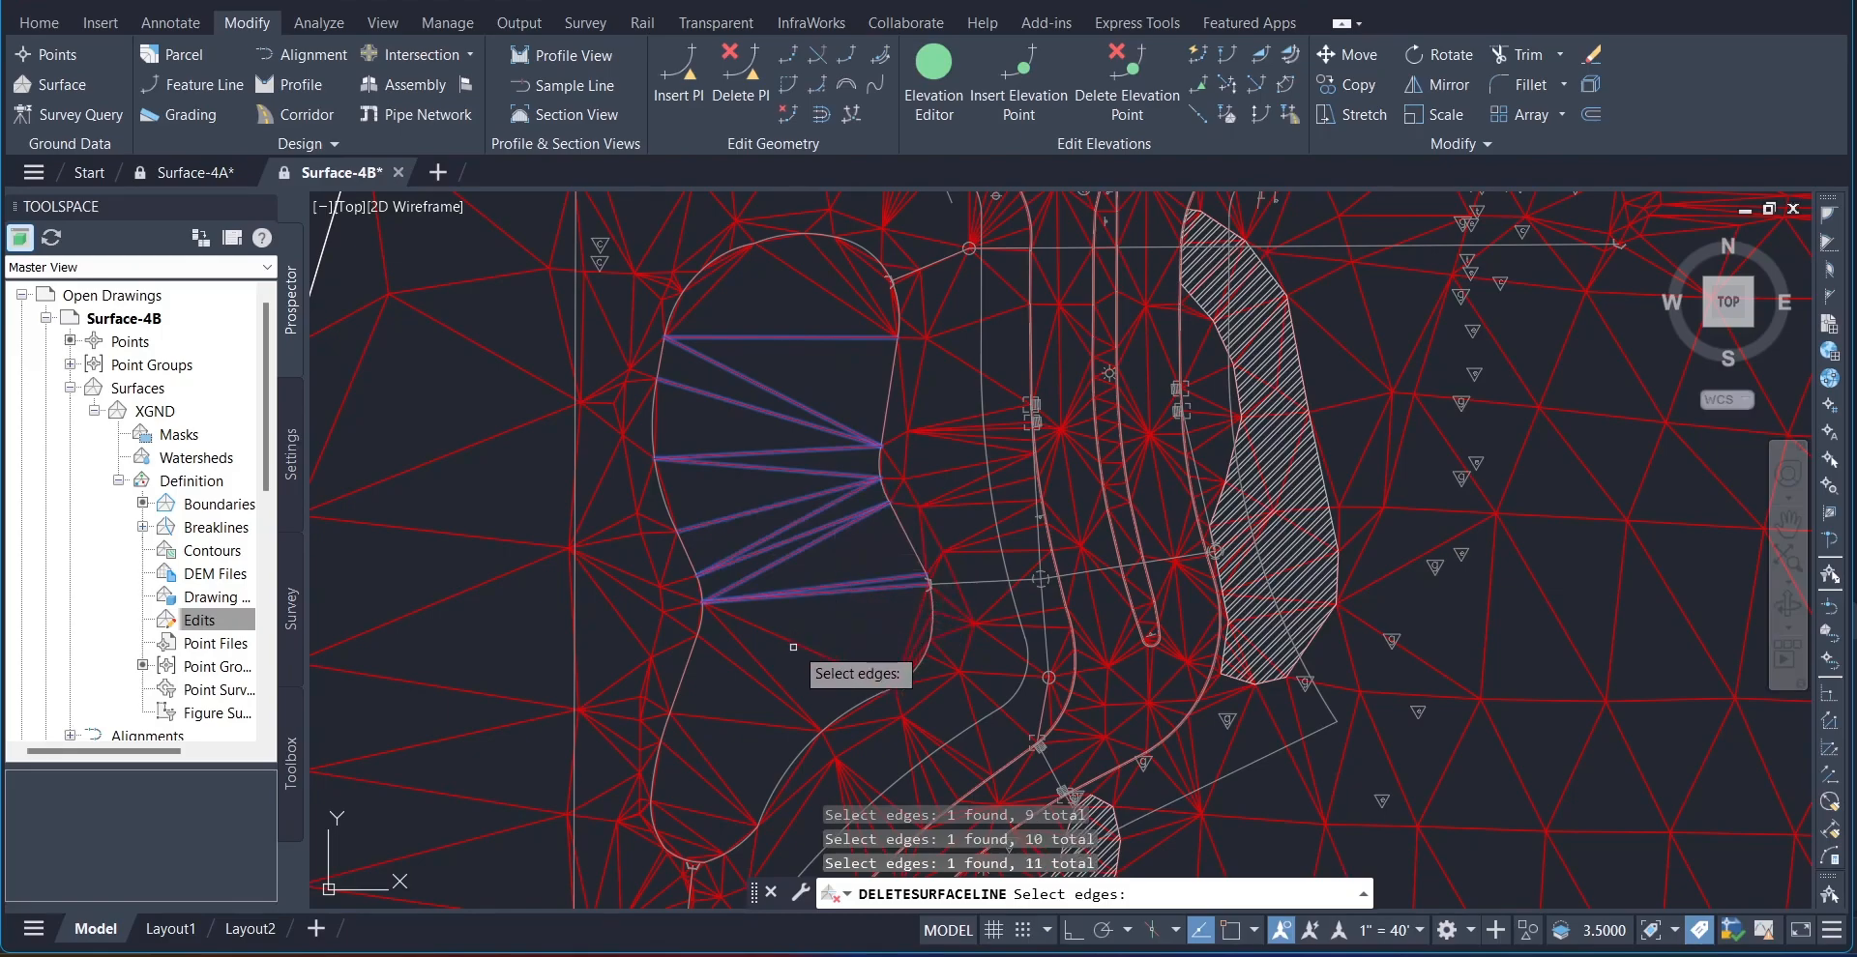
pyautogui.click(765, 656)
pyautogui.click(756, 660)
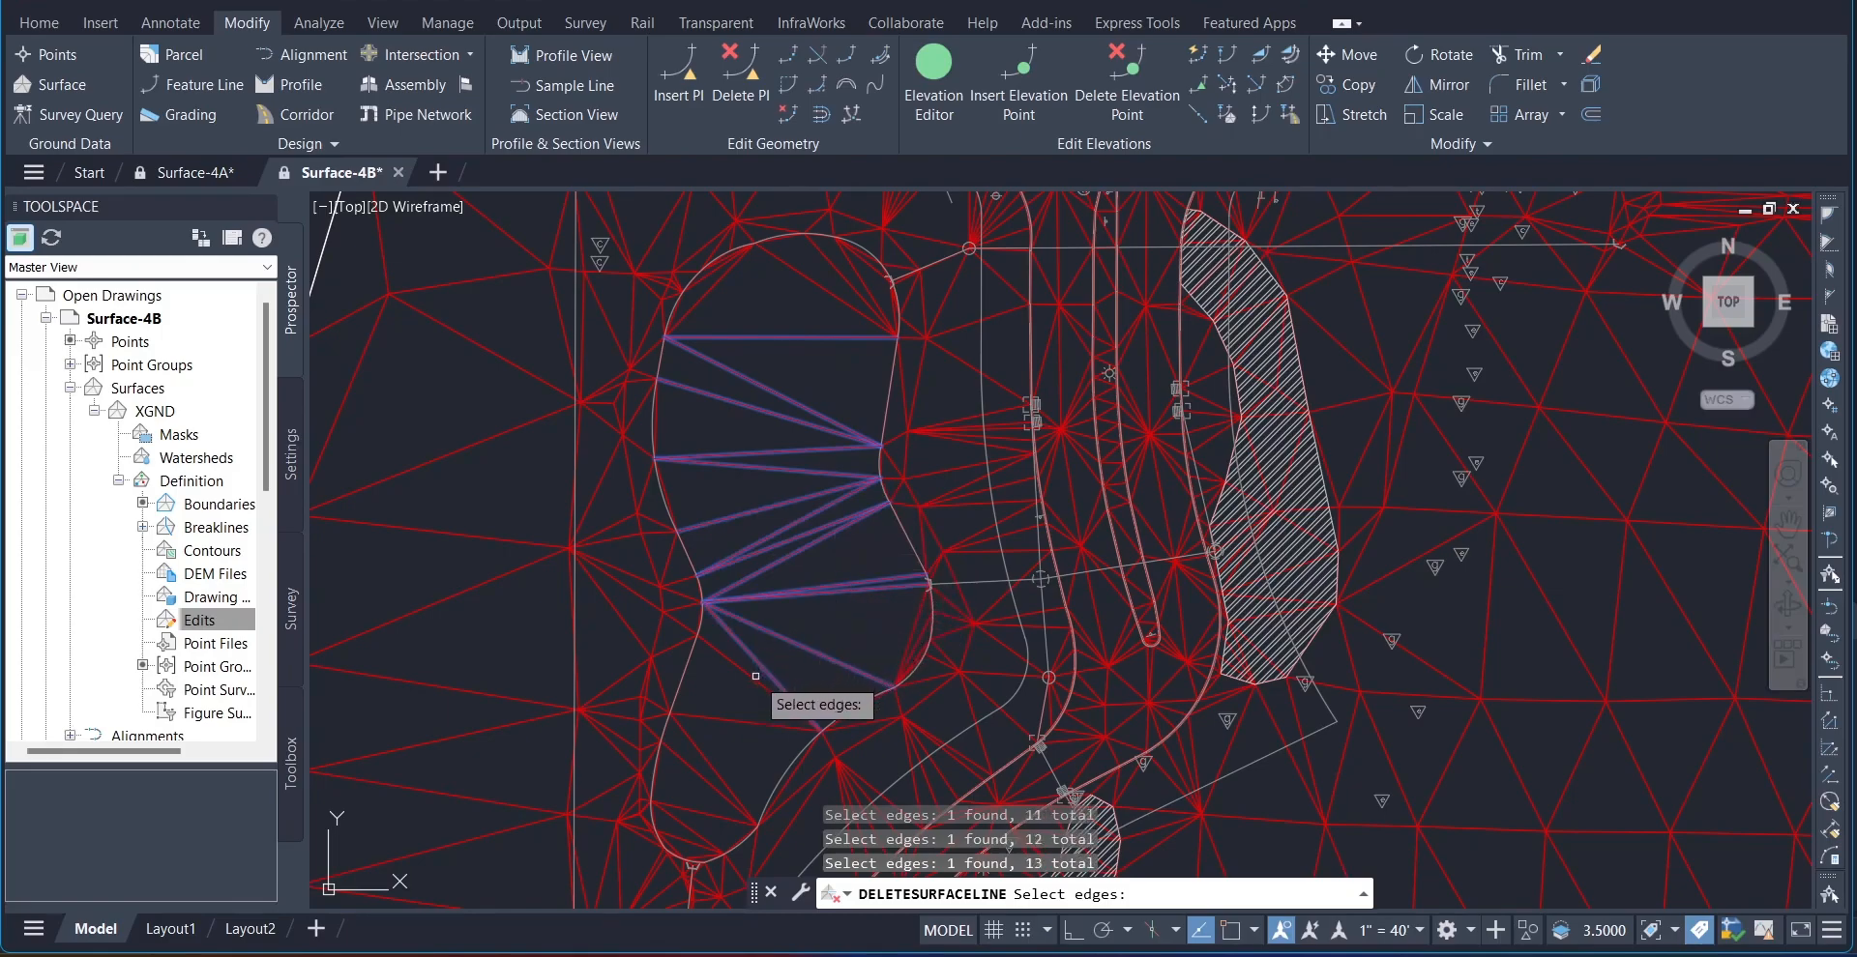
pyautogui.click(751, 678)
pyautogui.click(746, 723)
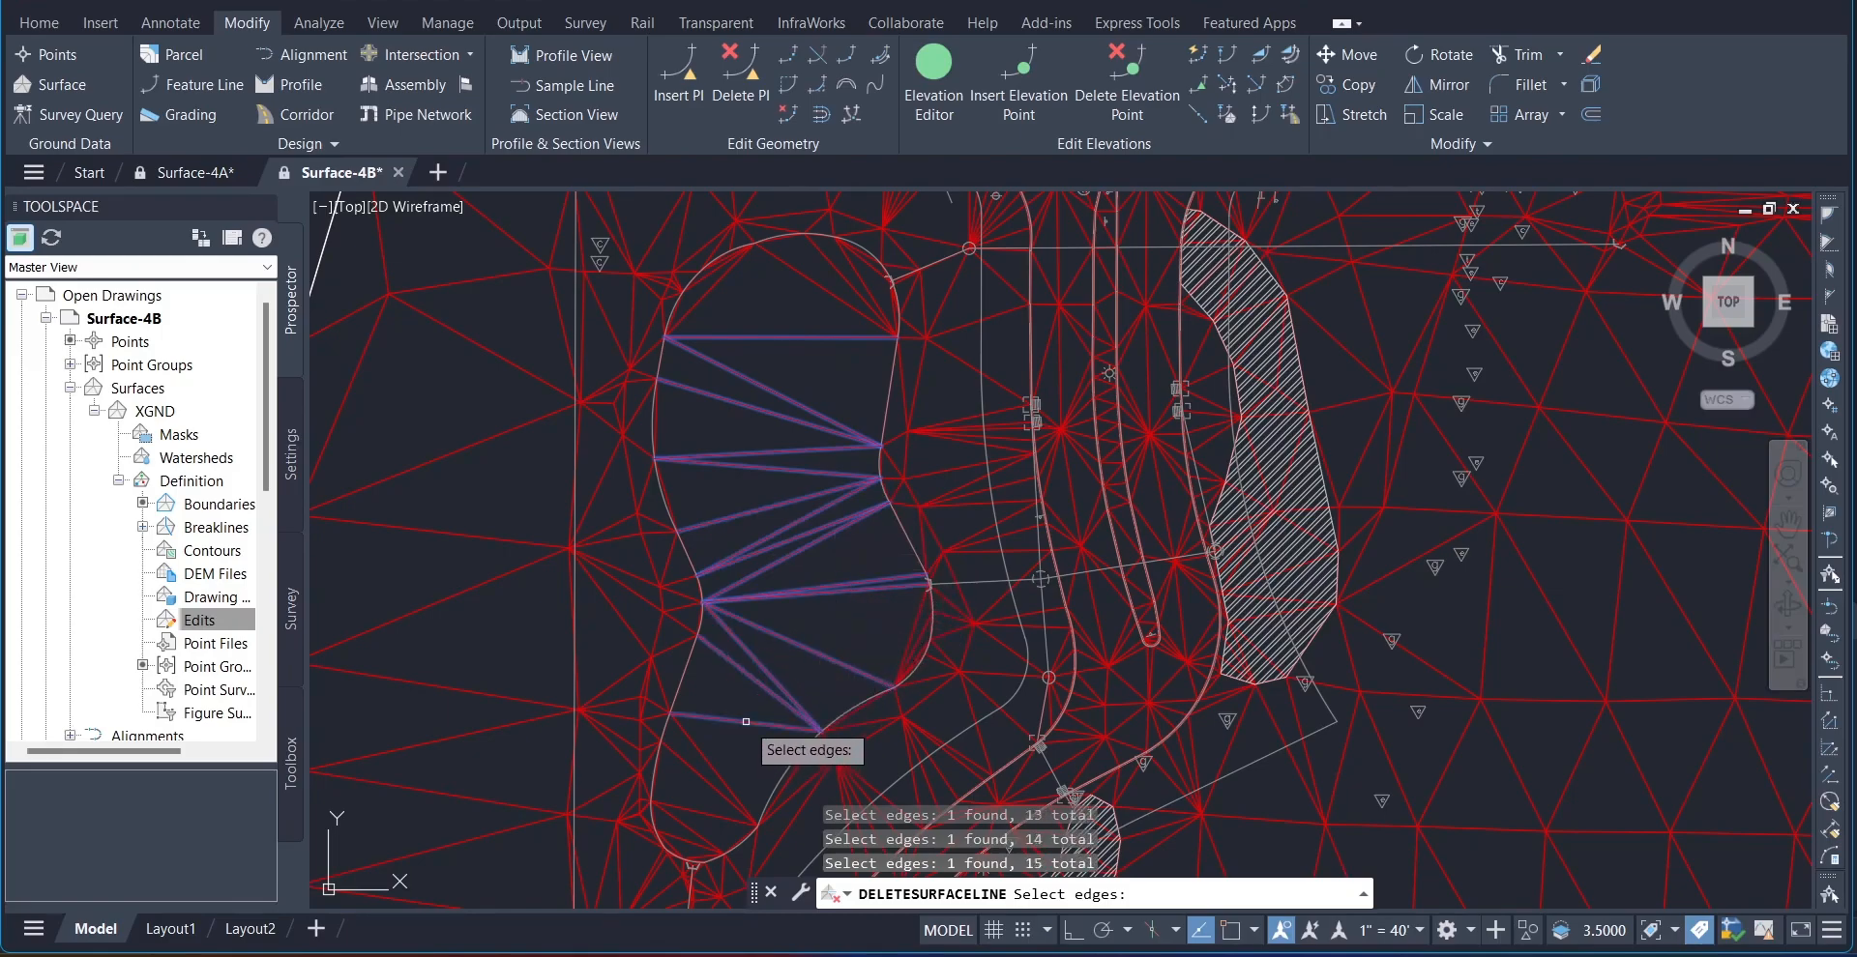
pyautogui.click(693, 746)
pyautogui.click(695, 770)
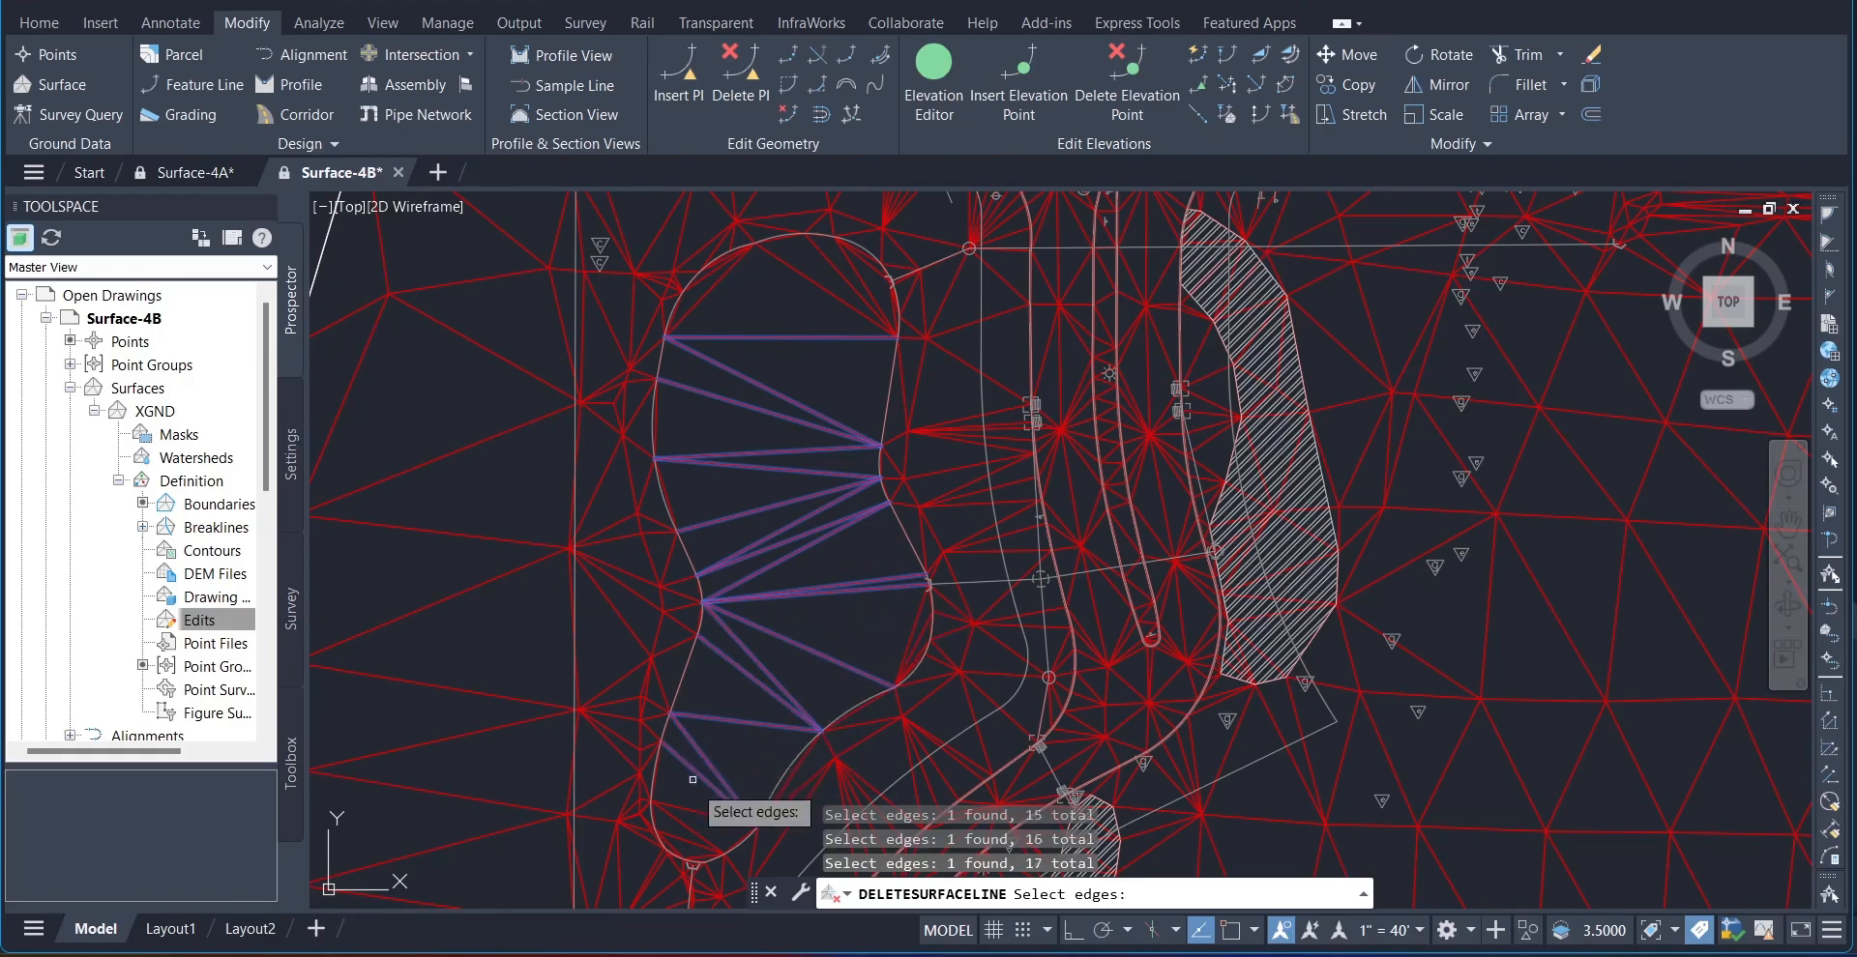
pyautogui.click(695, 811)
pyautogui.click(691, 823)
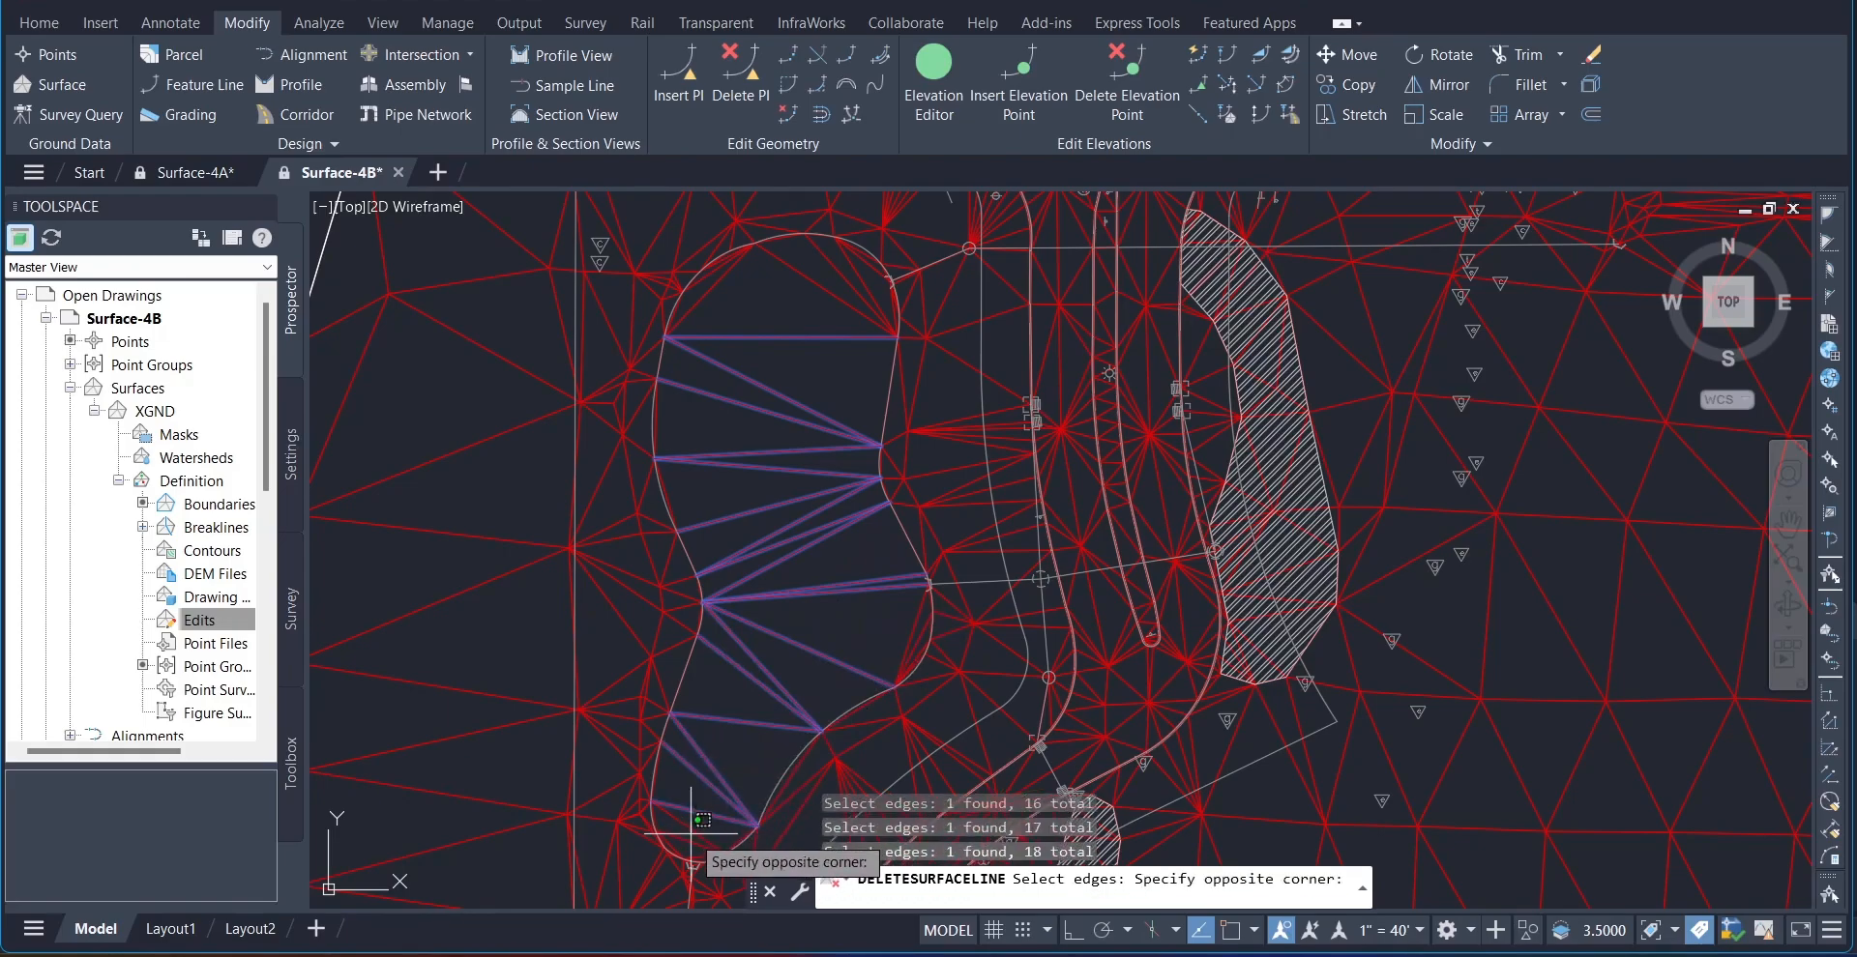
pyautogui.click(699, 816)
pyautogui.click(692, 841)
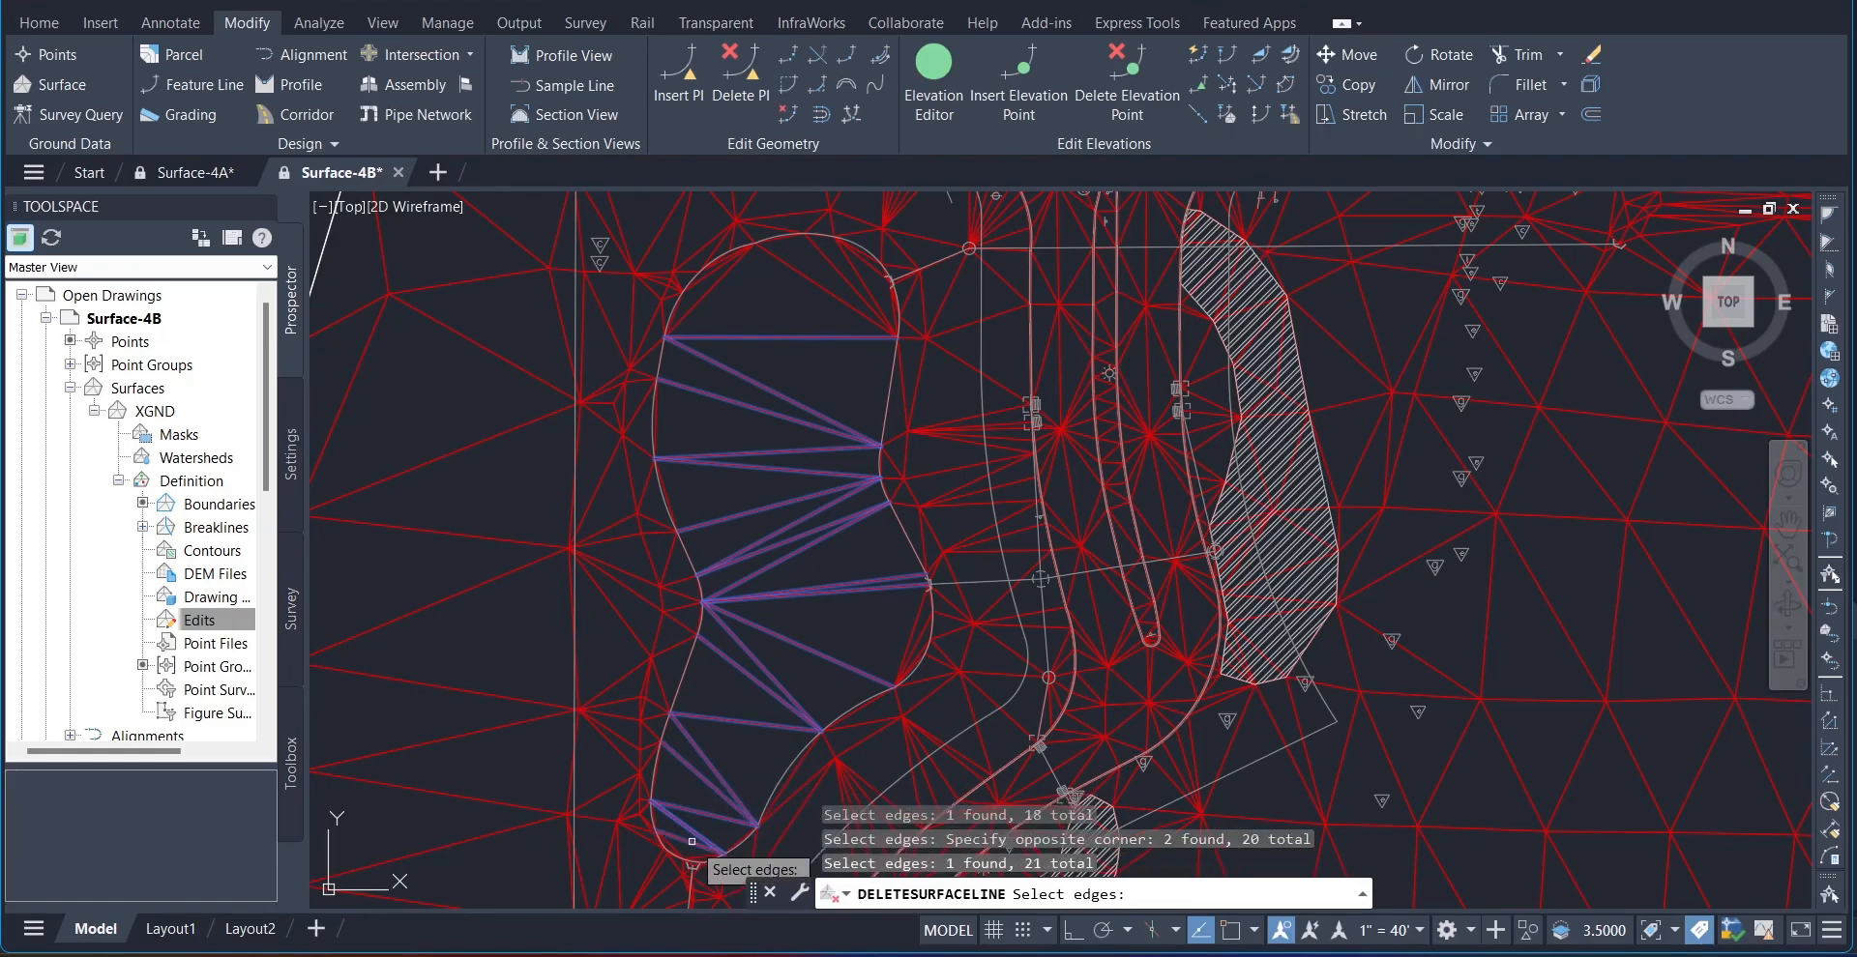
pyautogui.press('Return')
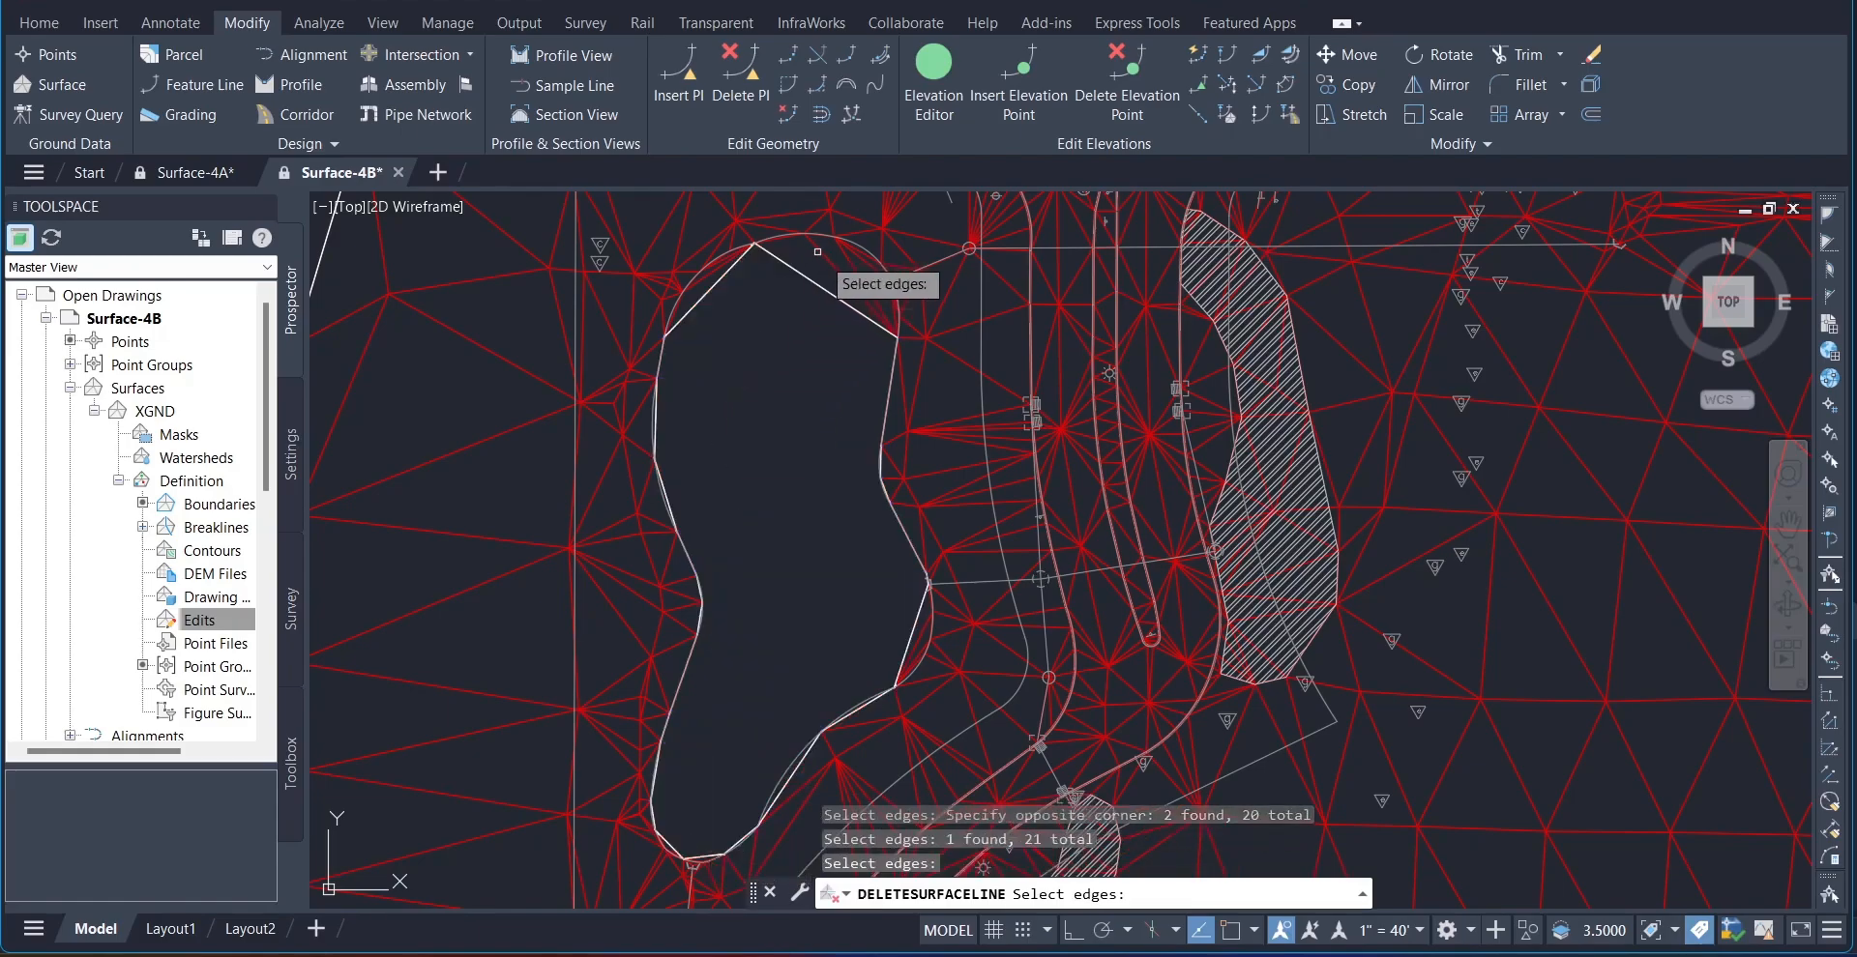
# Step: Delete the leftover sliver triangle edges along the northern end of the curved outline
pyautogui.click(847, 259)
pyautogui.click(848, 261)
pyautogui.click(859, 259)
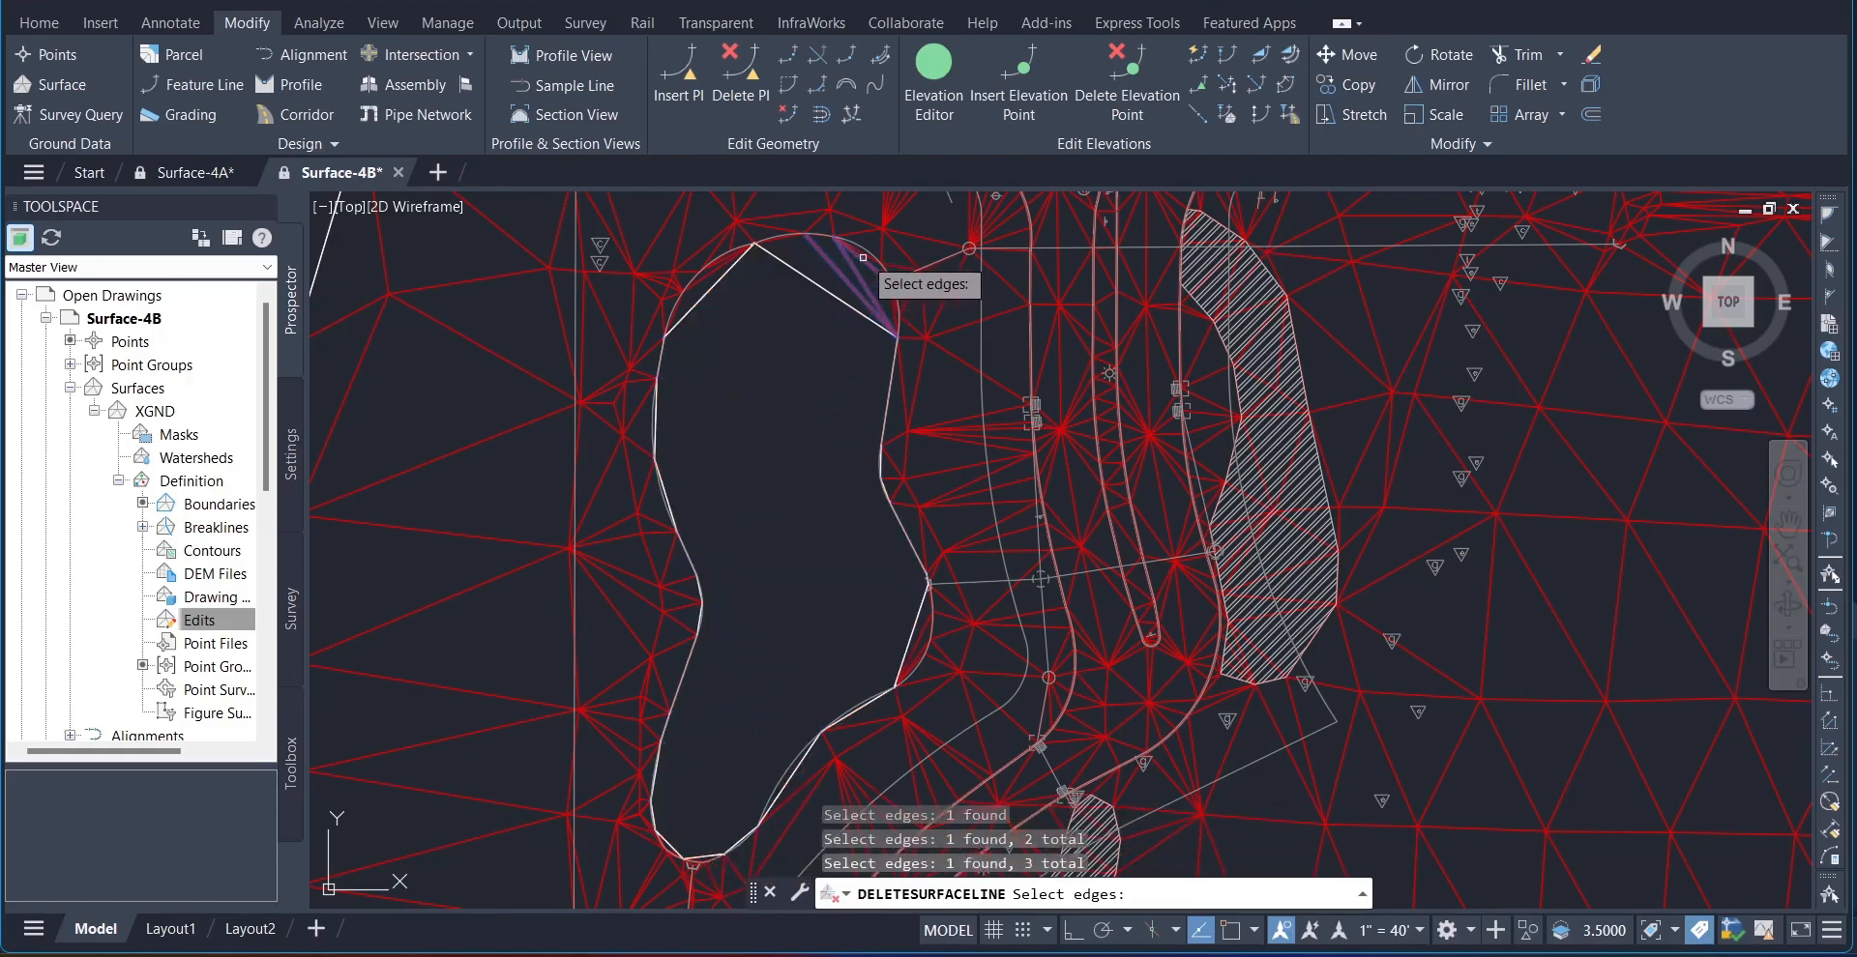
pyautogui.click(860, 258)
pyautogui.click(723, 262)
pyautogui.click(726, 256)
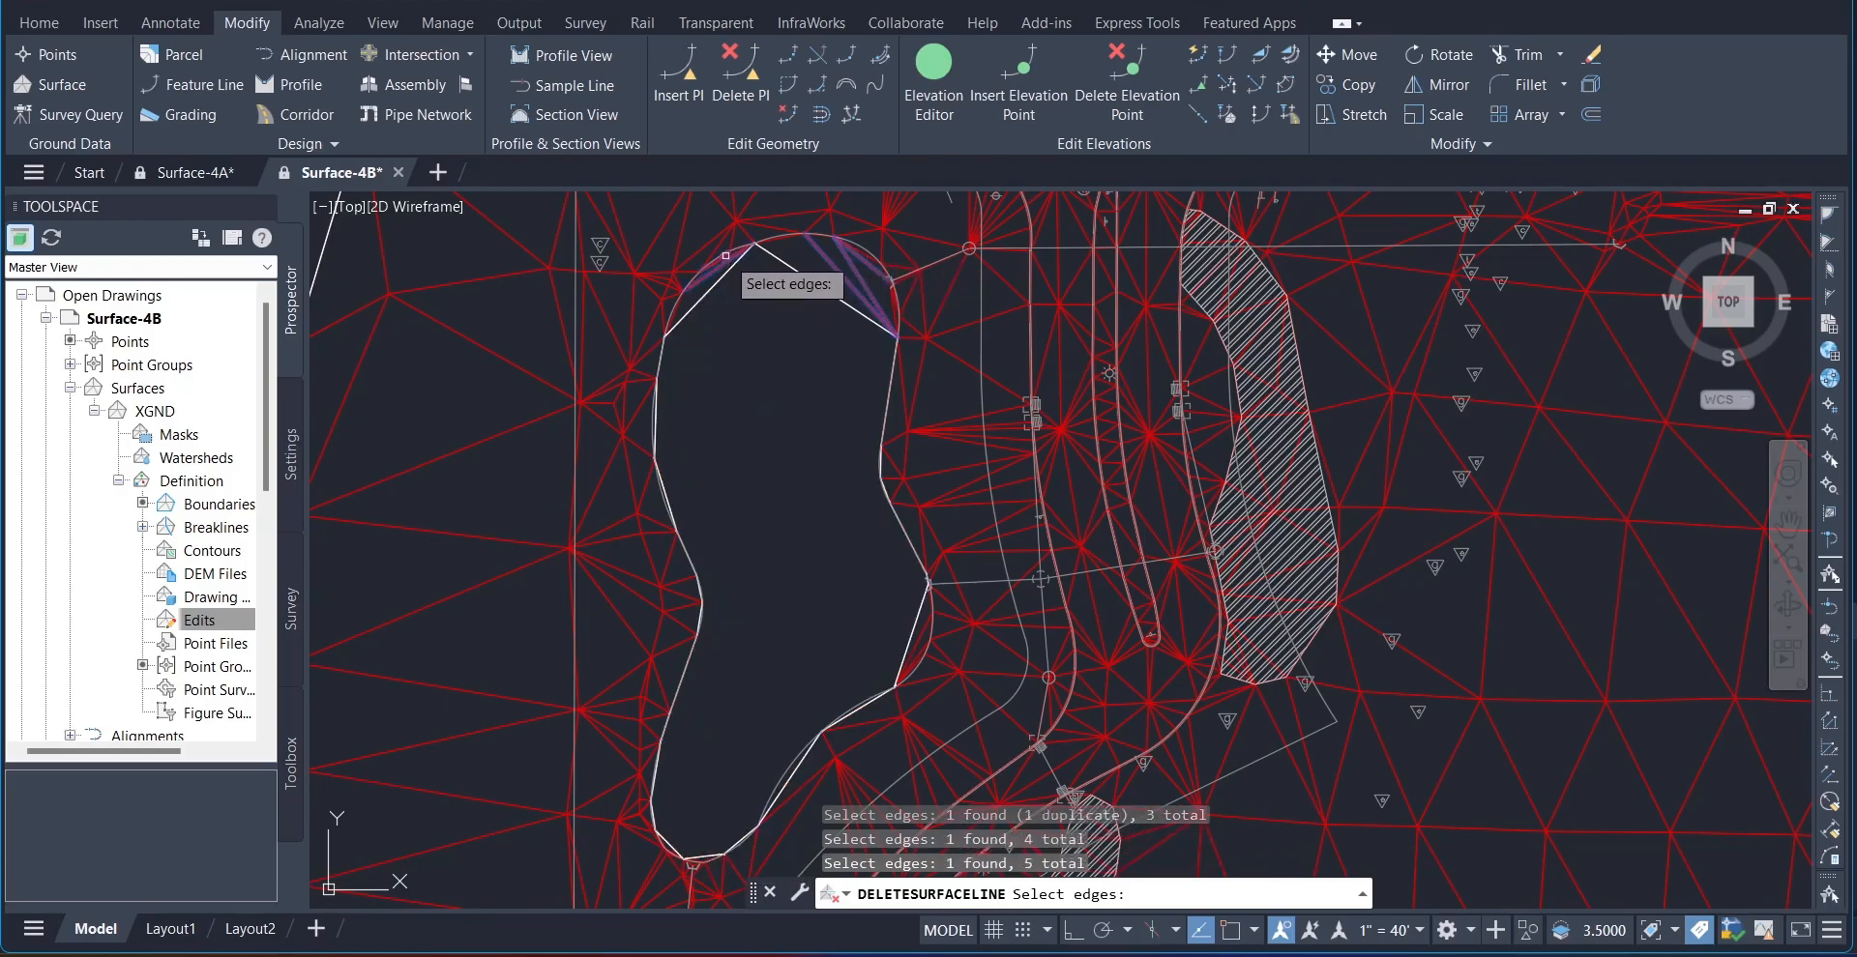
pyautogui.press('Return')
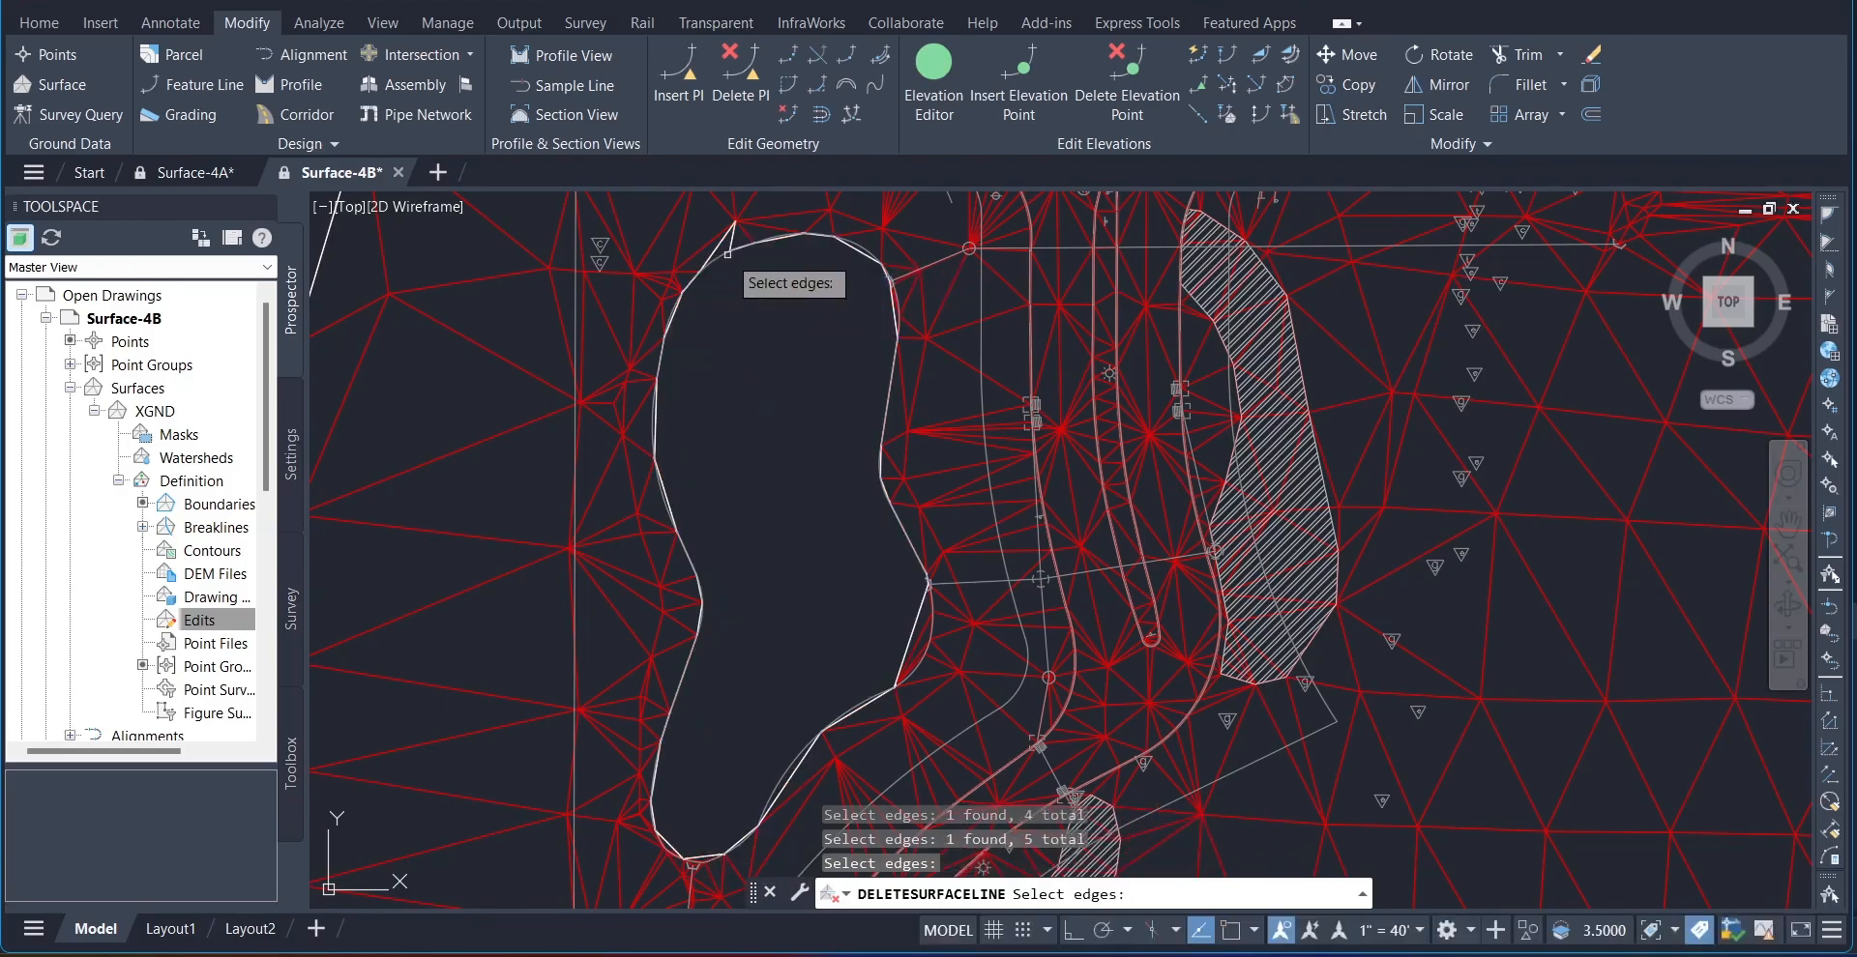
# Step: Delete the two remaining triangle edges at the outline's southeastern bulge, end the command, and select the first Delete multiple lines edit
pyautogui.click(920, 647)
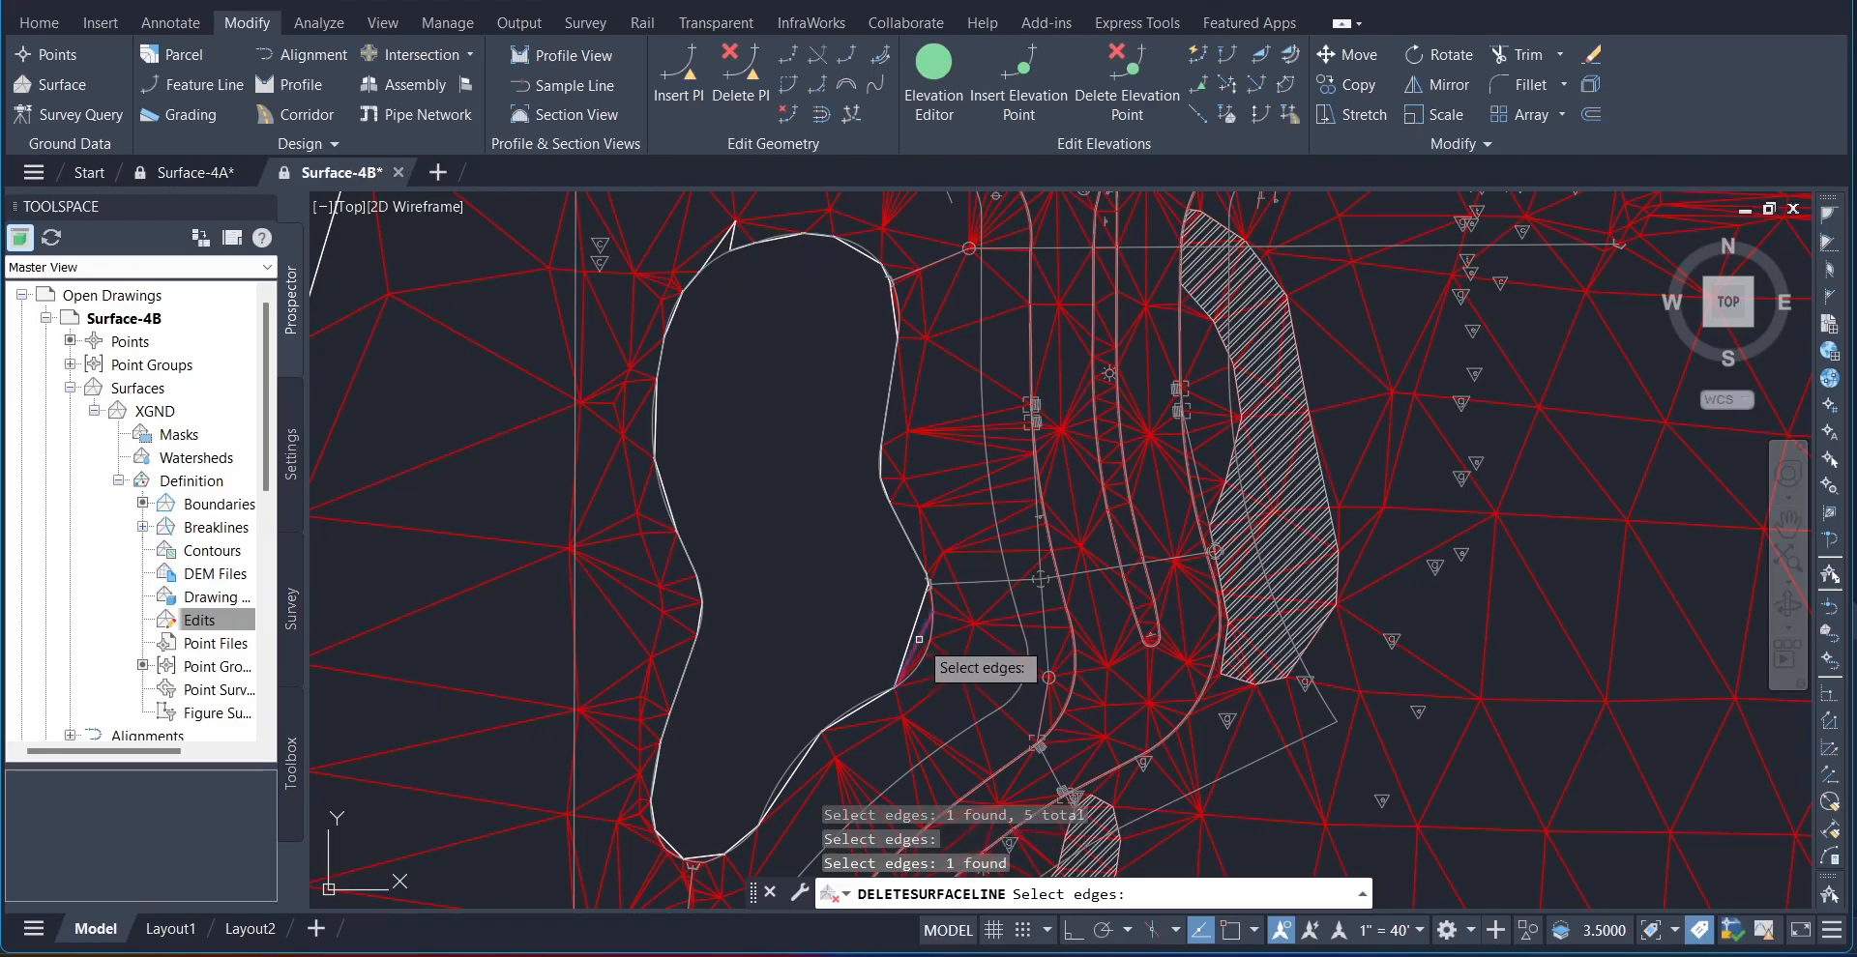
pyautogui.click(922, 648)
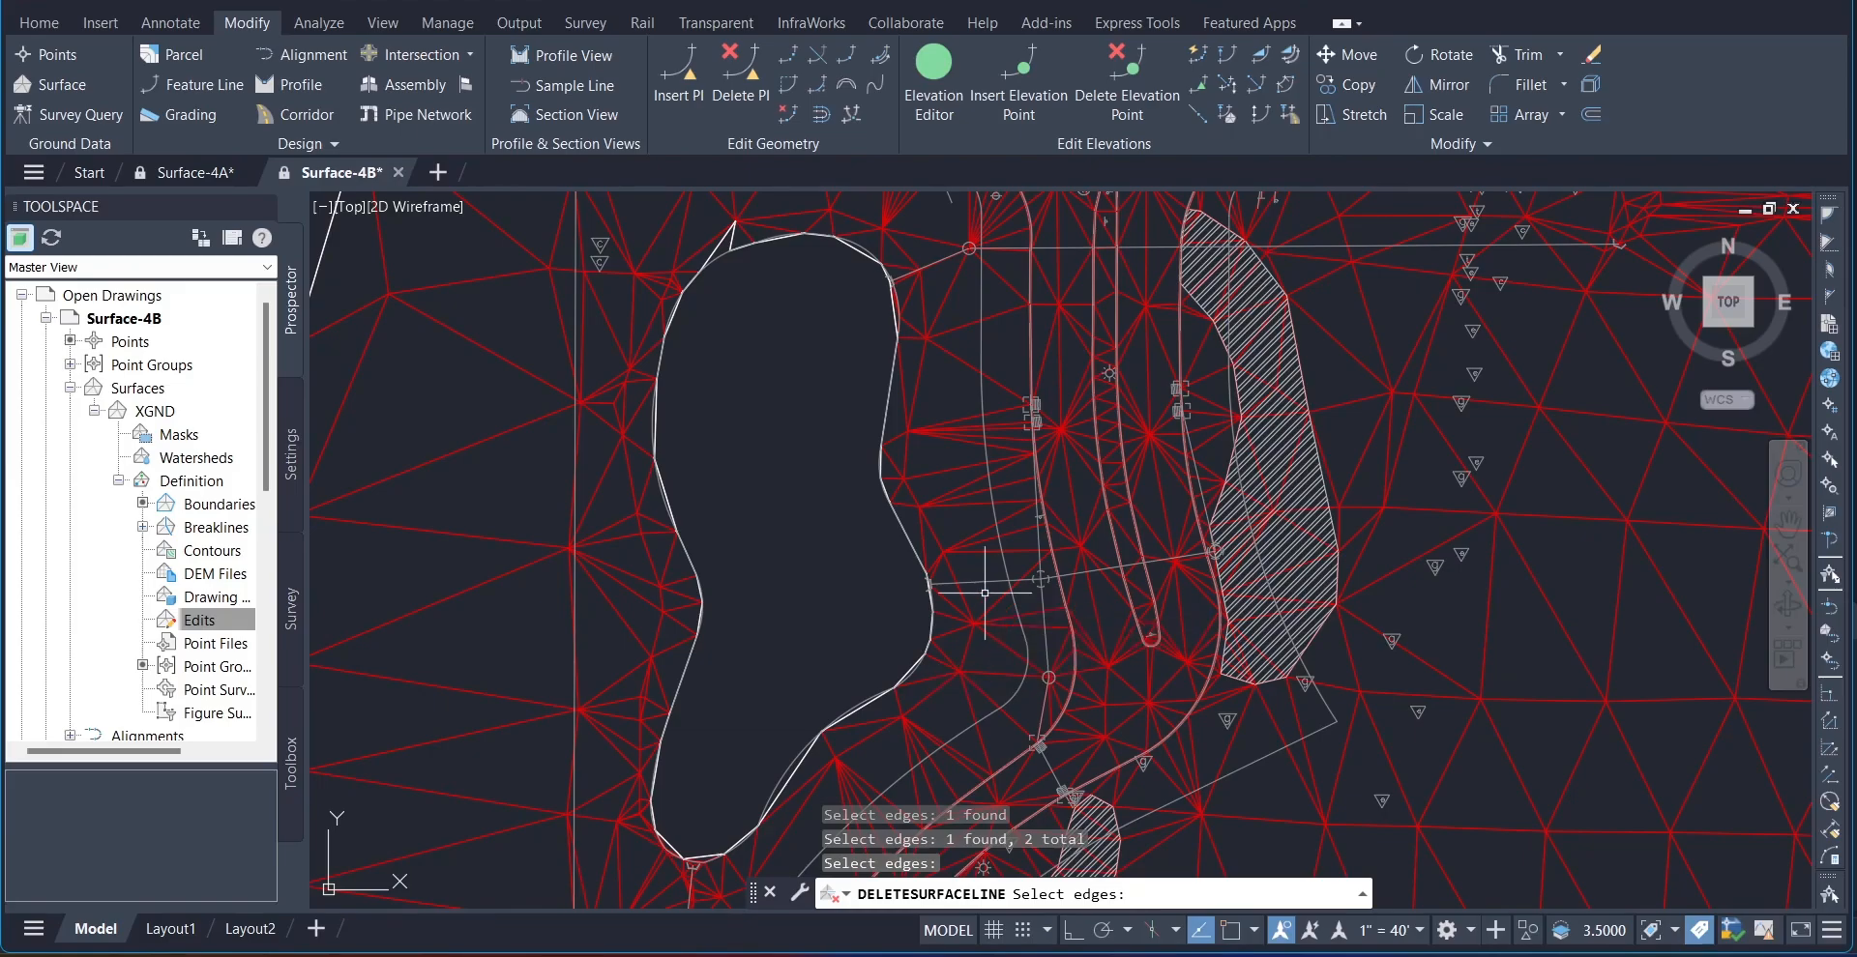
pyautogui.press('Return')
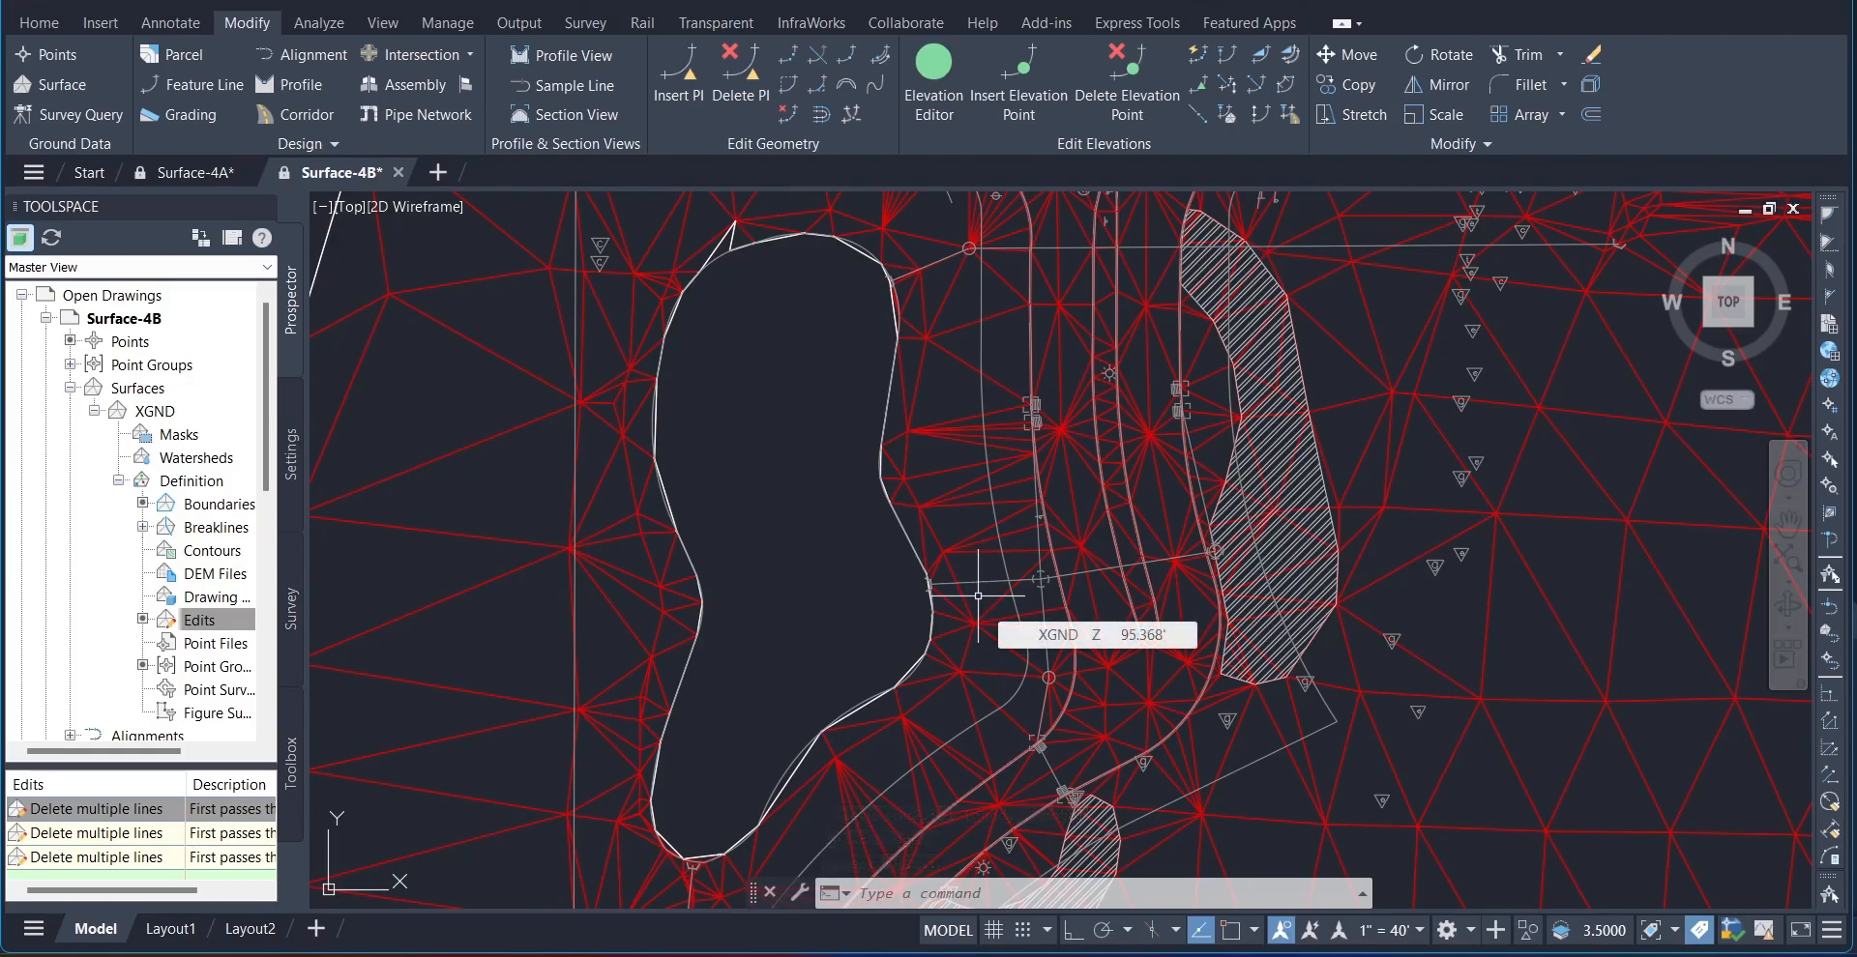
pyautogui.click(55, 811)
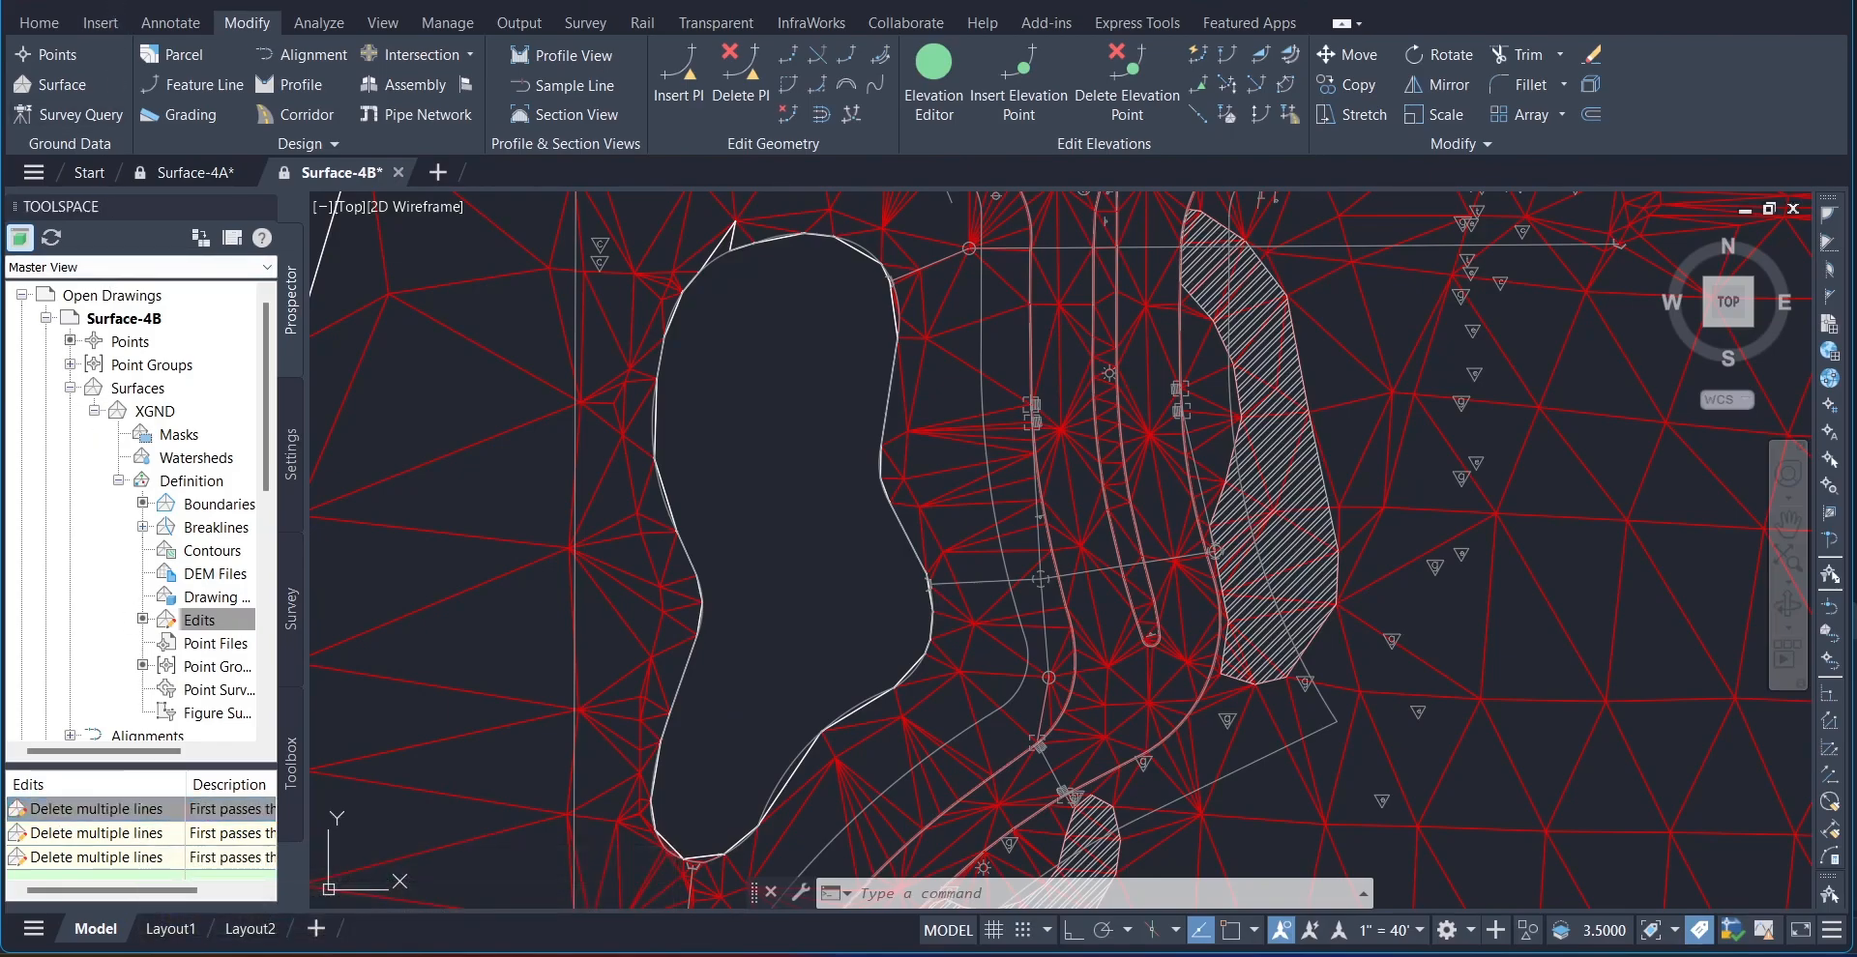
# Step: Open the Surface-4C drawing from the tutorial Drawings folder as read-only and zoom to its extents
pyautogui.click(111, 2)
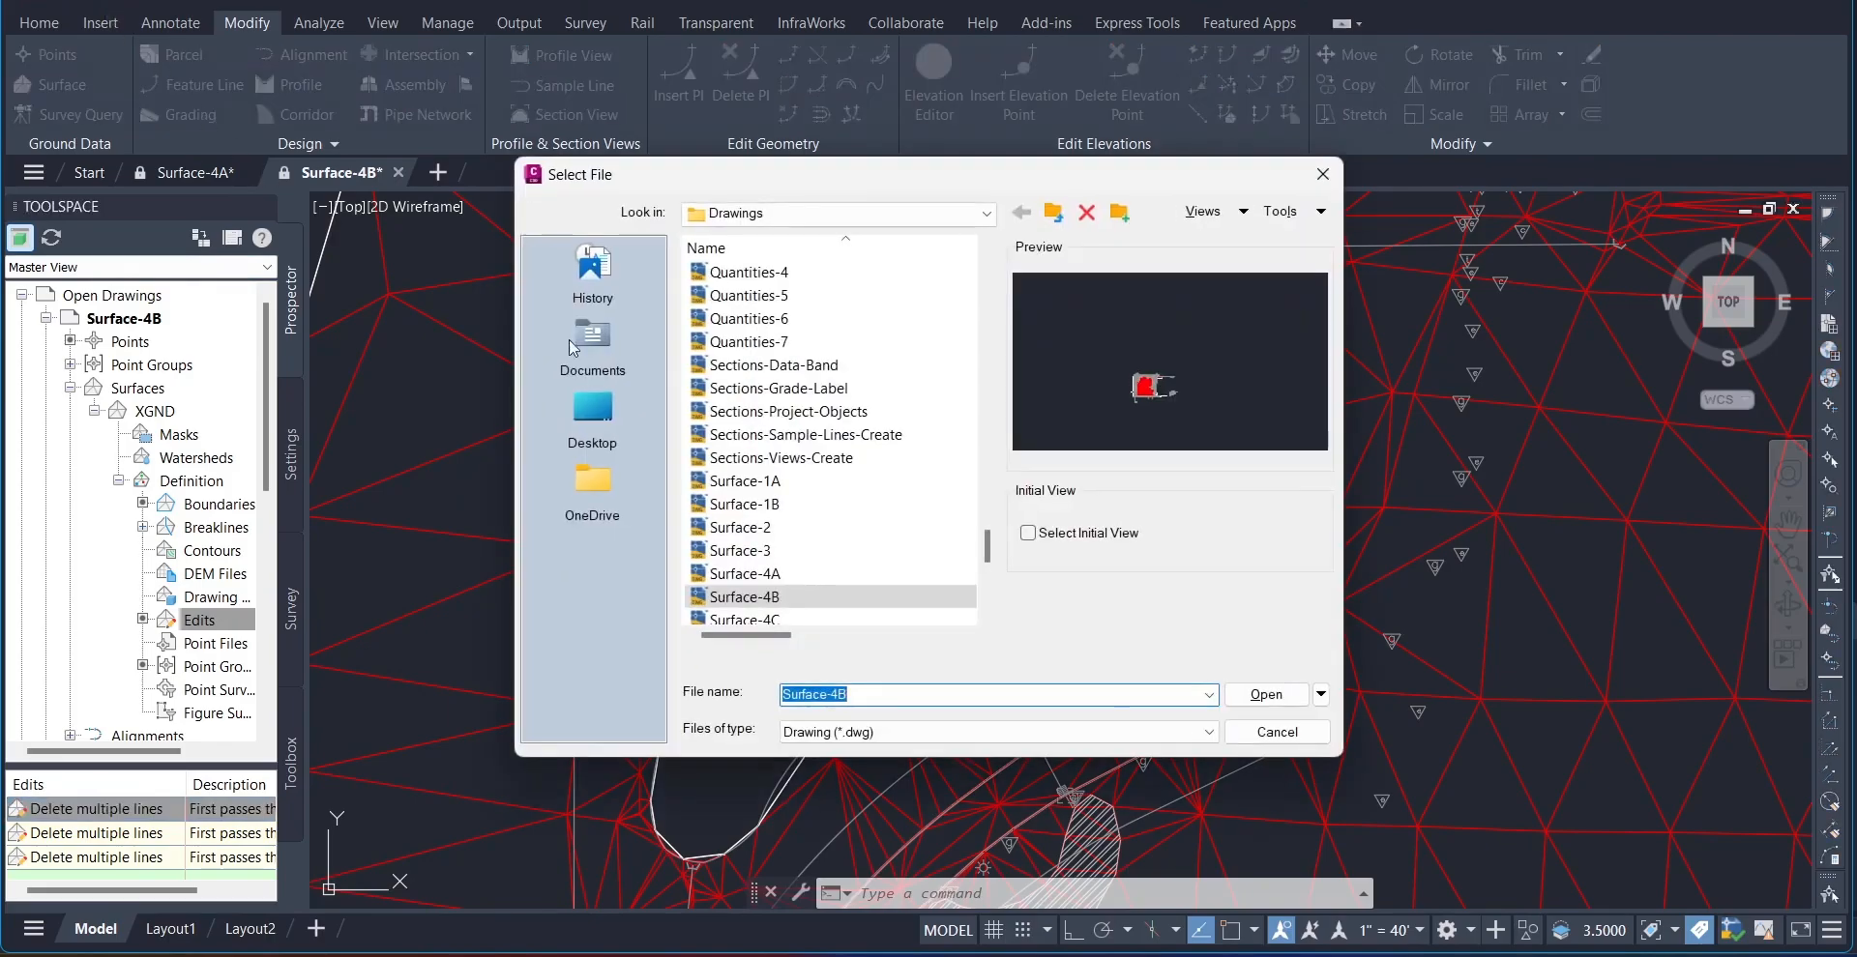
pyautogui.click(744, 619)
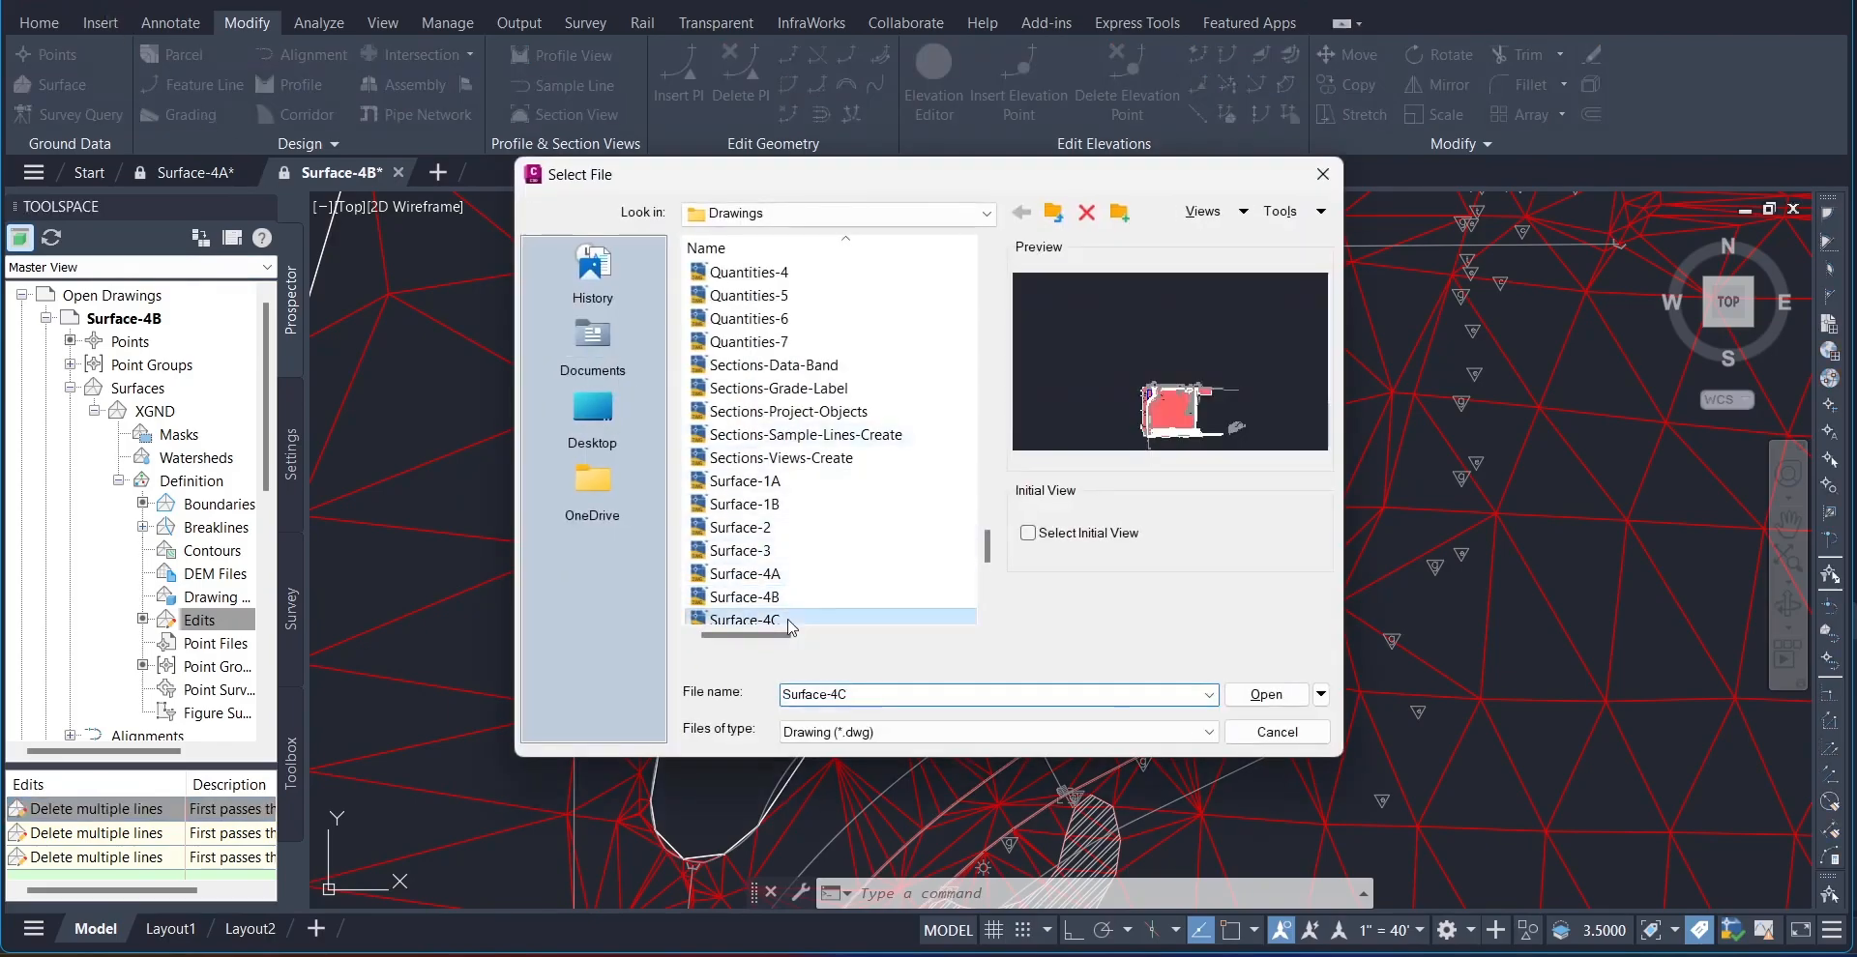
pyautogui.click(1262, 702)
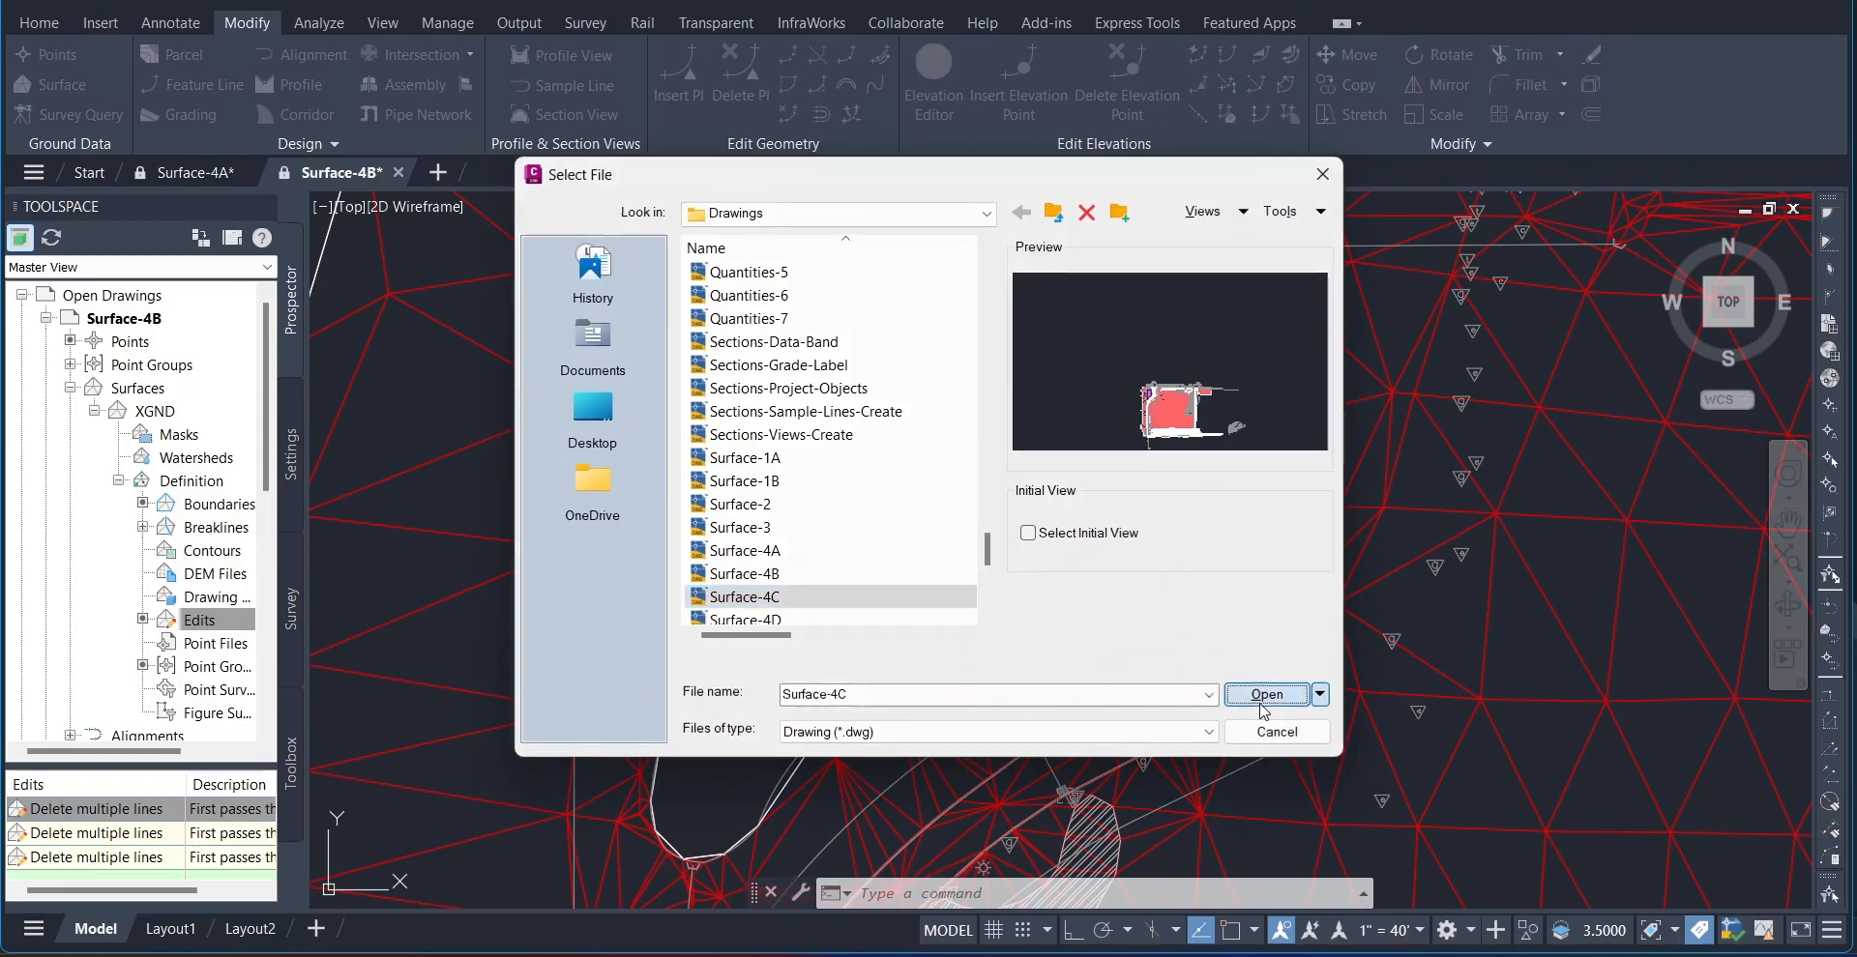
pyautogui.click(1012, 534)
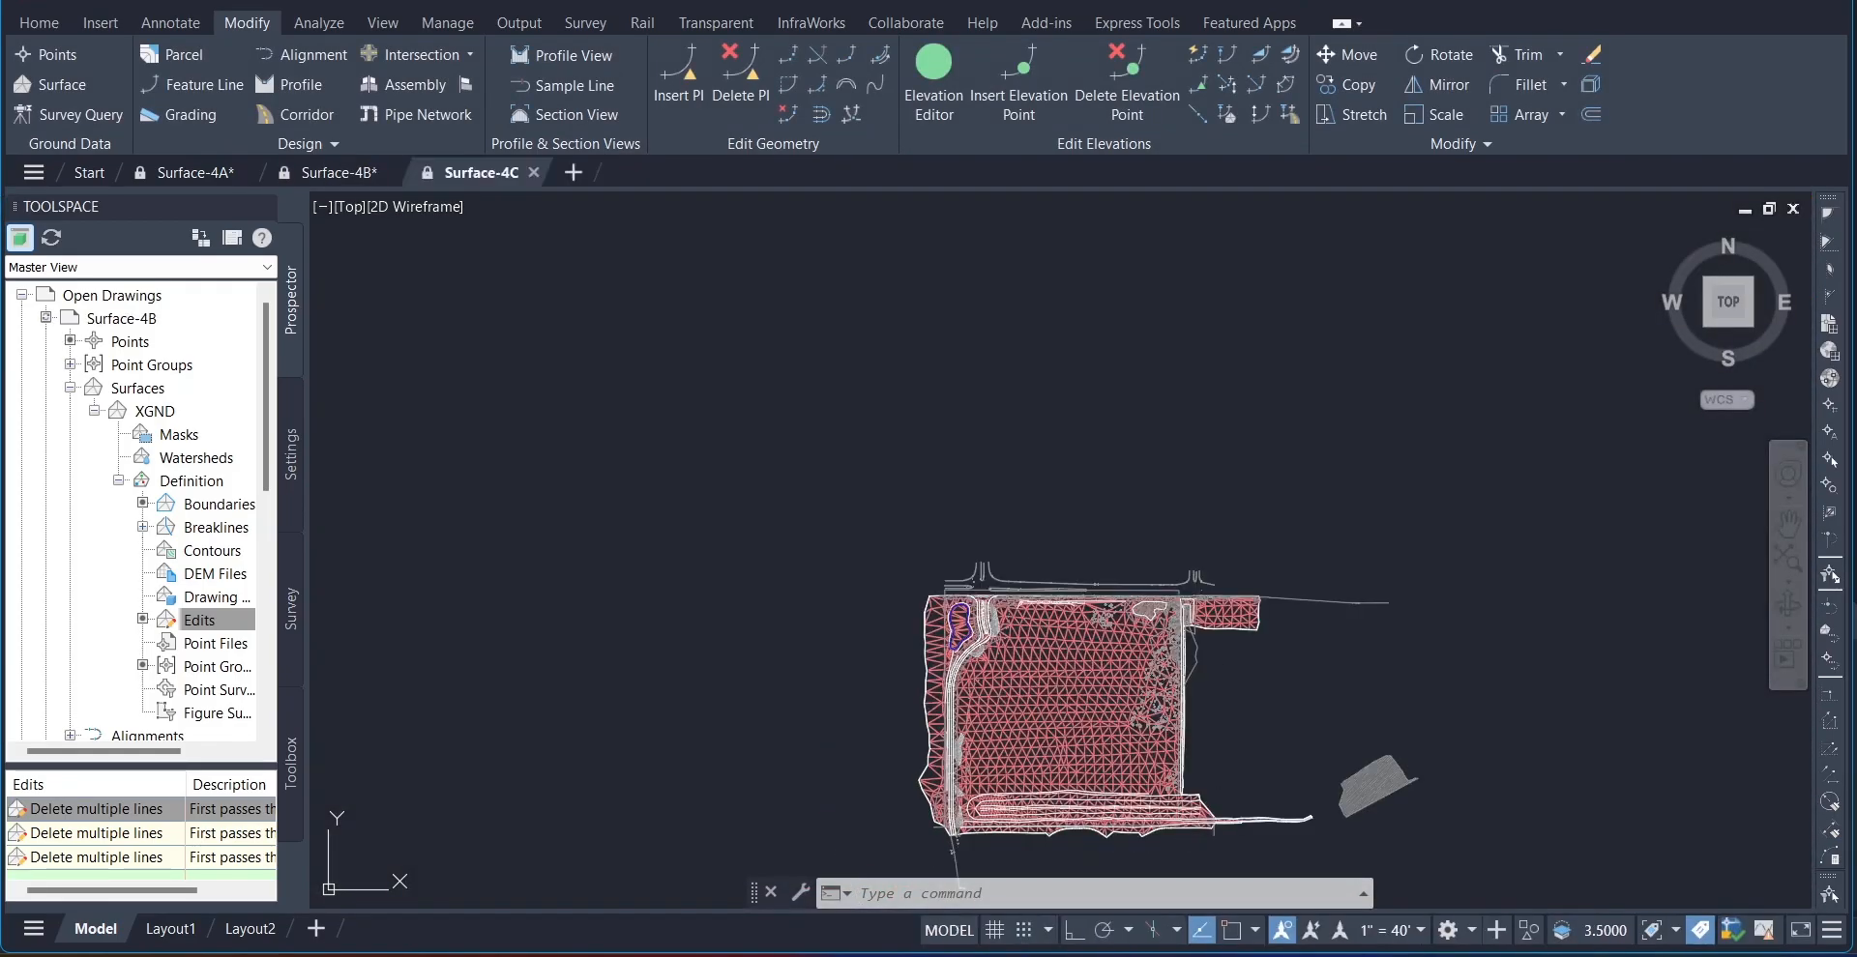
pyautogui.write('ze')
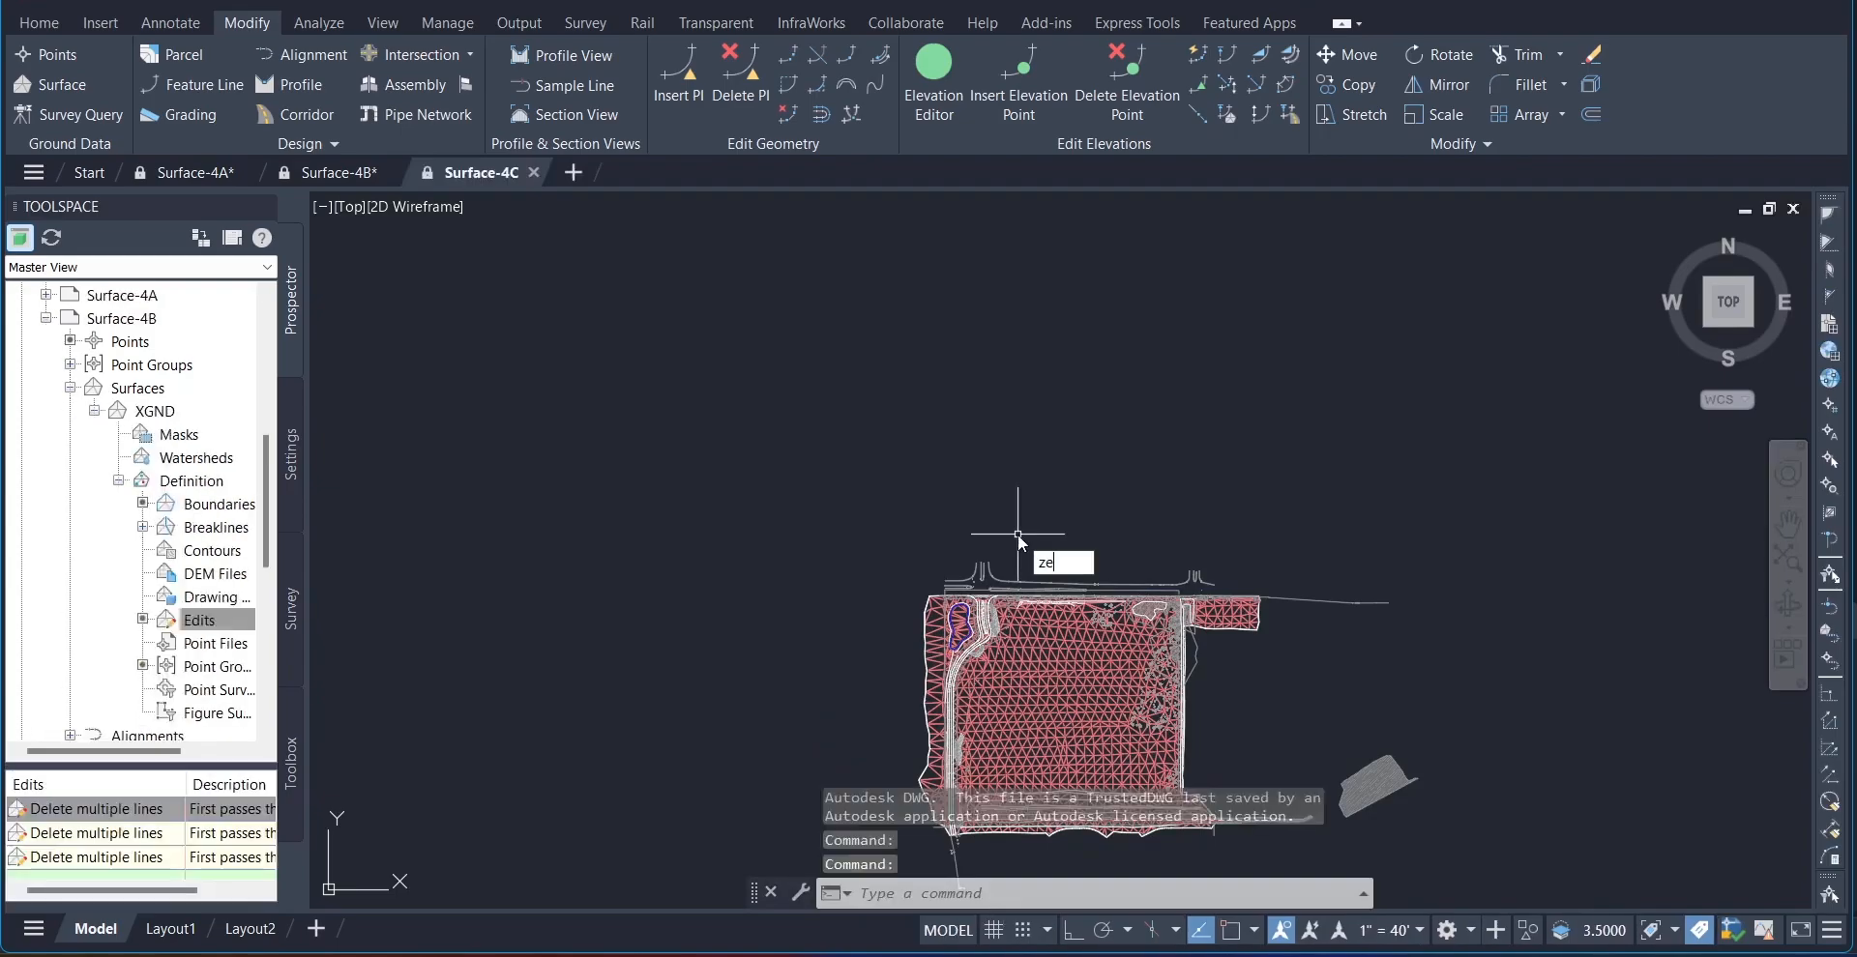
pyautogui.press('Return')
pyautogui.moveTo(1017, 532)
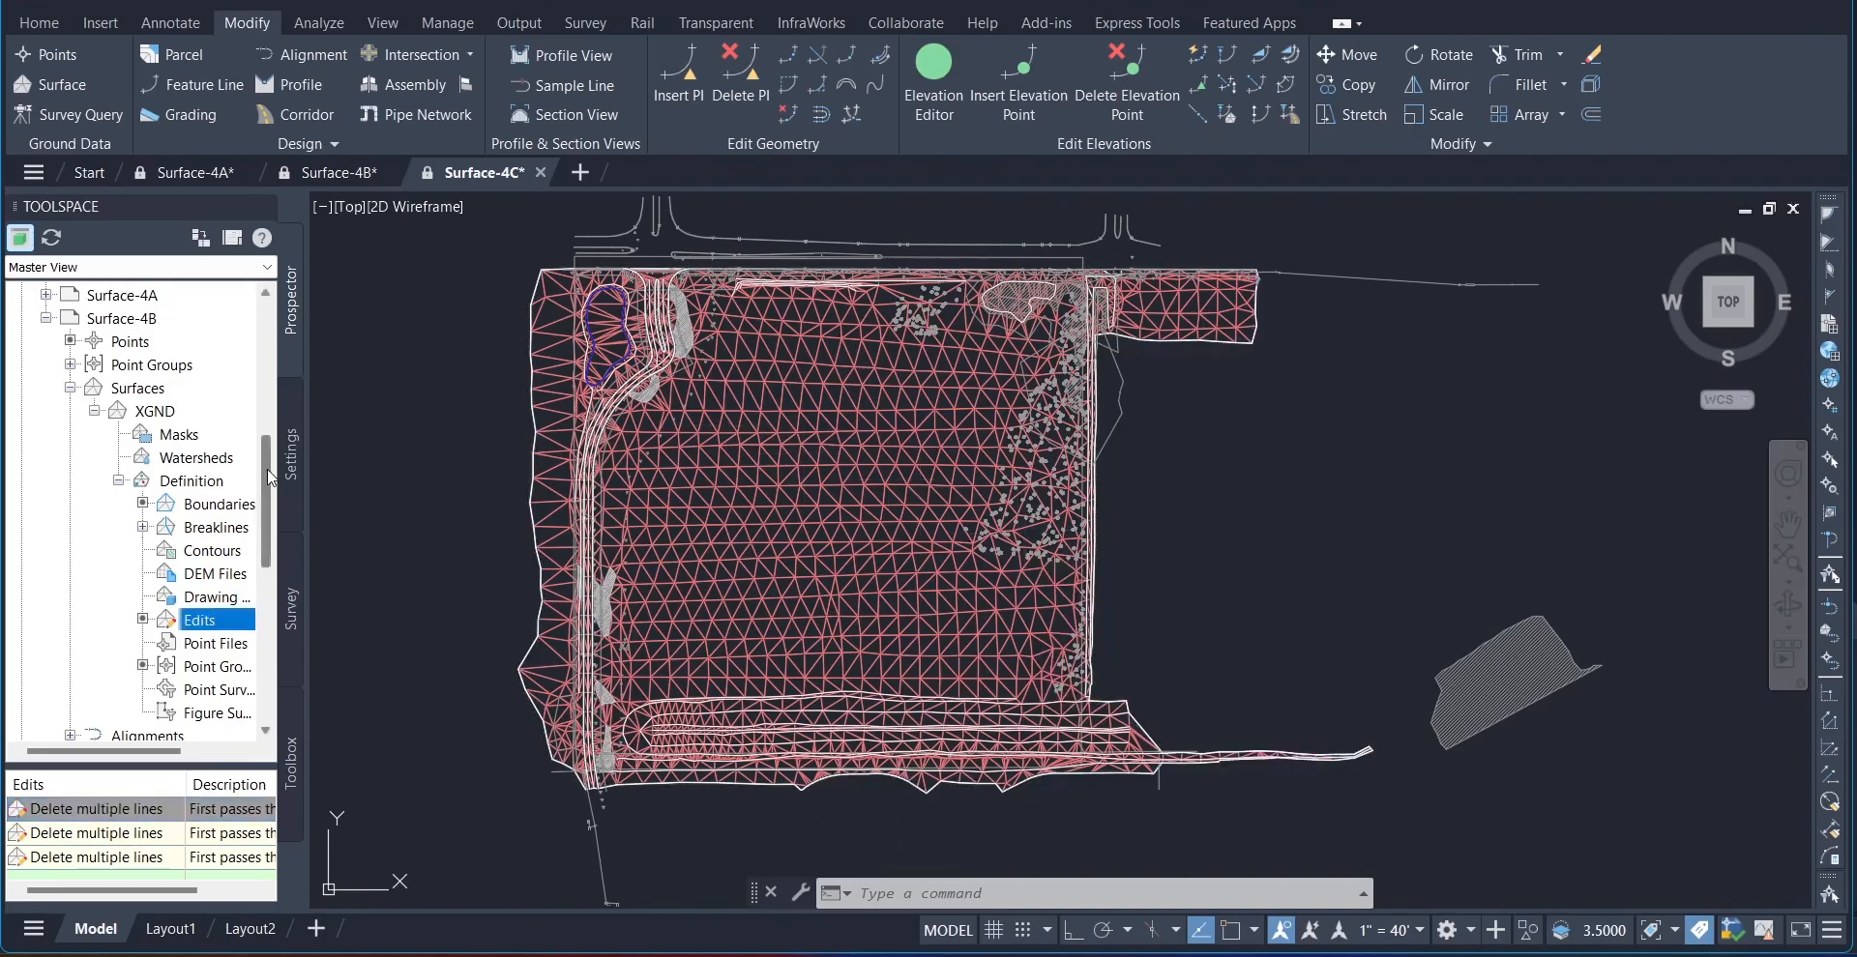
# Step: Expand Surface-4C's surfaces down to the definition items of XGND
pyautogui.moveTo(267, 468); pyautogui.dragTo(273, 250)
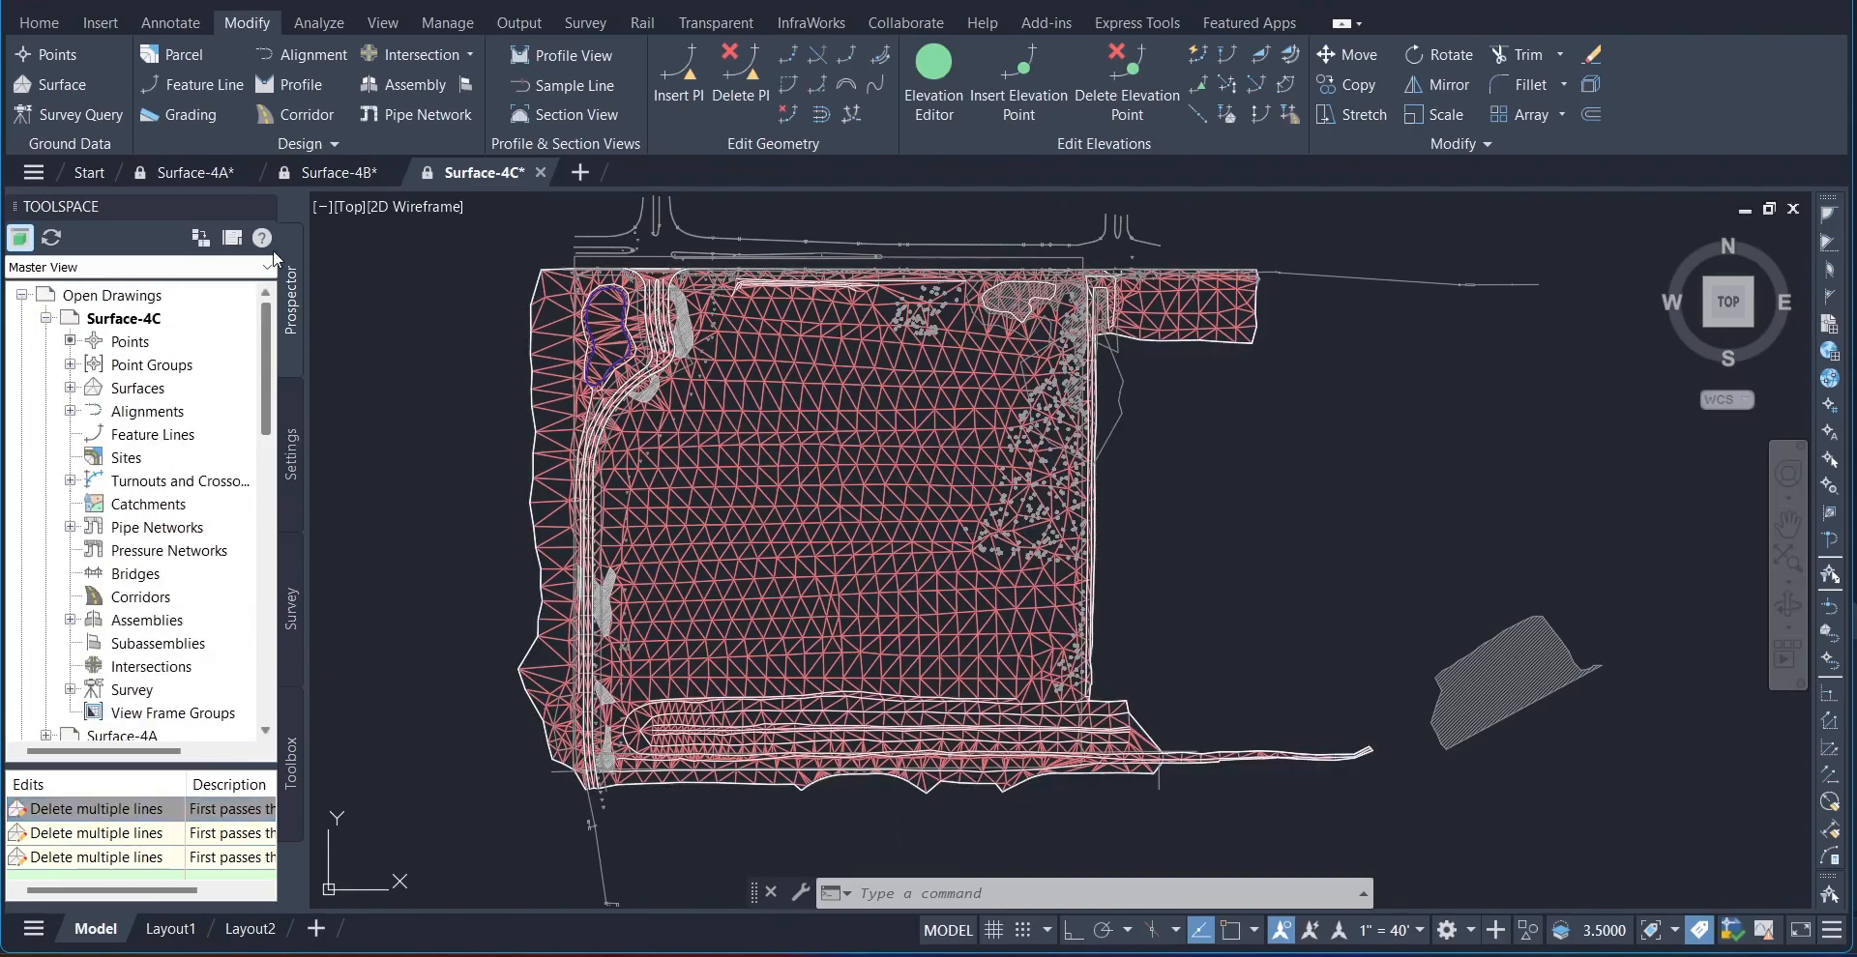
pyautogui.click(70, 388)
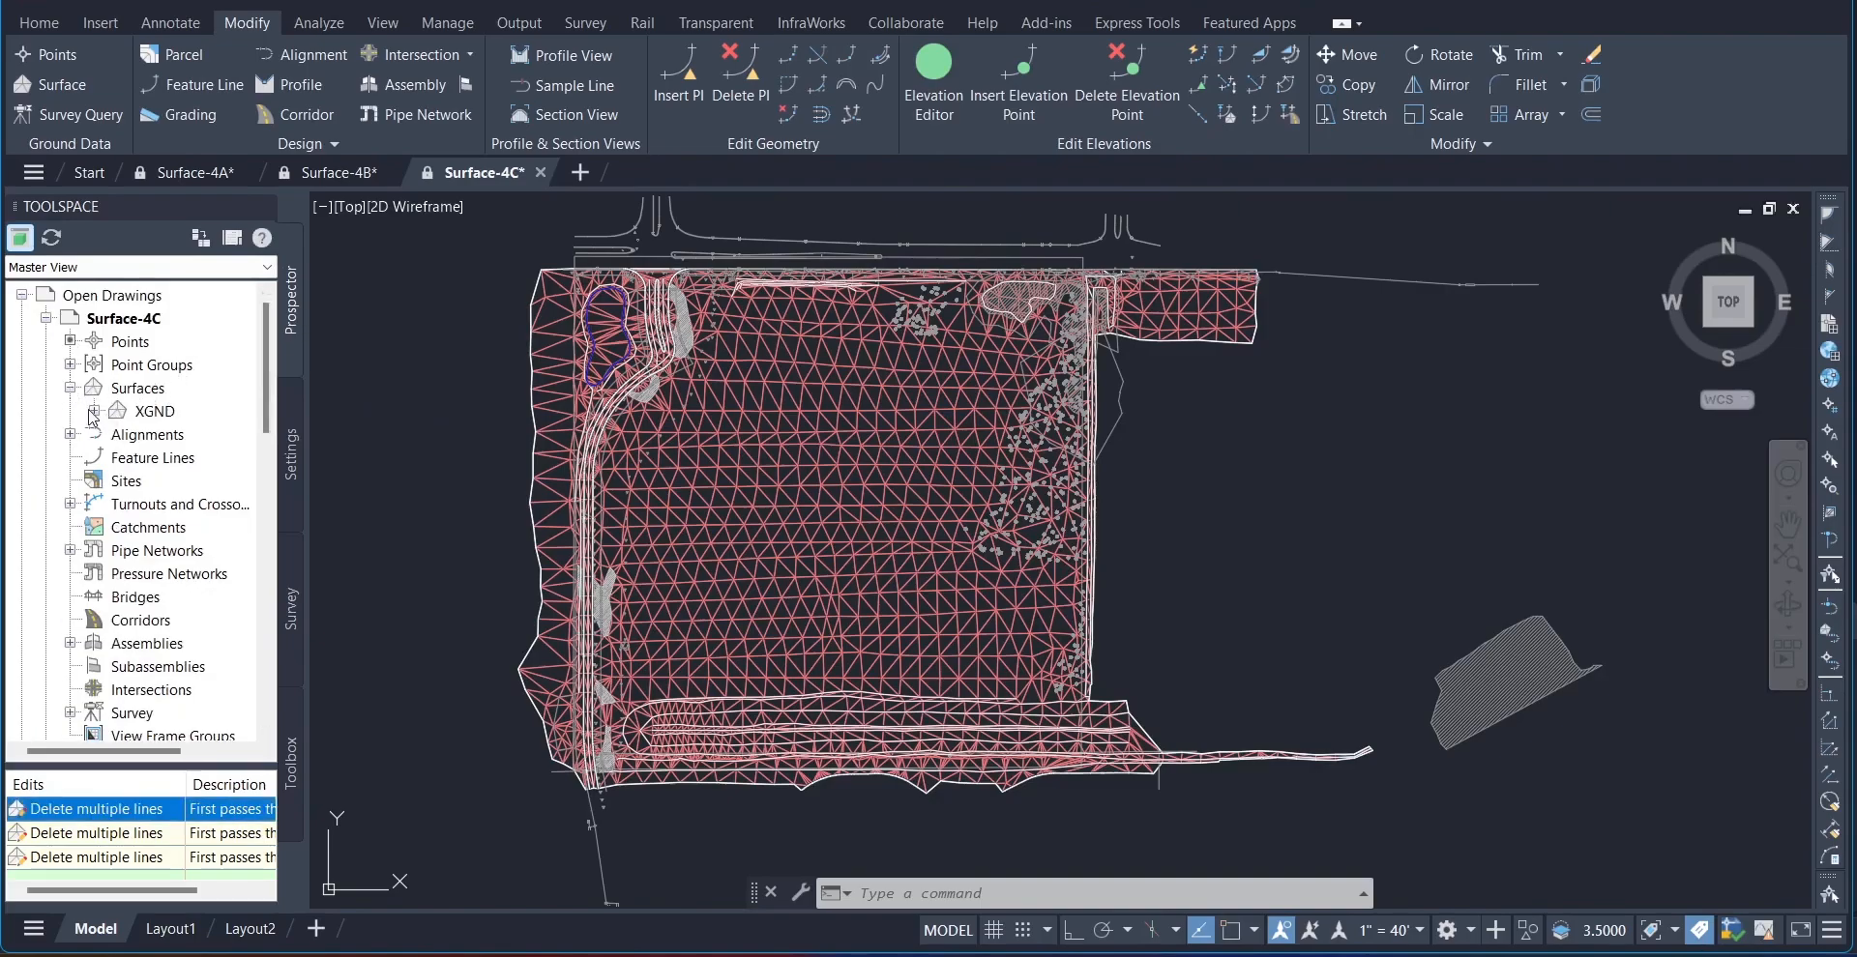
pyautogui.click(94, 412)
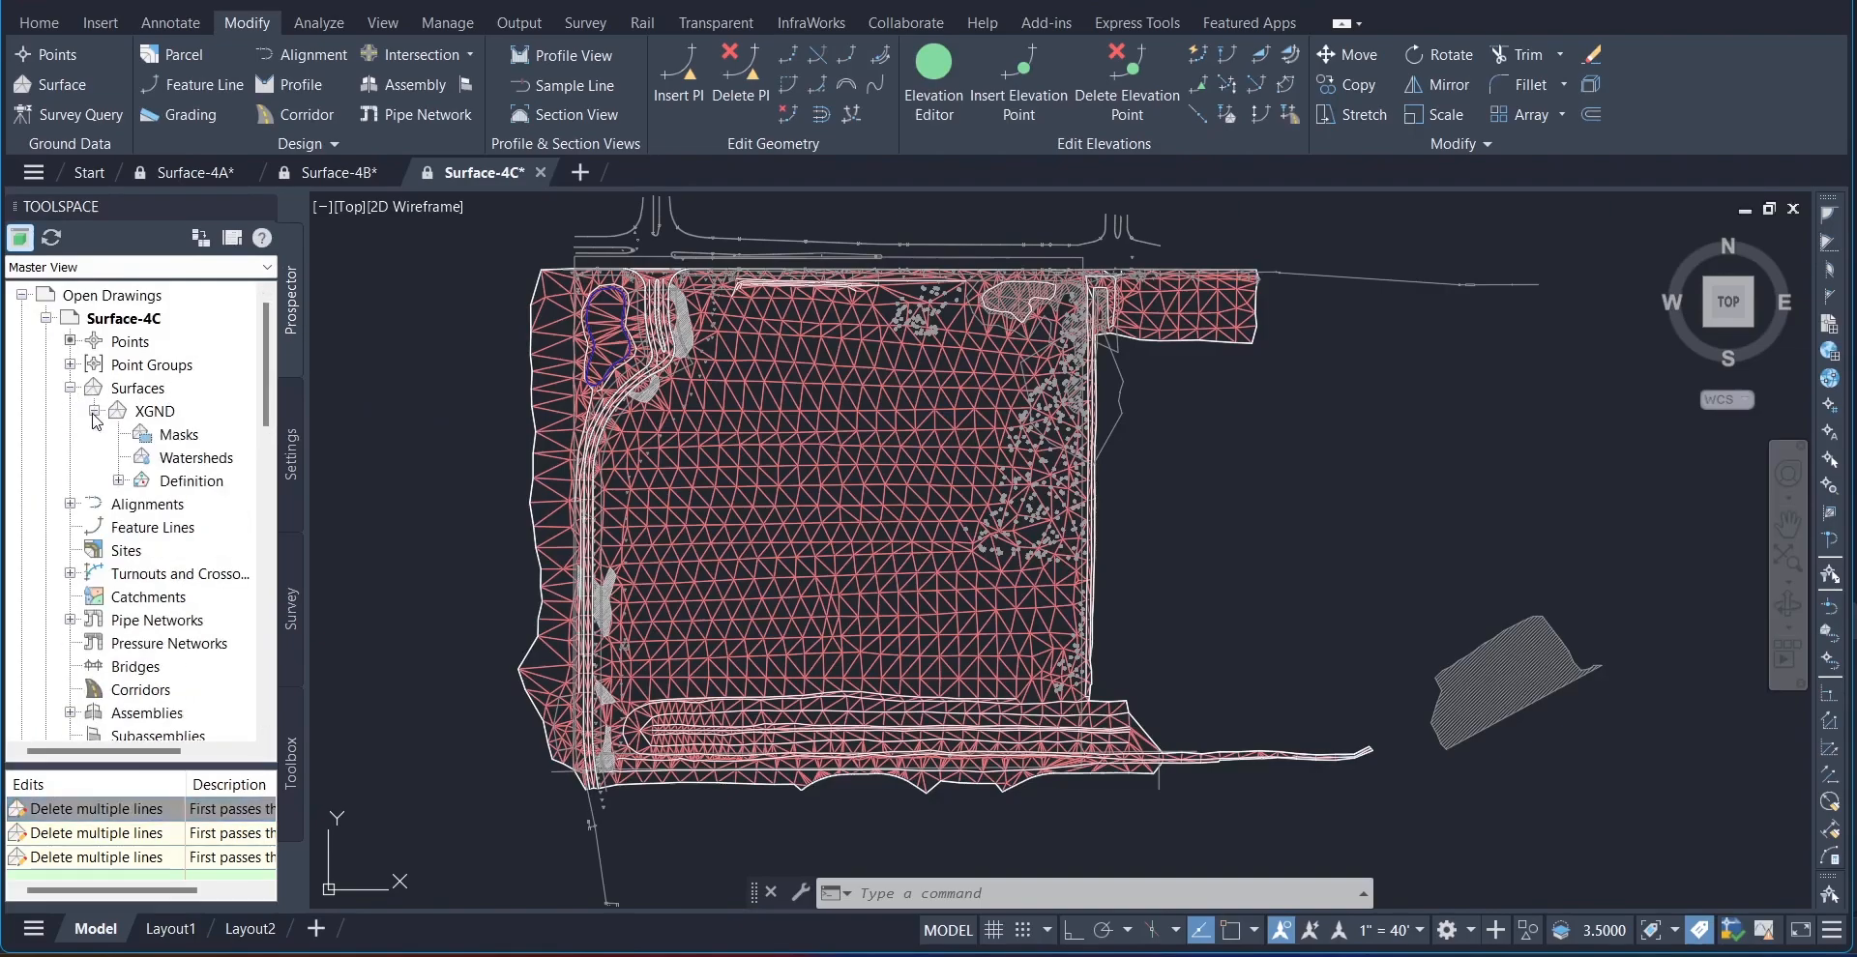
pyautogui.click(118, 480)
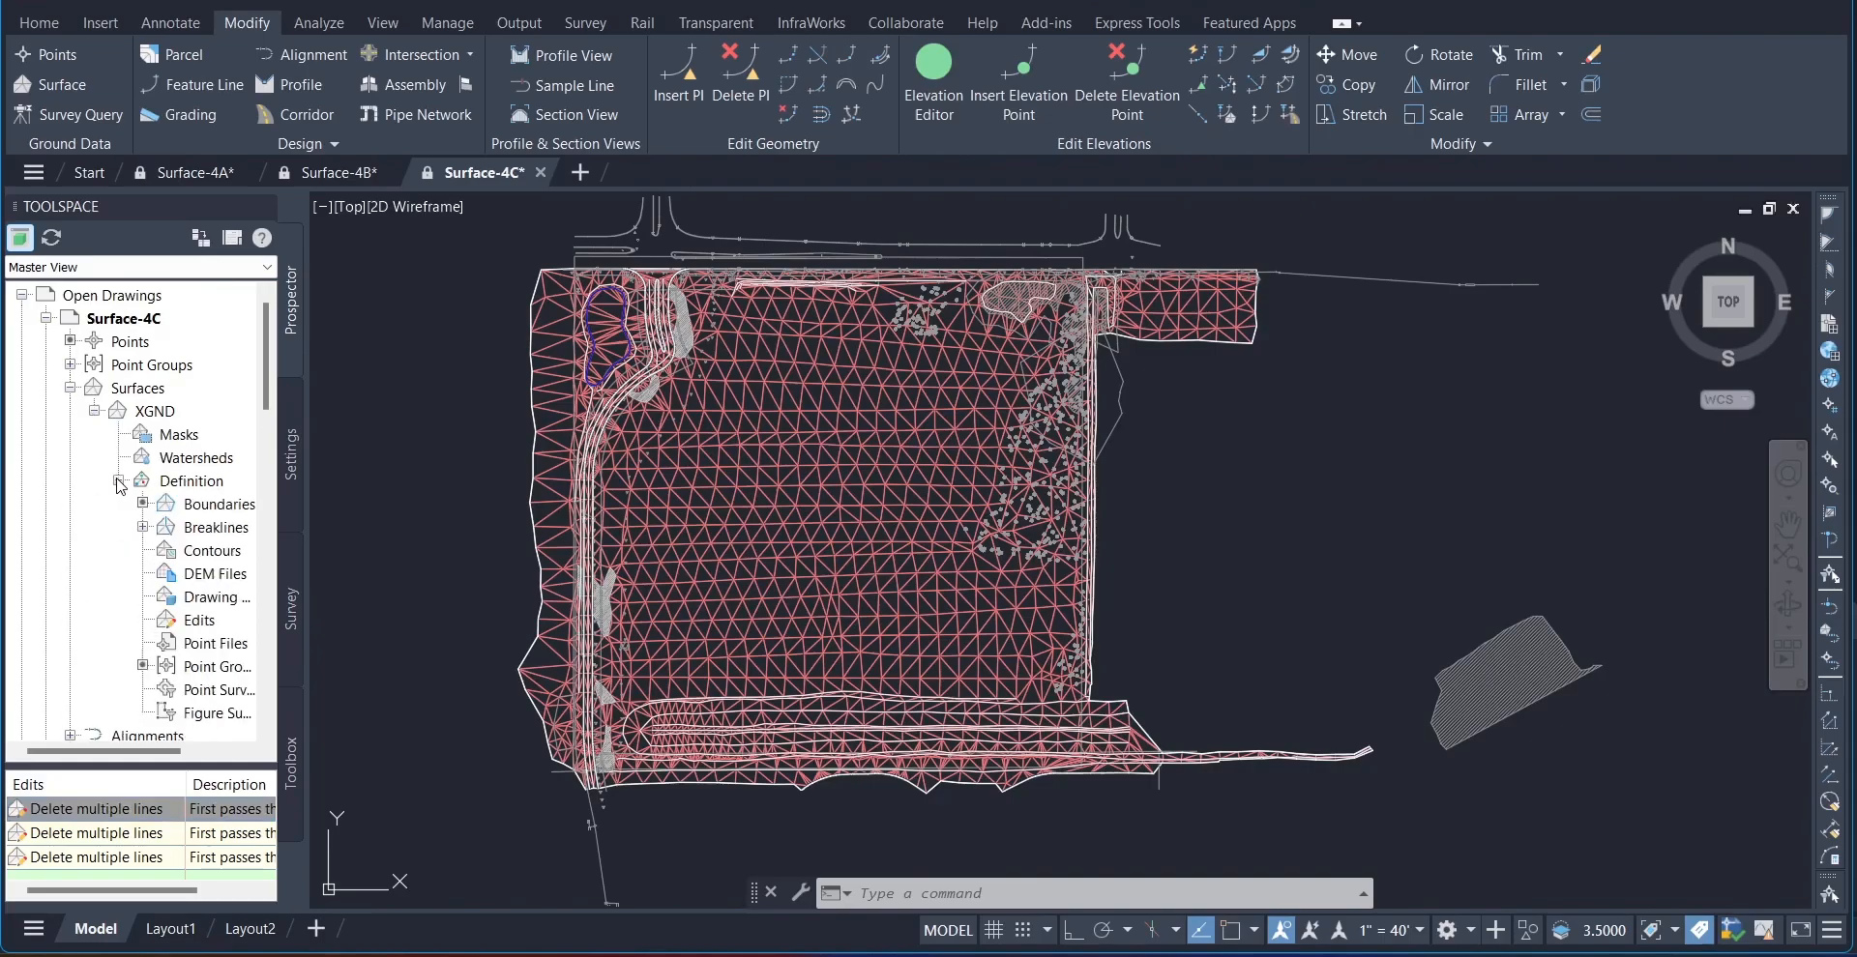
# Step: Add a boundary to XGND named XGND-Pond Hide, of type Hide, with non-destructive breakline on and a 1.0000' mid-ordinate distance
pyautogui.rightClick(205, 505)
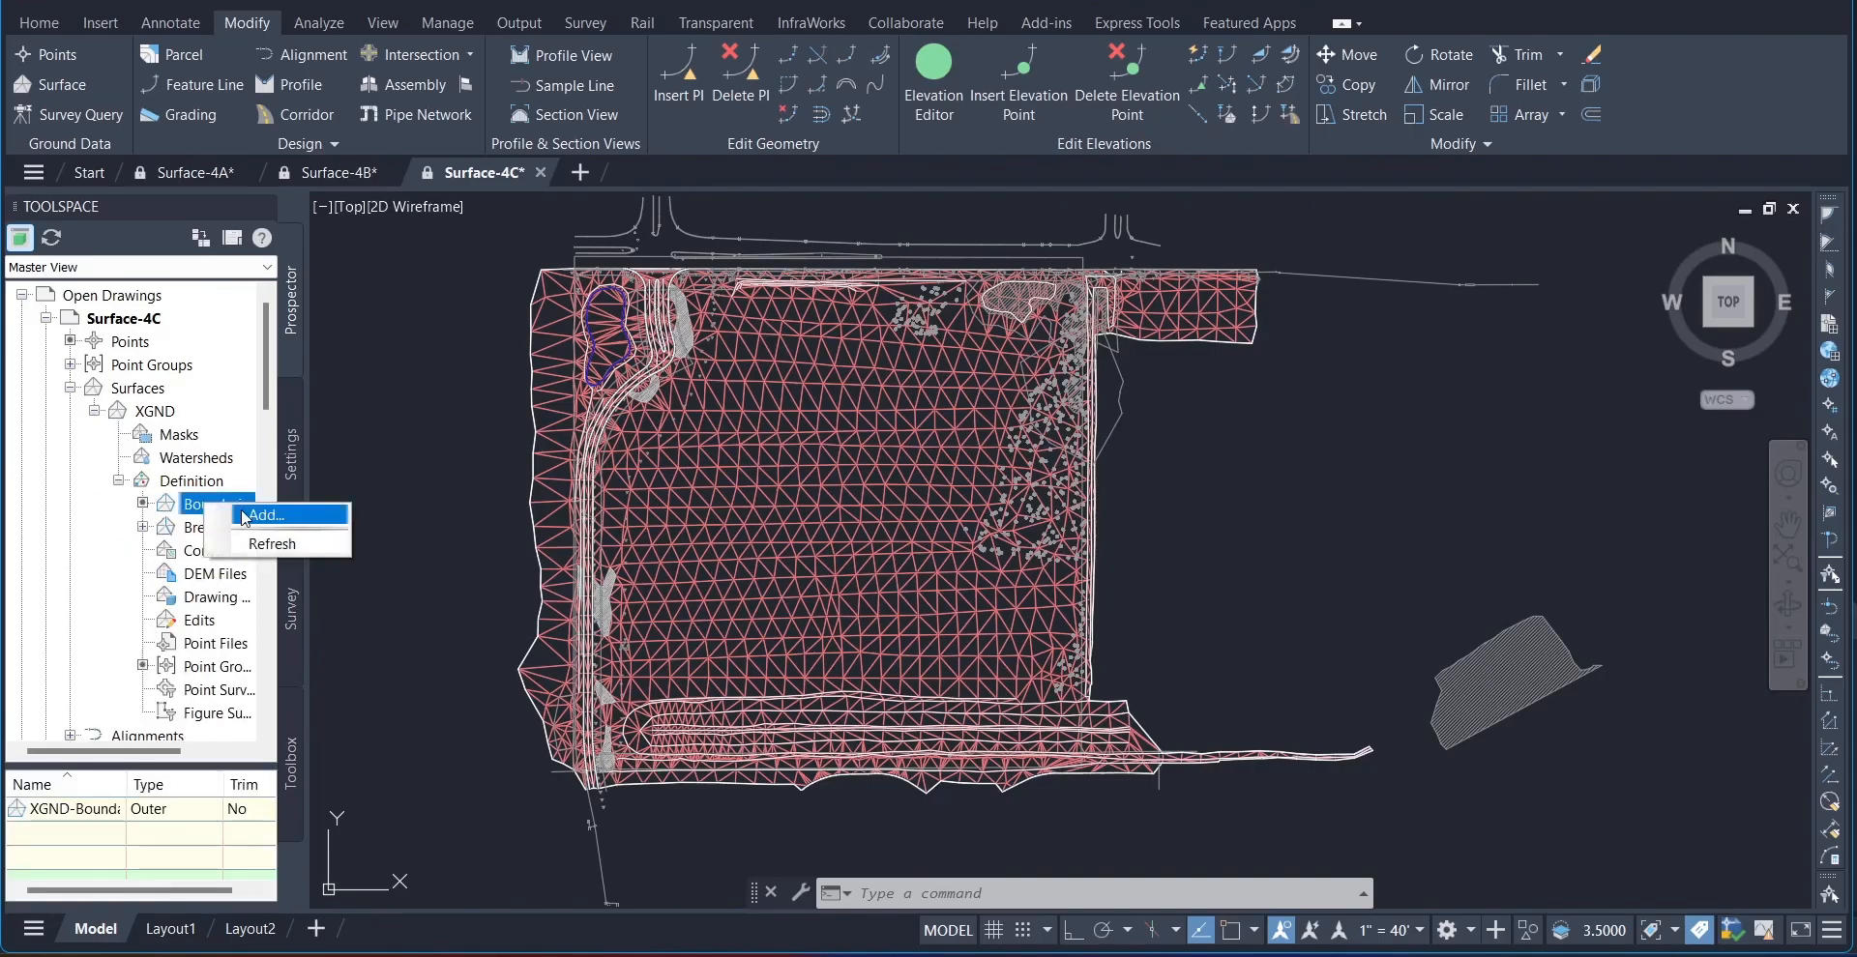
pyautogui.click(246, 510)
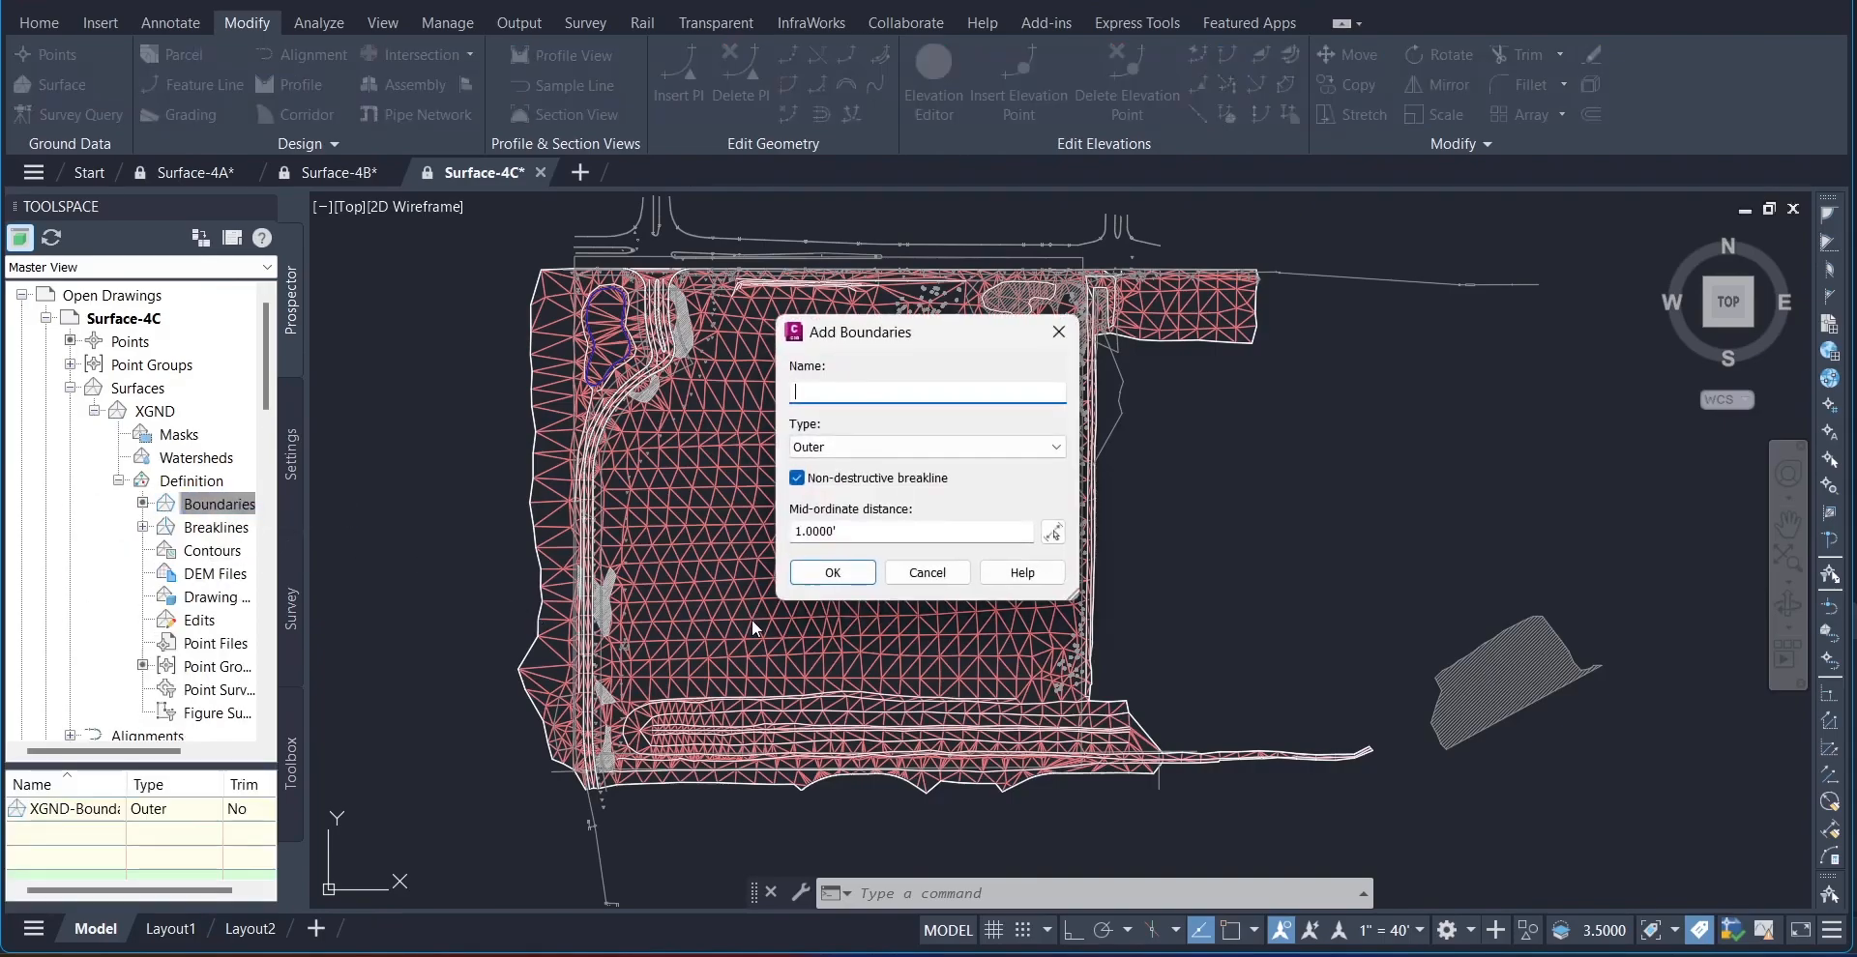
pyautogui.write('XGND-Pond Hide')
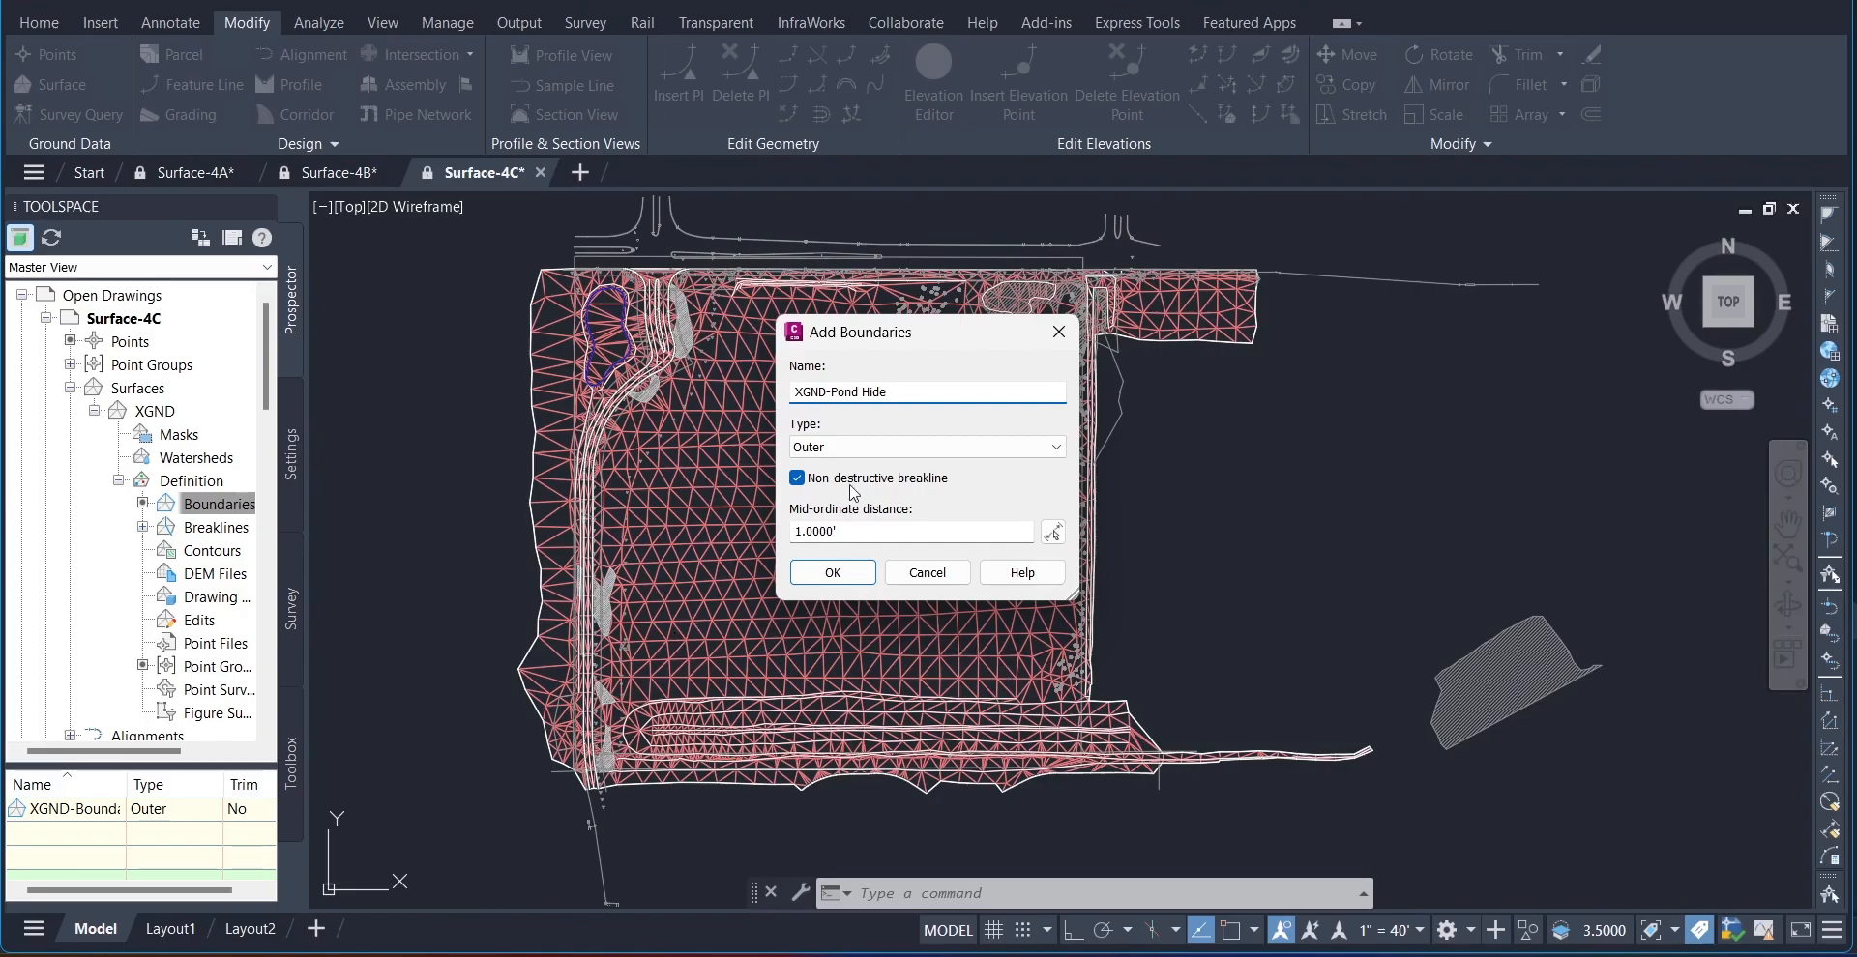
pyautogui.click(1057, 450)
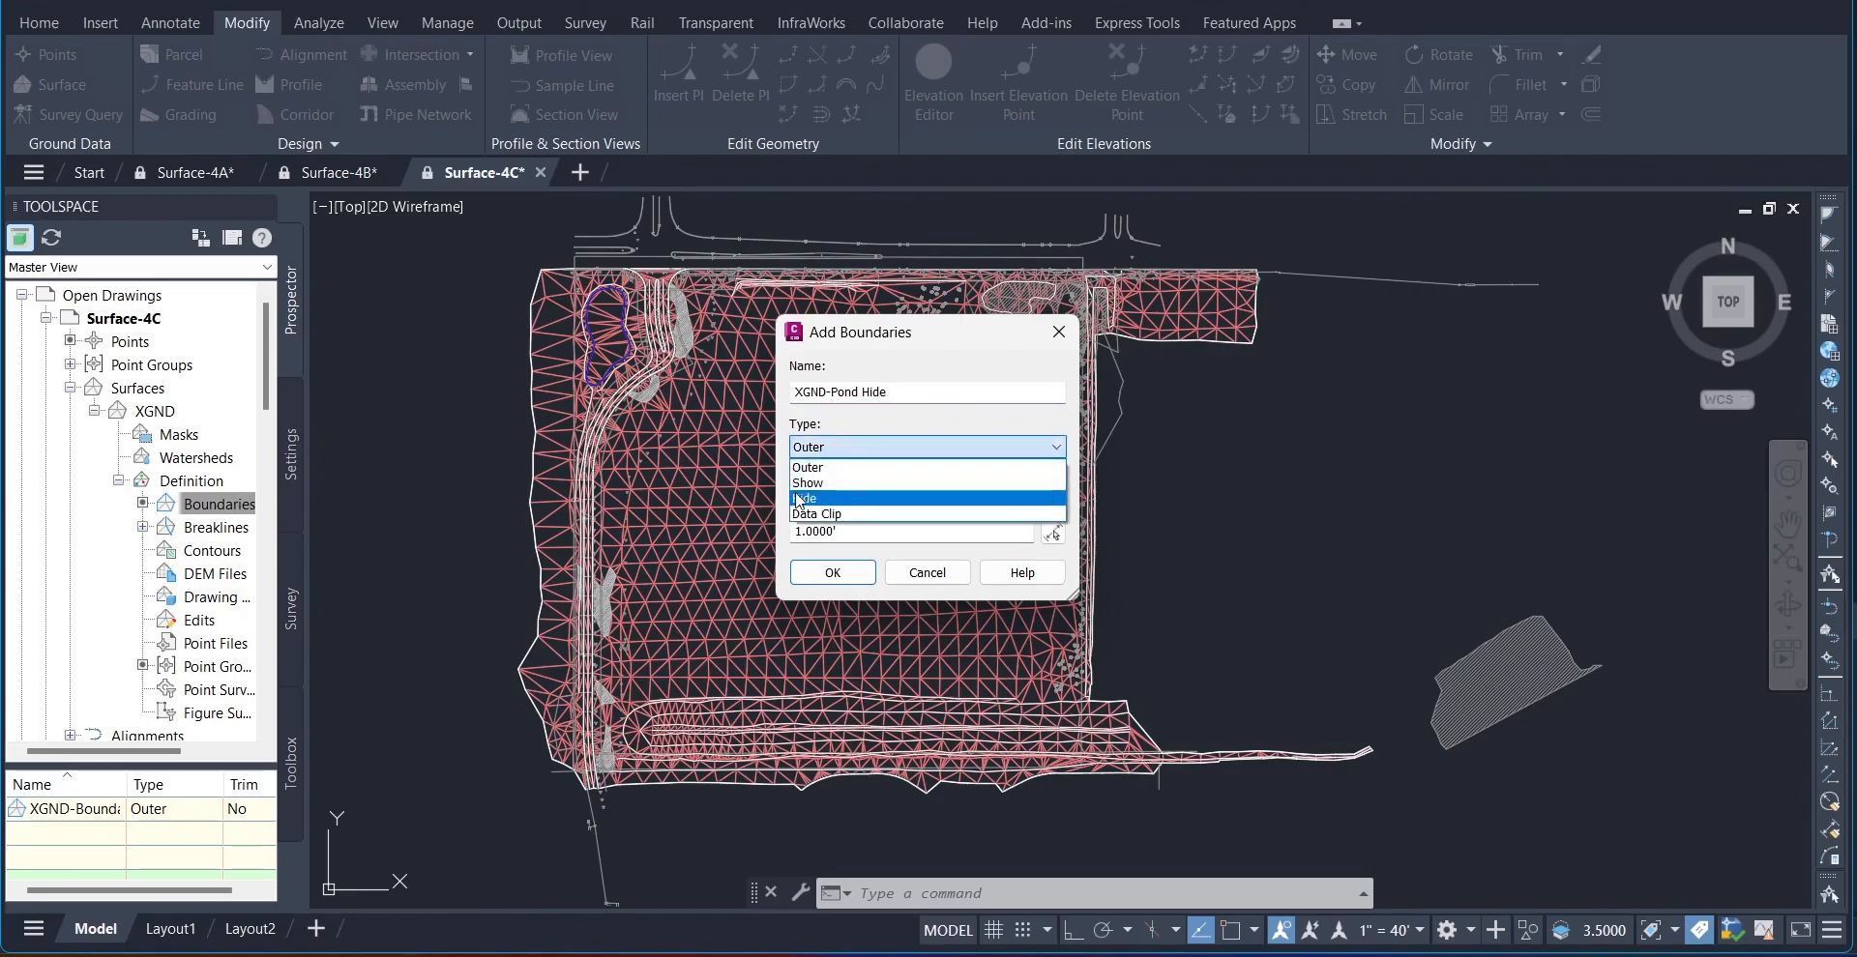
pyautogui.click(799, 499)
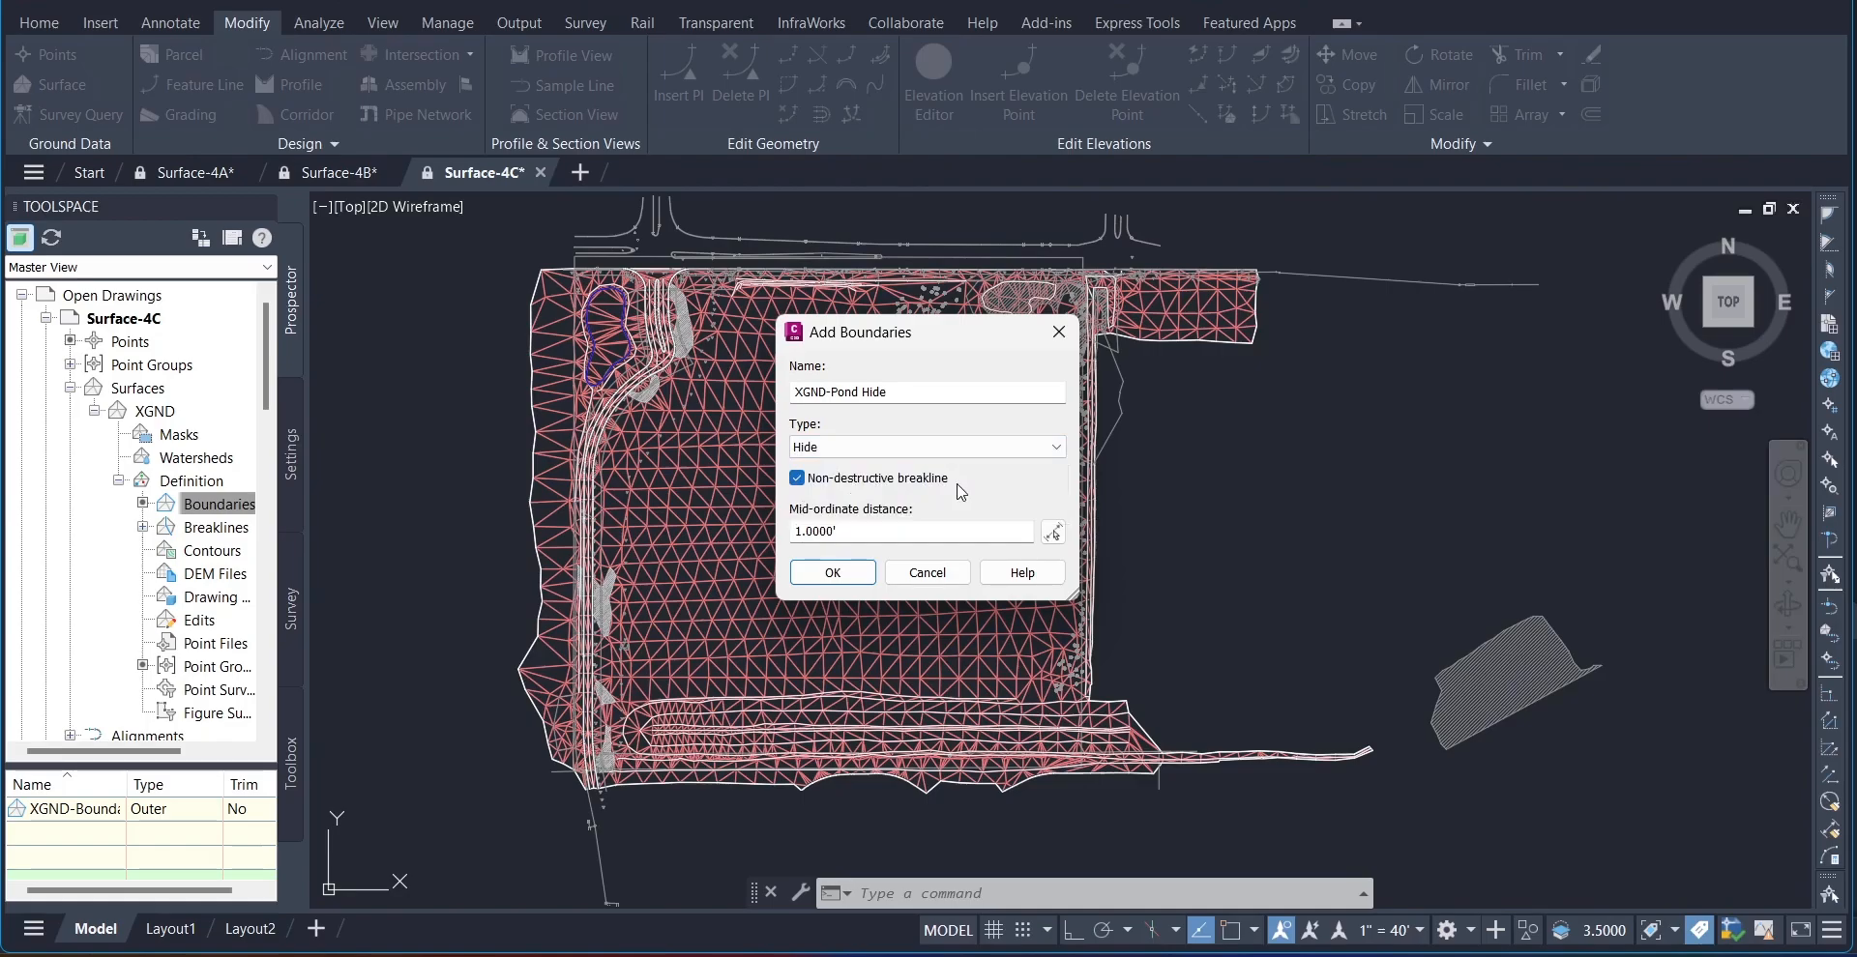
pyautogui.click(839, 574)
# Step: Choose the closed blue pond outline in the site's northwest corner as the hide boundary and finish the selection
pyautogui.scroll(5, 638, 502)
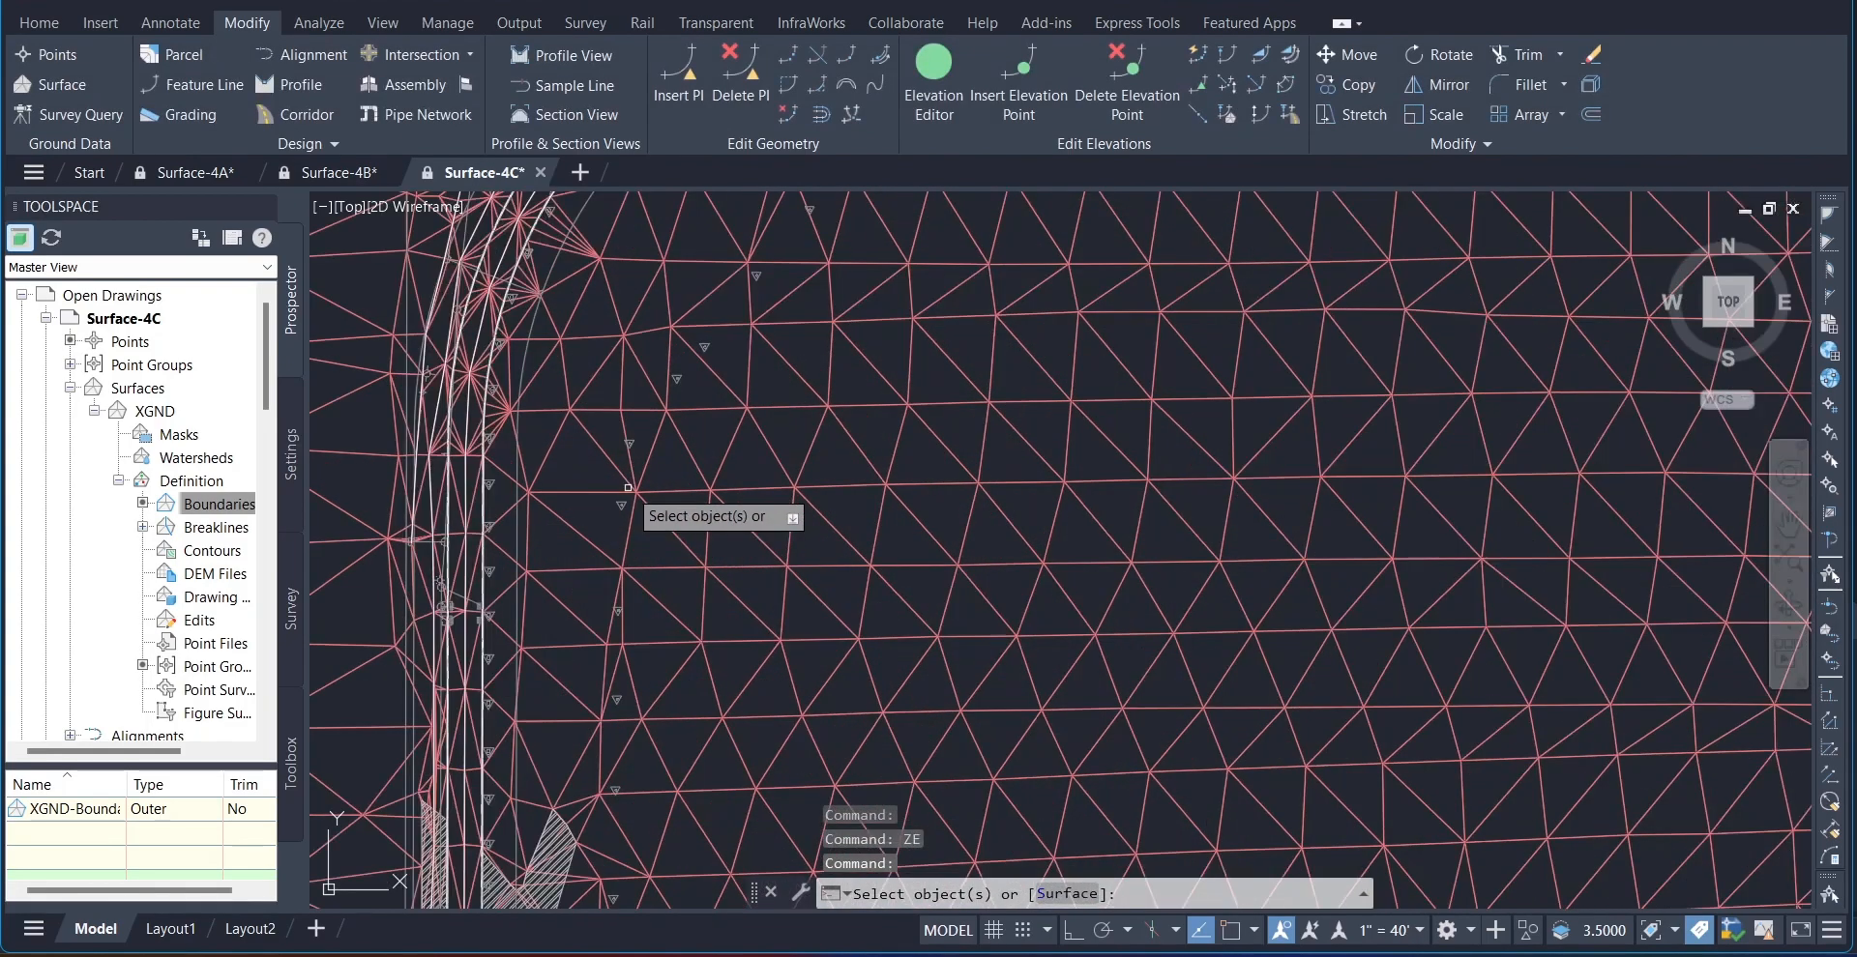
pyautogui.moveTo(607, 327)
pyautogui.mouseDown(button='middle')
pyautogui.moveTo(962, 650)
pyautogui.moveTo(1005, 720)
pyautogui.moveTo(984, 793)
pyautogui.mouseUp(button='middle')
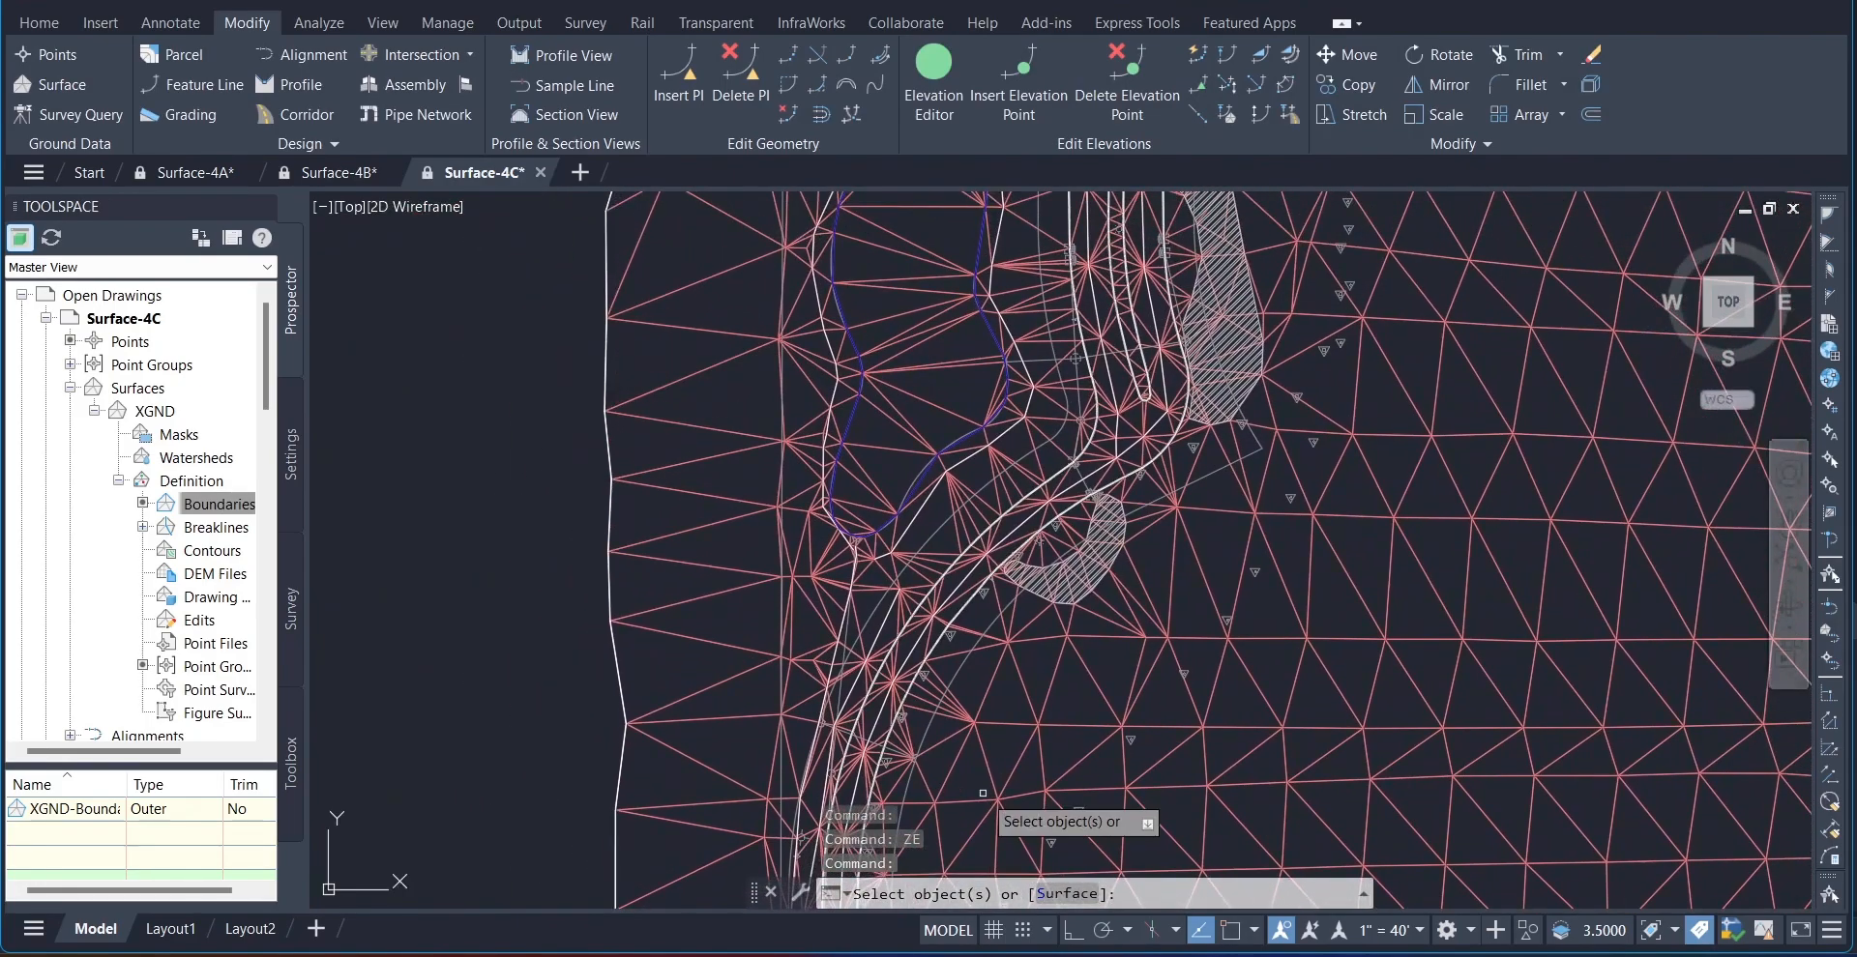
pyautogui.scroll(2, 952, 768)
pyautogui.moveTo(910, 216); pyautogui.dragTo(750, 660, button='middle')
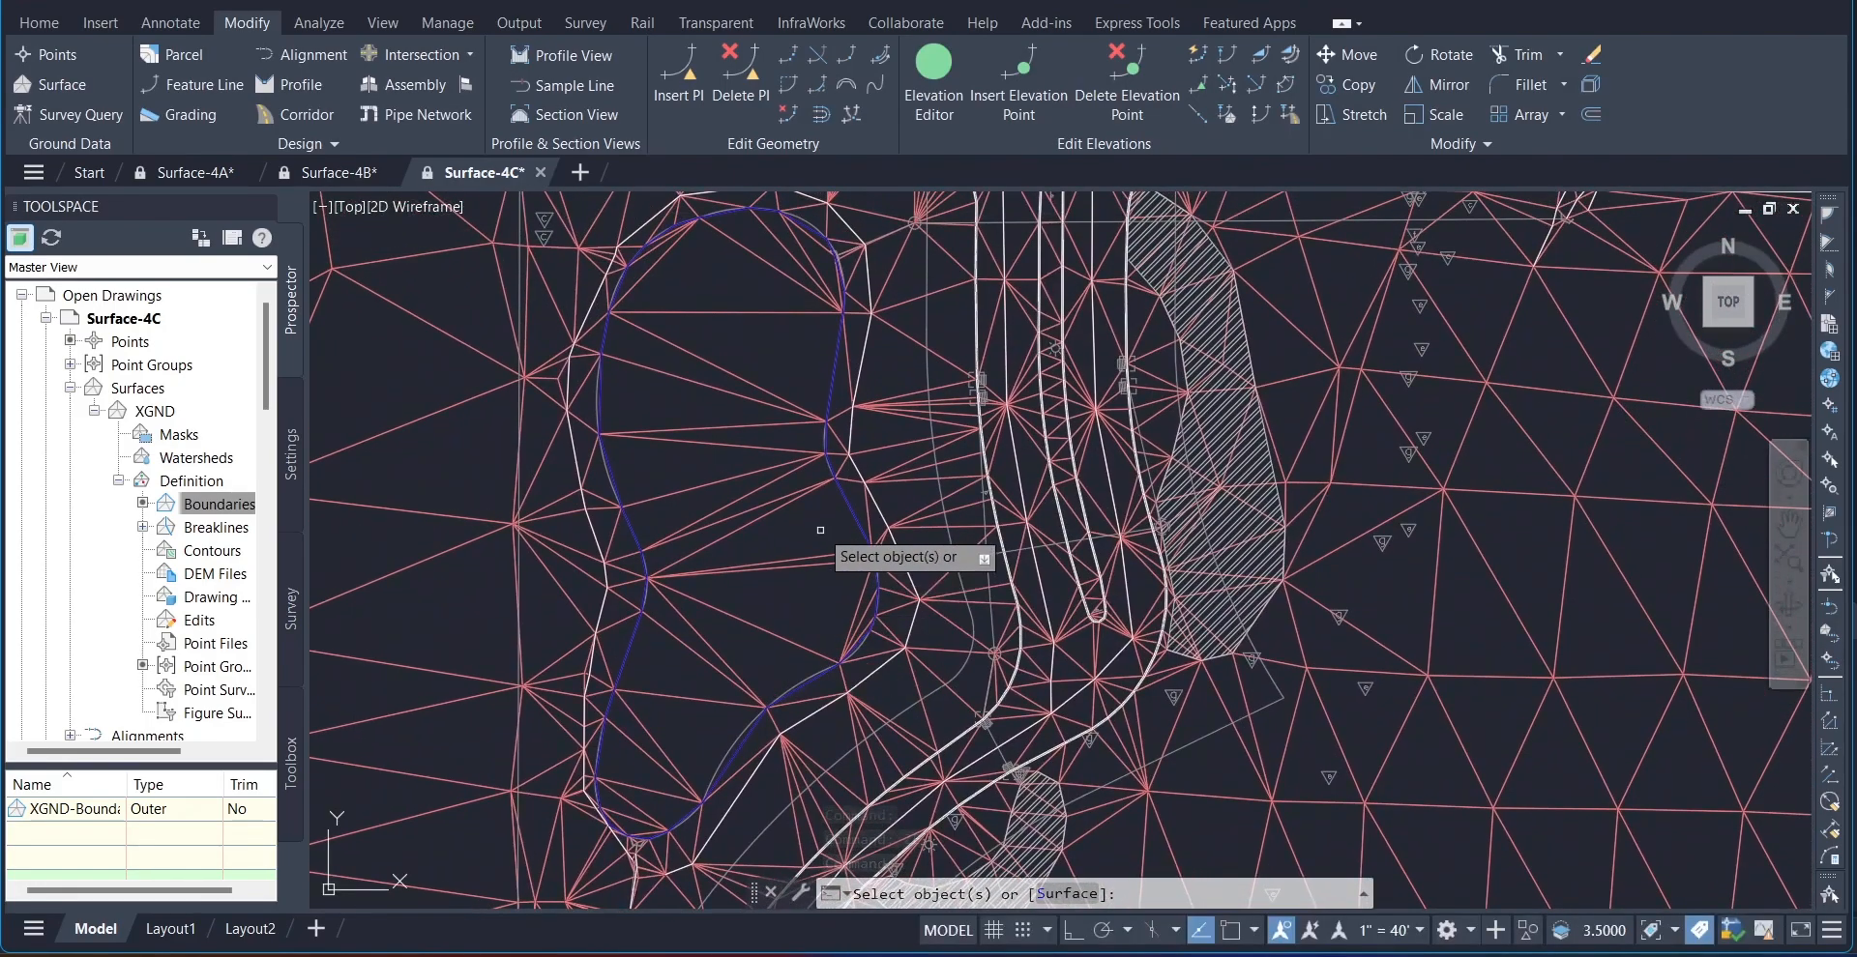
pyautogui.click(844, 494)
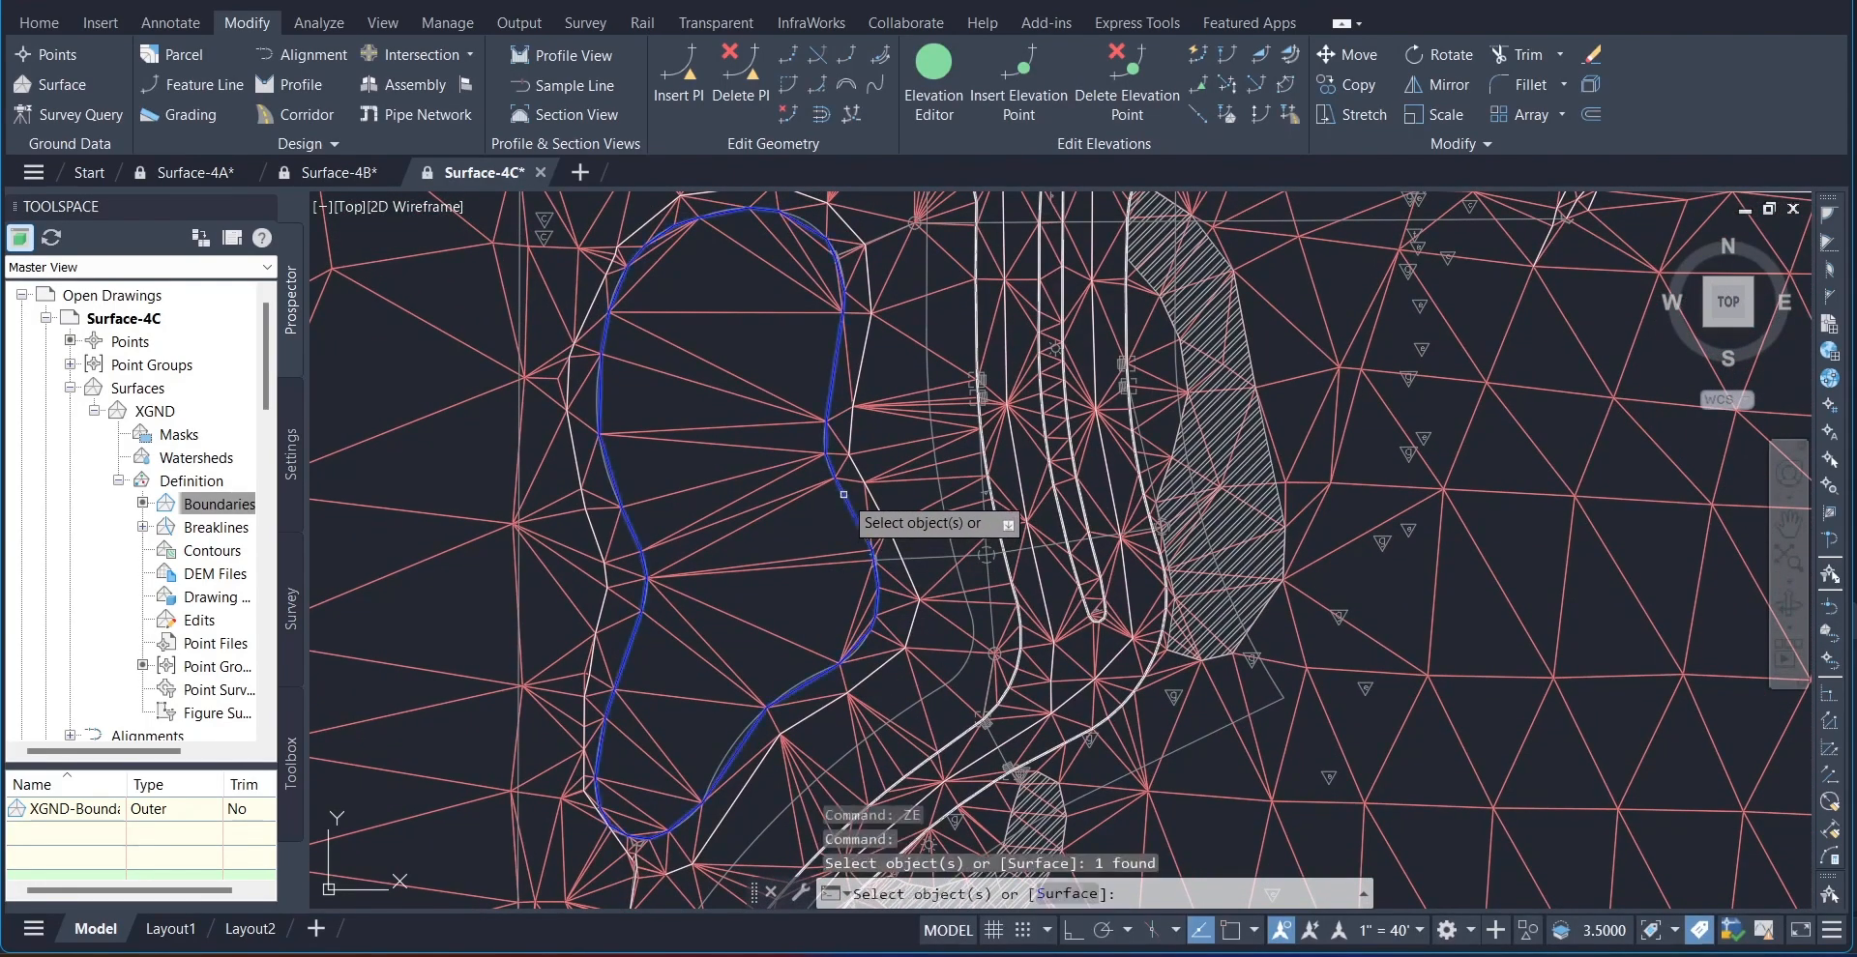
pyautogui.press('Return')
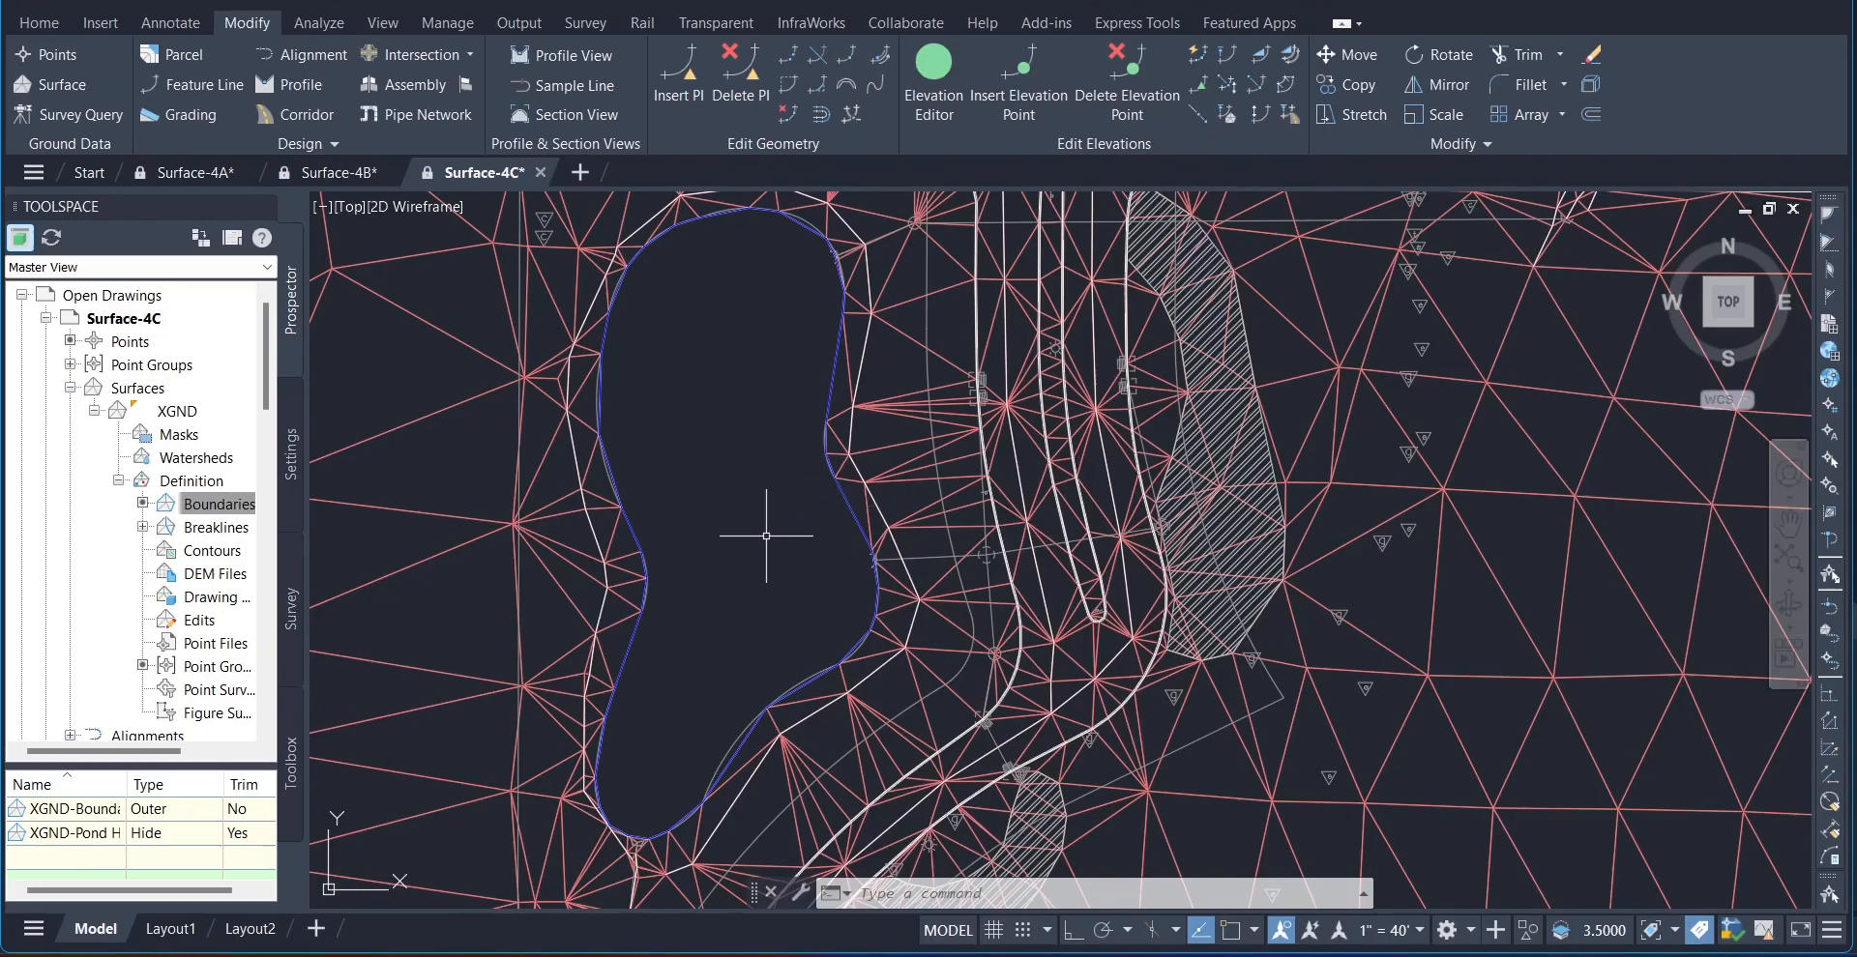
pyautogui.scroll(-2, 766, 534)
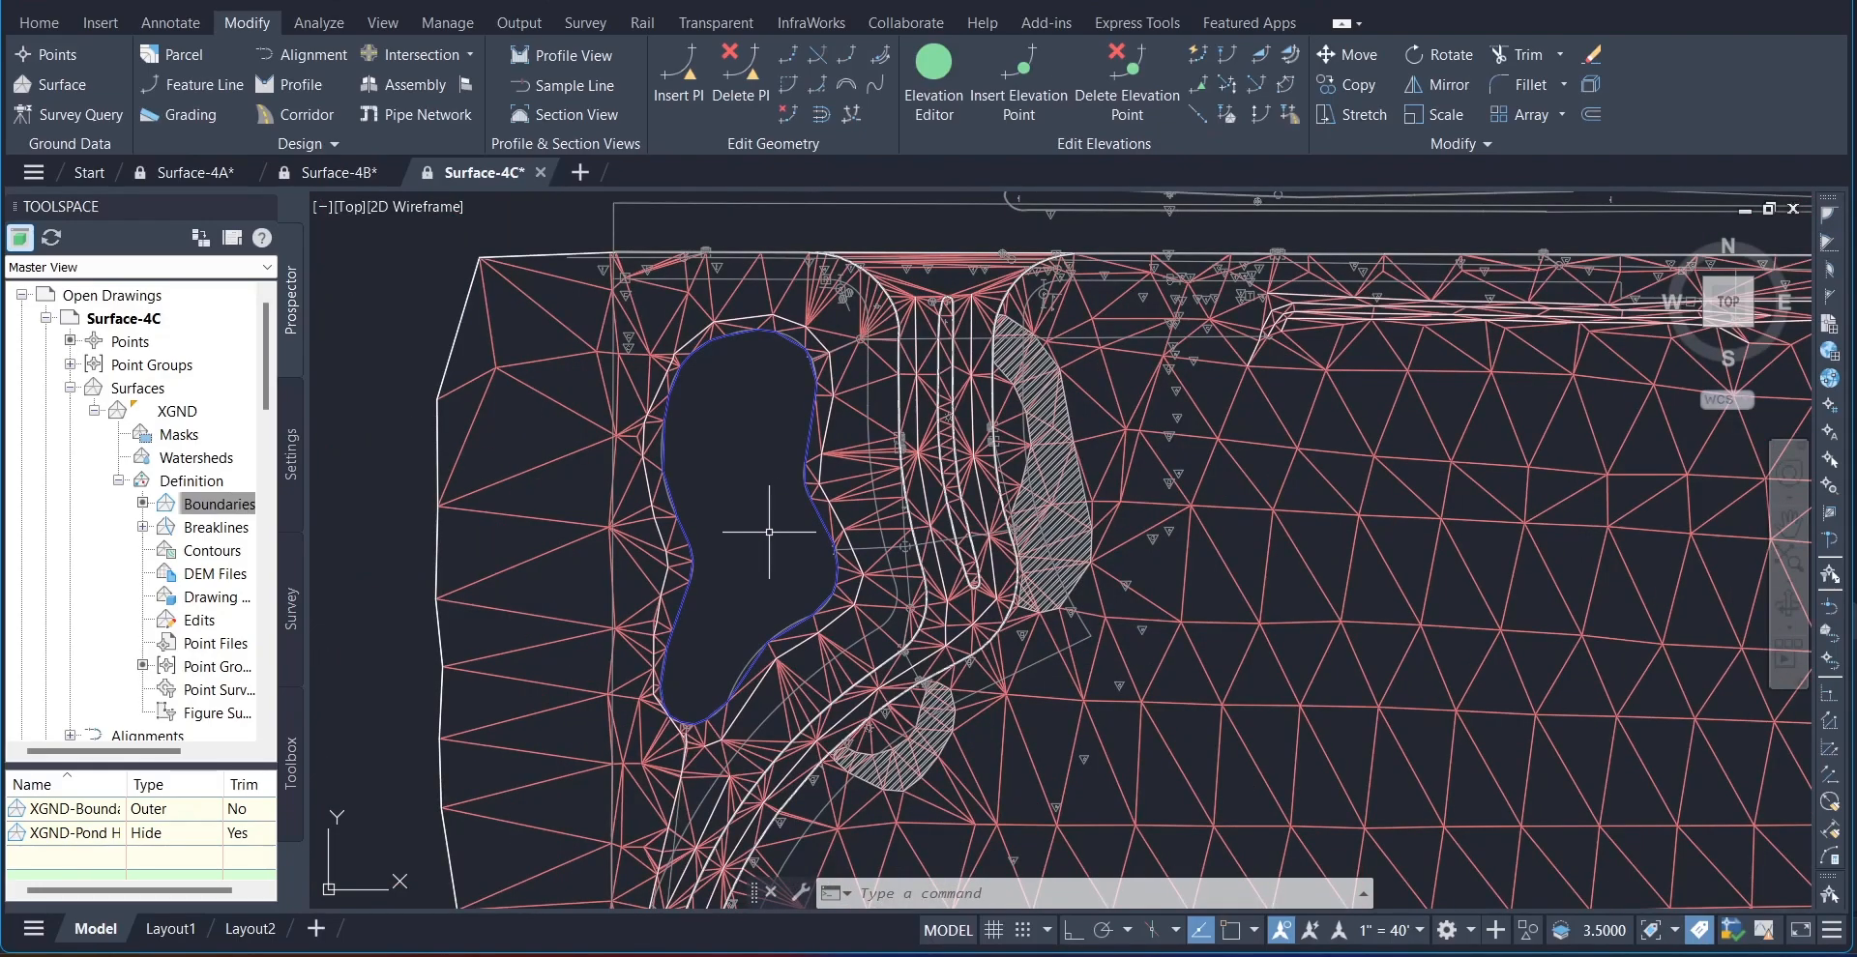
pyautogui.scroll(-2, 769, 532)
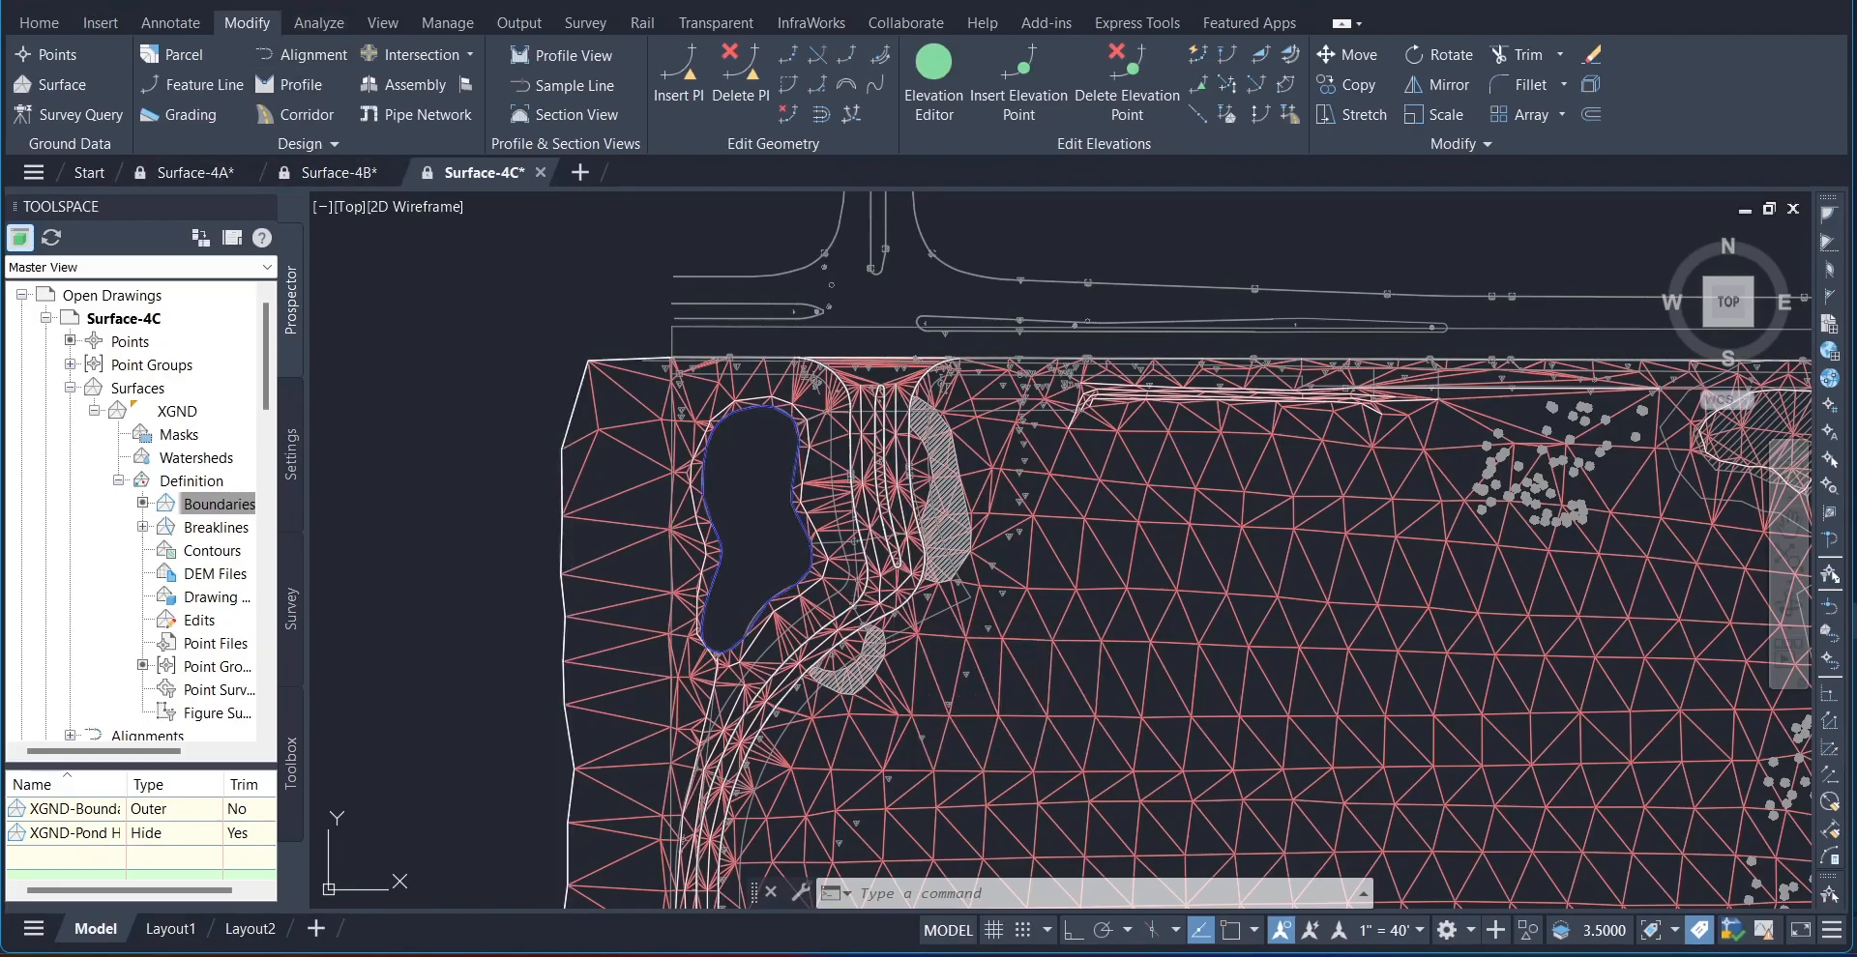
# Step: Open the Surface-4D drawing from the tutorial Drawings folder as read-only and zoom to its extents
pyautogui.click(120, 0)
pyautogui.click(747, 619)
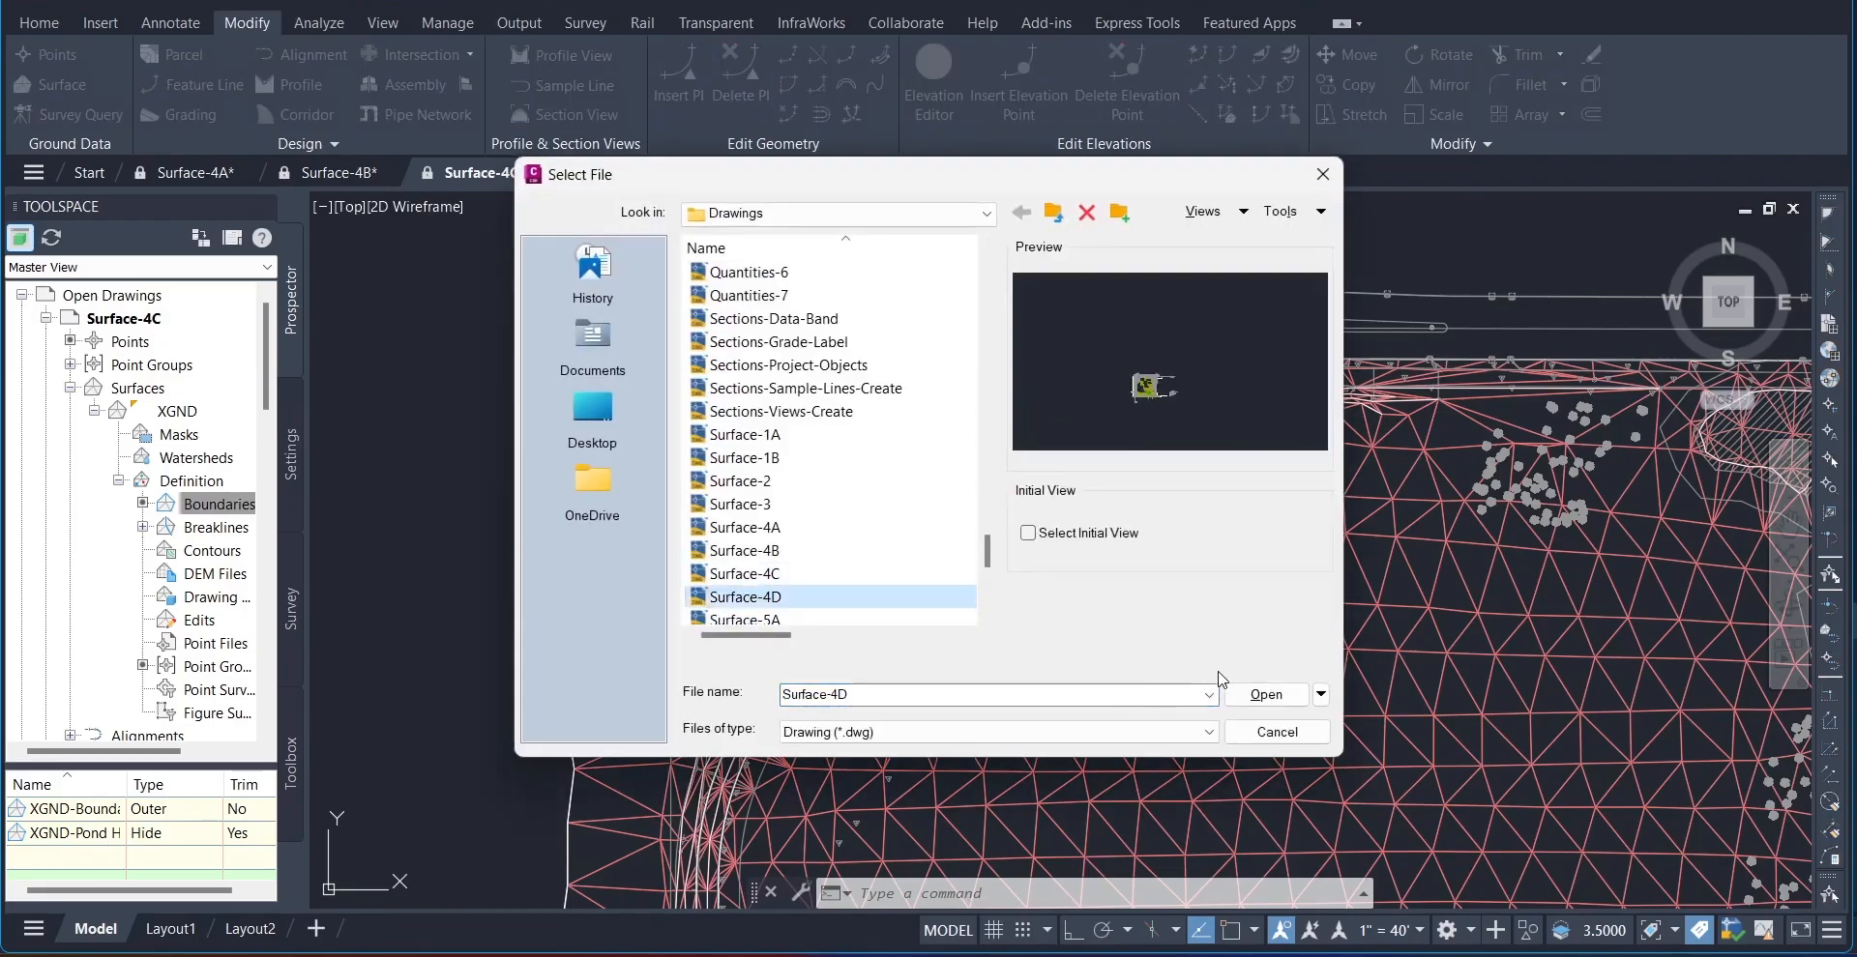
pyautogui.click(1267, 695)
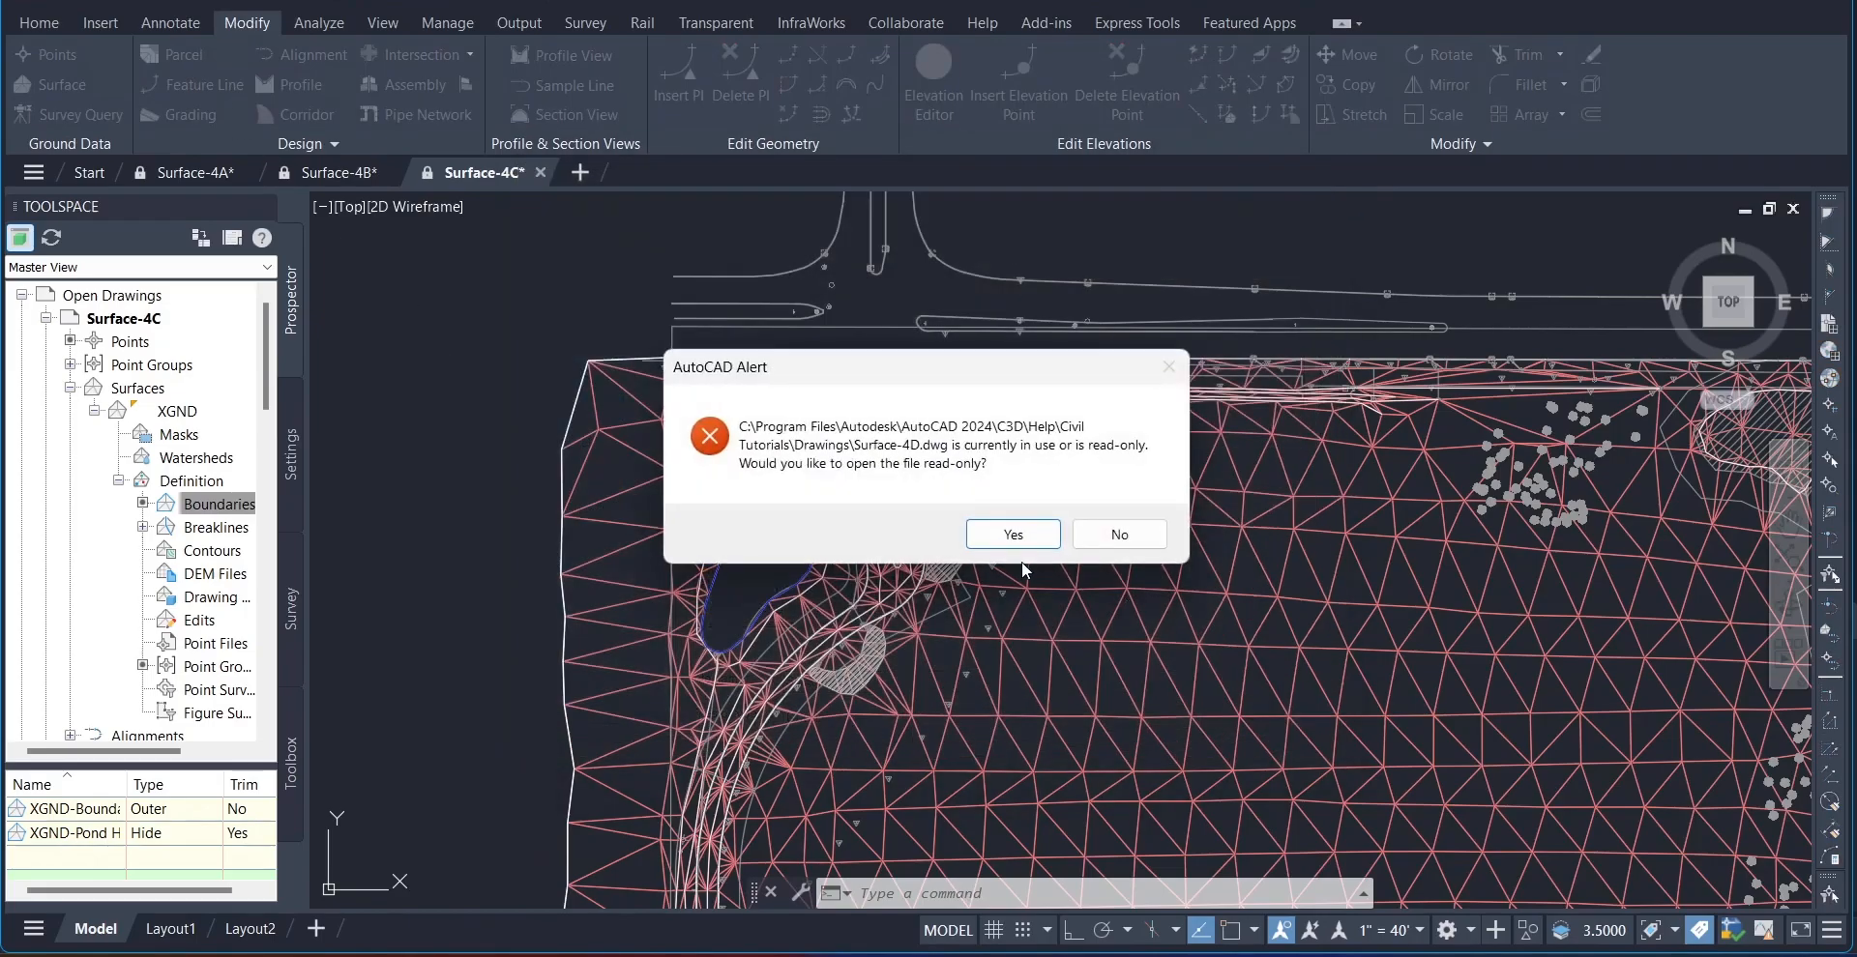
pyautogui.click(1025, 537)
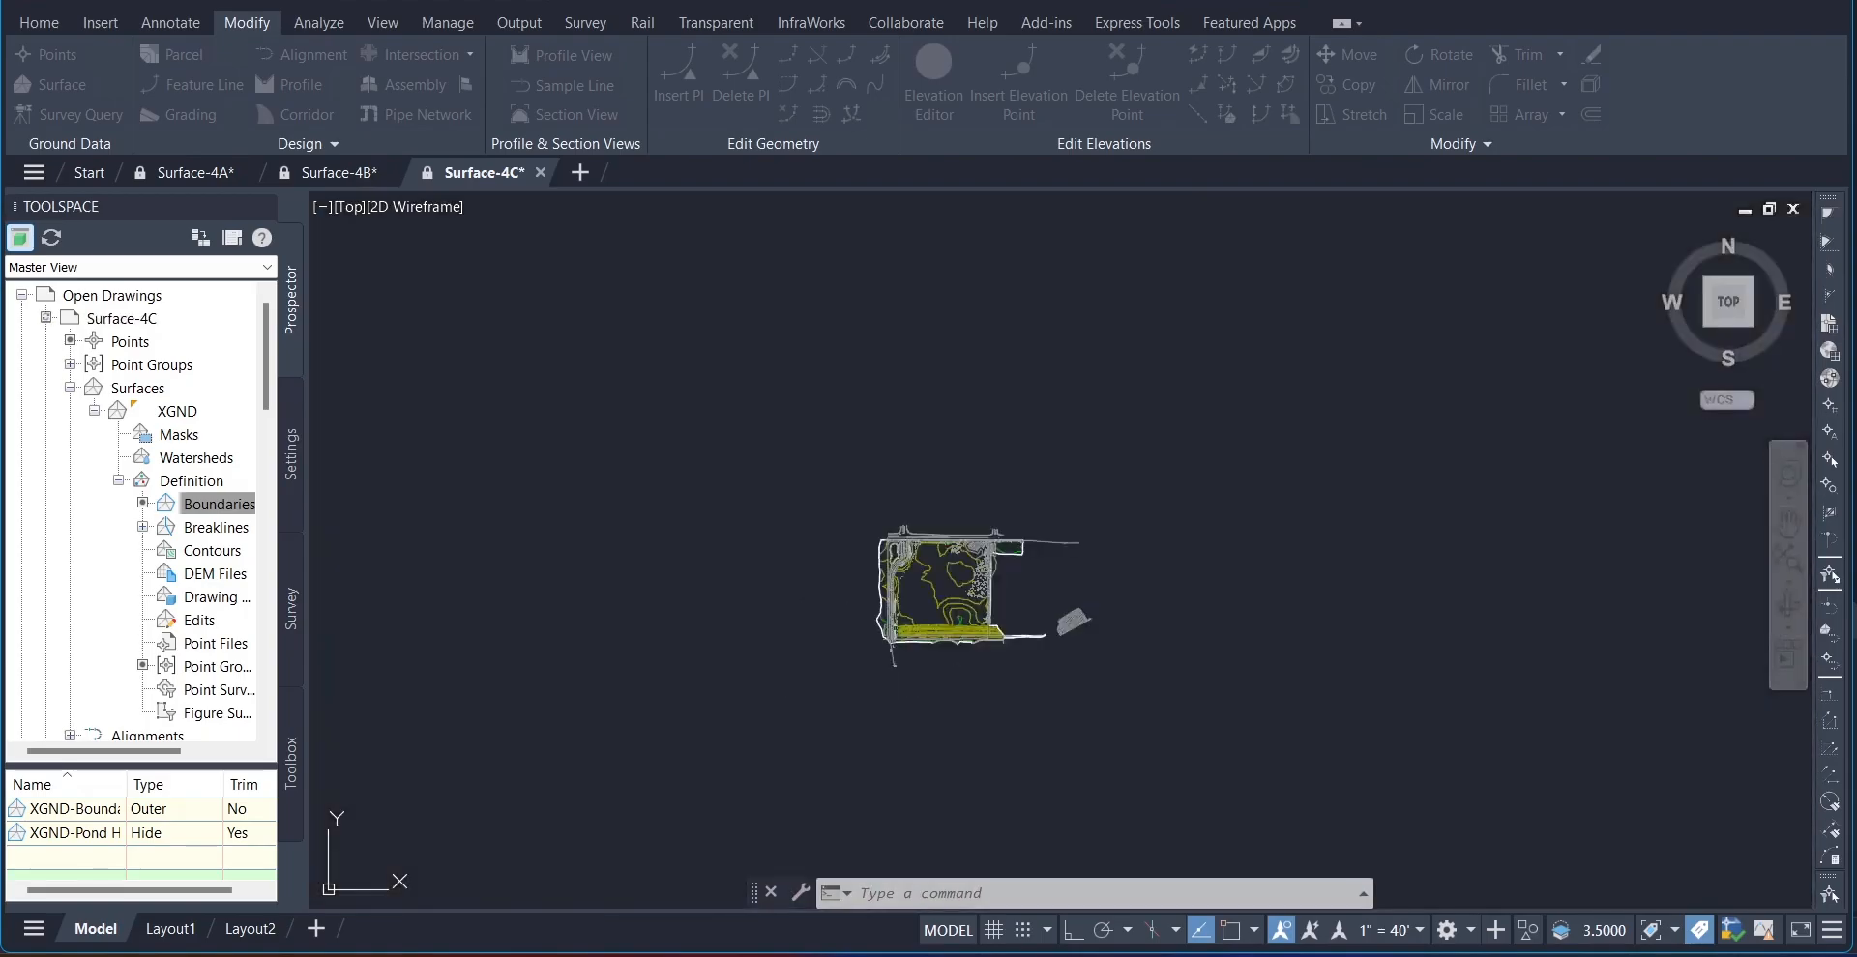
pyautogui.write('z')
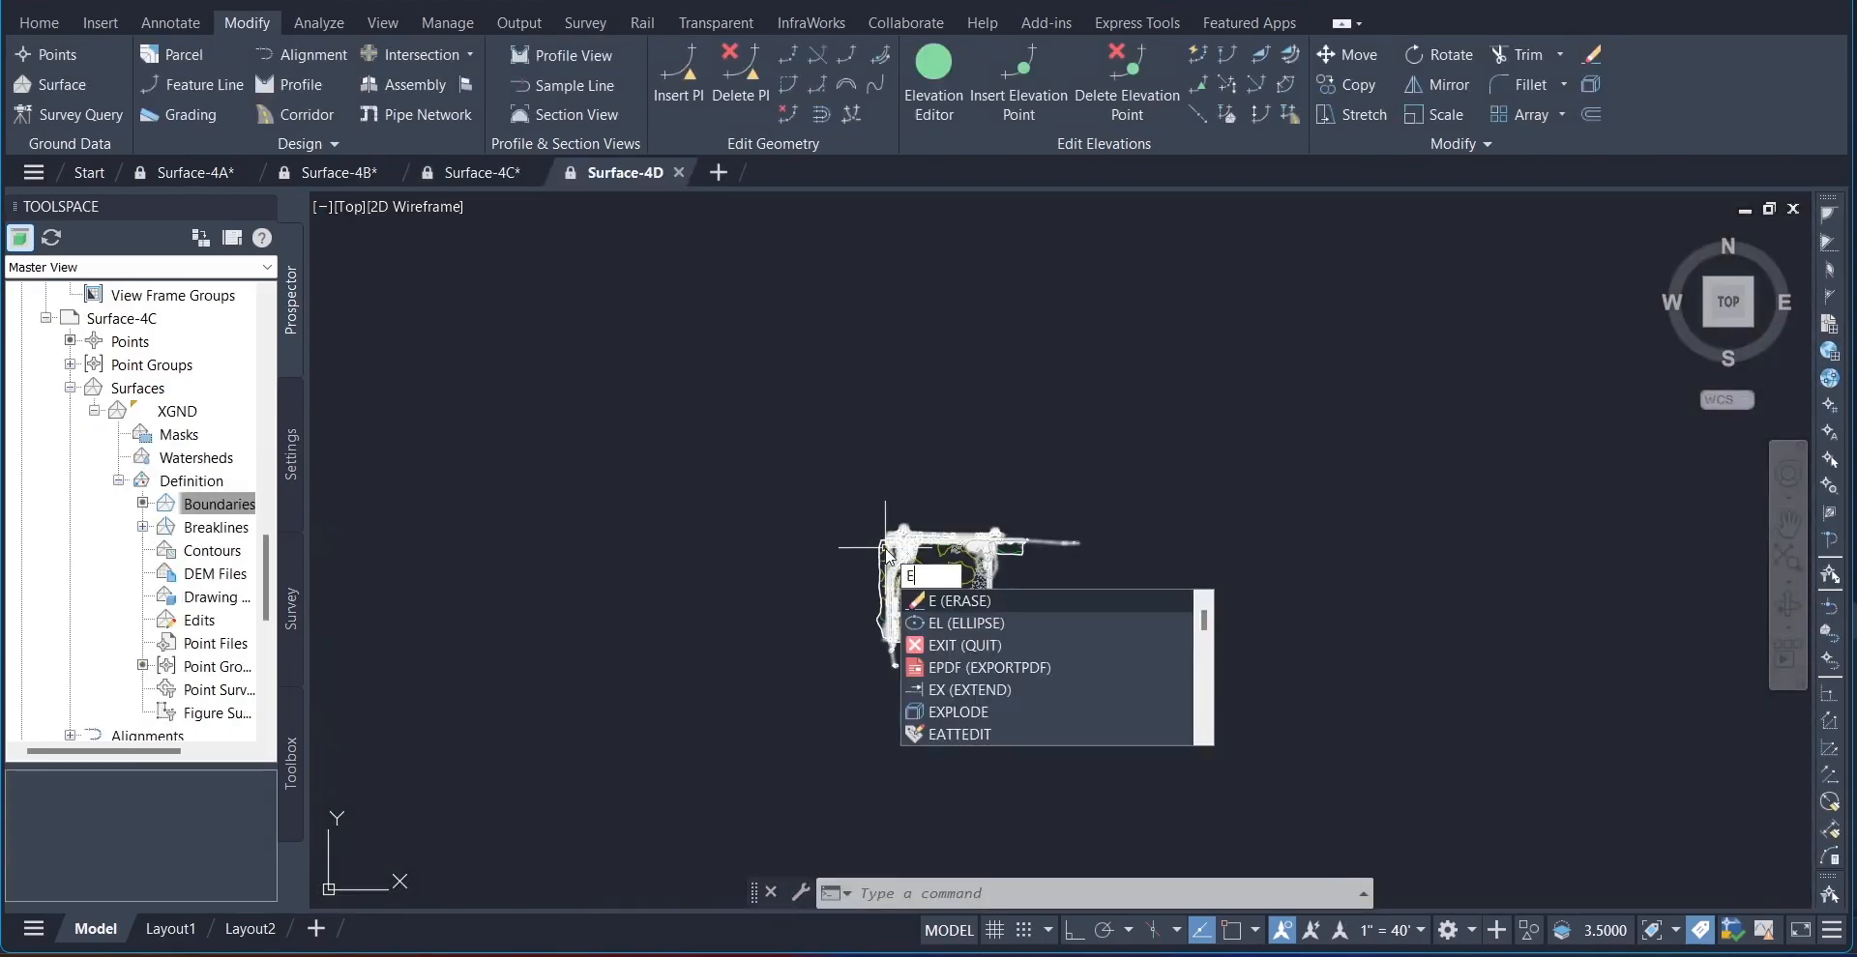
pyautogui.write('e')
pyautogui.press('Return')
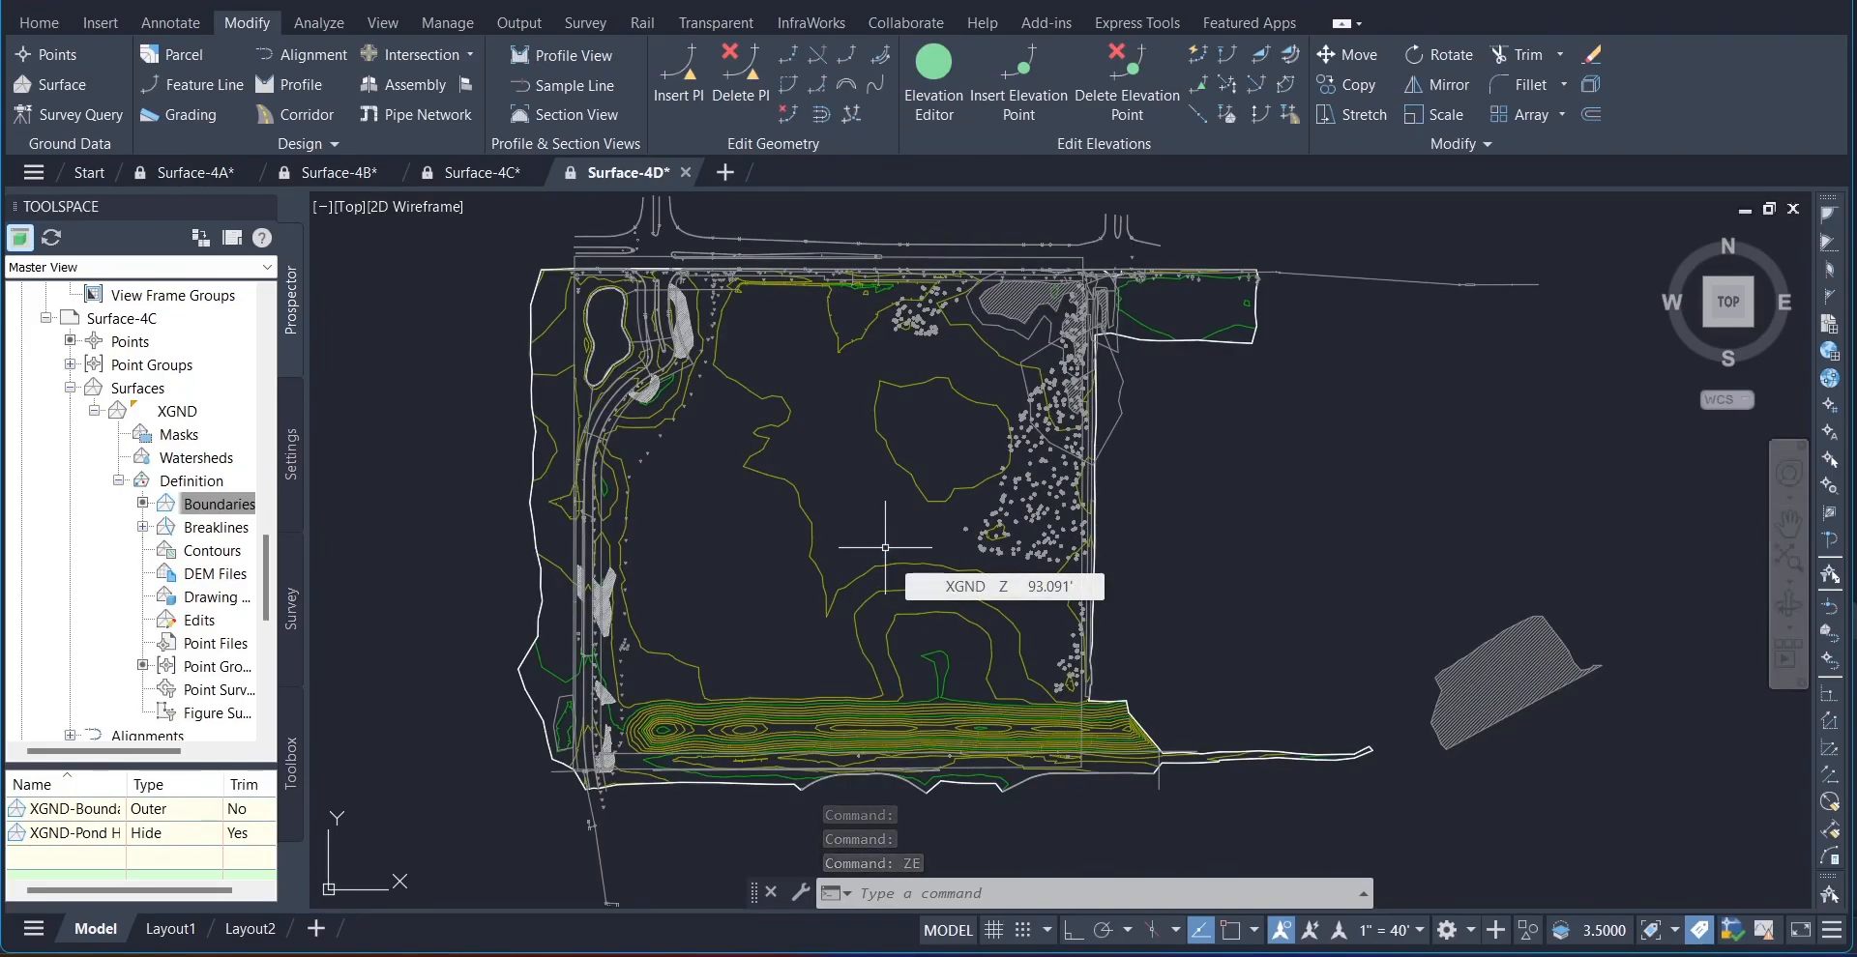
# Step: Expand Surface-4D's surfaces down to the definition items of XGND and select the definition
pyautogui.scroll(17, 207, 470)
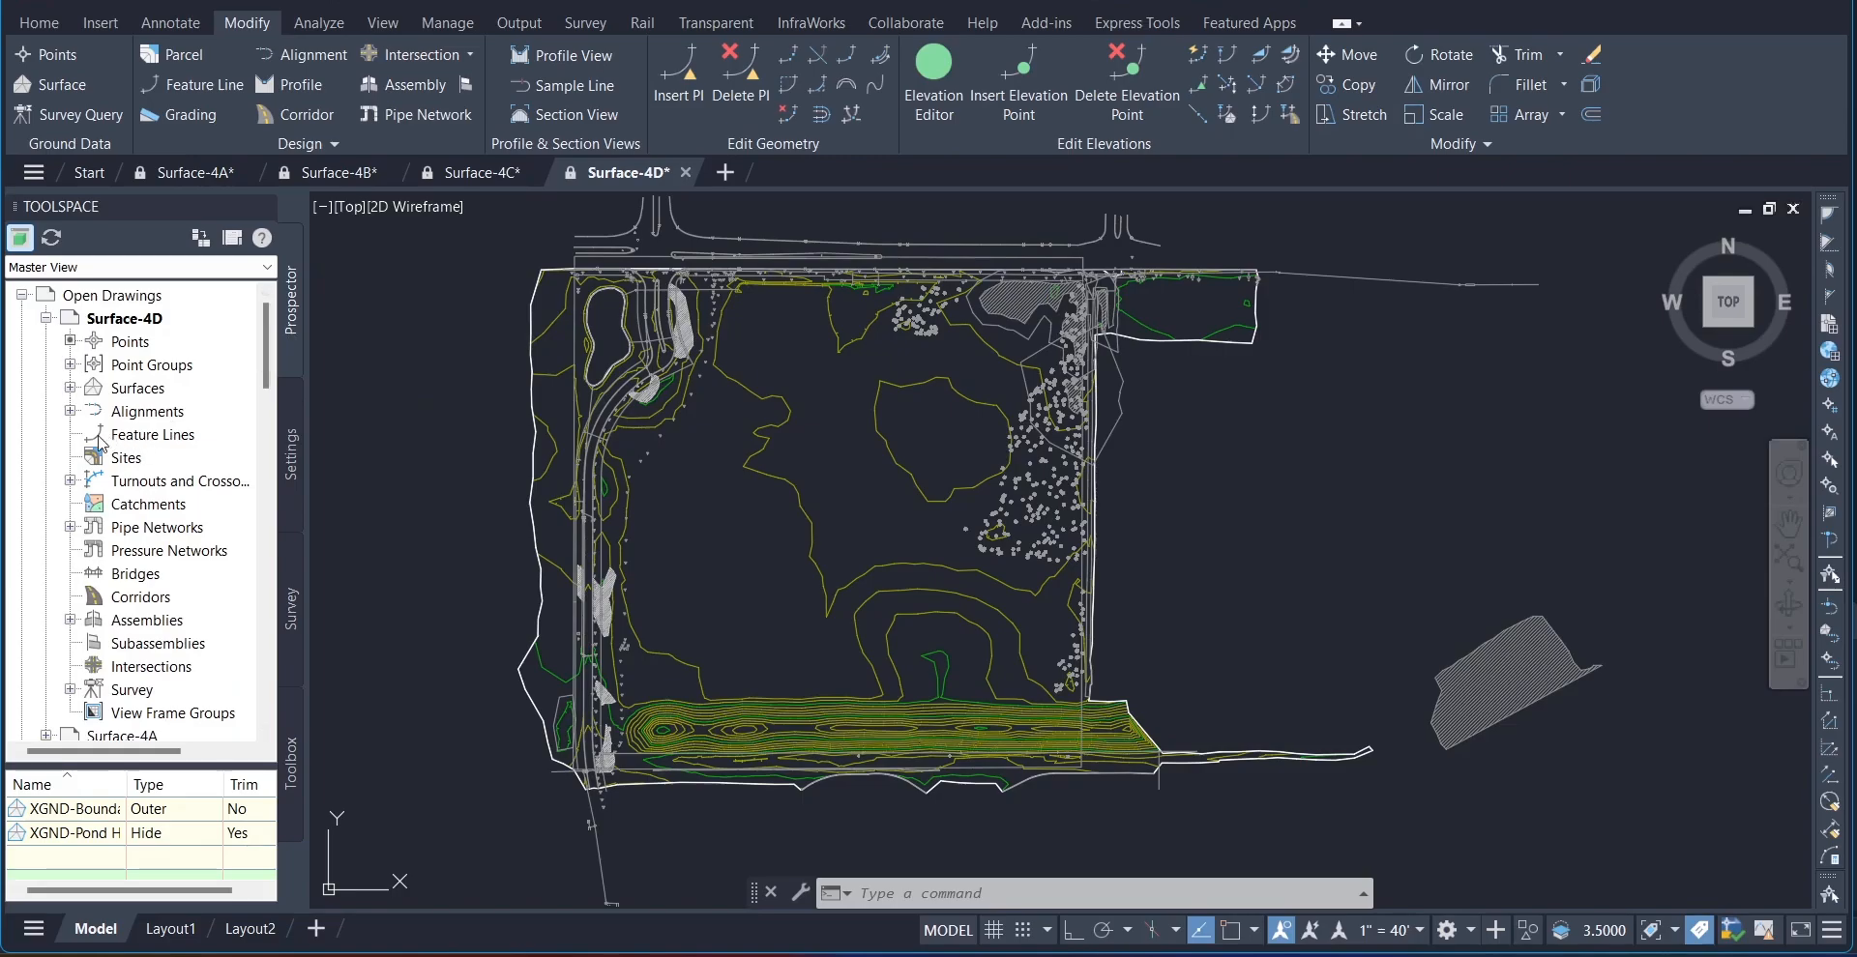
pyautogui.click(70, 387)
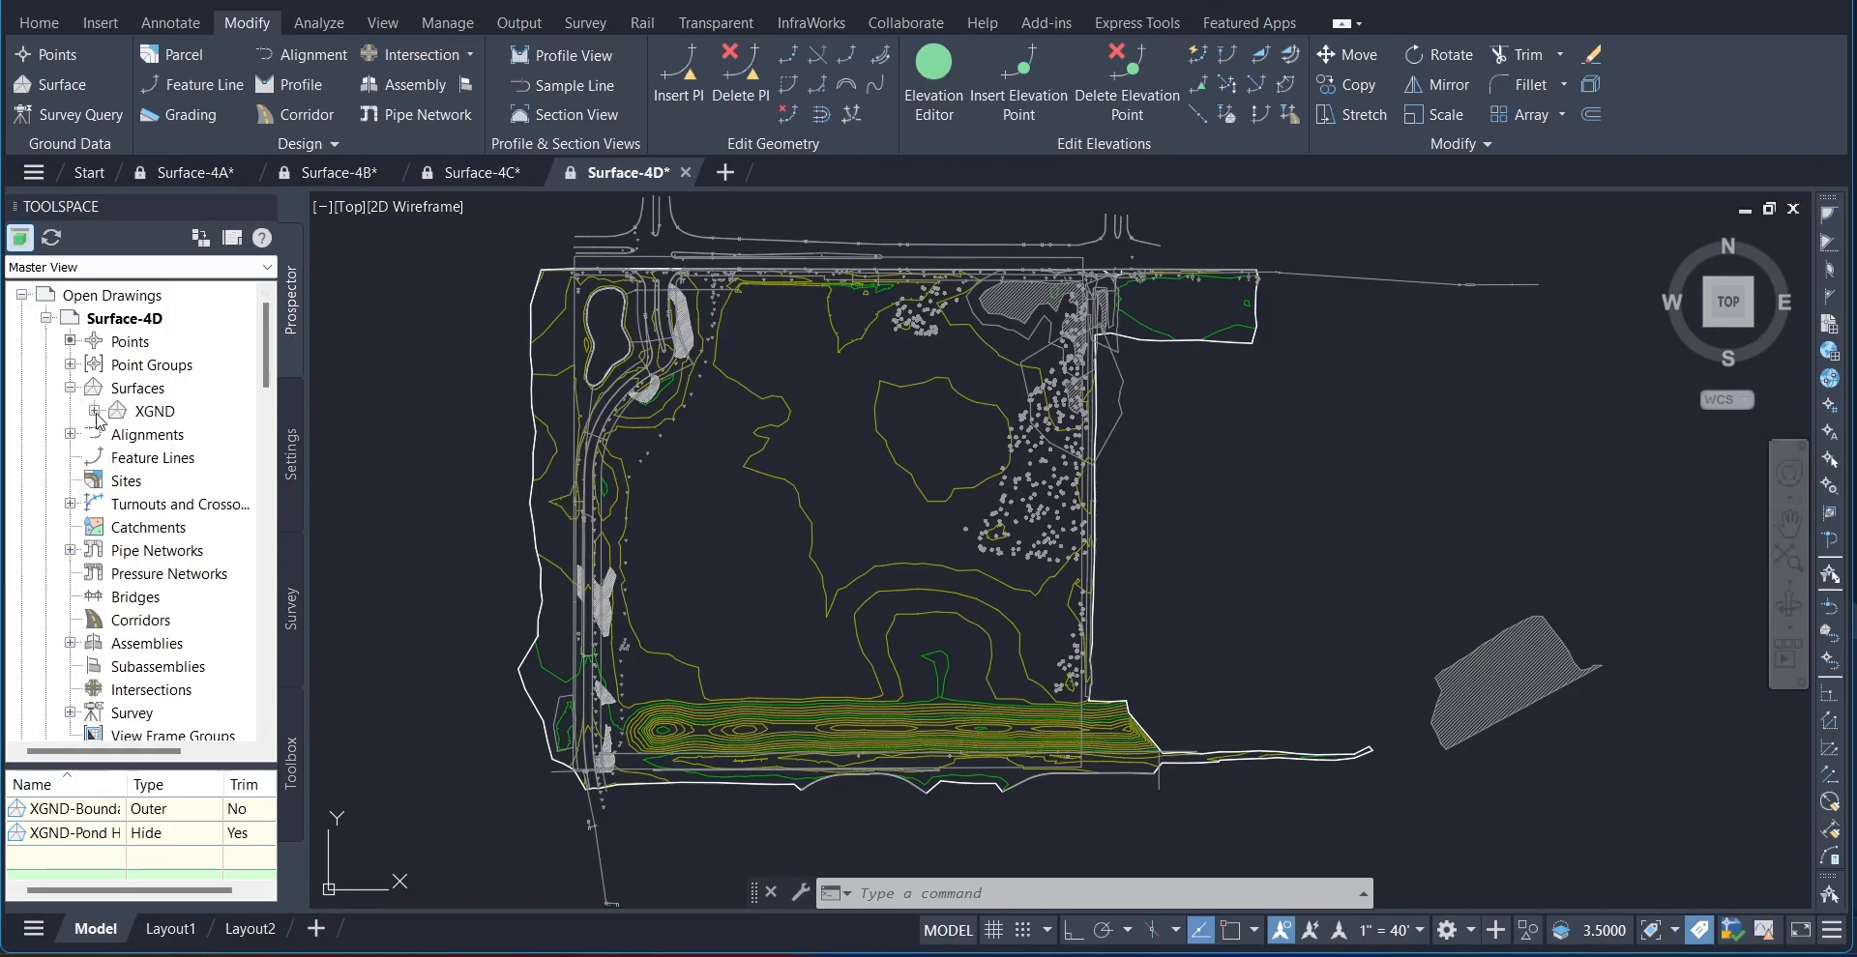
pyautogui.click(95, 412)
pyautogui.click(118, 481)
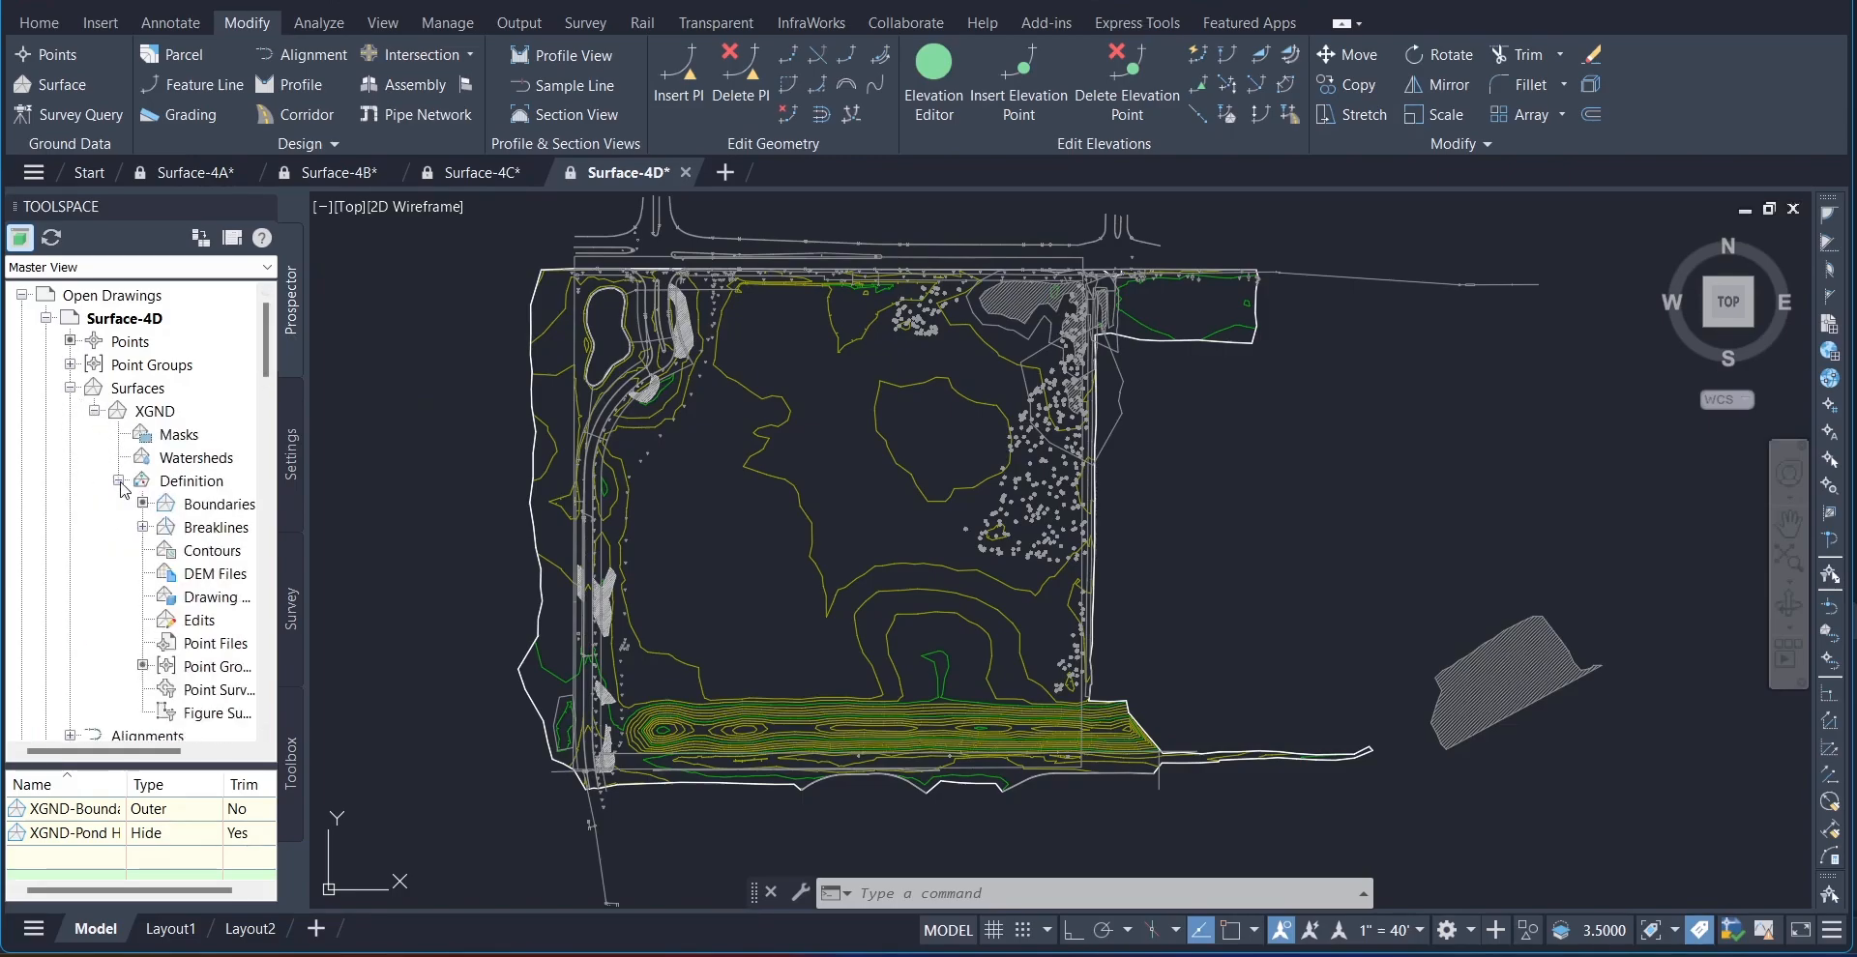
pyautogui.click(174, 486)
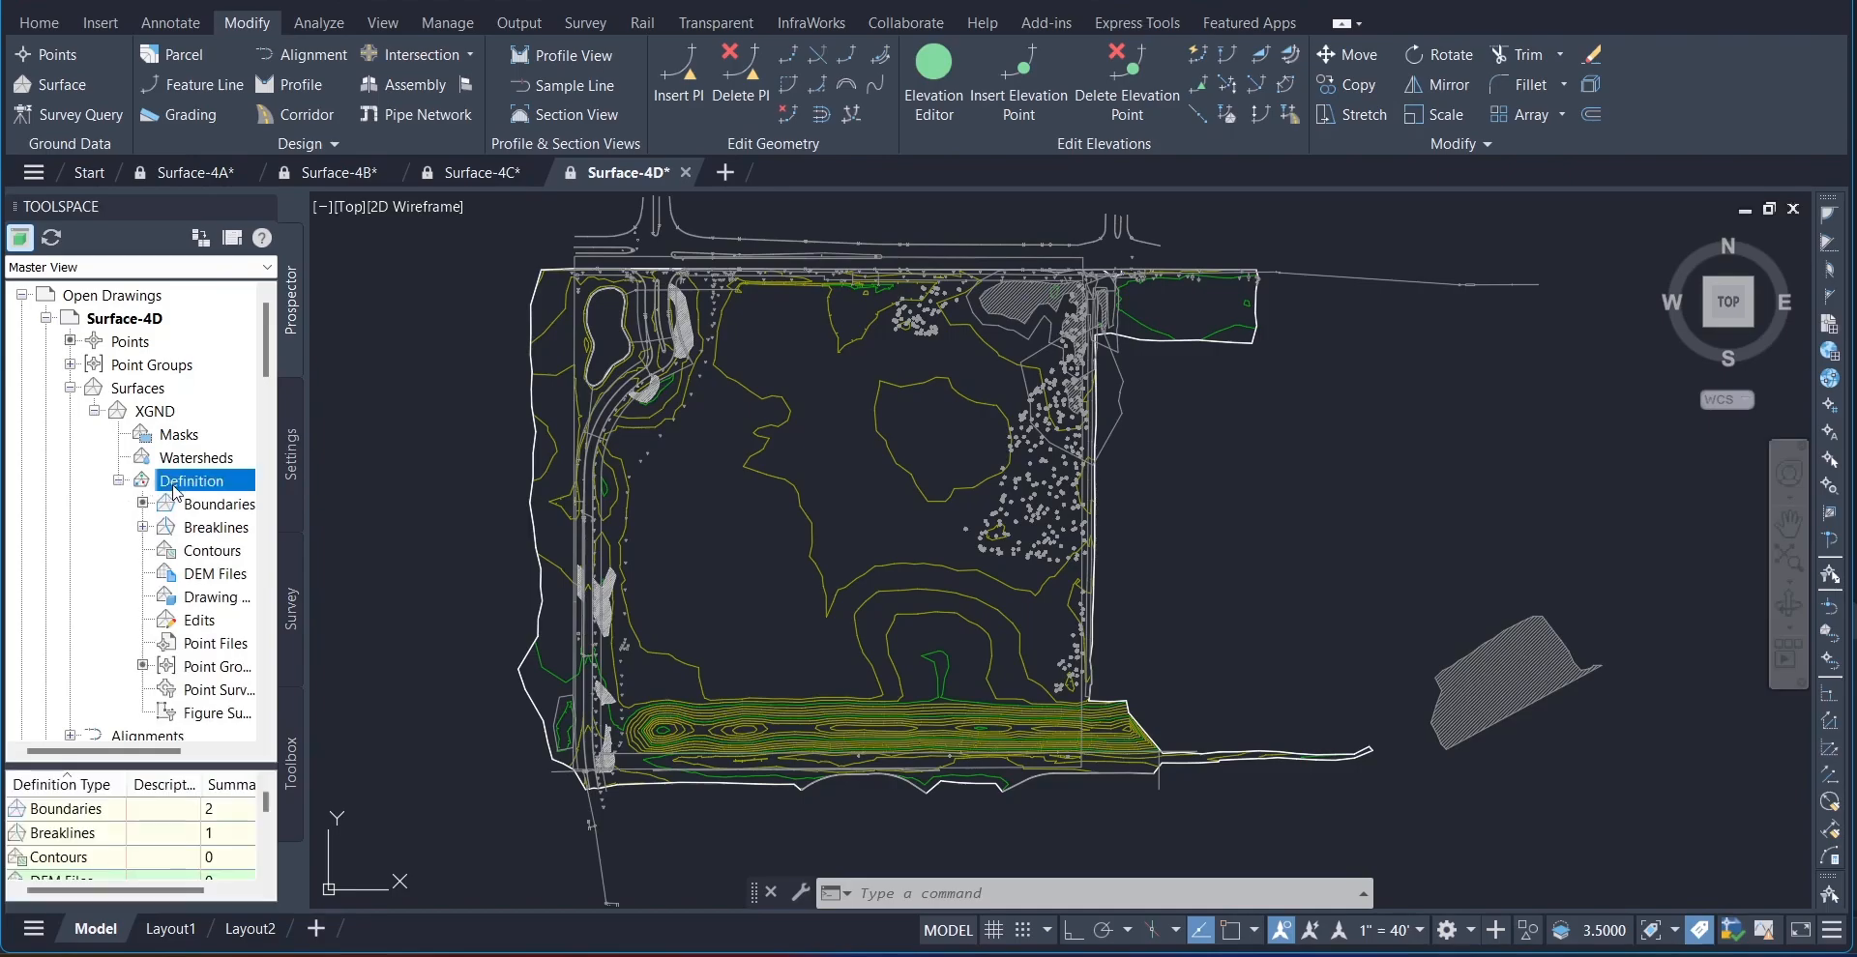
# Step: Start smoothing the XGND surface from its edits, using natural neighbor interpolation and grid based output locations
pyautogui.click(208, 624)
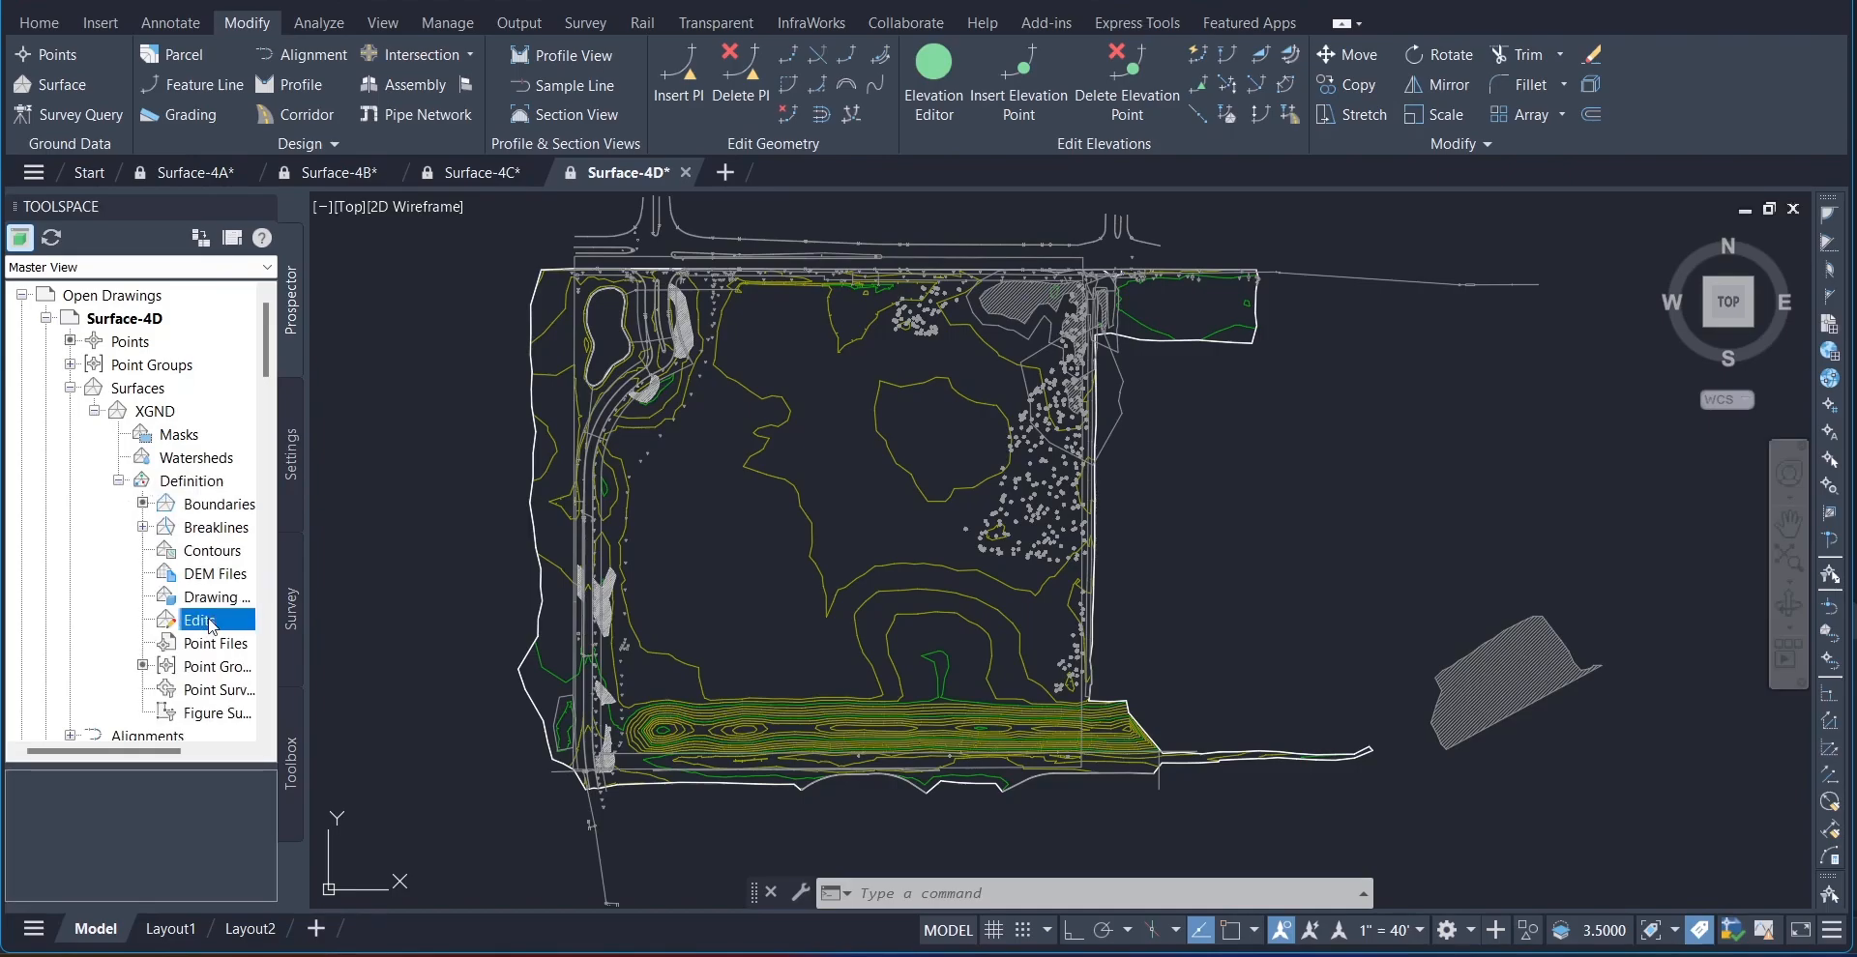
pyautogui.rightClick(211, 626)
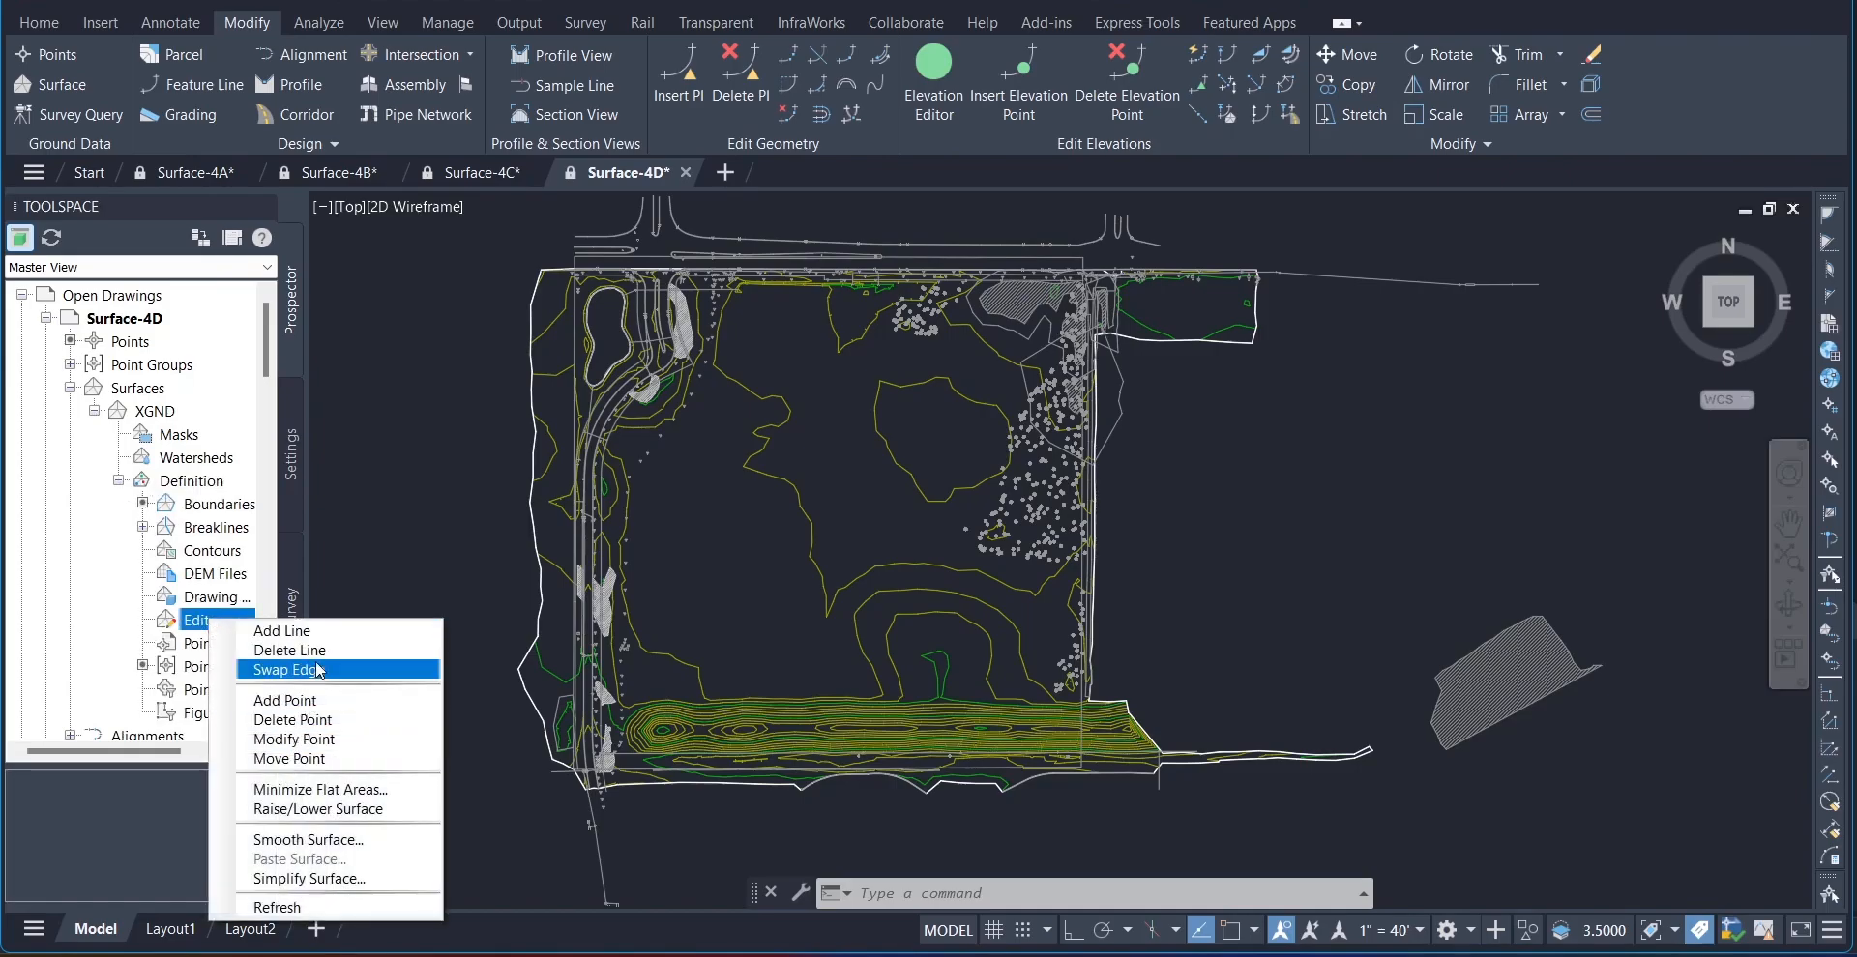
pyautogui.click(306, 841)
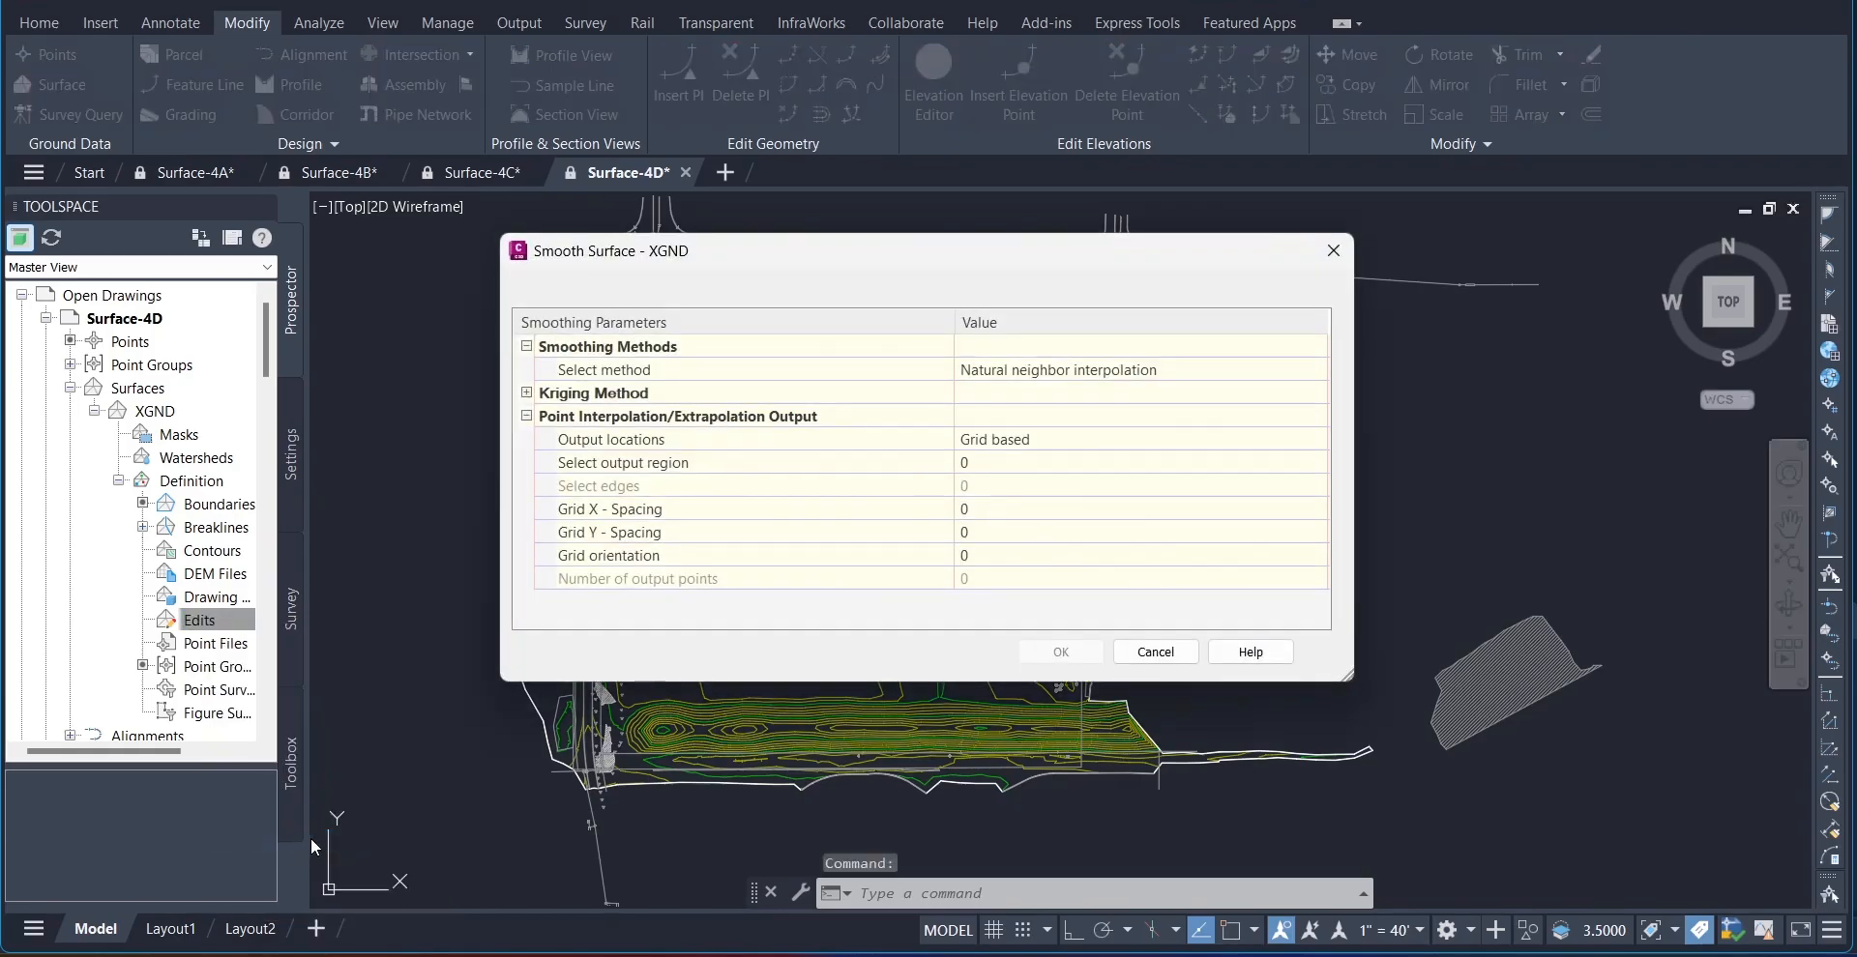
pyautogui.click(604, 372)
pyautogui.click(1032, 372)
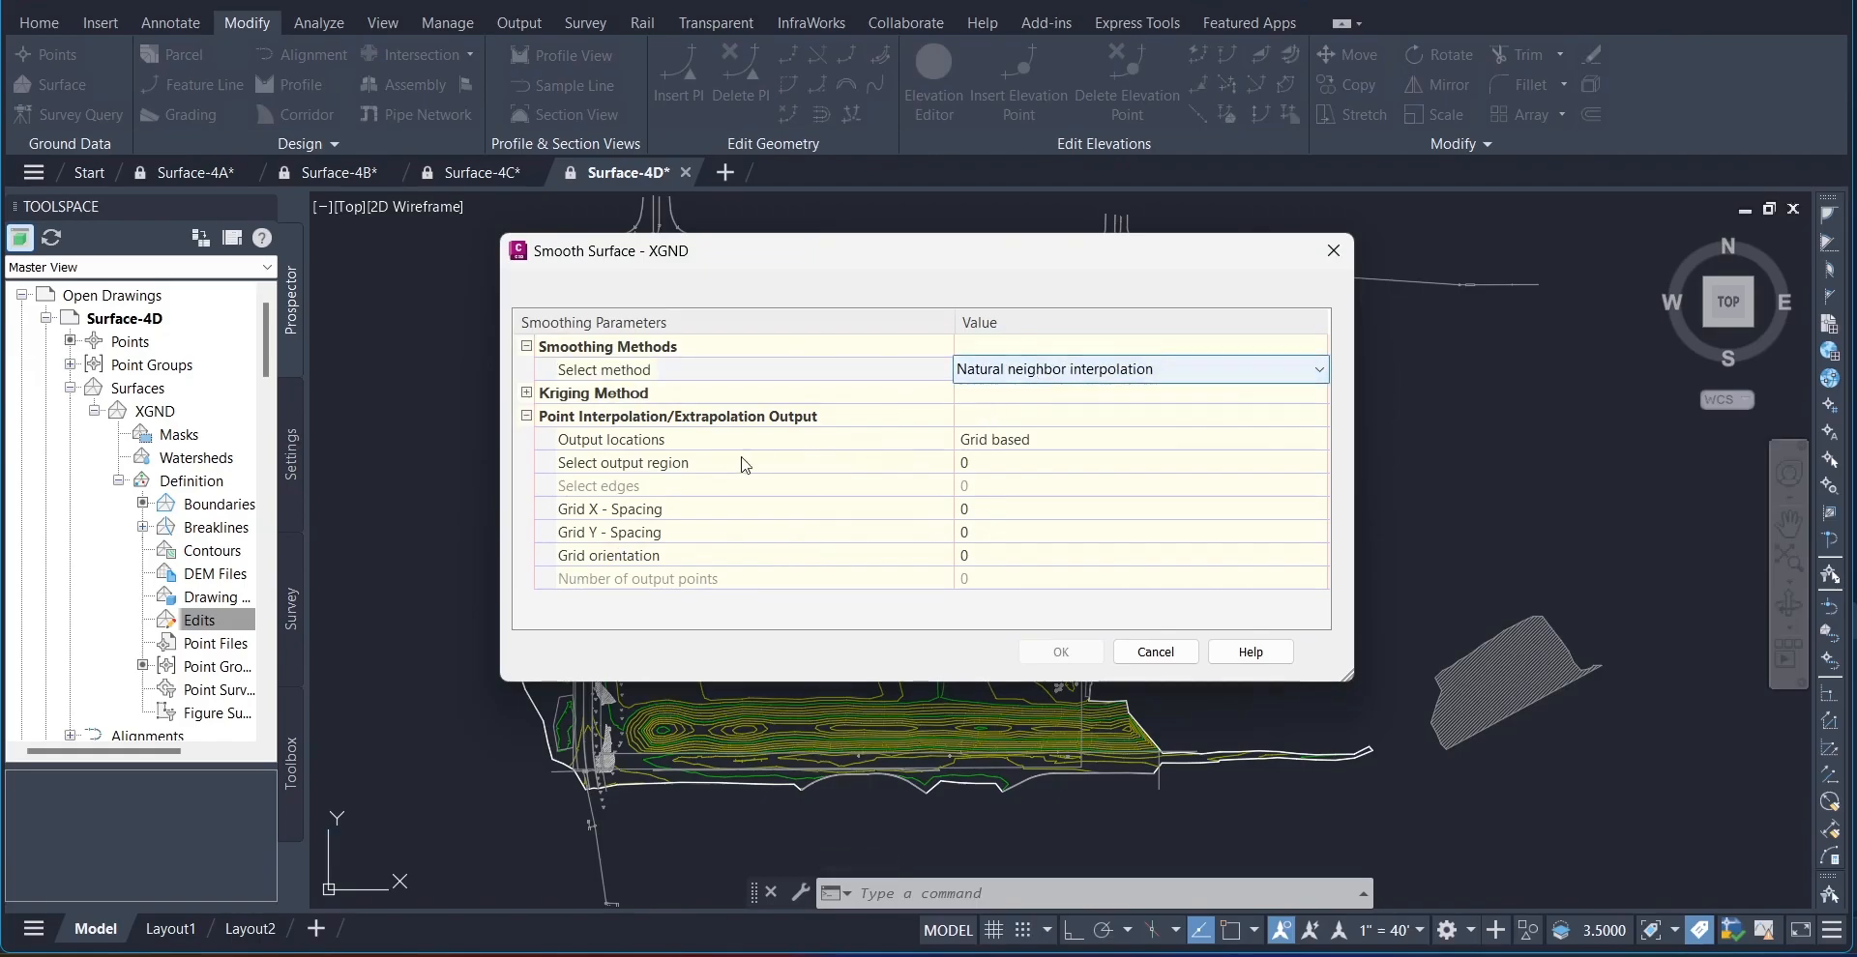
pyautogui.click(637, 440)
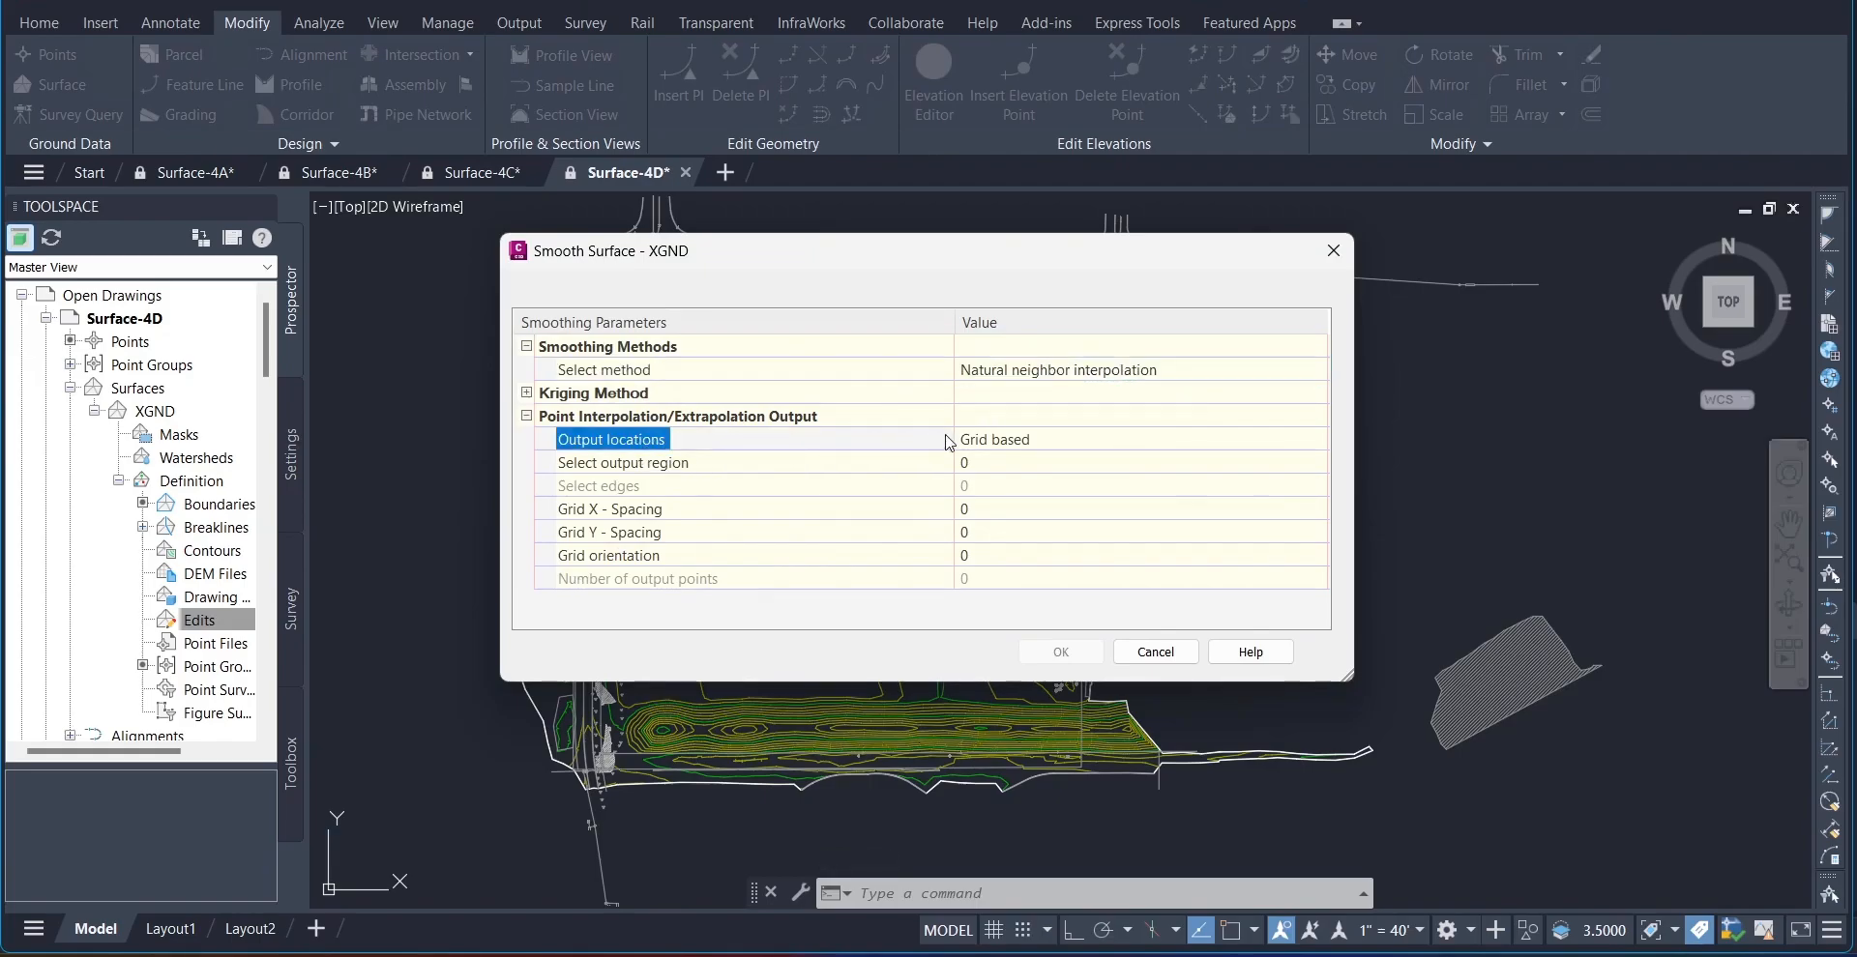
pyautogui.click(1003, 443)
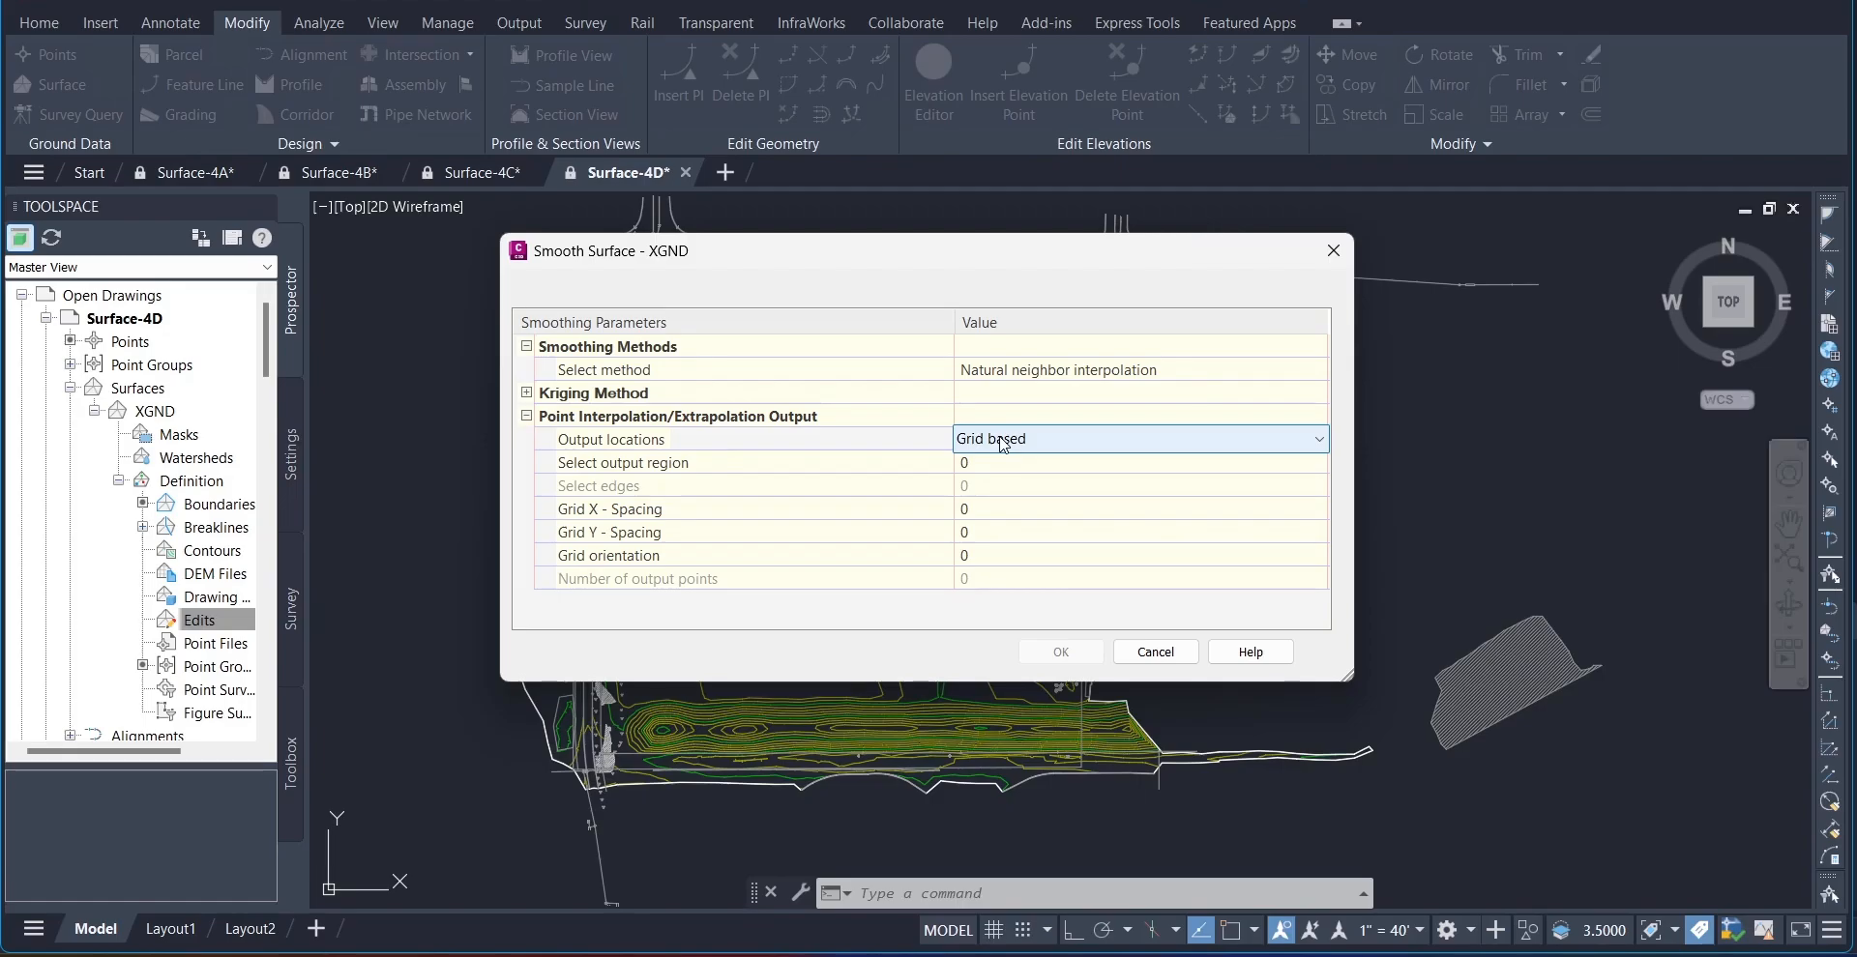
# Step: Define the smoothing output region as the entire surface with the Surface option
pyautogui.click(596, 461)
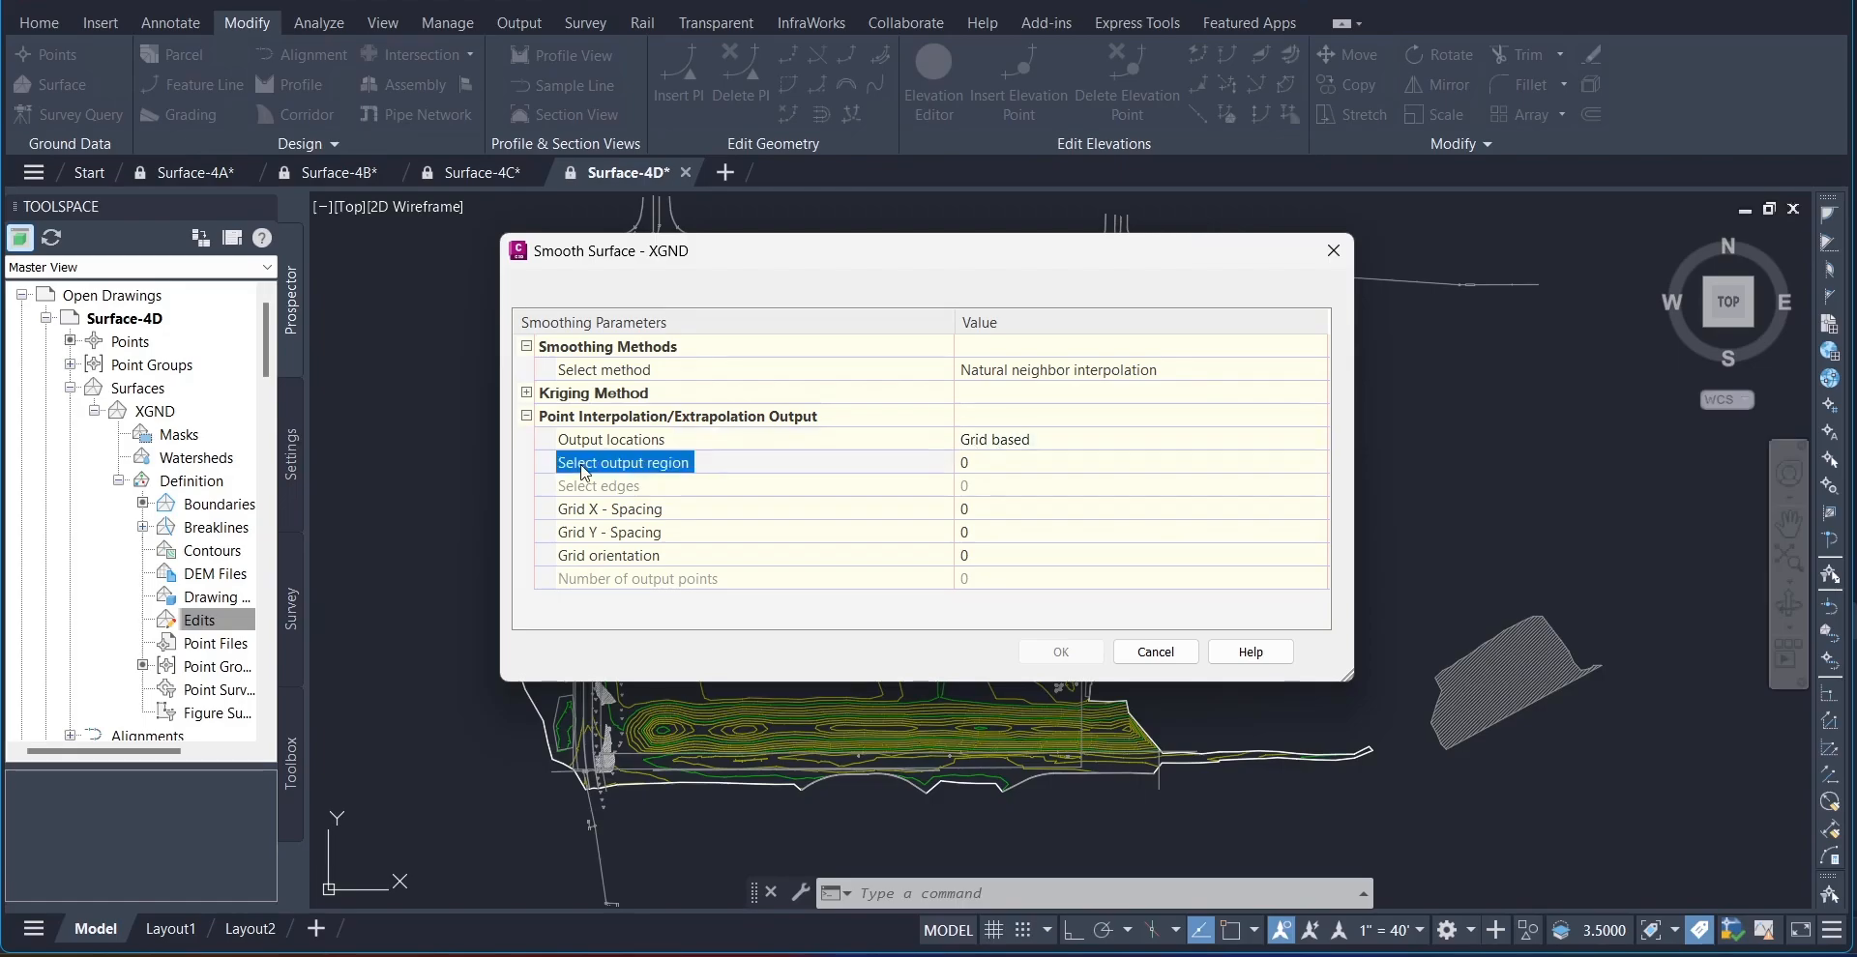
pyautogui.click(1057, 468)
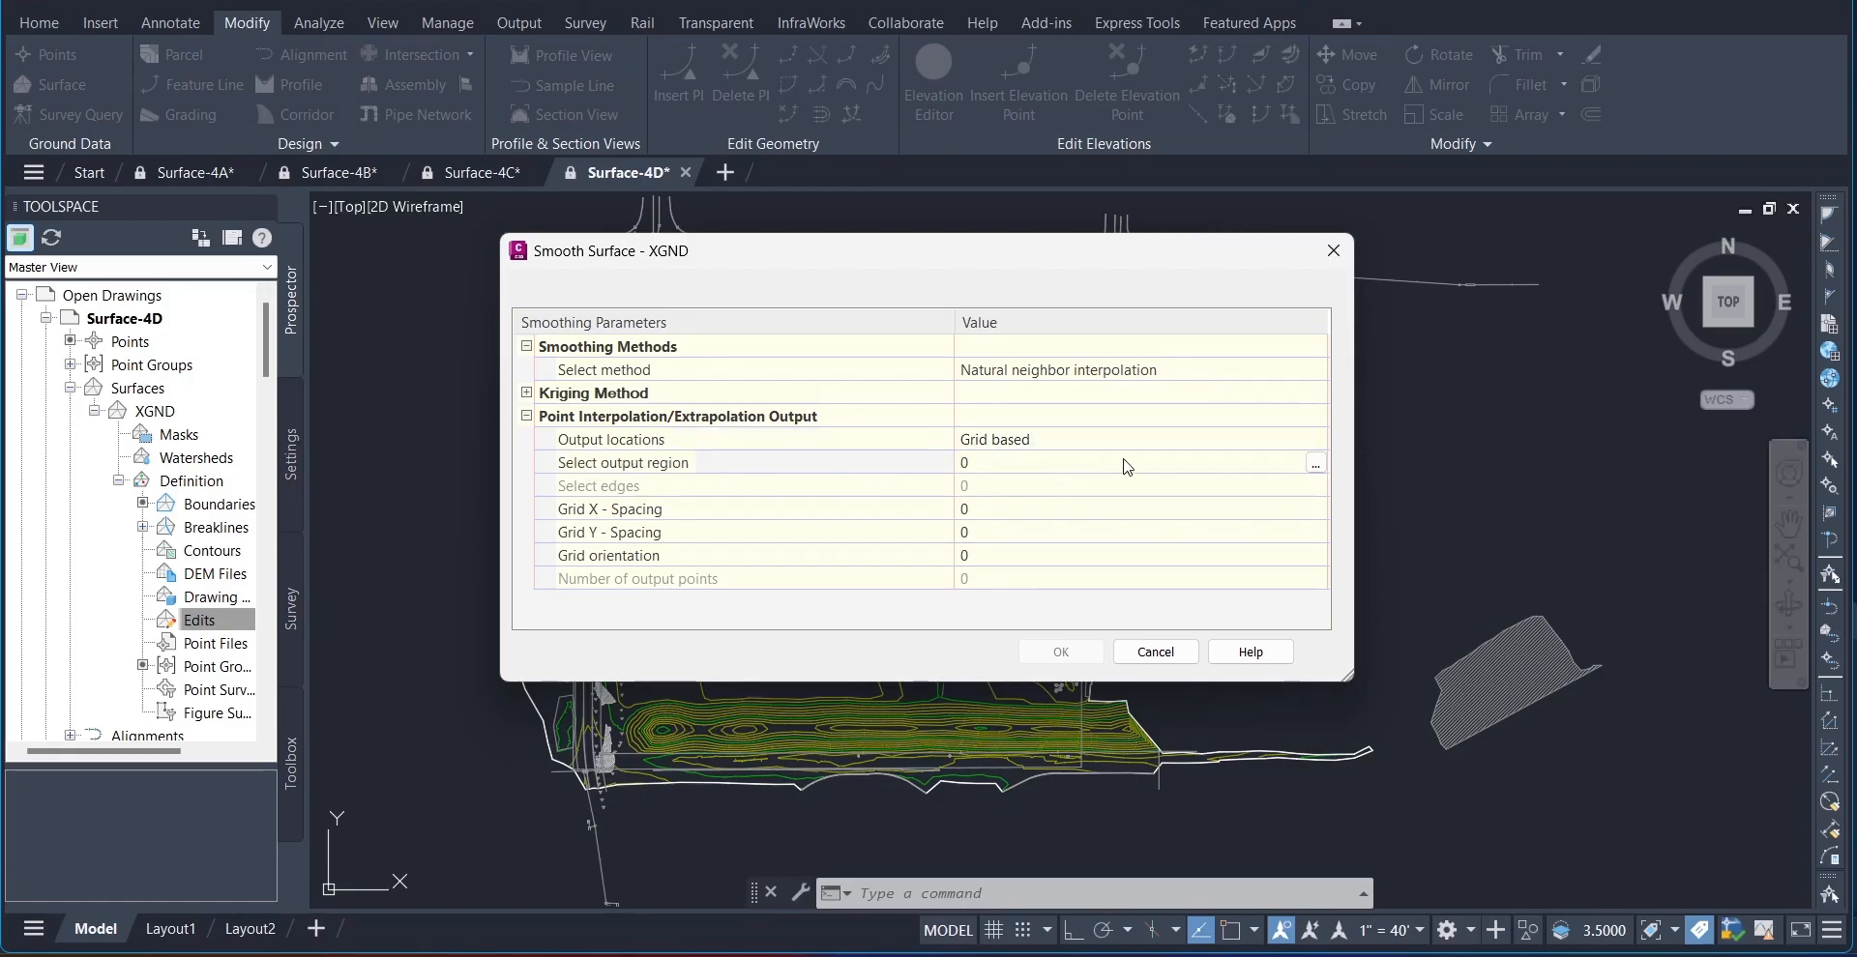
pyautogui.click(1315, 463)
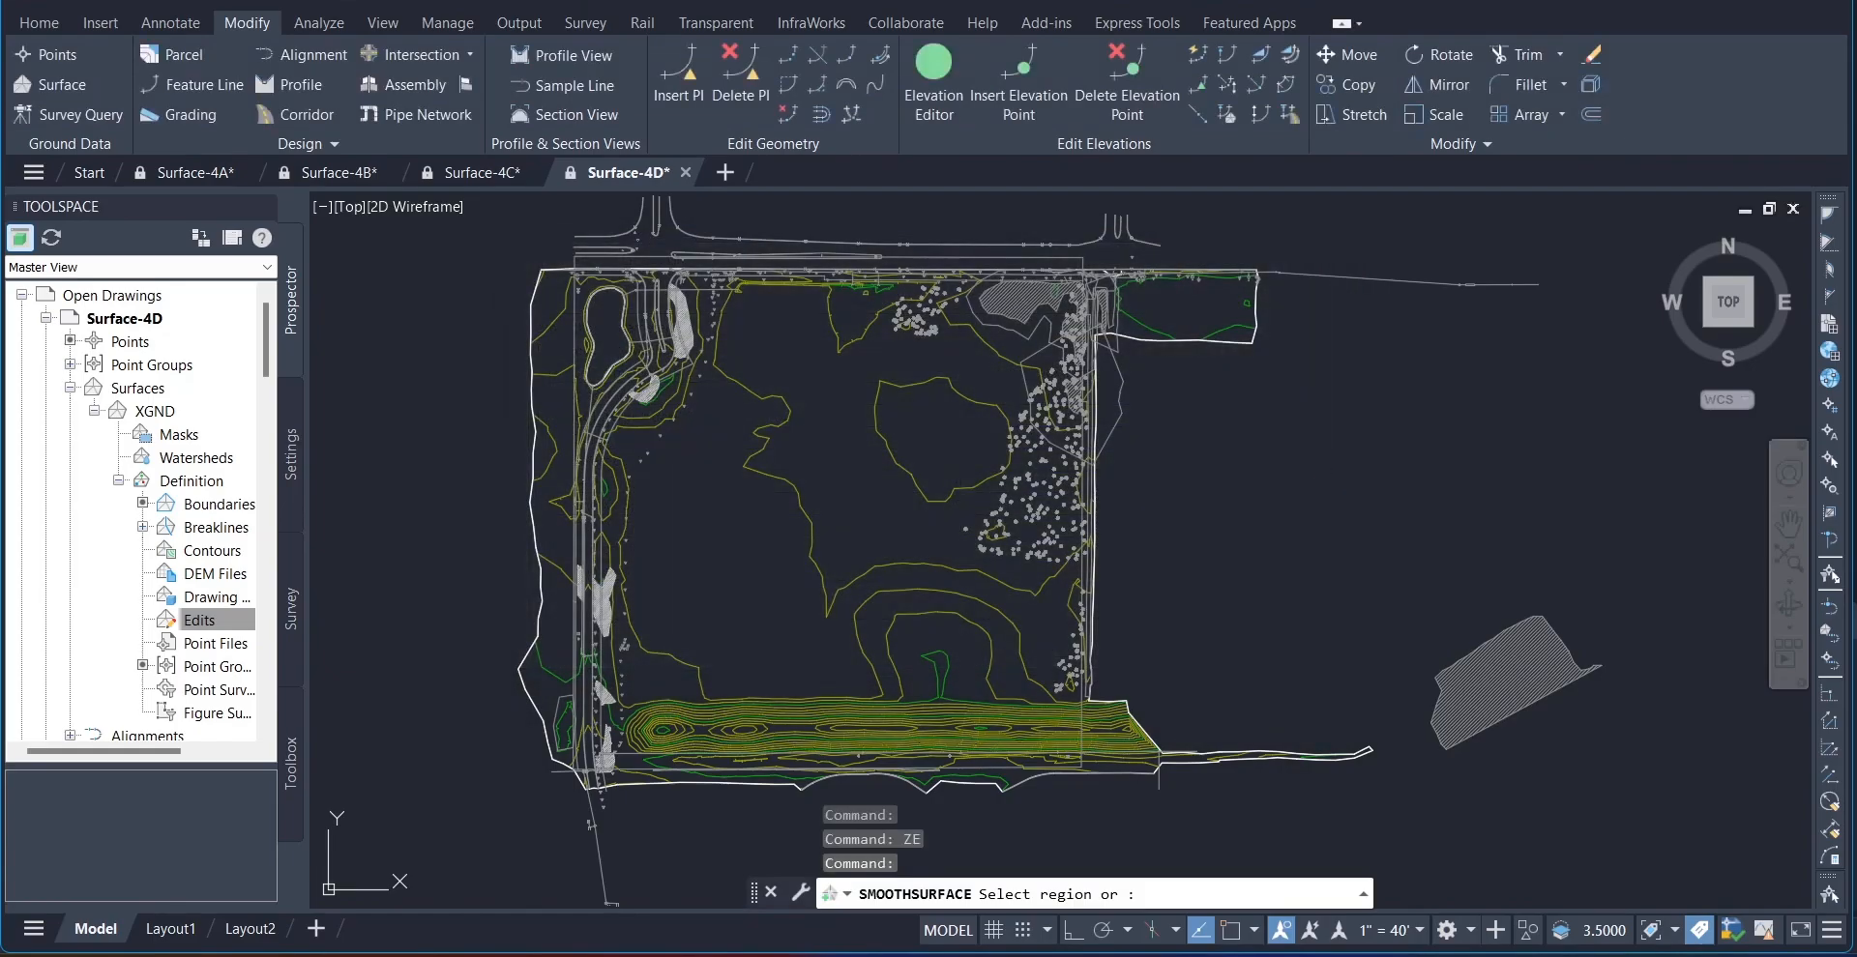
pyautogui.write('sur')
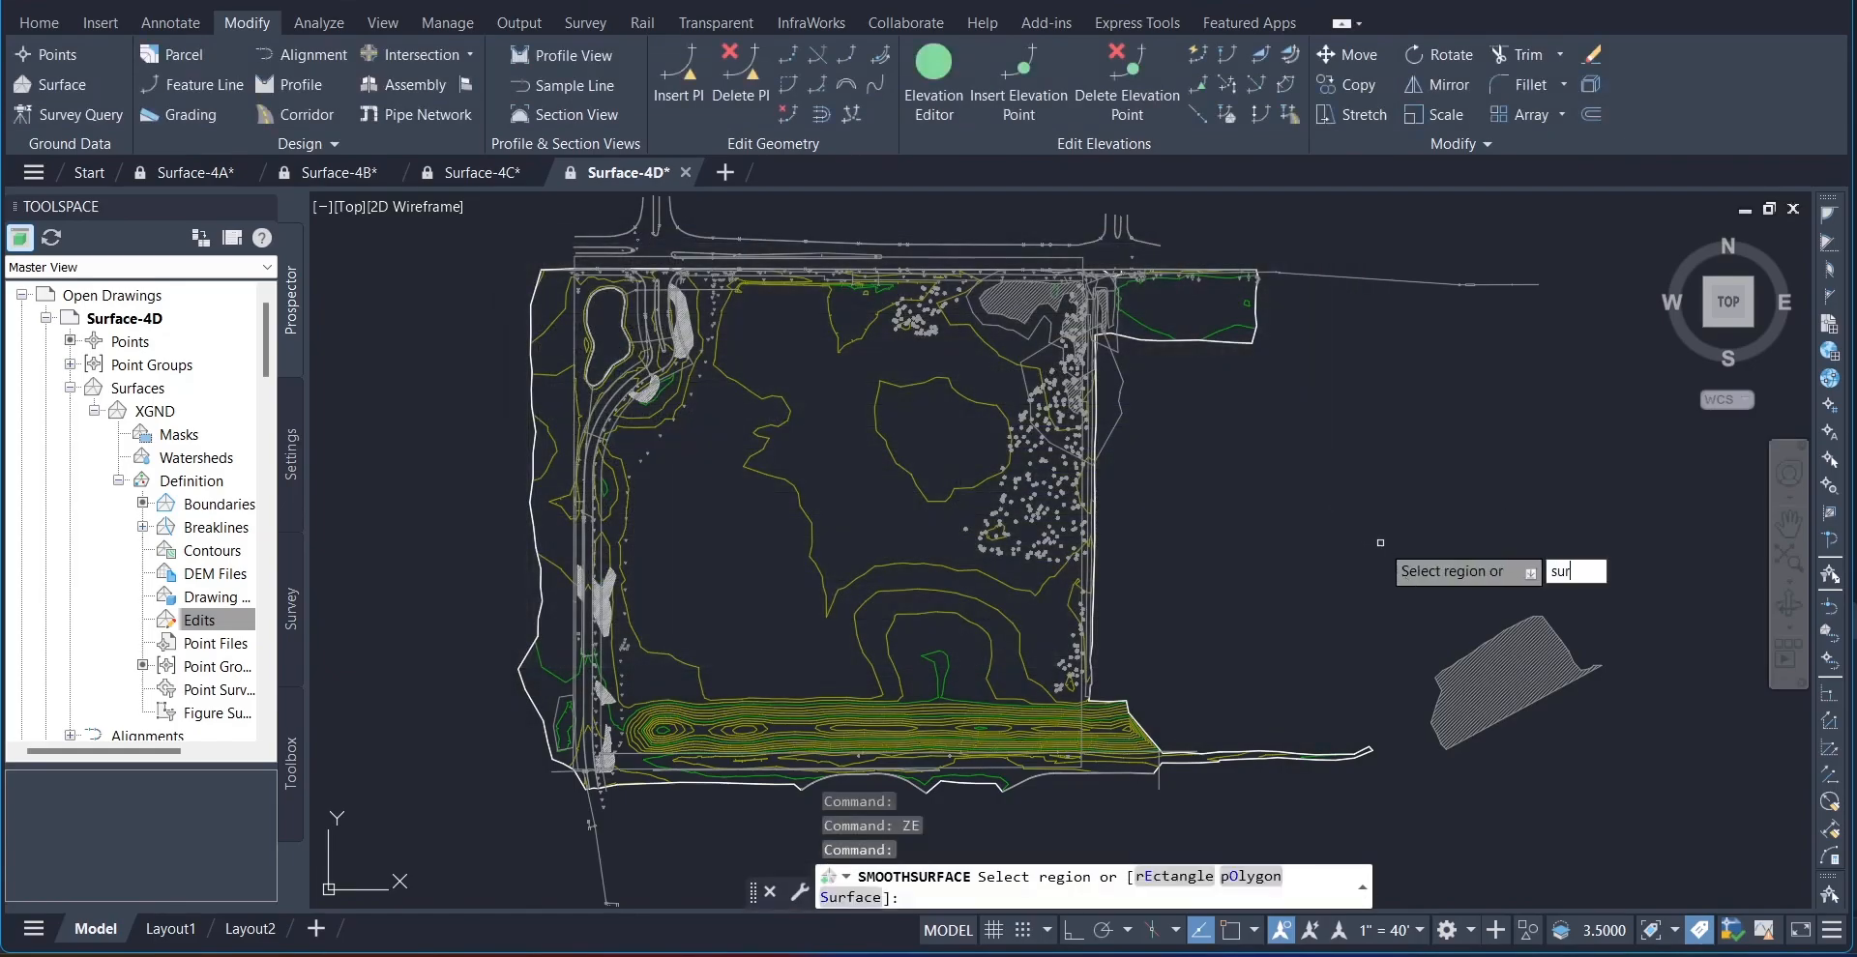
pyautogui.write('face')
pyautogui.press('Return')
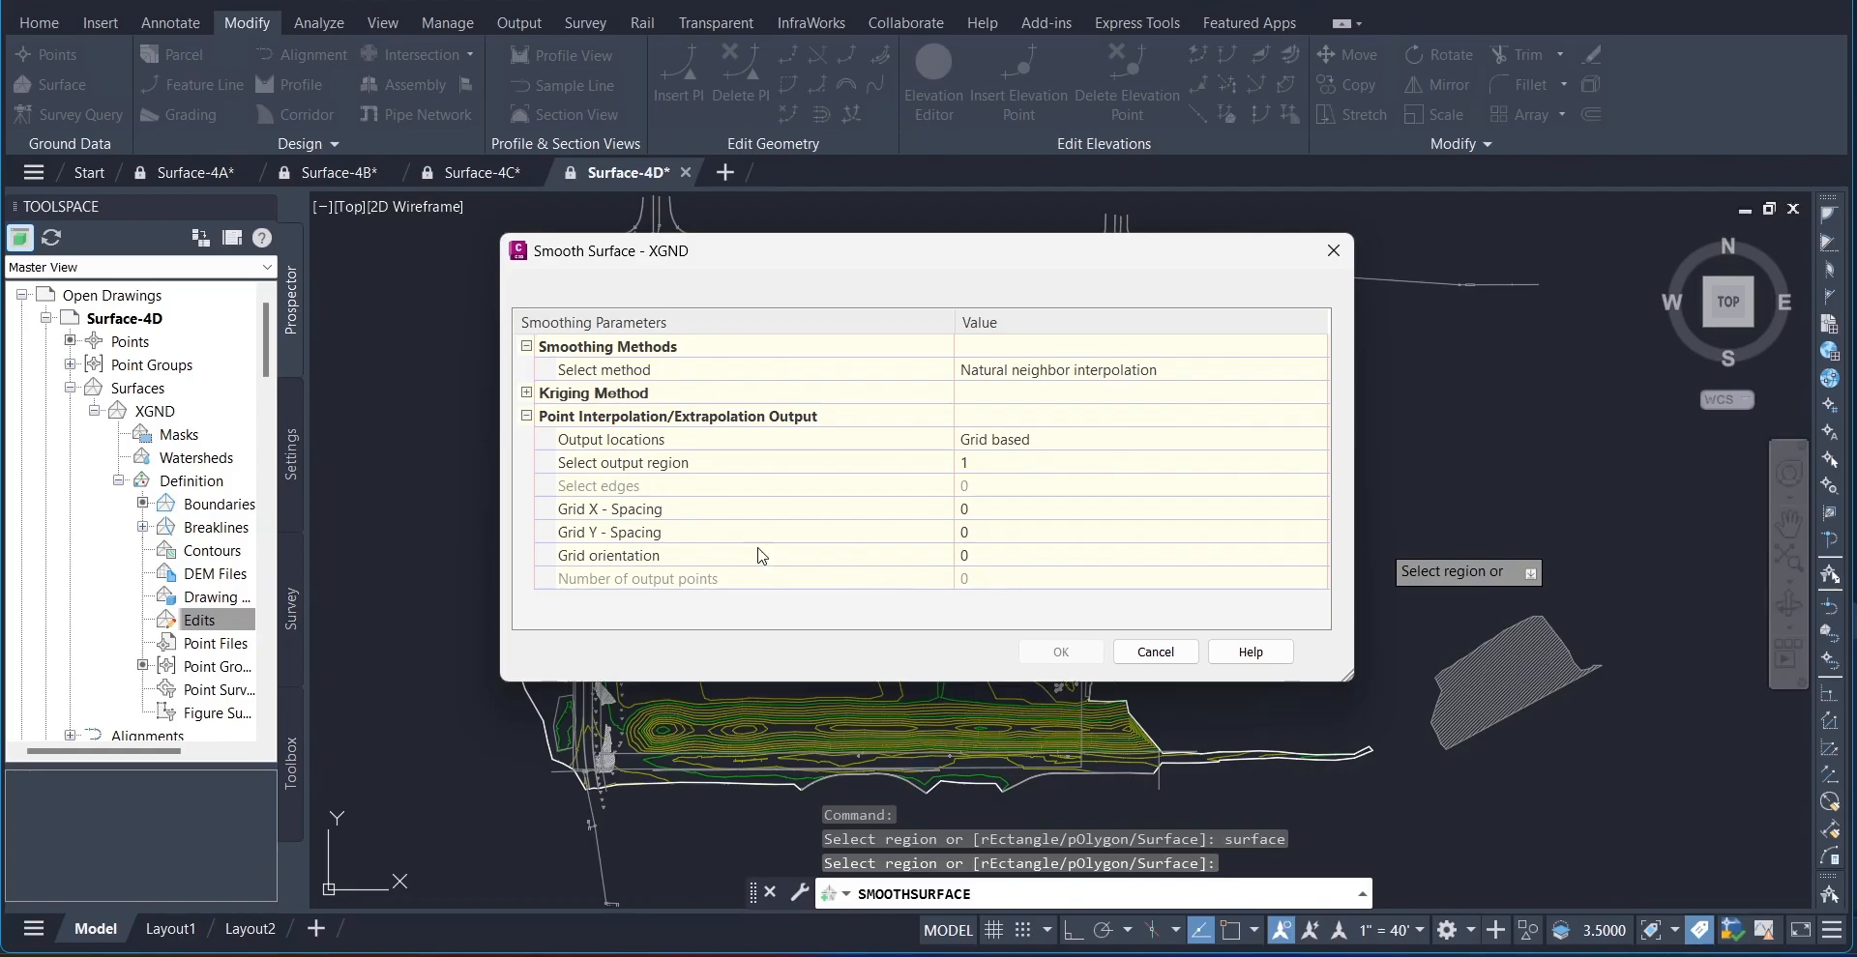
# Step: Set the smoothing grid's X spacing to 10
pyautogui.click(615, 513)
pyautogui.click(972, 507)
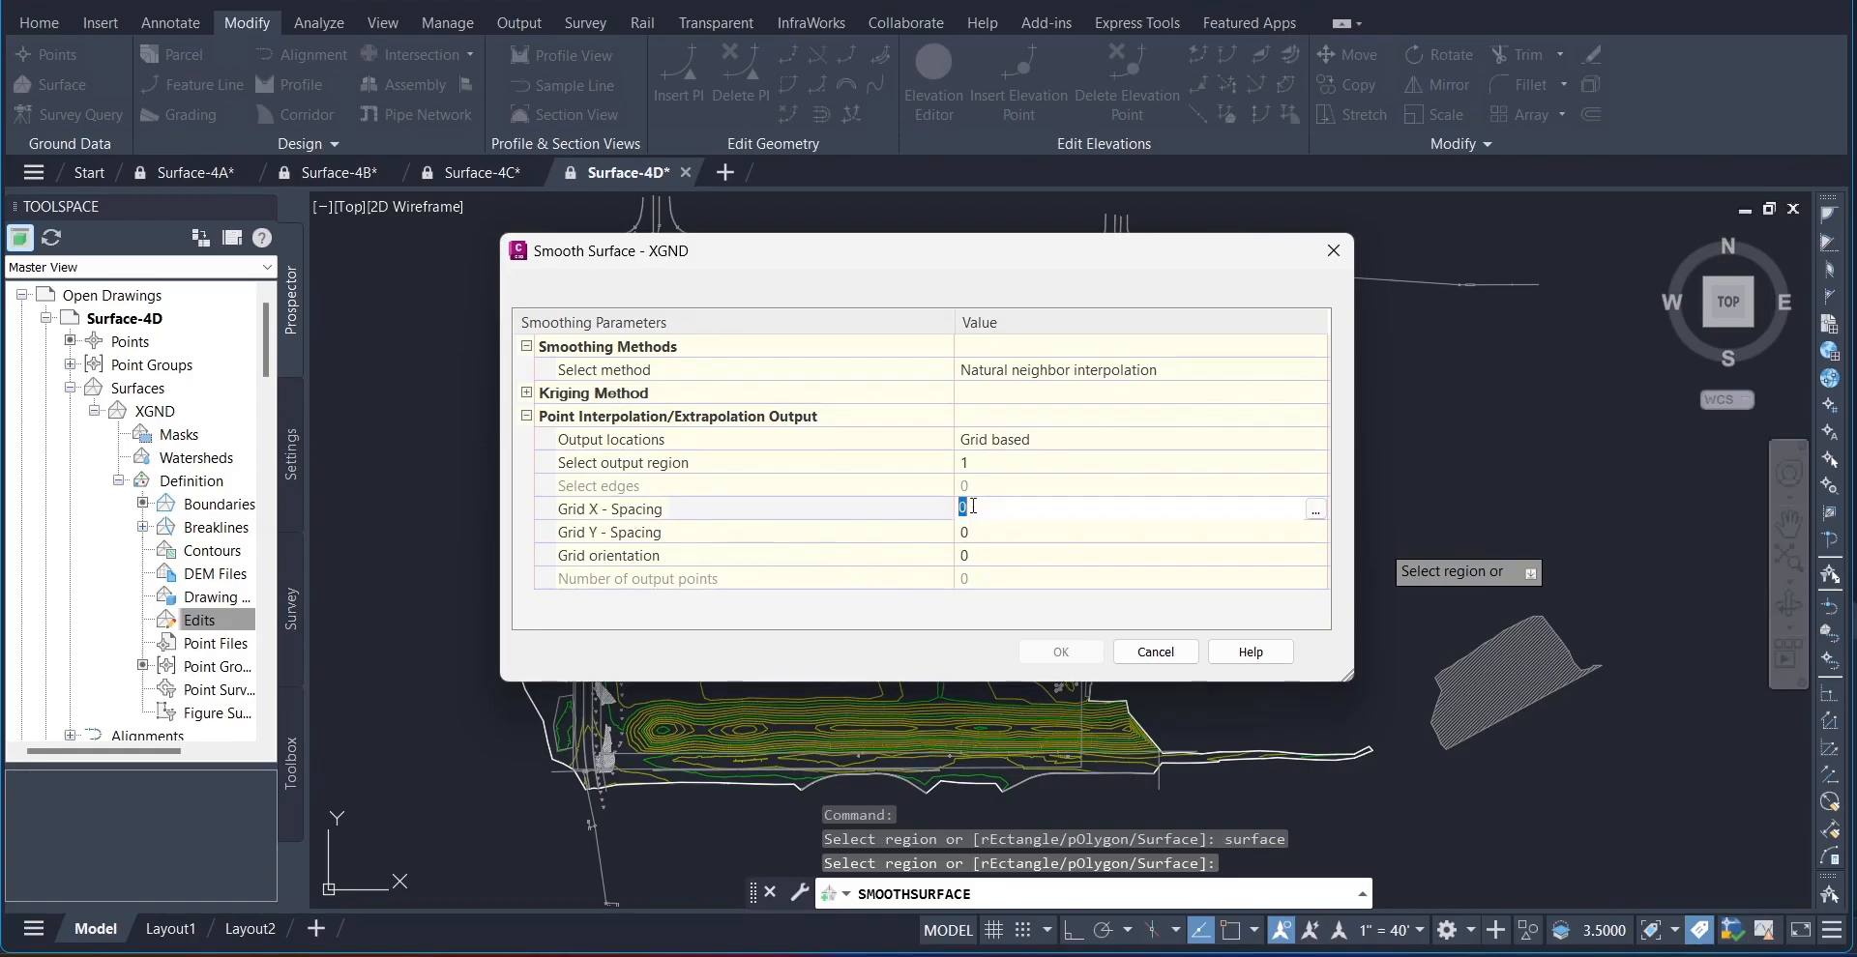
pyautogui.click(972, 507)
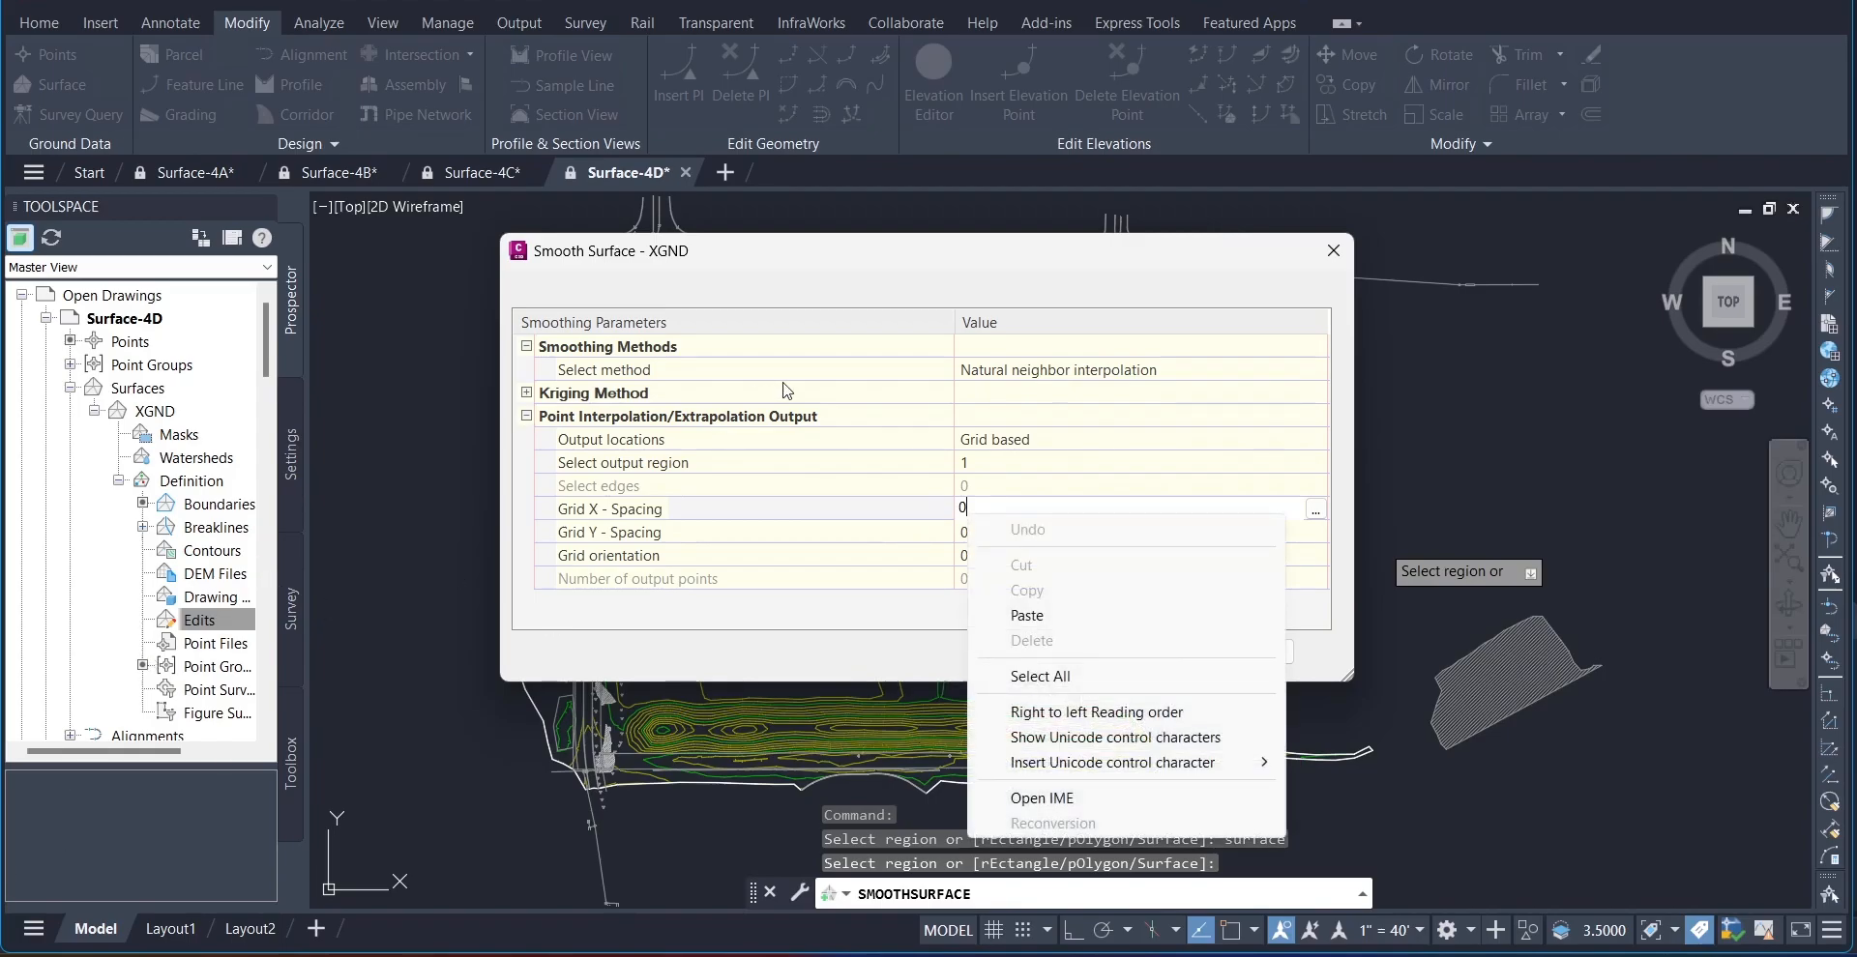
pyautogui.click(906, 518)
pyautogui.click(980, 509)
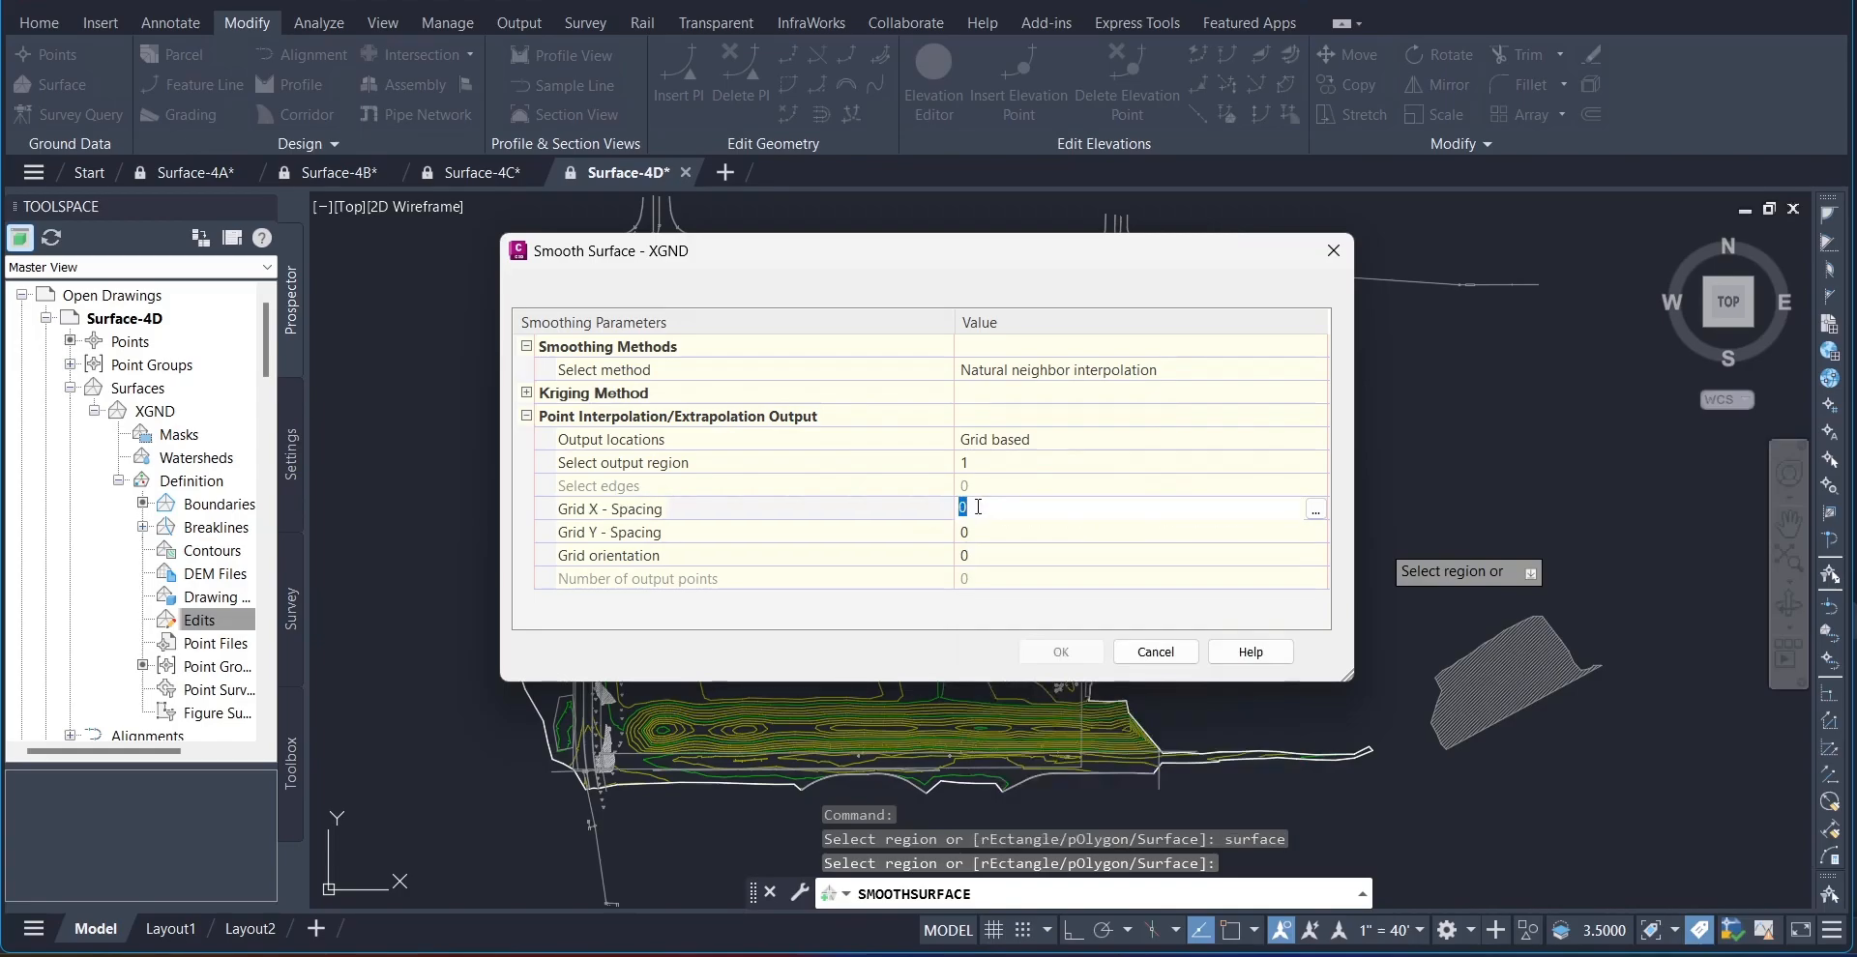
pyautogui.write('110')
pyautogui.press('BackSpace')
pyautogui.press('BackSpace')
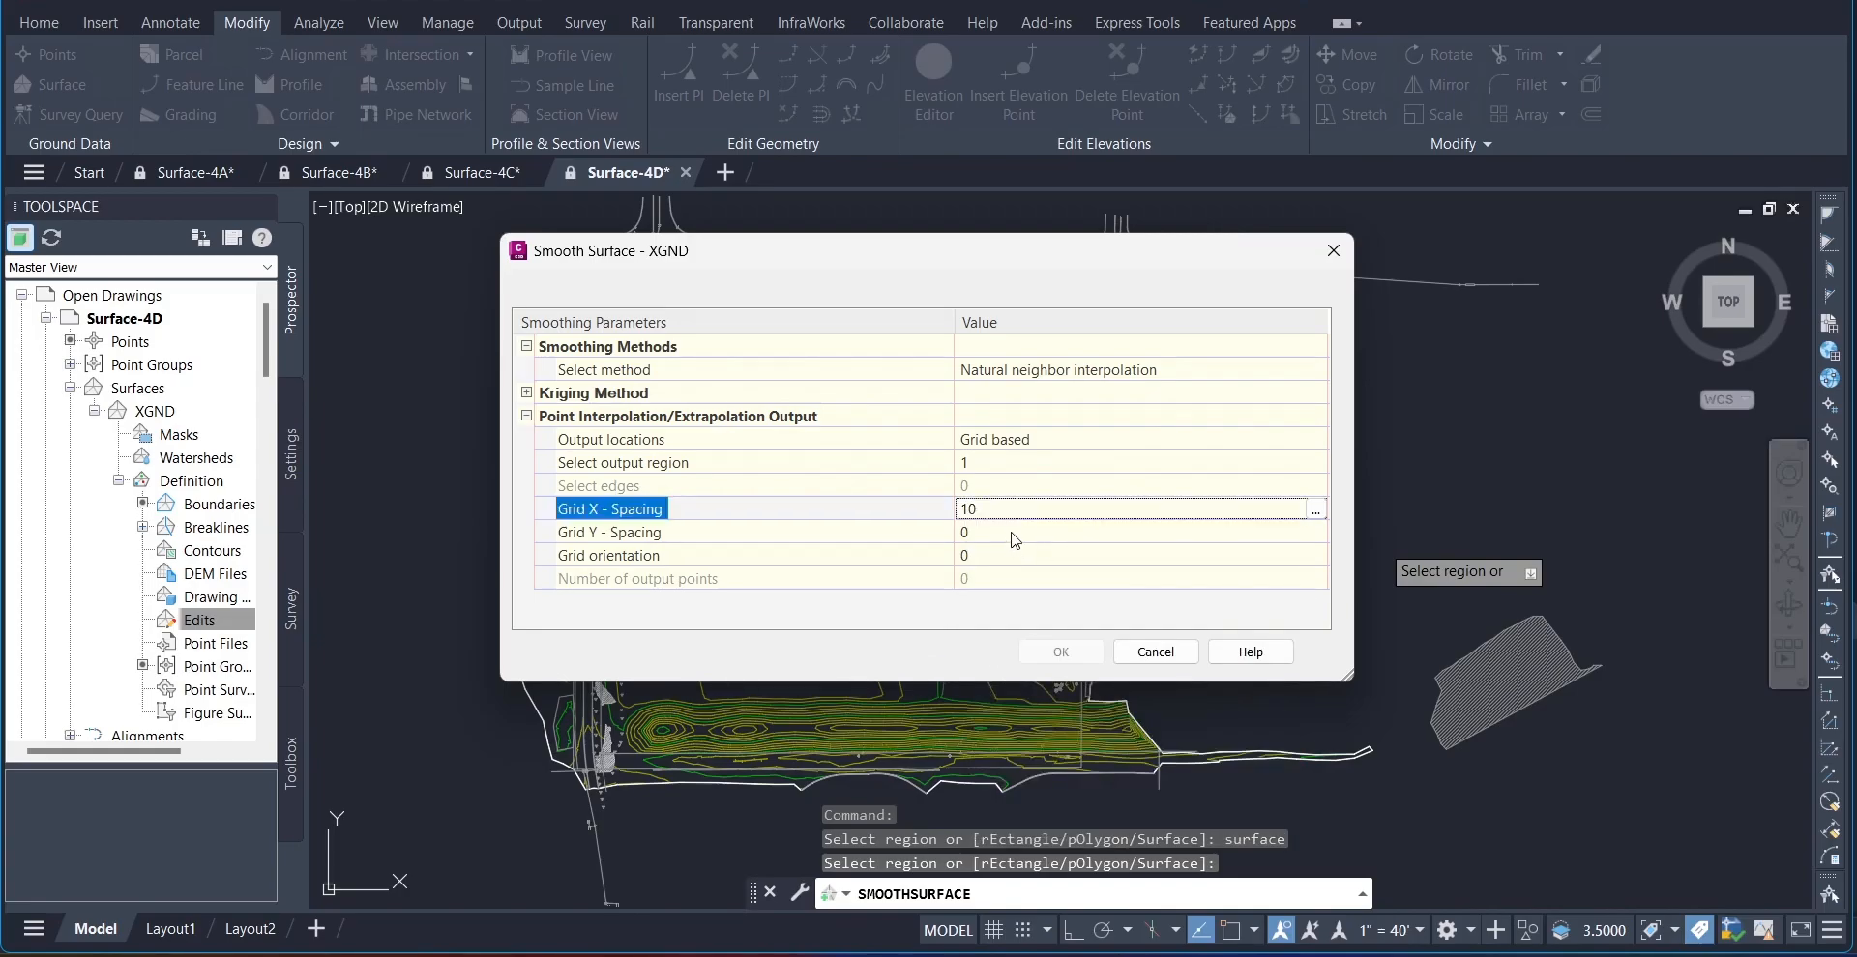
pyautogui.press('Return')
# Step: Set the smoothing grid's Y spacing to 10 and apply the smoothing to XGND
pyautogui.click(972, 542)
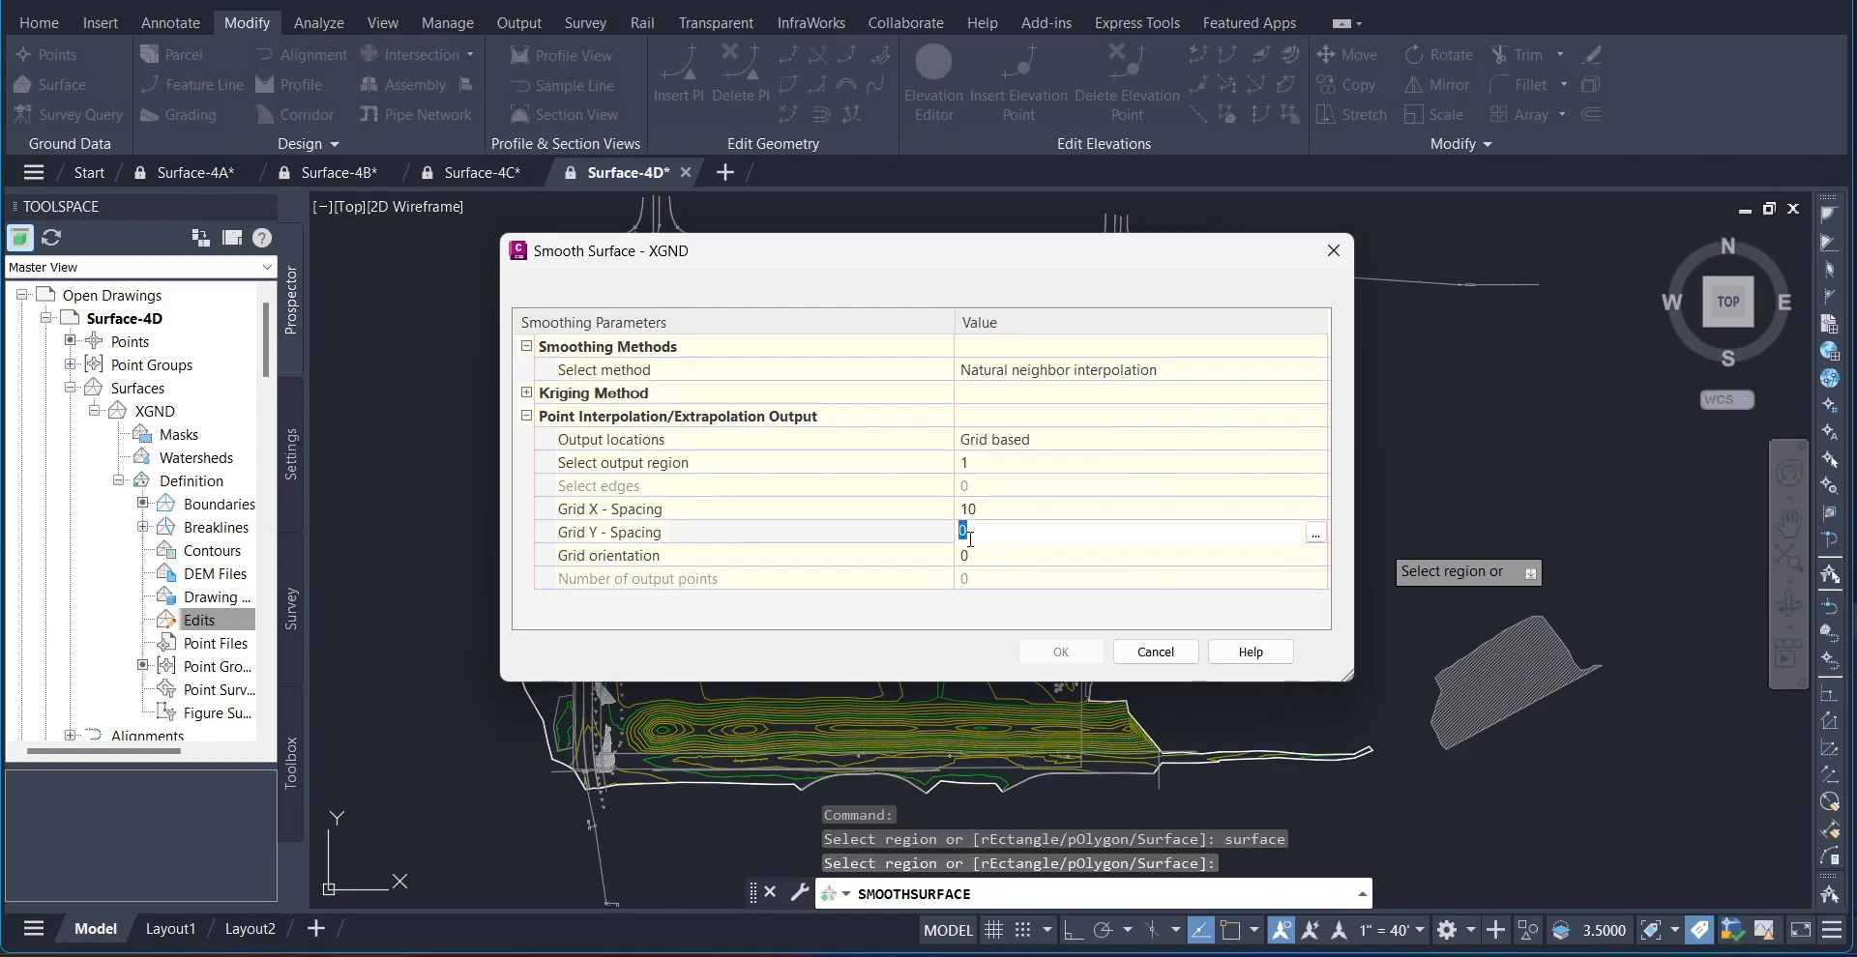
pyautogui.write('10')
pyautogui.press('Return')
pyautogui.click(1060, 654)
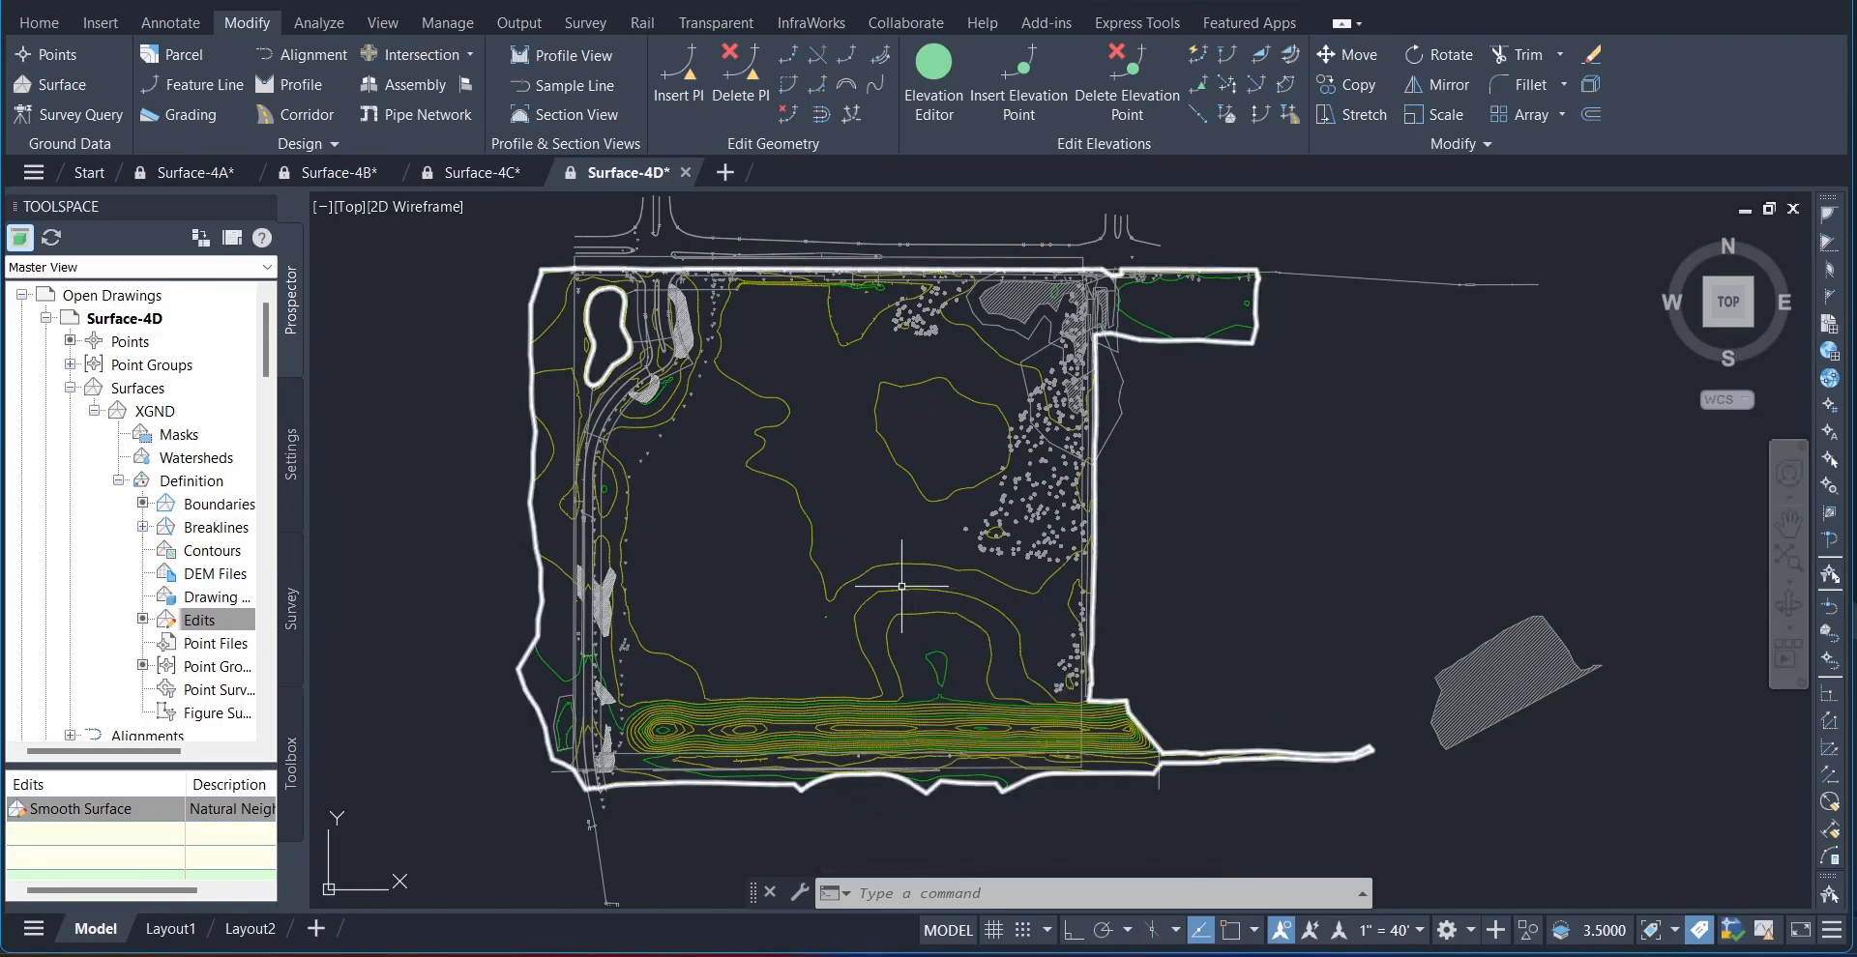
# Step: Review the smoothed XGND contours and the Smooth Surface edit, and undo the last operation
pyautogui.moveTo(678, 465); pyautogui.dragTo(786, 499, button='middle')
pyautogui.scroll(3, 786, 499)
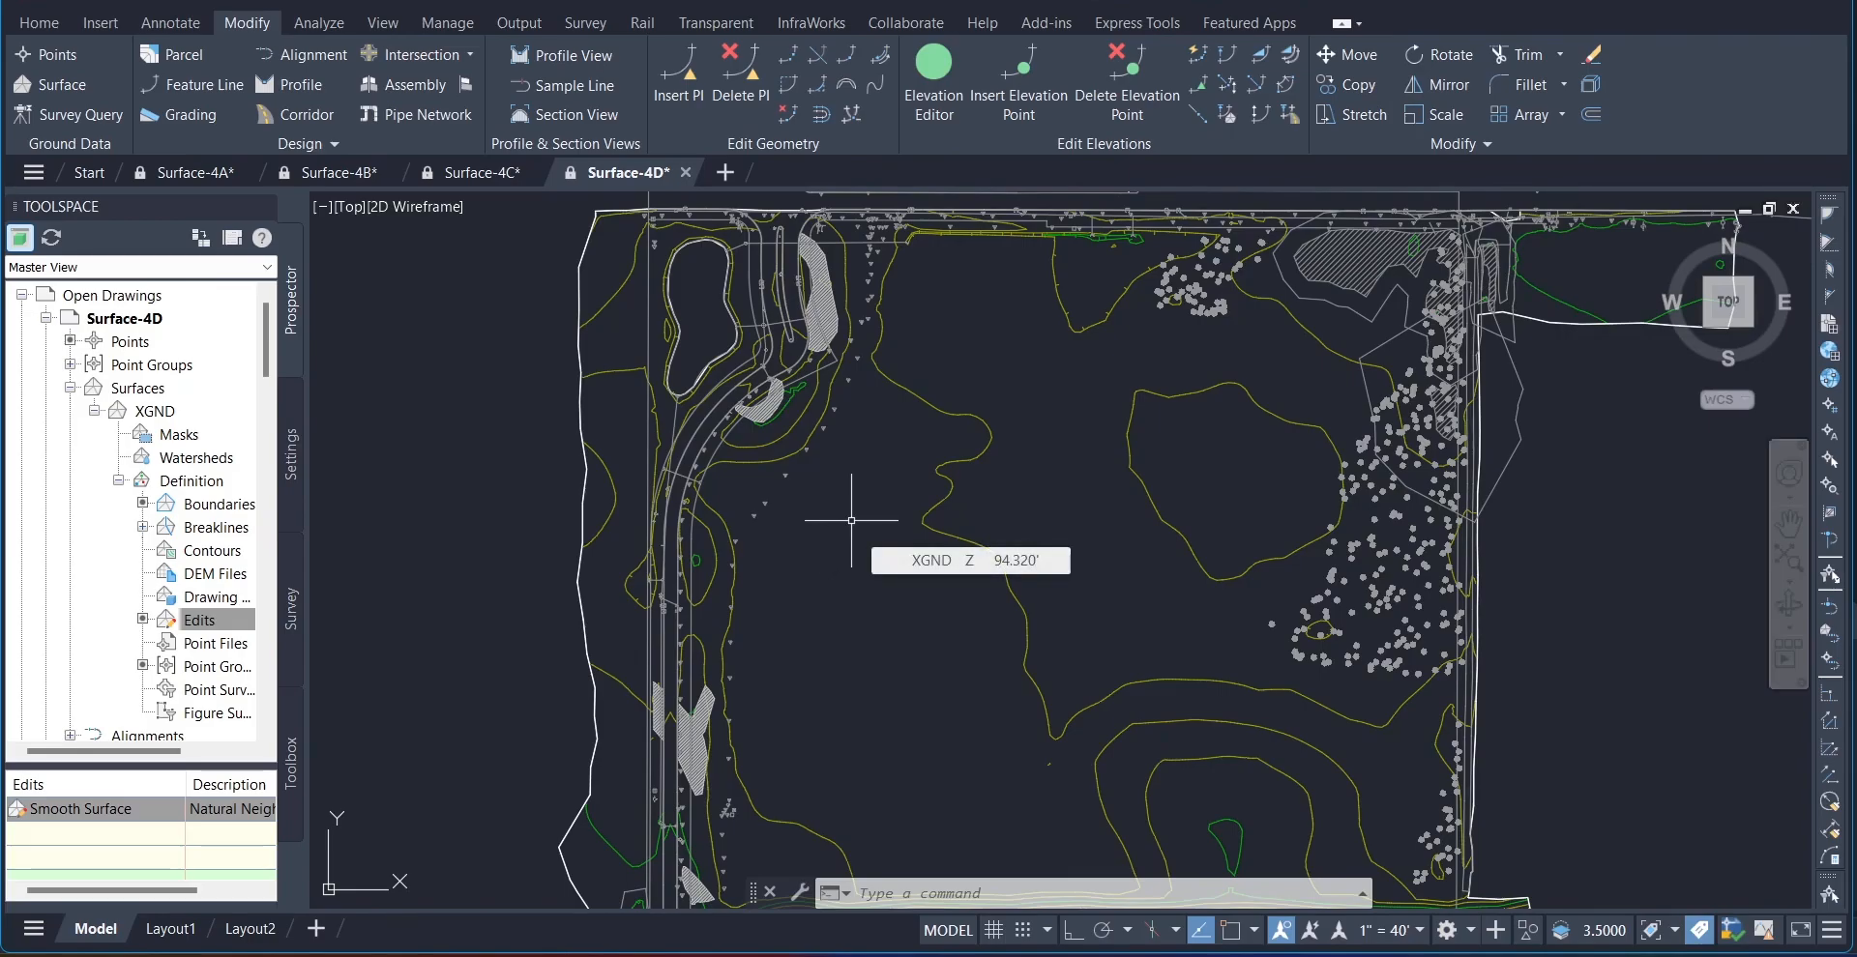
pyautogui.scroll(-2, 851, 520)
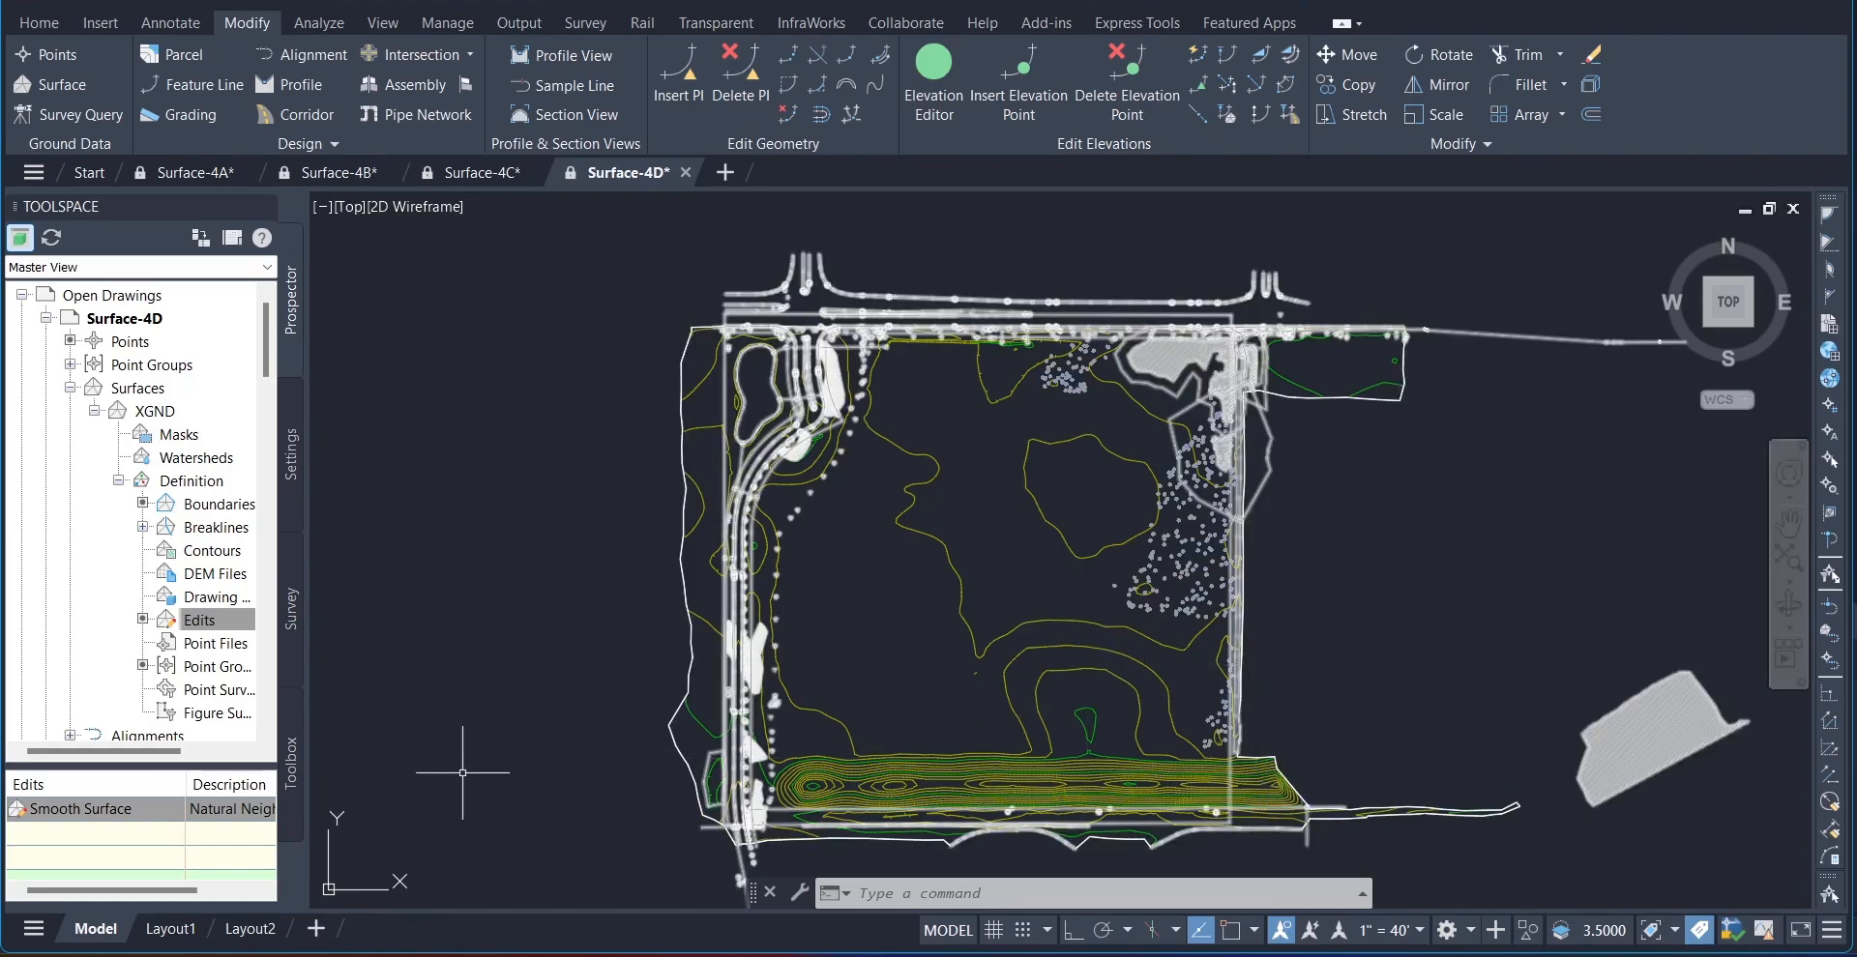
pyautogui.click(162, 811)
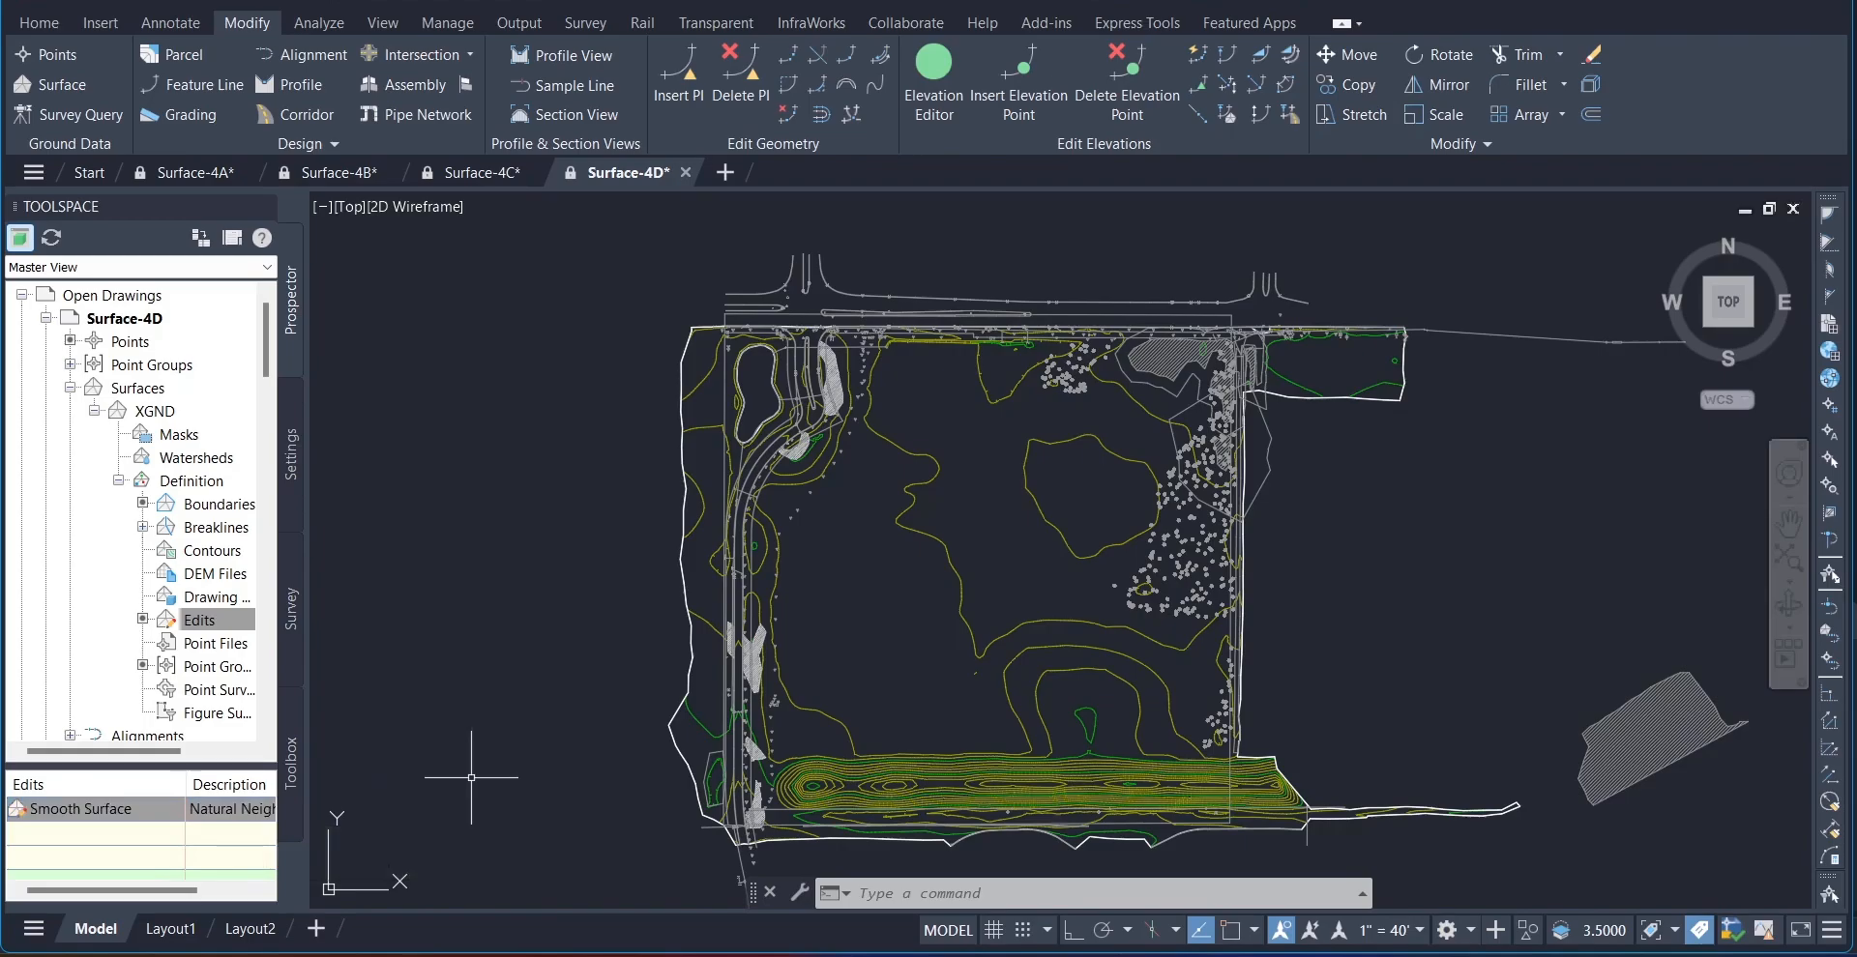
pyautogui.write('U')
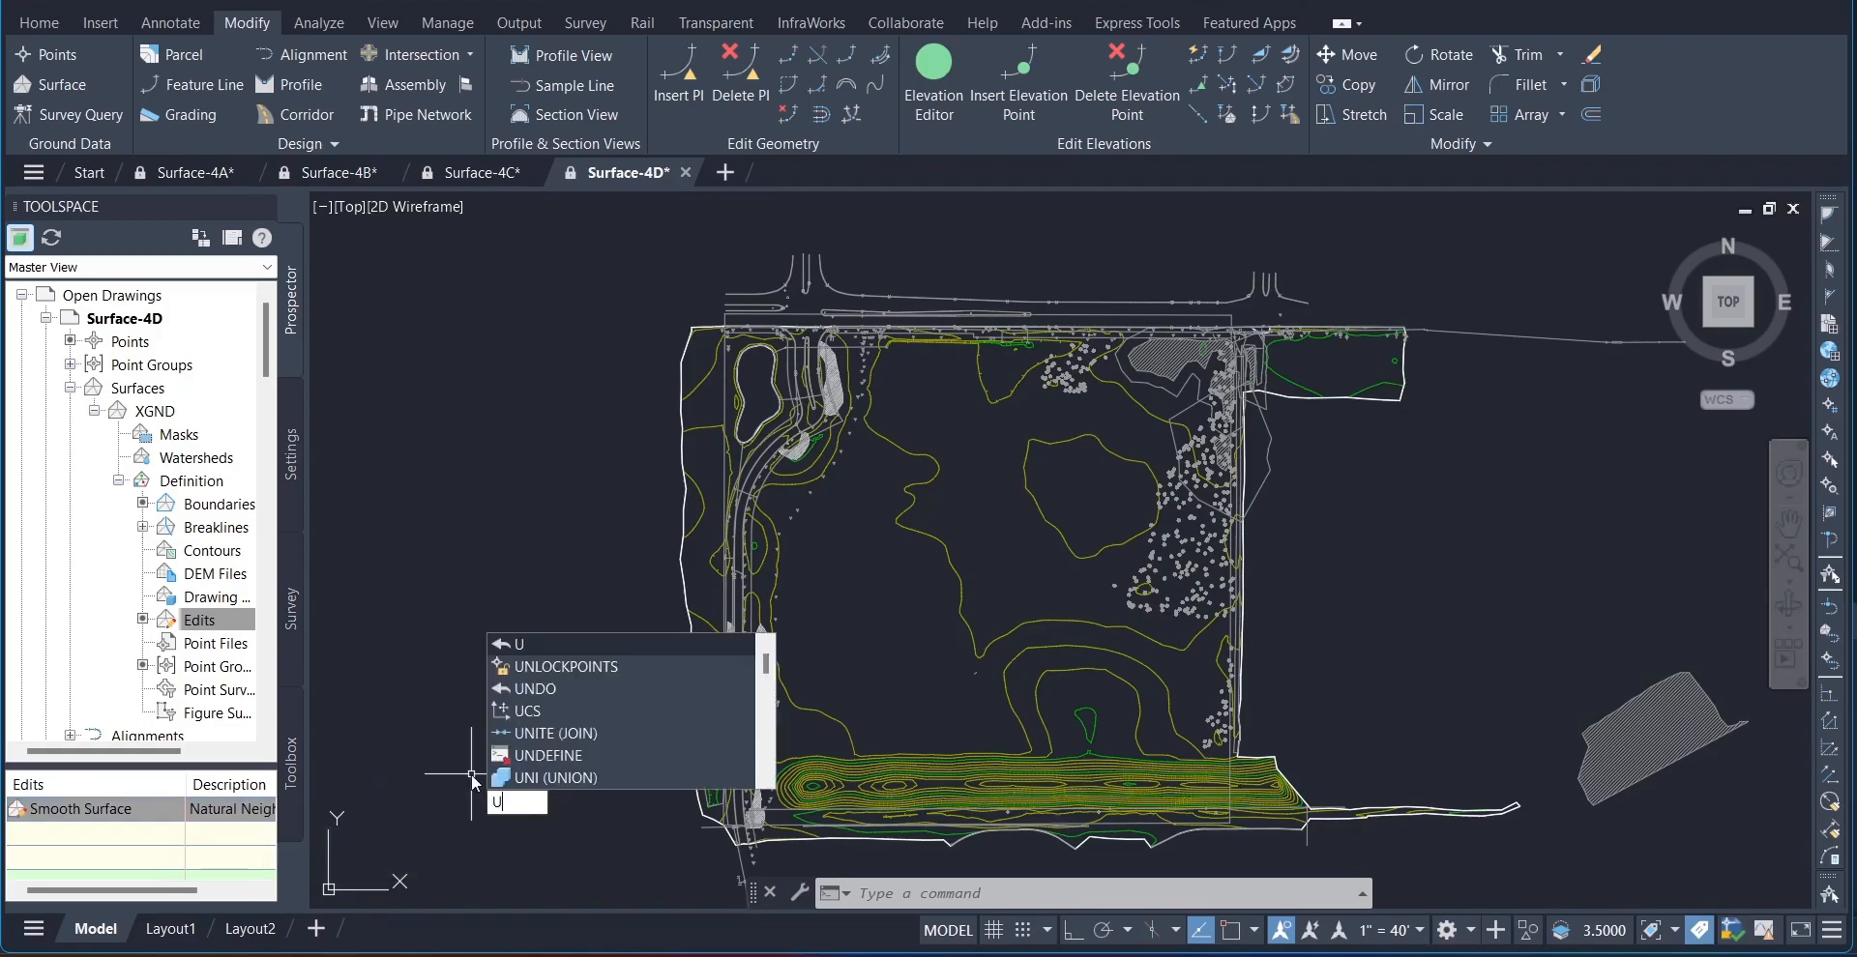